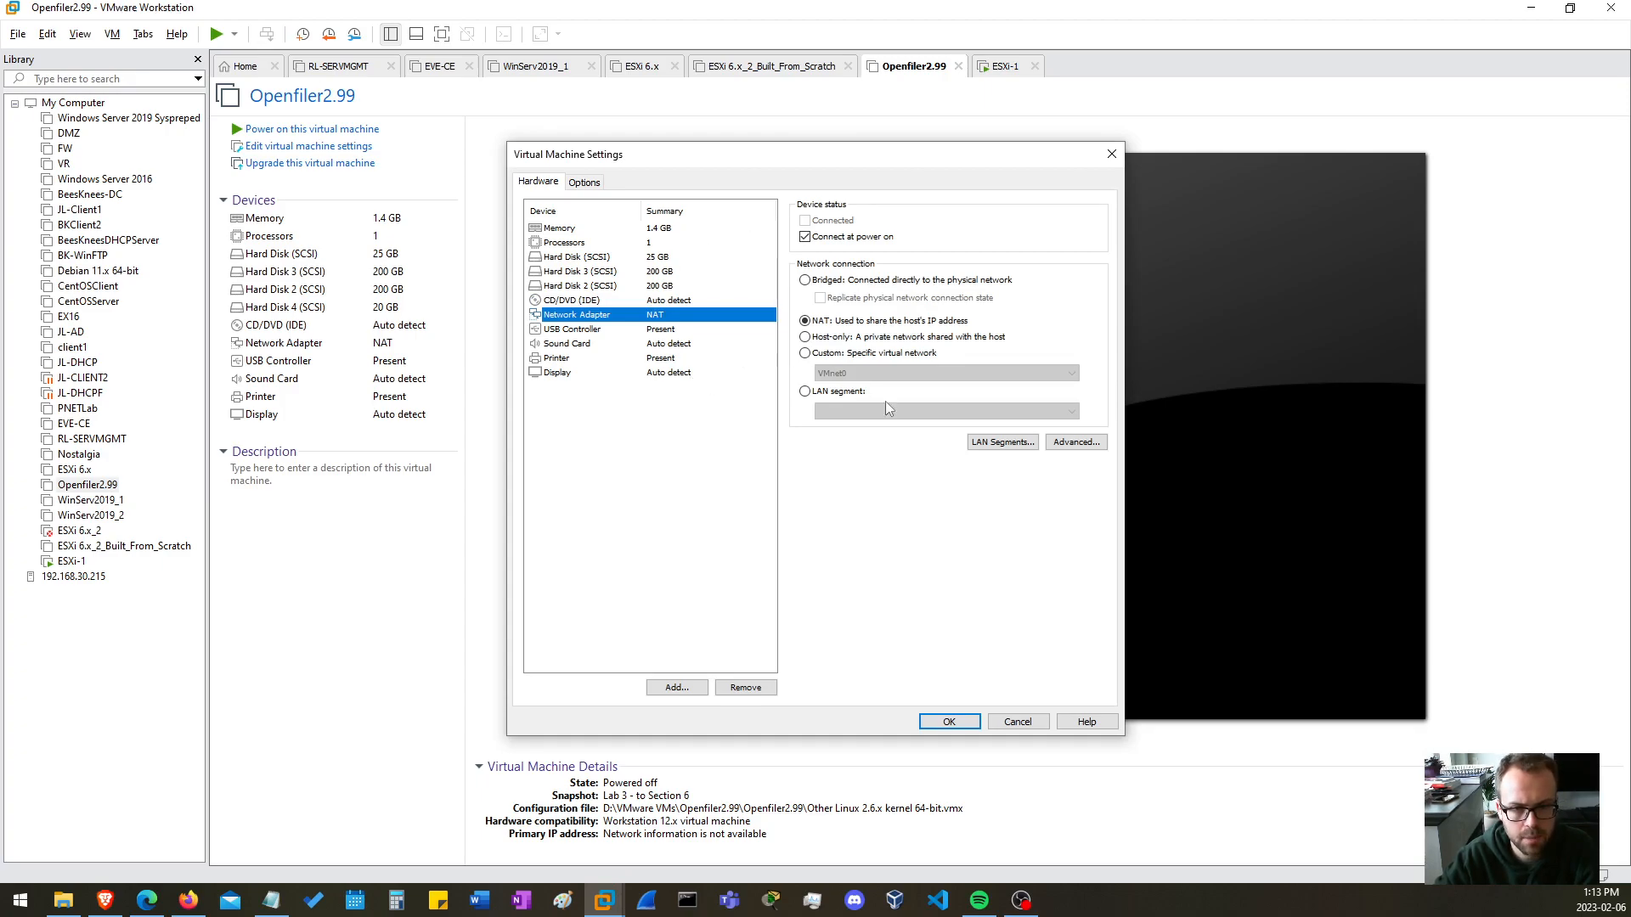
# Review the 200 GB hard disks in the Openfiler2.99 hardware settings, close them without changes, and power on the virtual machine.
pyautogui.click(639, 273)
pyautogui.click(631, 286)
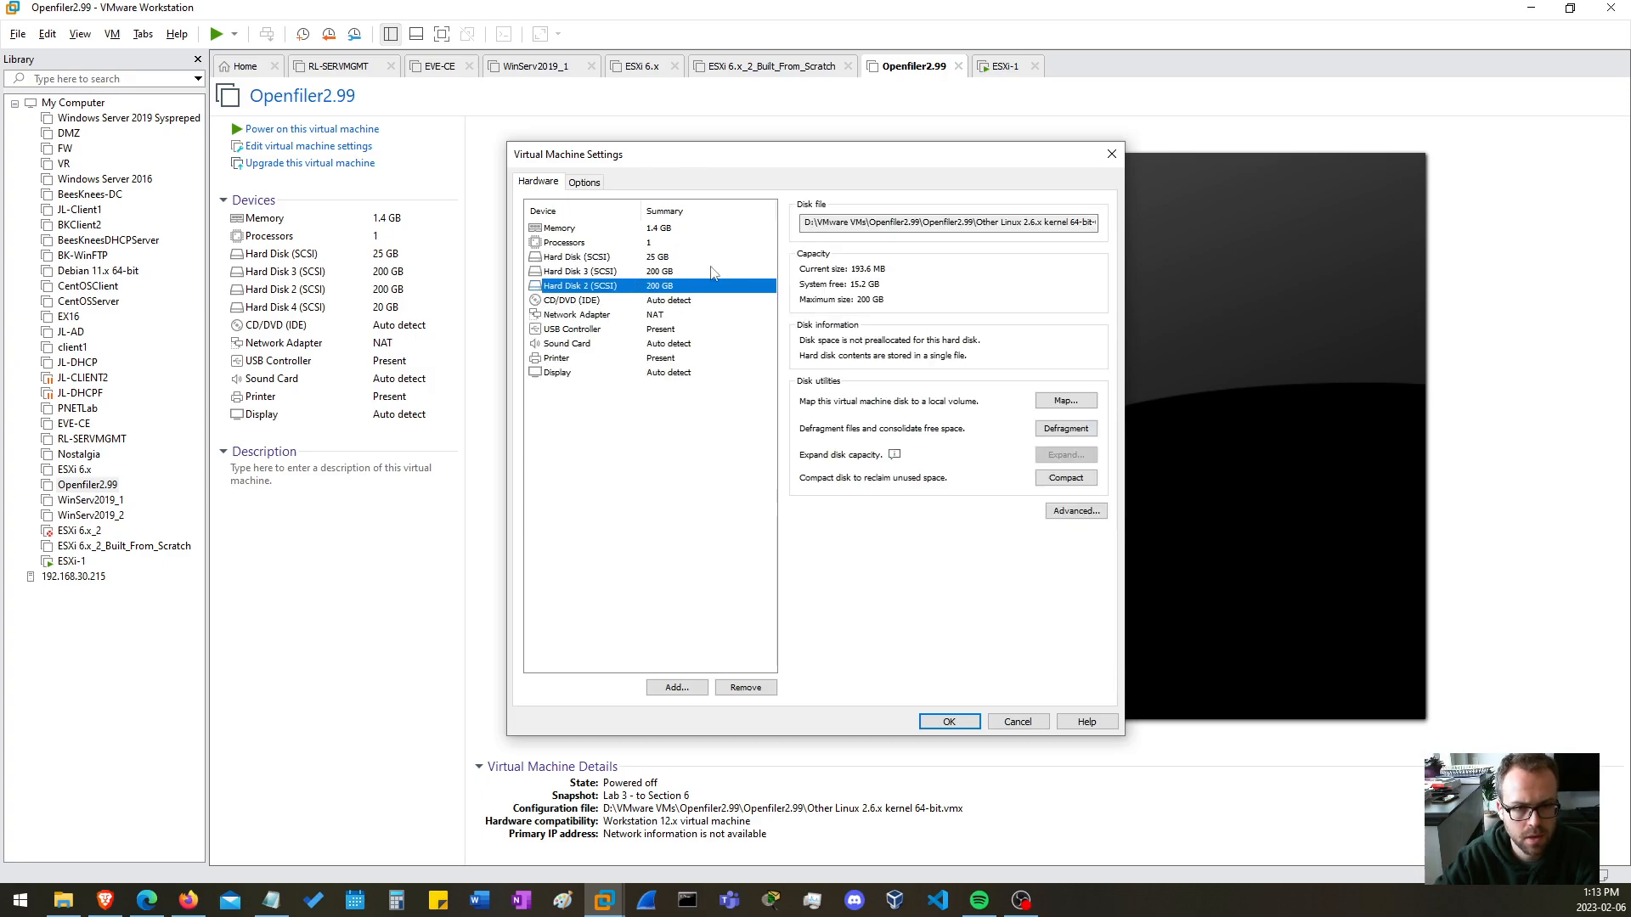
pyautogui.click(1017, 722)
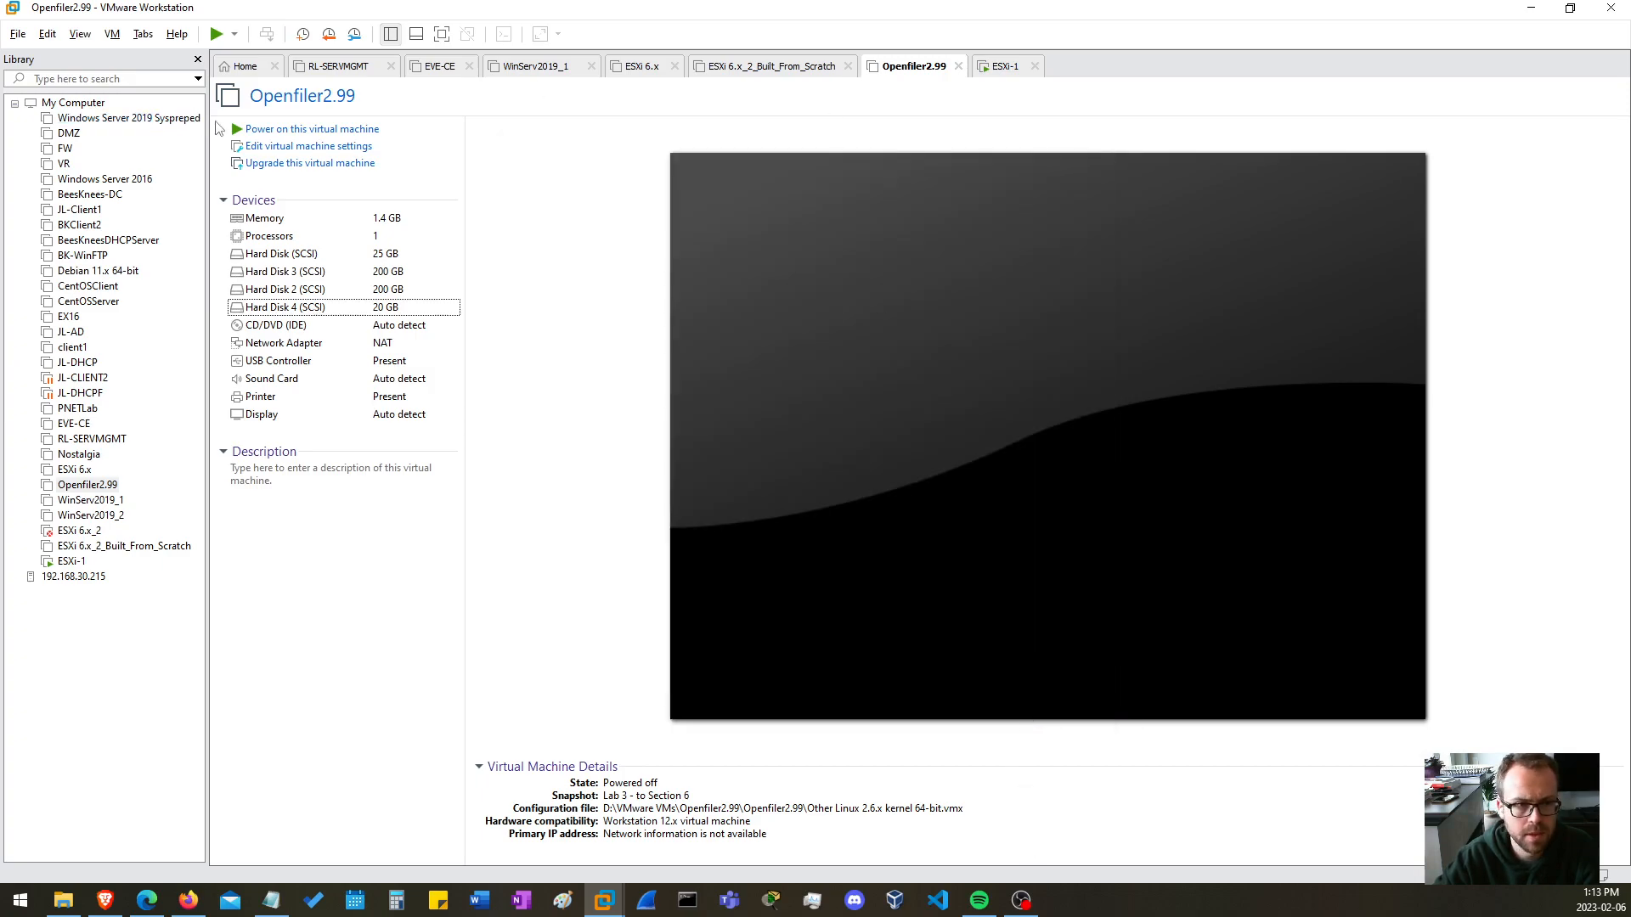
pyautogui.click(286, 129)
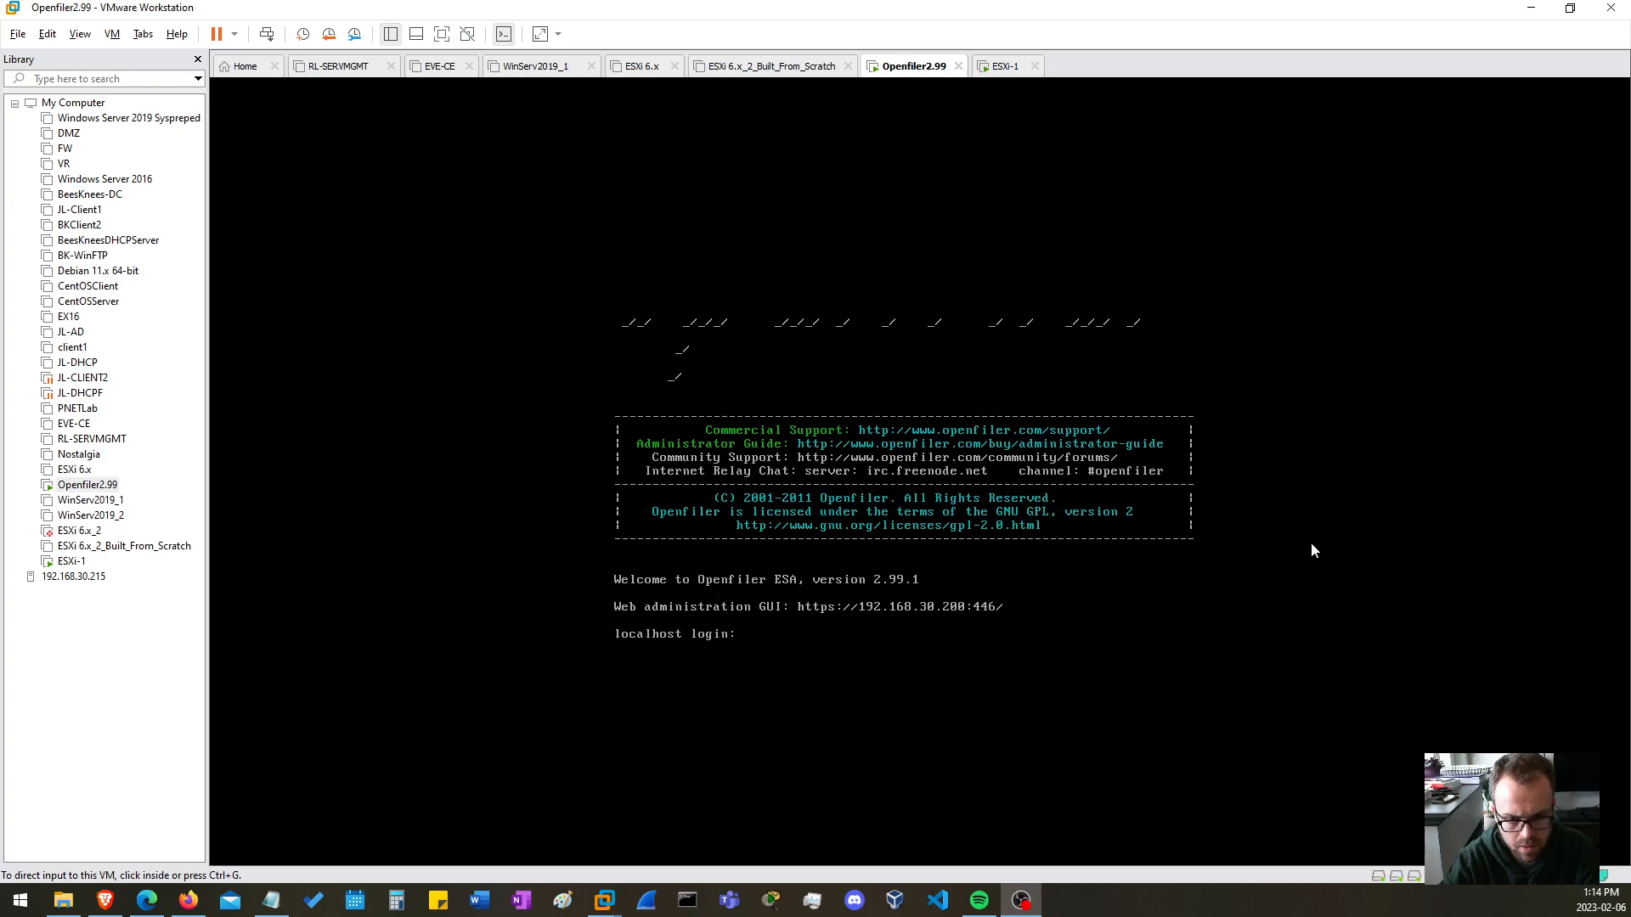
# Try to log in to the Openfiler console as openfiler with the account password.
pyautogui.click(1001, 313)
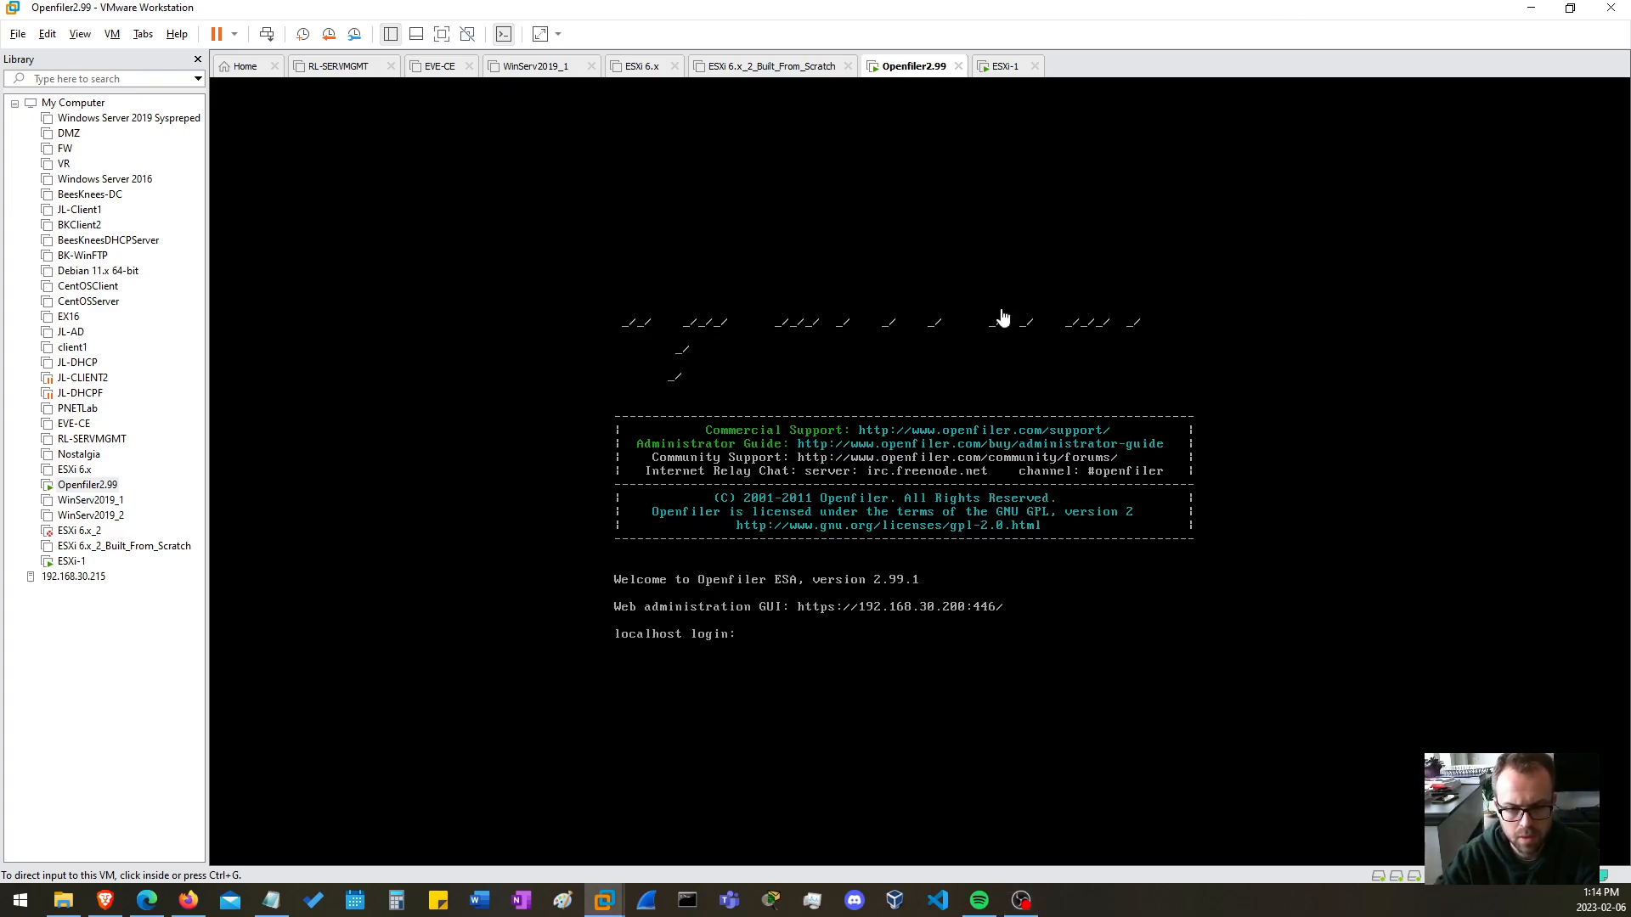
pyautogui.click(892, 382)
pyautogui.write('openfiler')
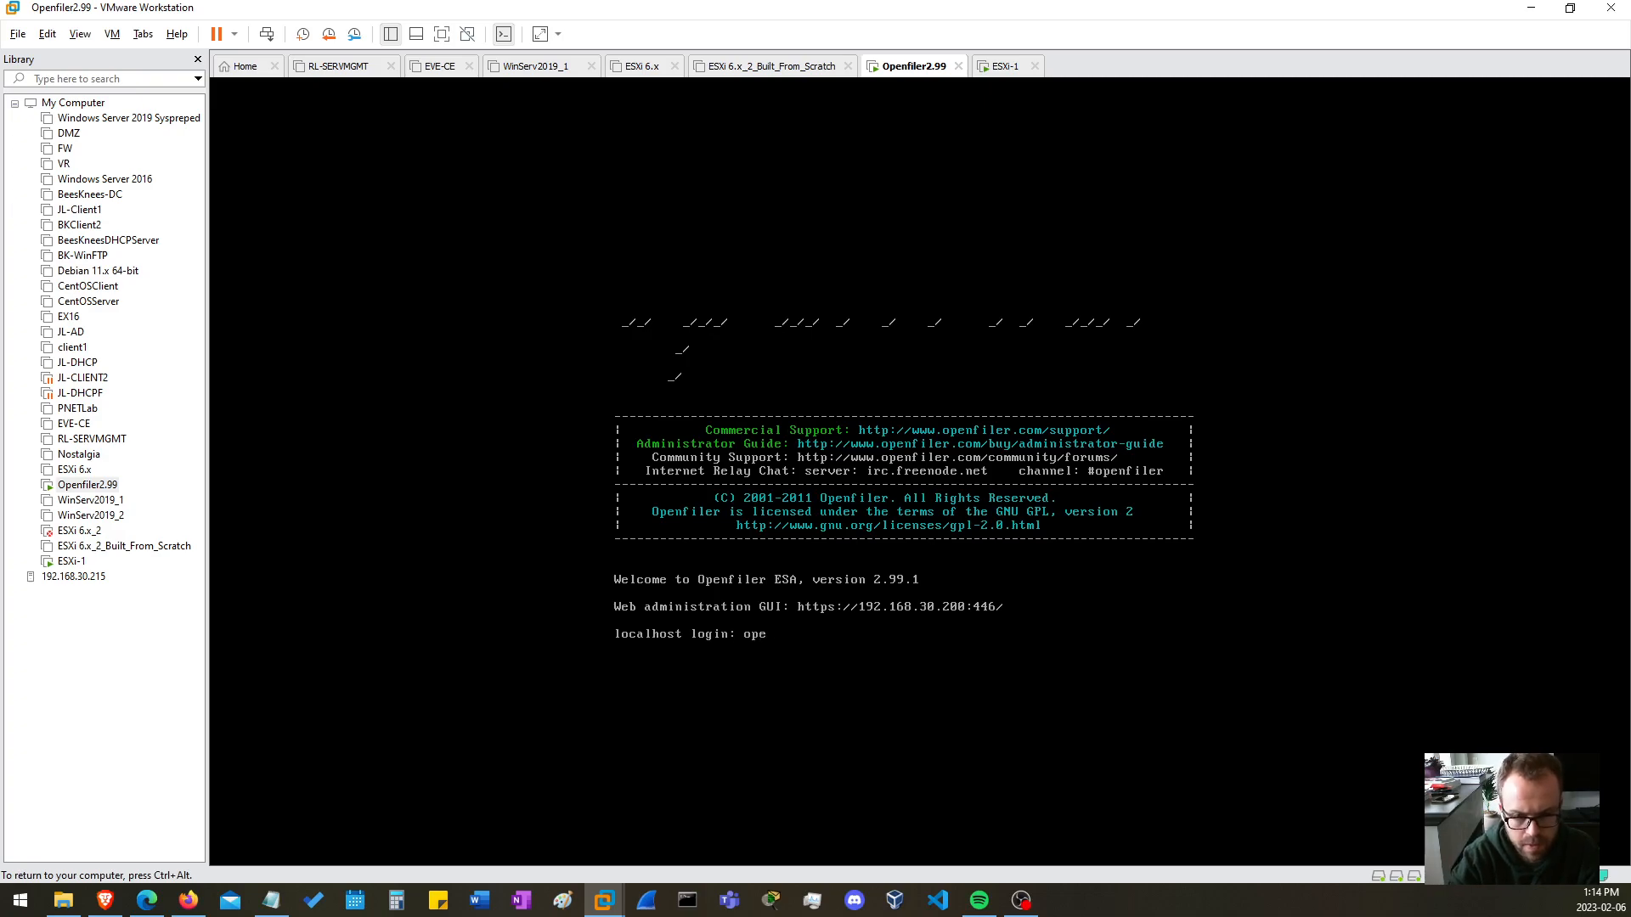
pyautogui.press('Return')
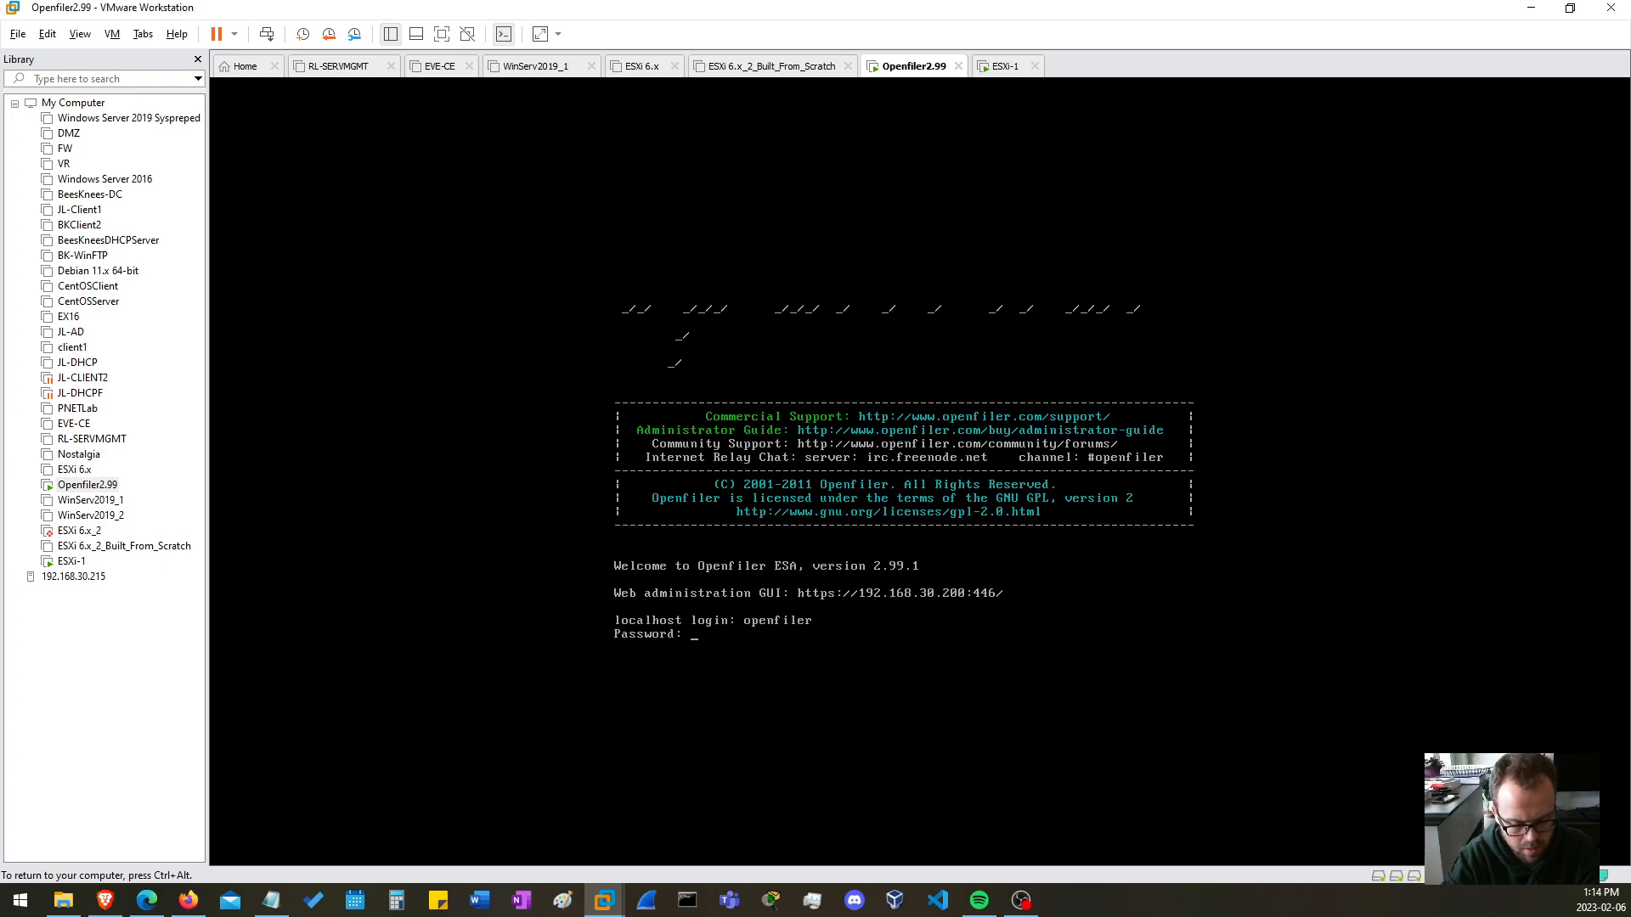
pyautogui.press('Return')
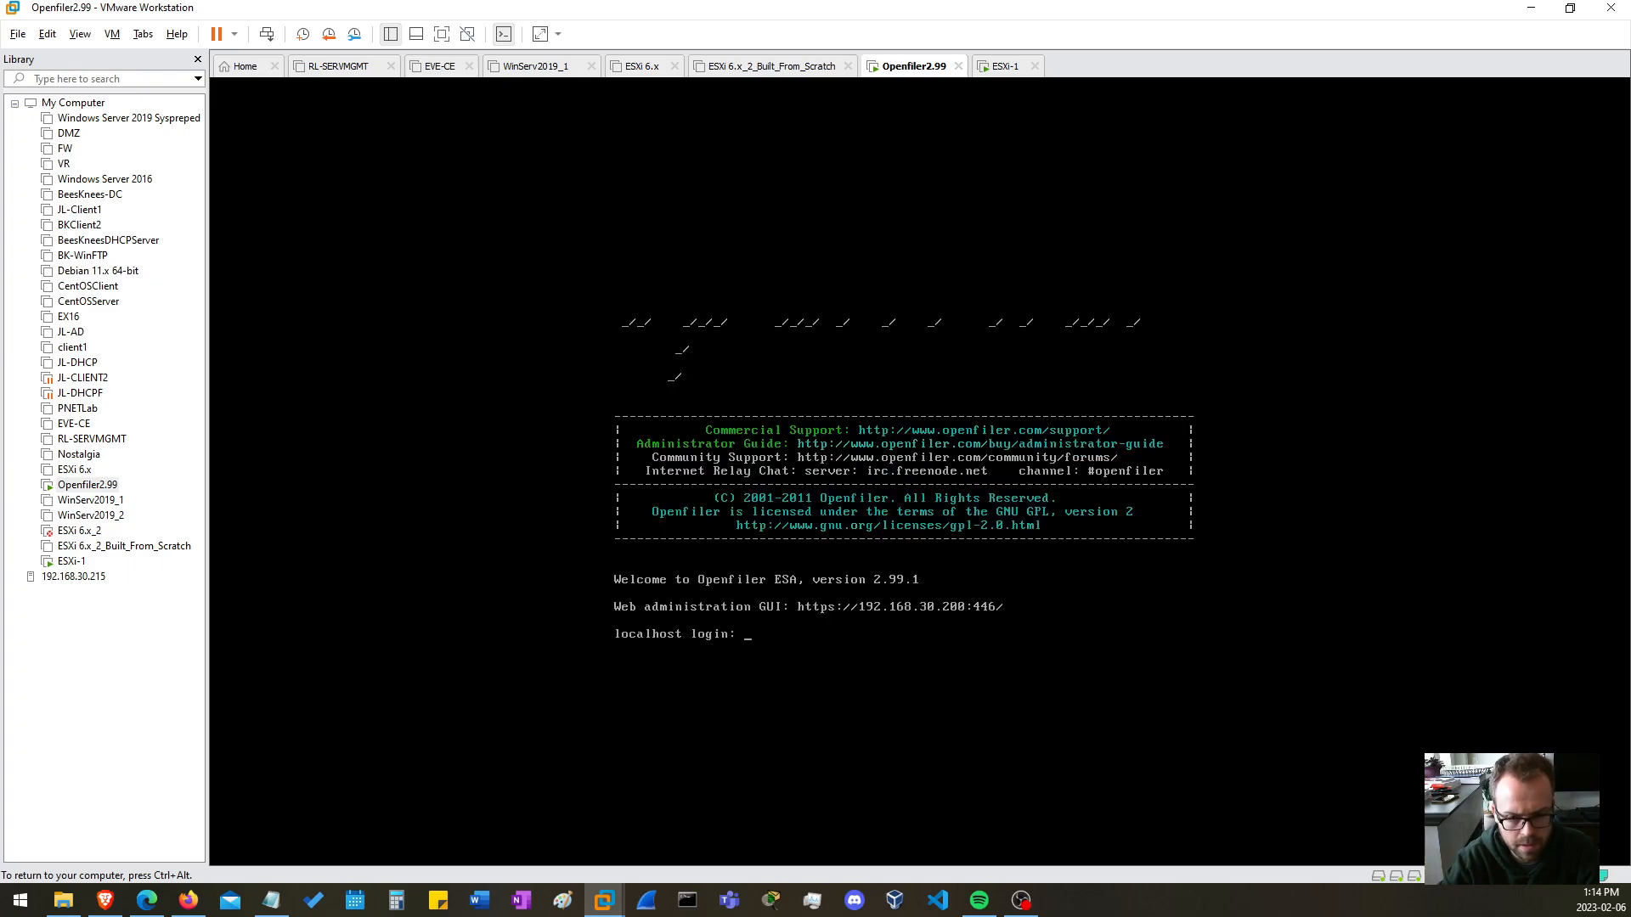
# Log in to the Openfiler console as root with the account password.
pyautogui.write('root')
pyautogui.press('Return')
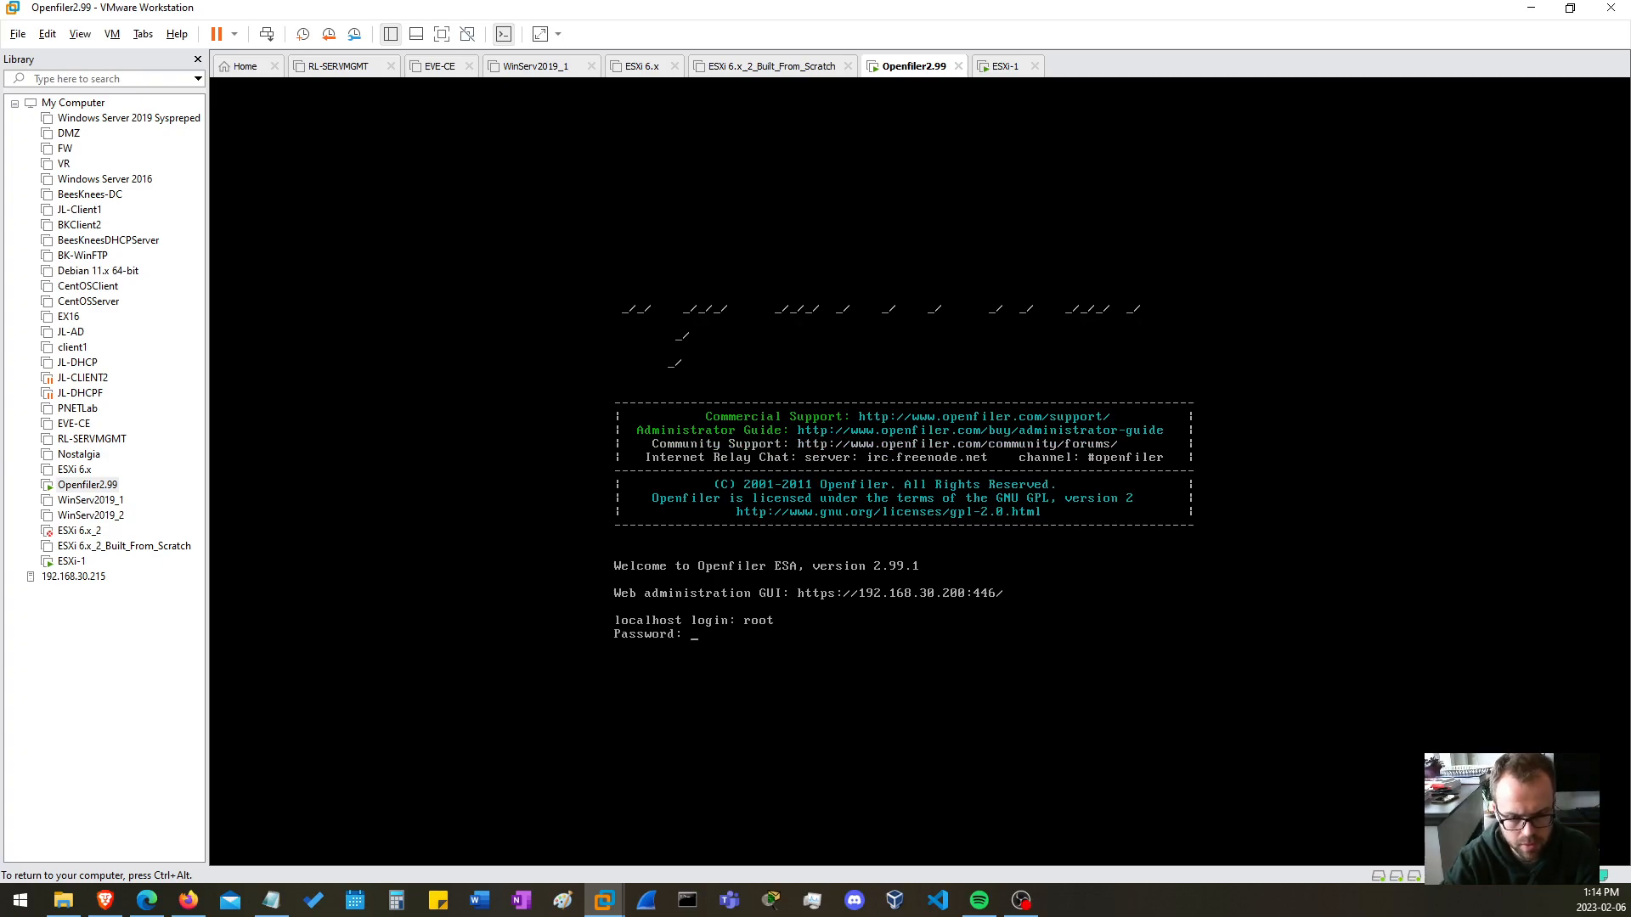
pyautogui.press('Return')
pyautogui.press('Return')
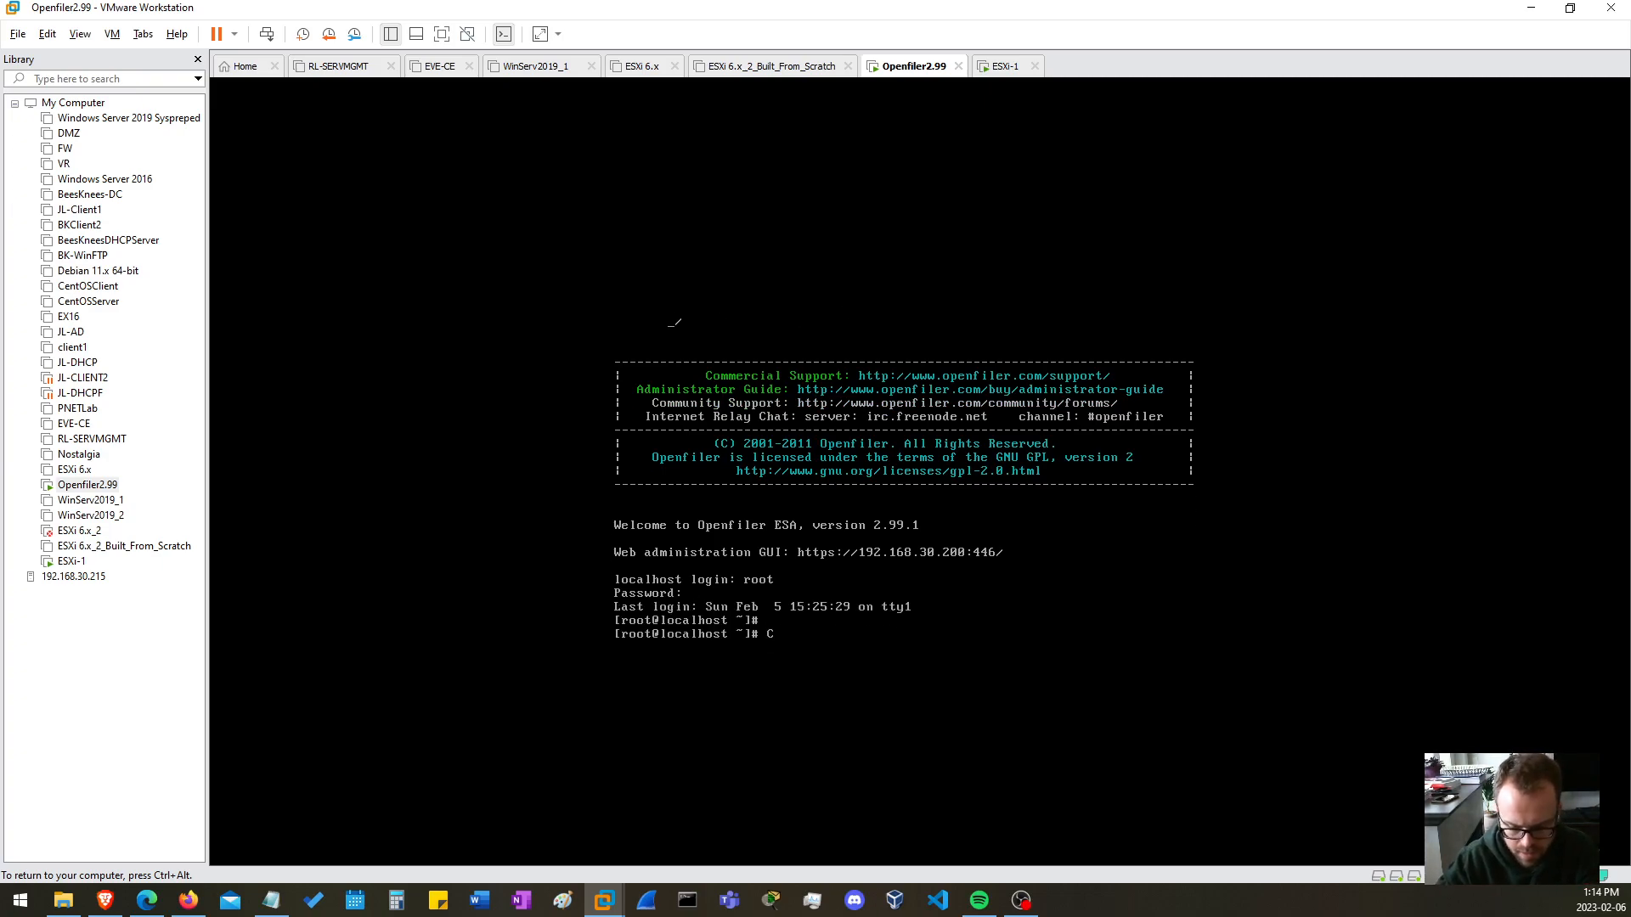
# Change to the /etc directory in the console and list its contents.
pyautogui.hotkey('ctrl', 'alt')
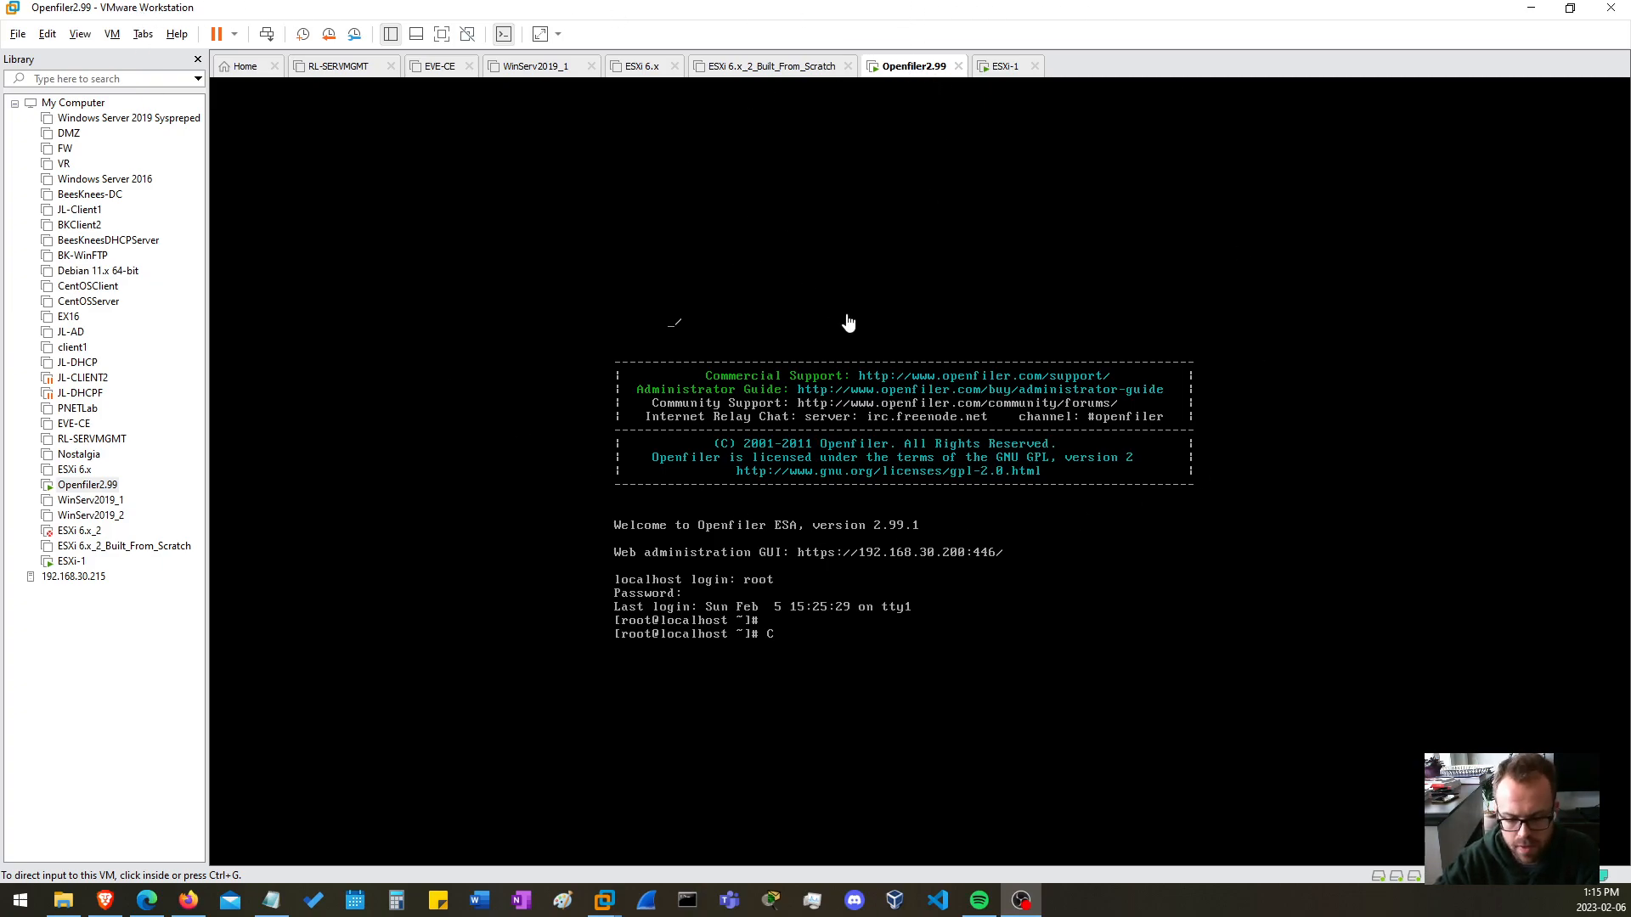
pyautogui.click(1079, 468)
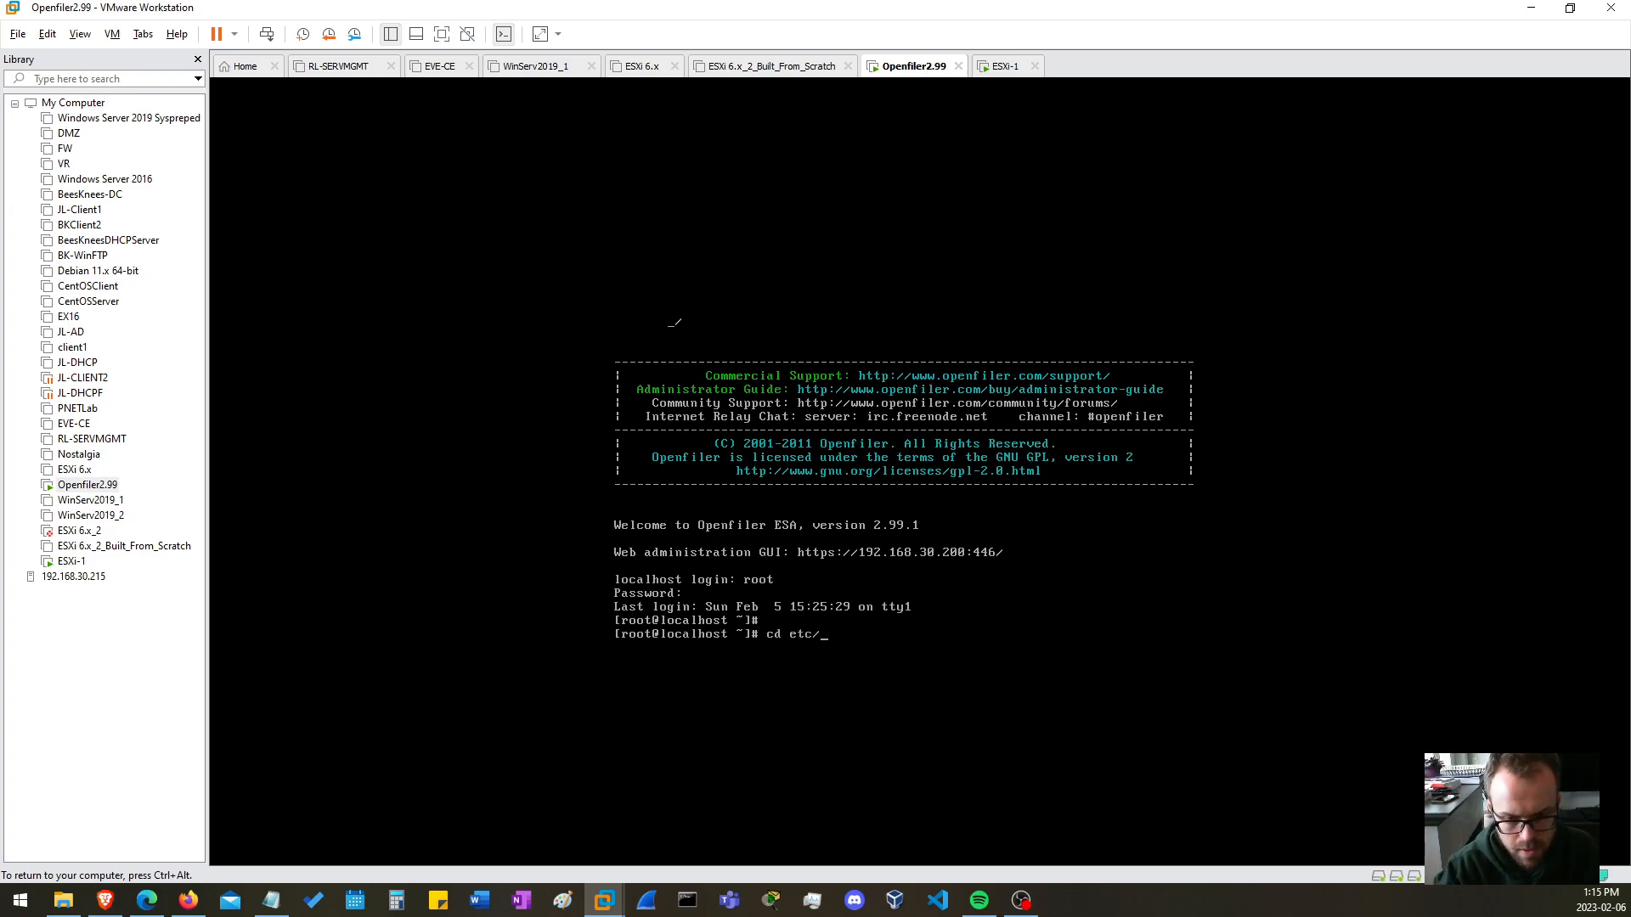
pyautogui.press('Return')
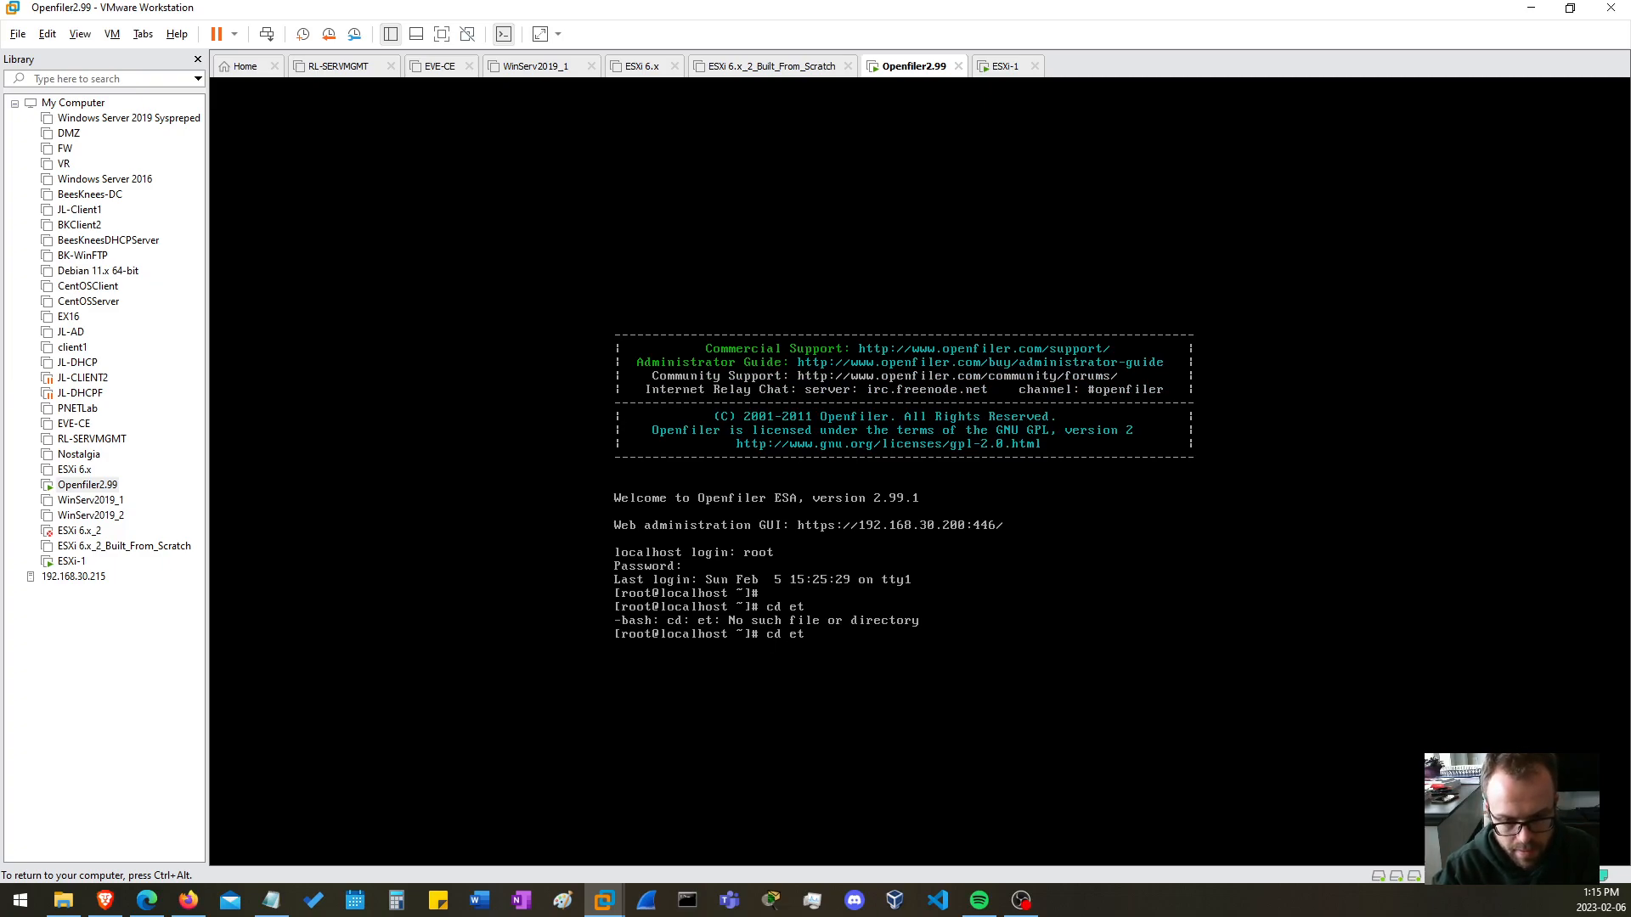
pyautogui.write('c')
pyautogui.press('Return')
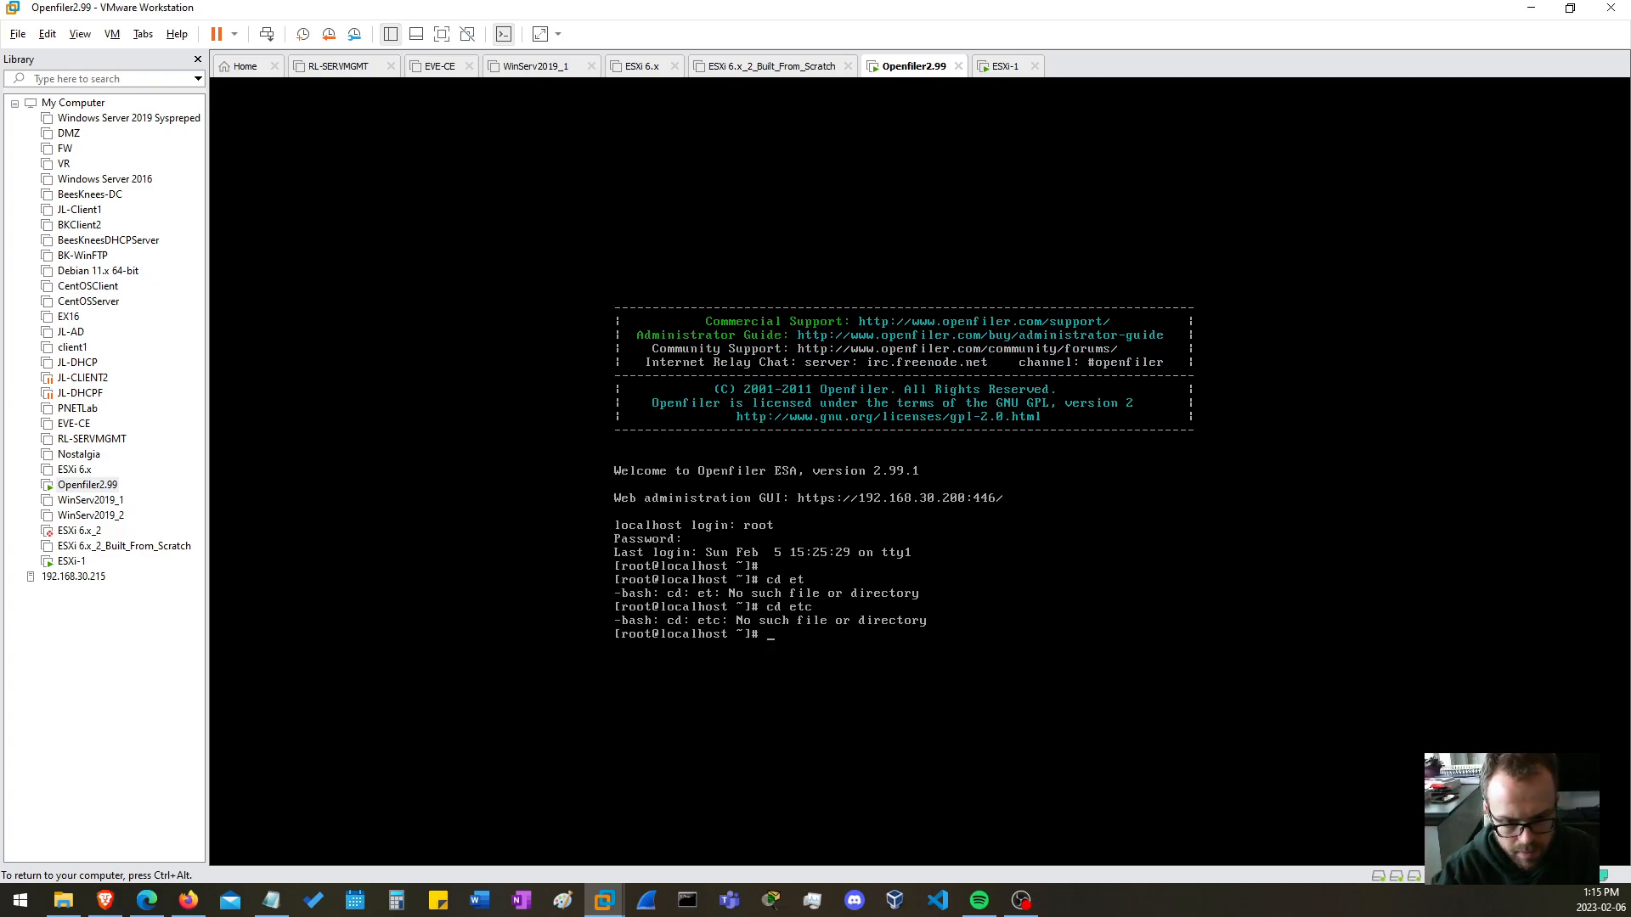
pyautogui.write('cd /etc')
pyautogui.press('Return')
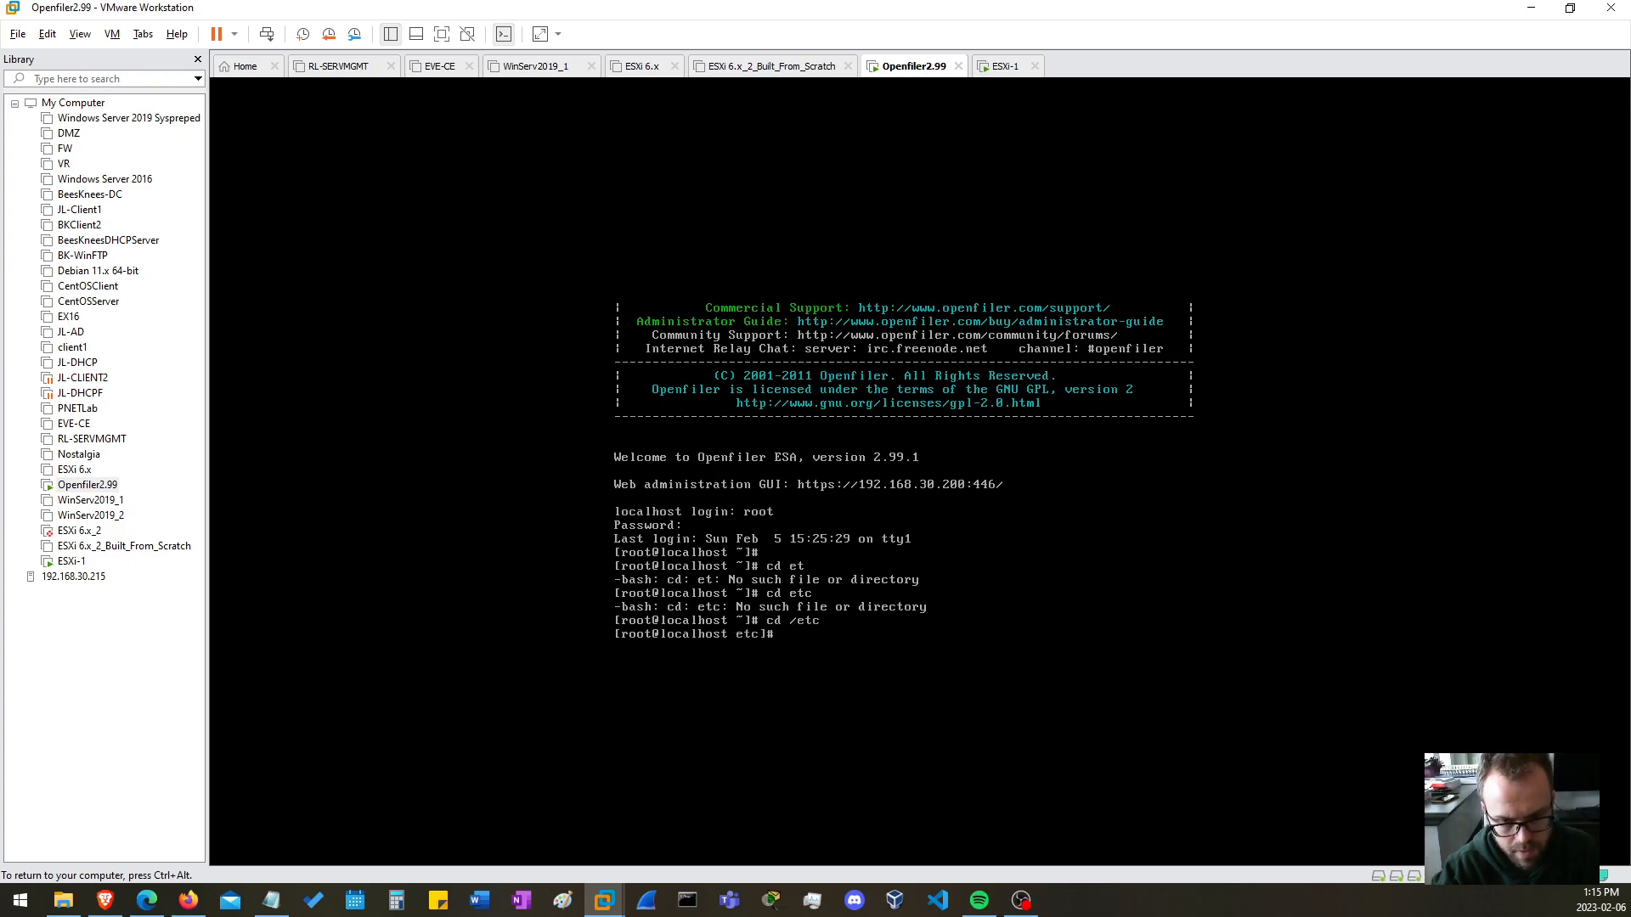
pyautogui.write('ls')
pyautogui.press('Return')
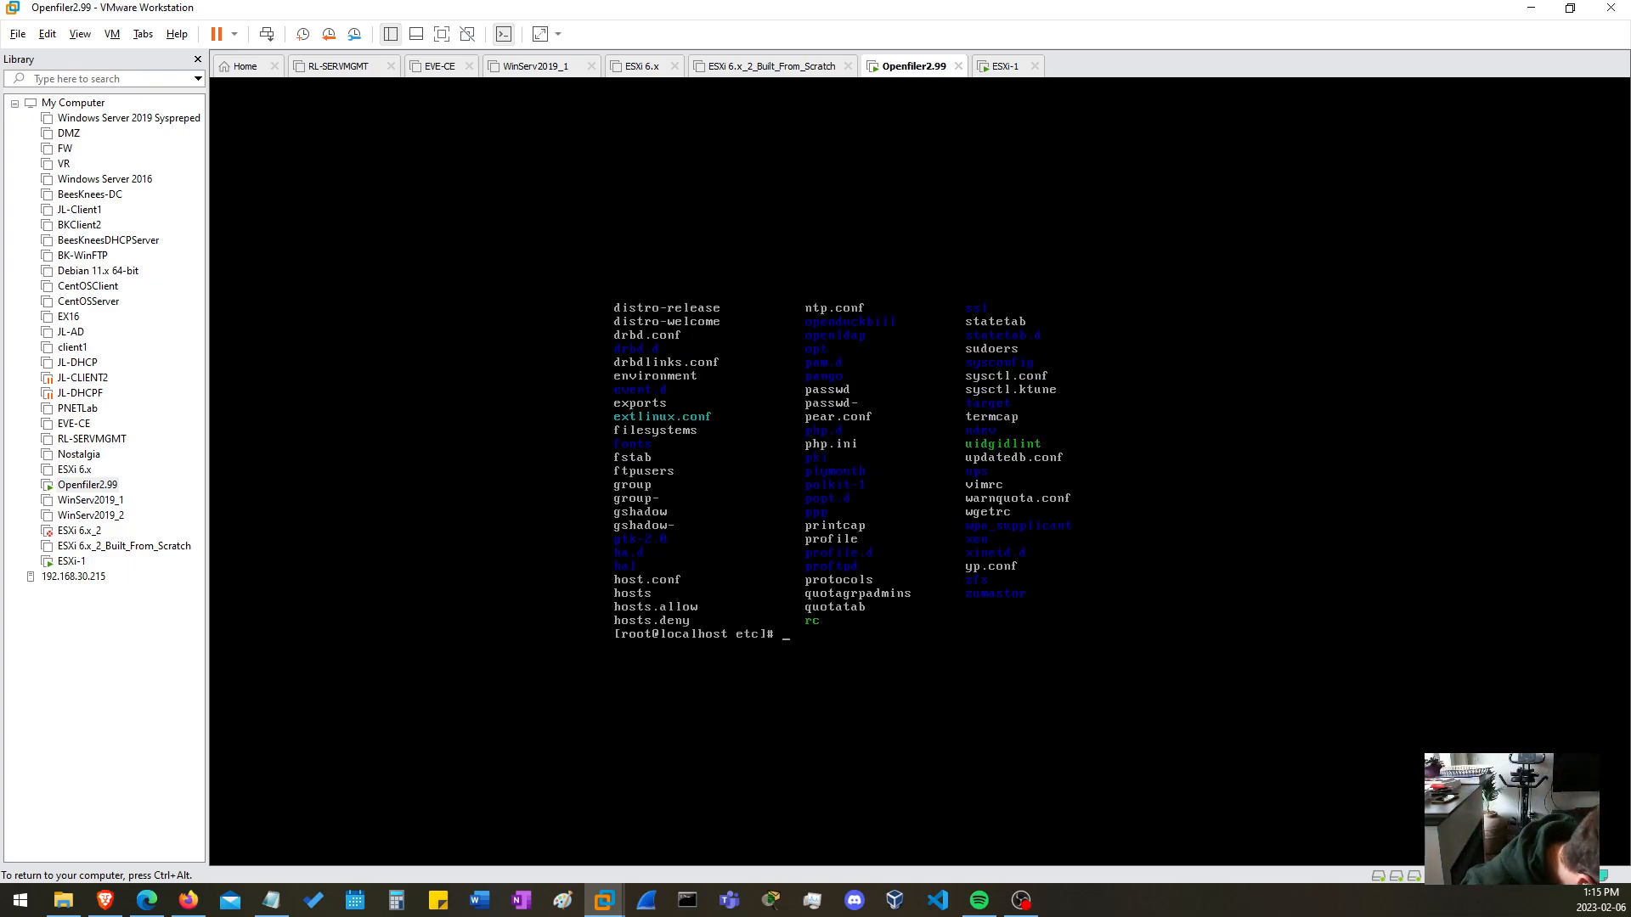
# Try to change to the /sysconfig directory.
pyautogui.write('cd /sysconfi')
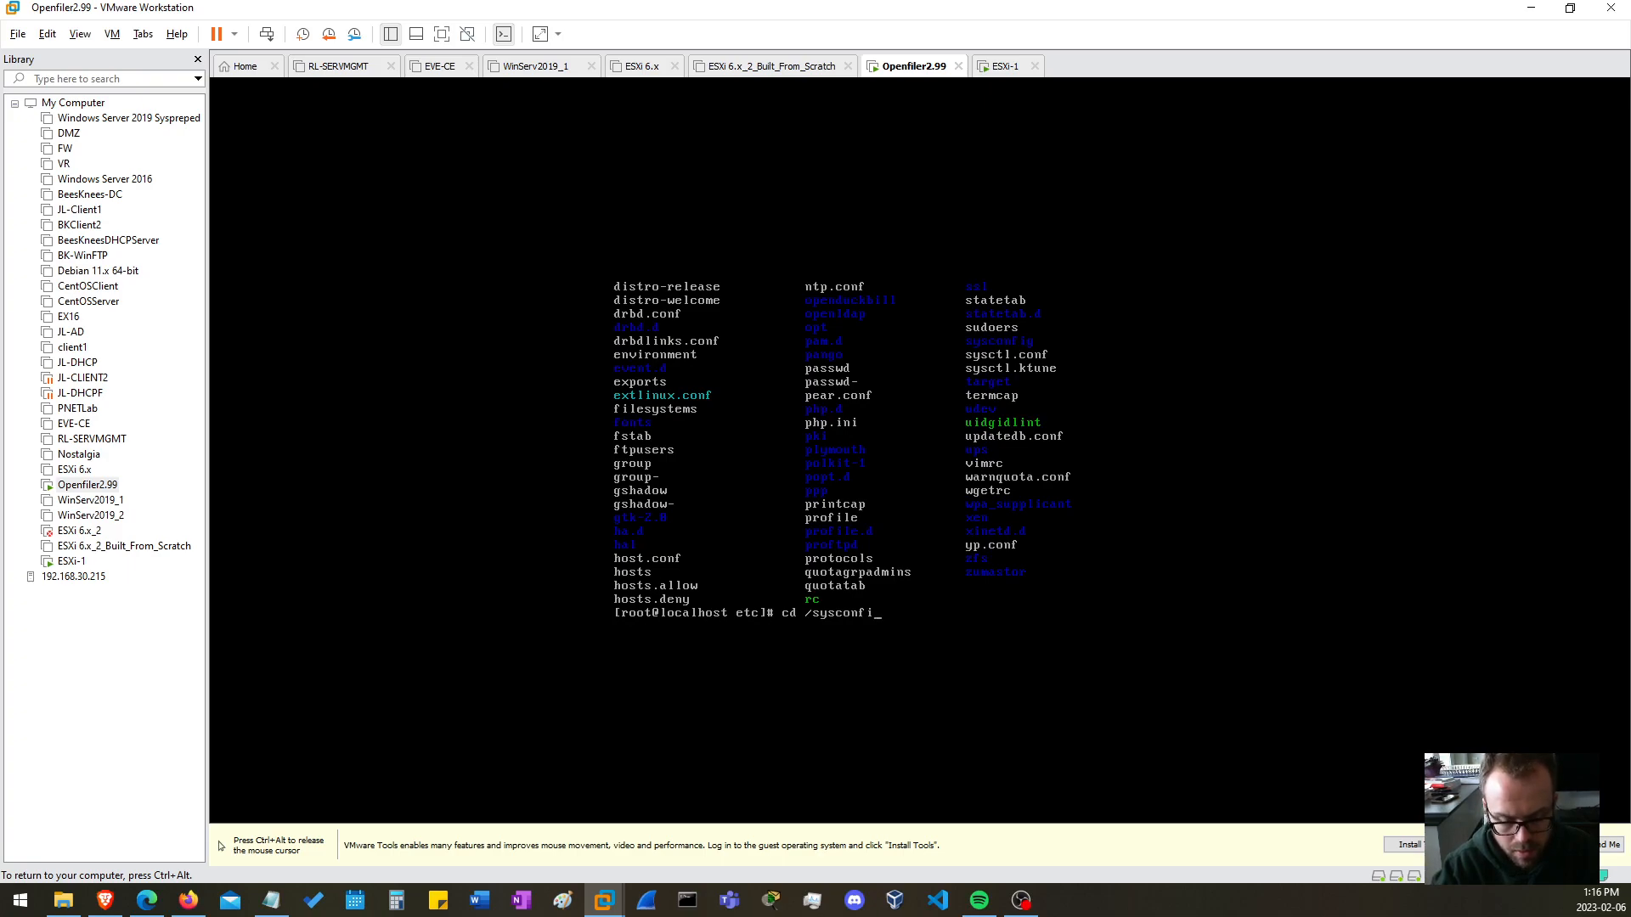
pyautogui.write('g')
pyautogui.press('Return')
# Change to the /sys/ directory and list its contents.
pyautogui.press('Up')
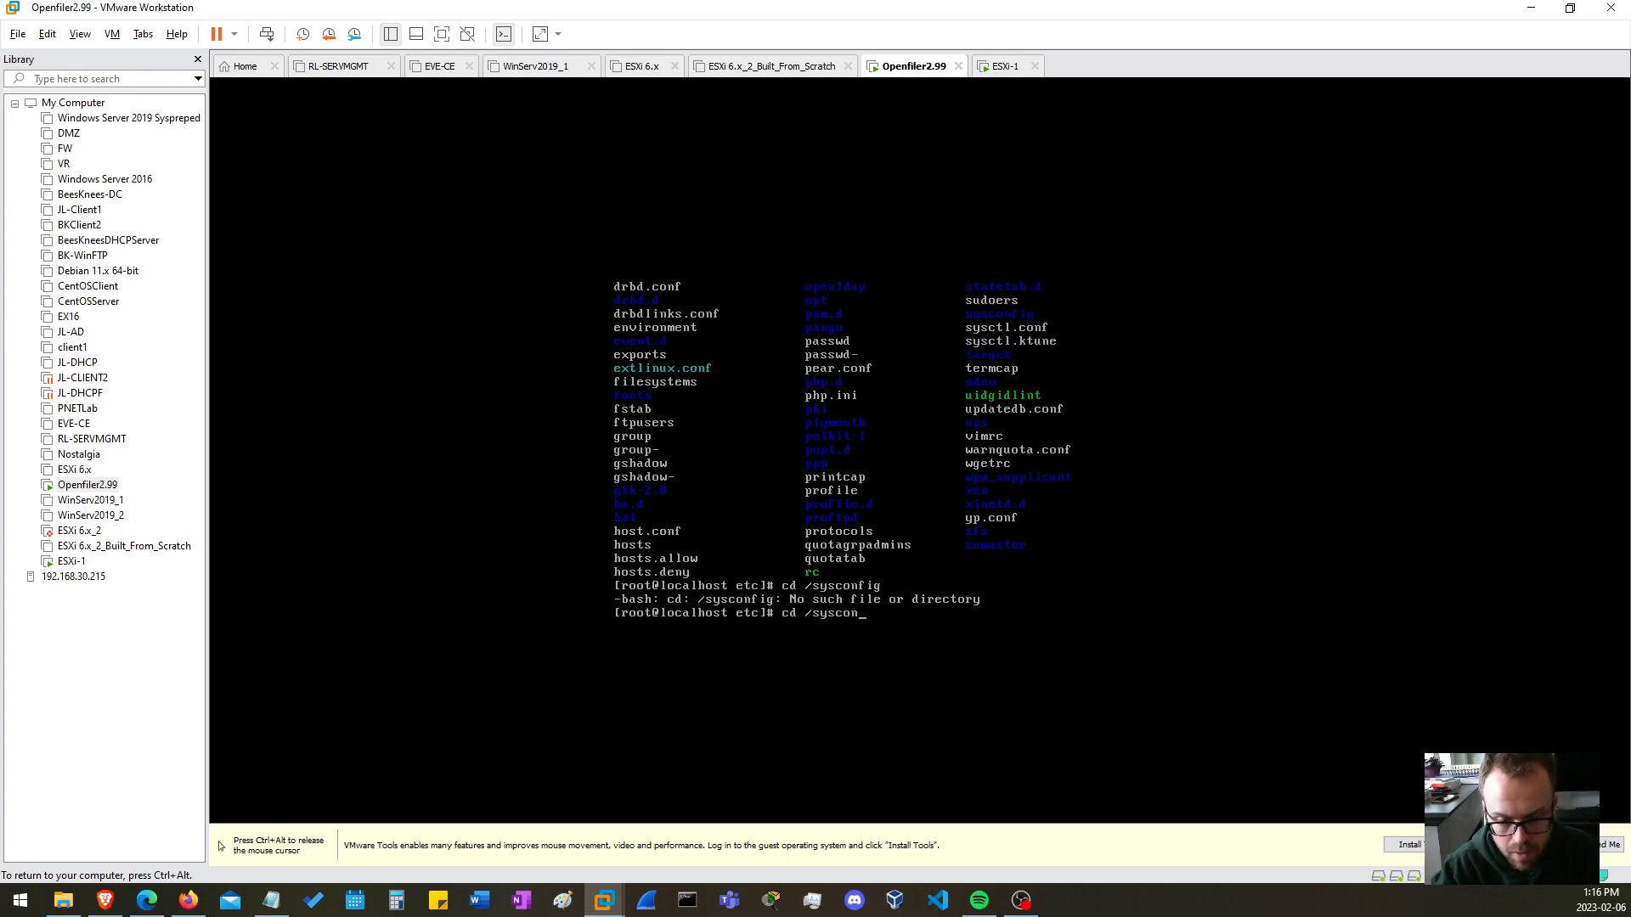
pyautogui.press('BackSpace')
pyautogui.press('BackSpace')
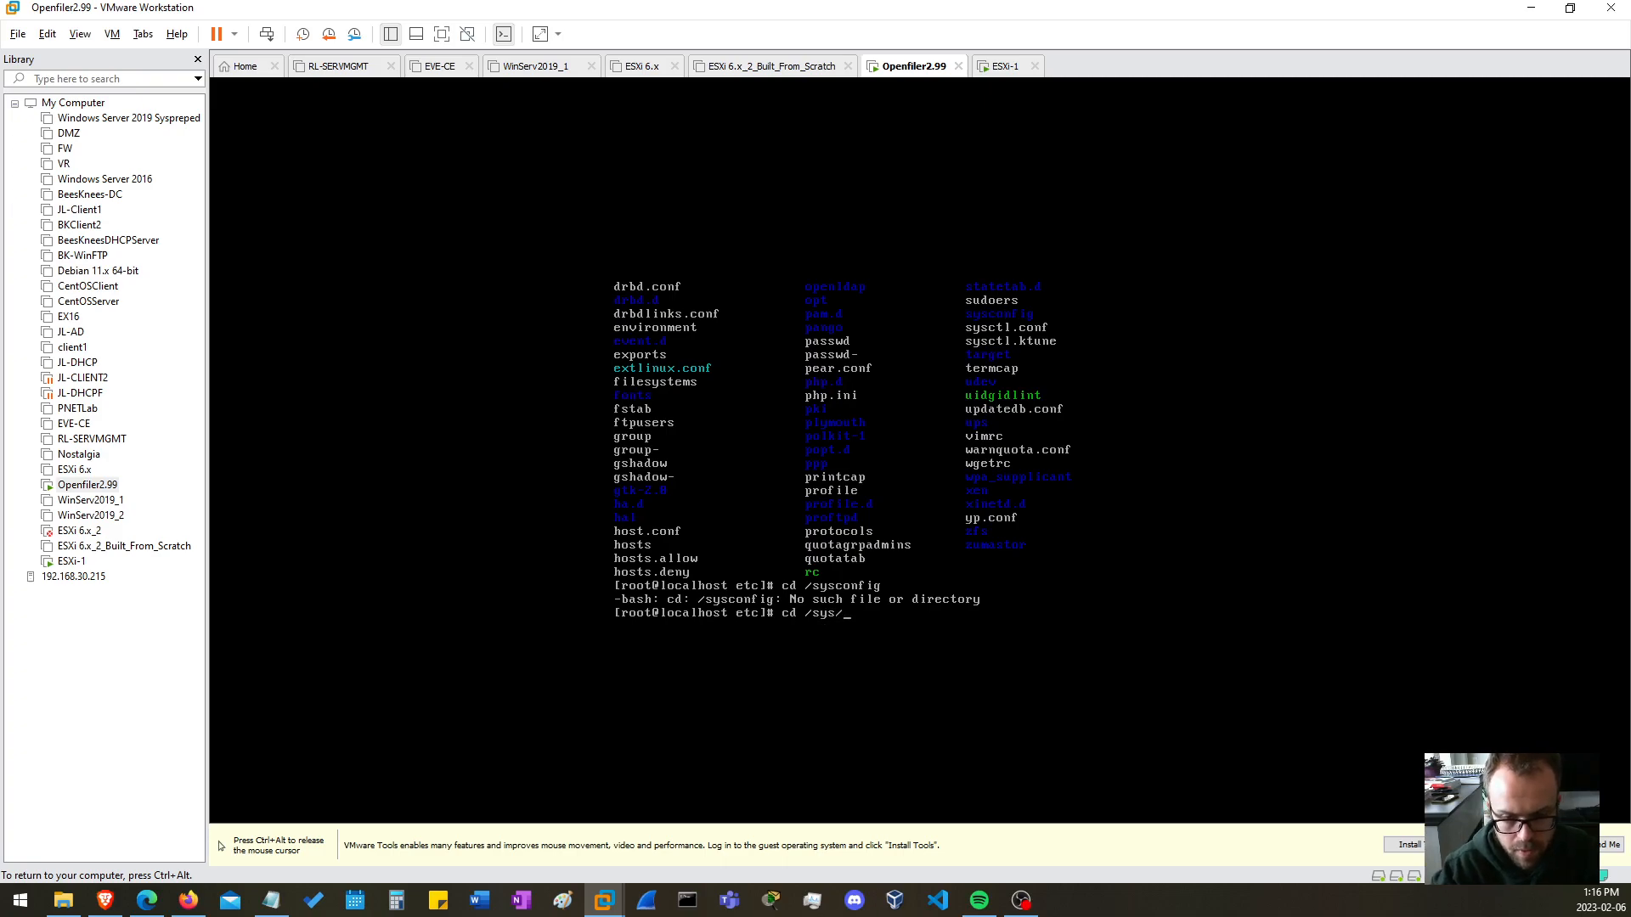
pyautogui.press('Return')
pyautogui.write('ls')
pyautogui.press('Return')
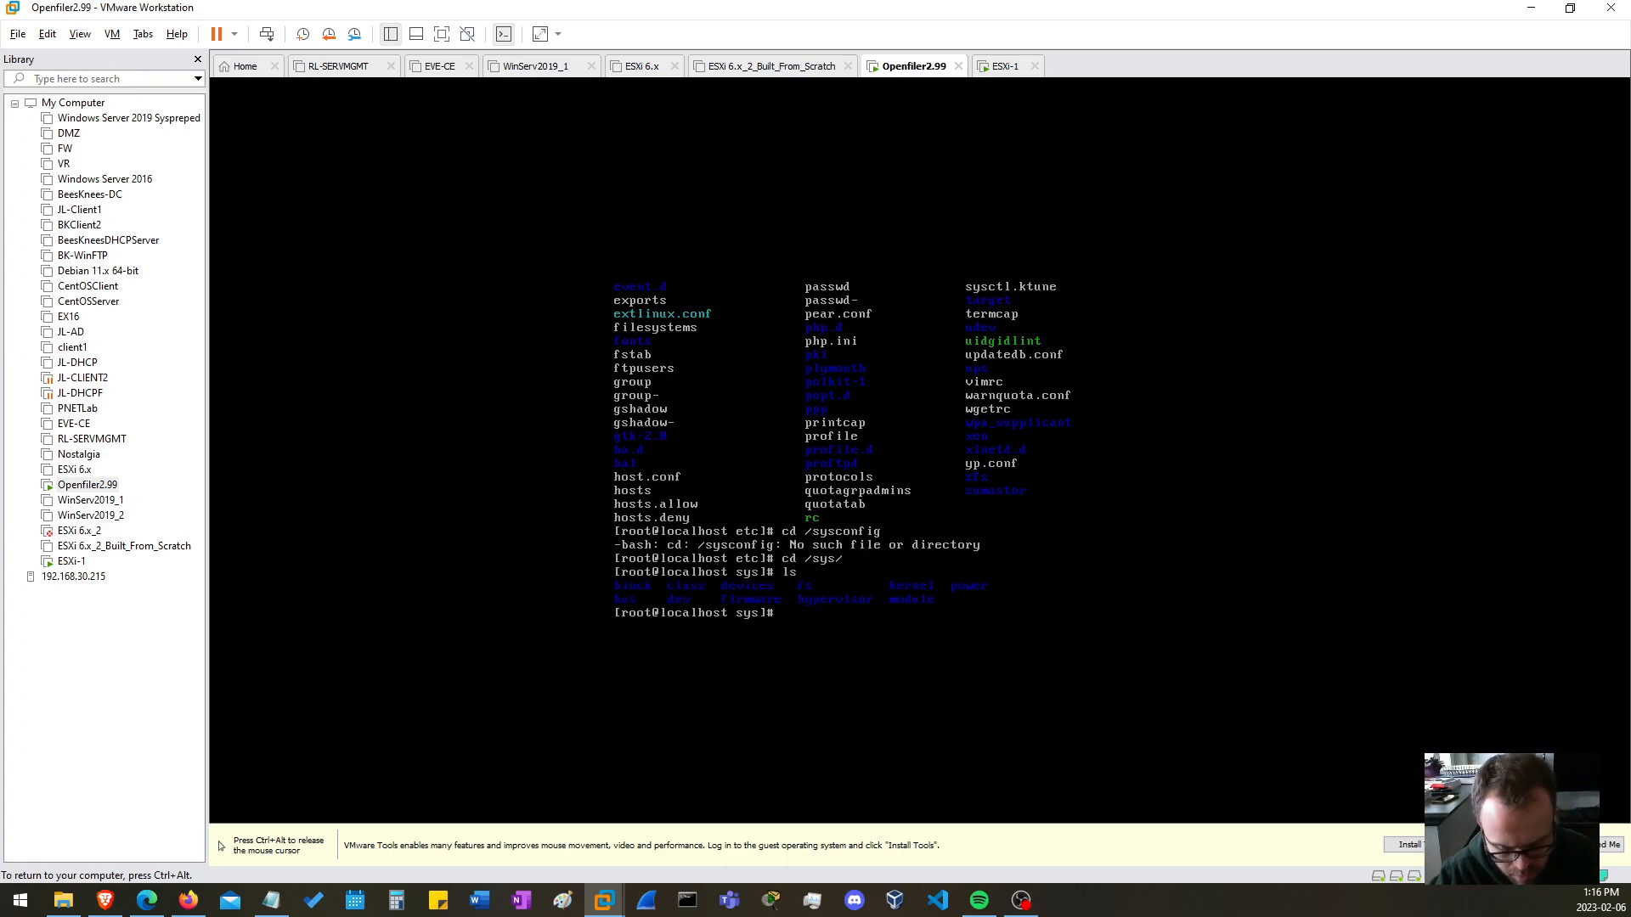
# Display the contents of the ifcfg-eth0 file in the network-scripts directory using cat.
pyautogui.hotkey('ctrl', 'alt')
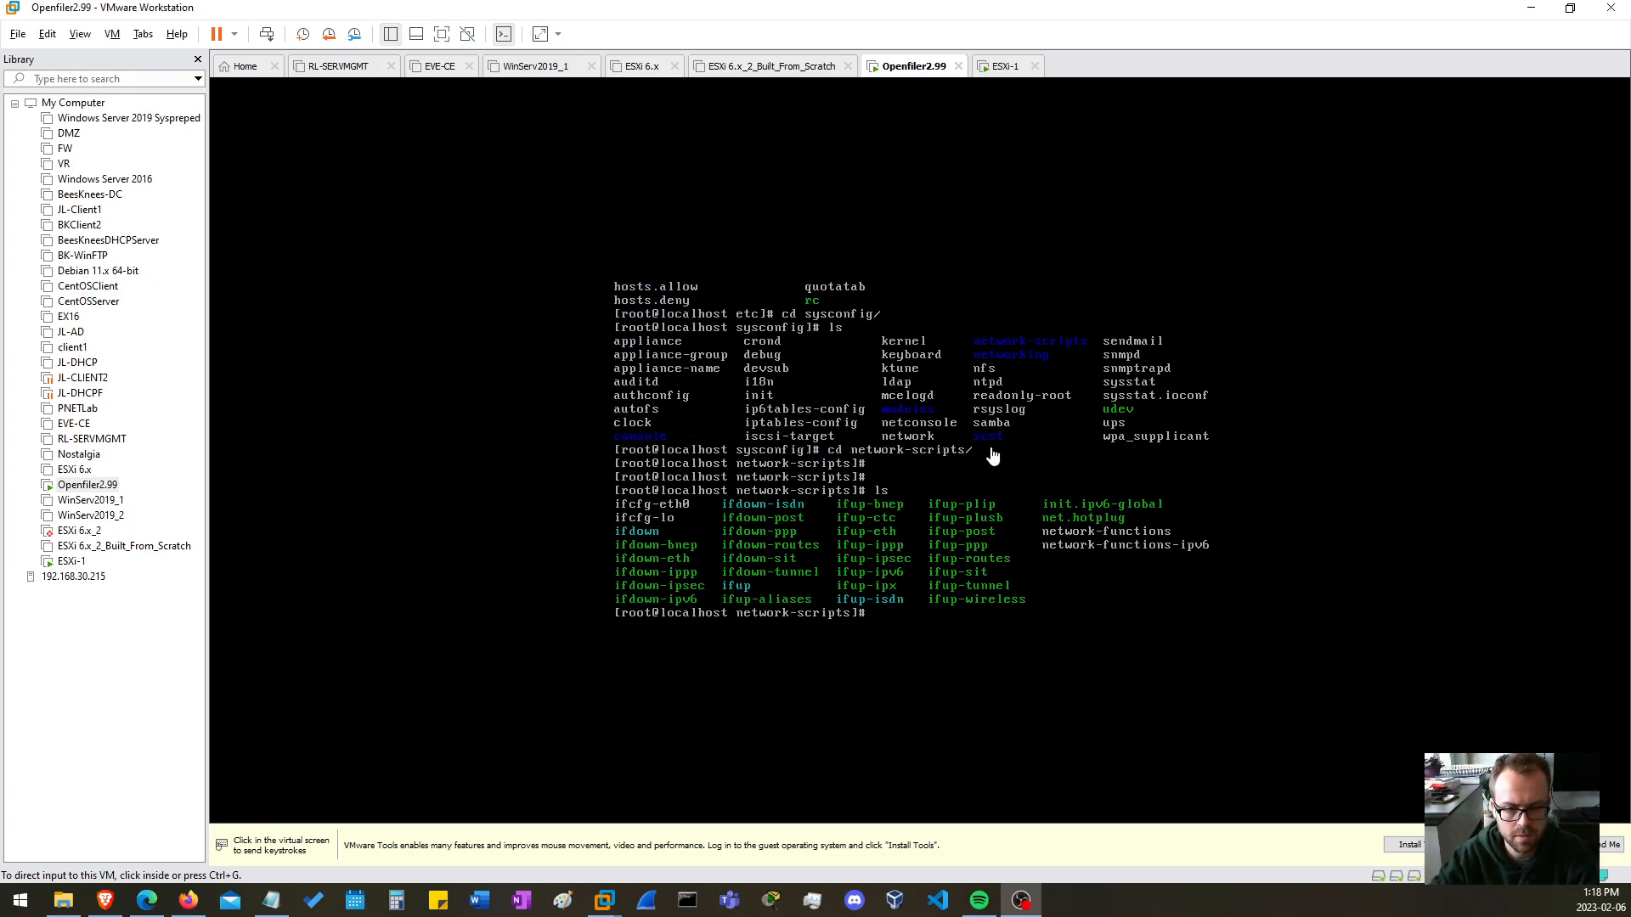
pyautogui.click(1004, 643)
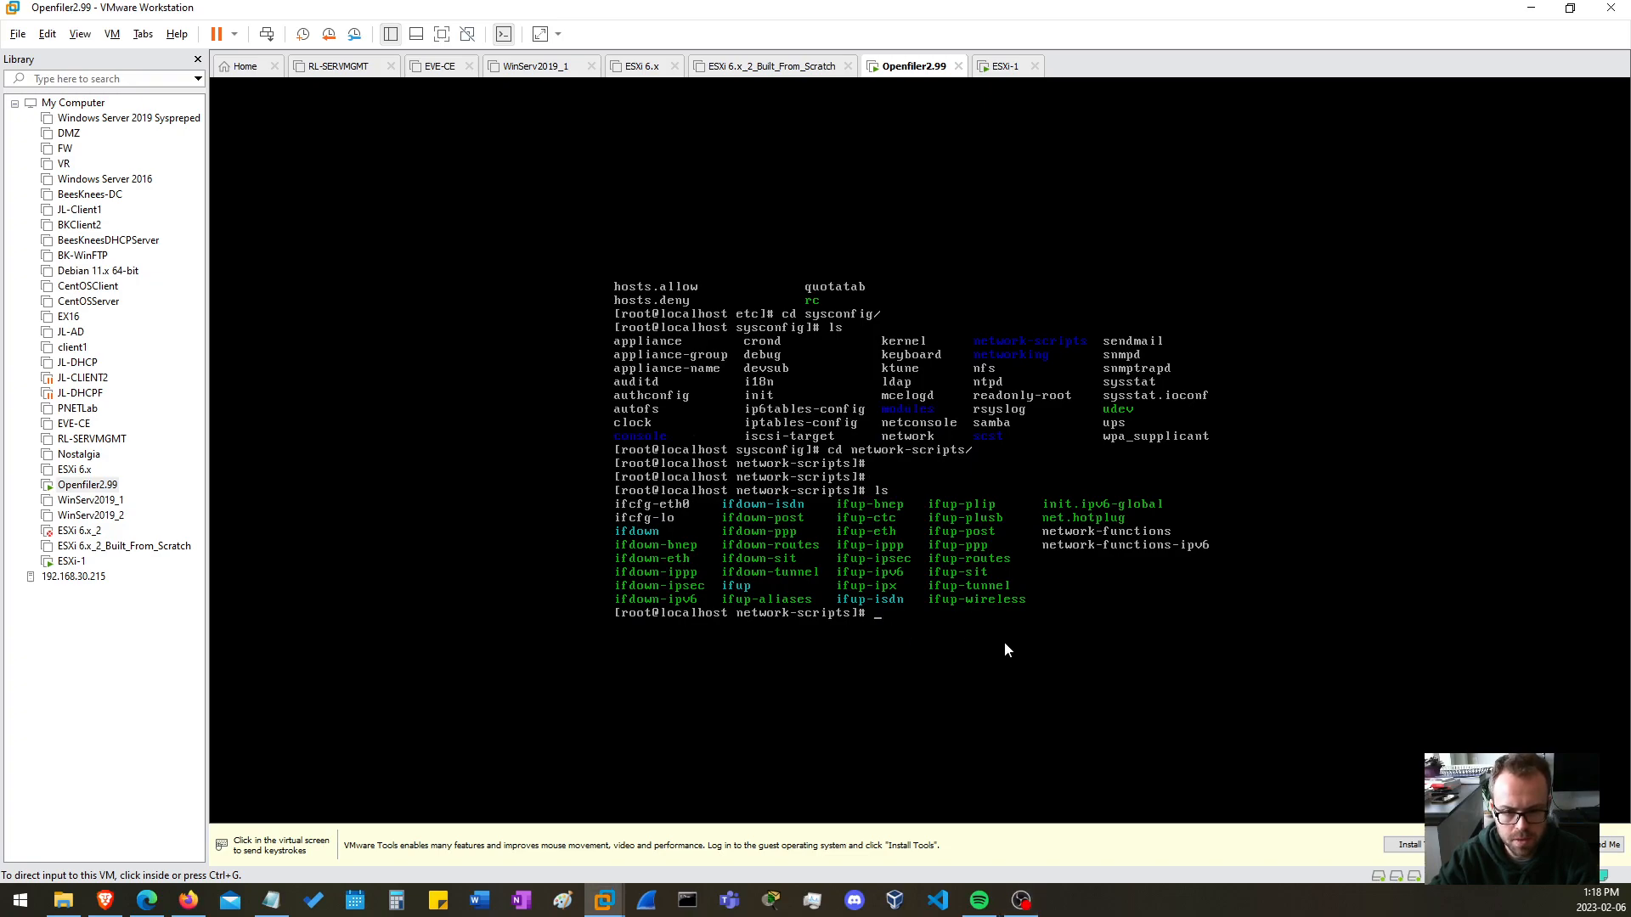
pyautogui.click(1218, 621)
pyautogui.press('Return')
pyautogui.press('Return')
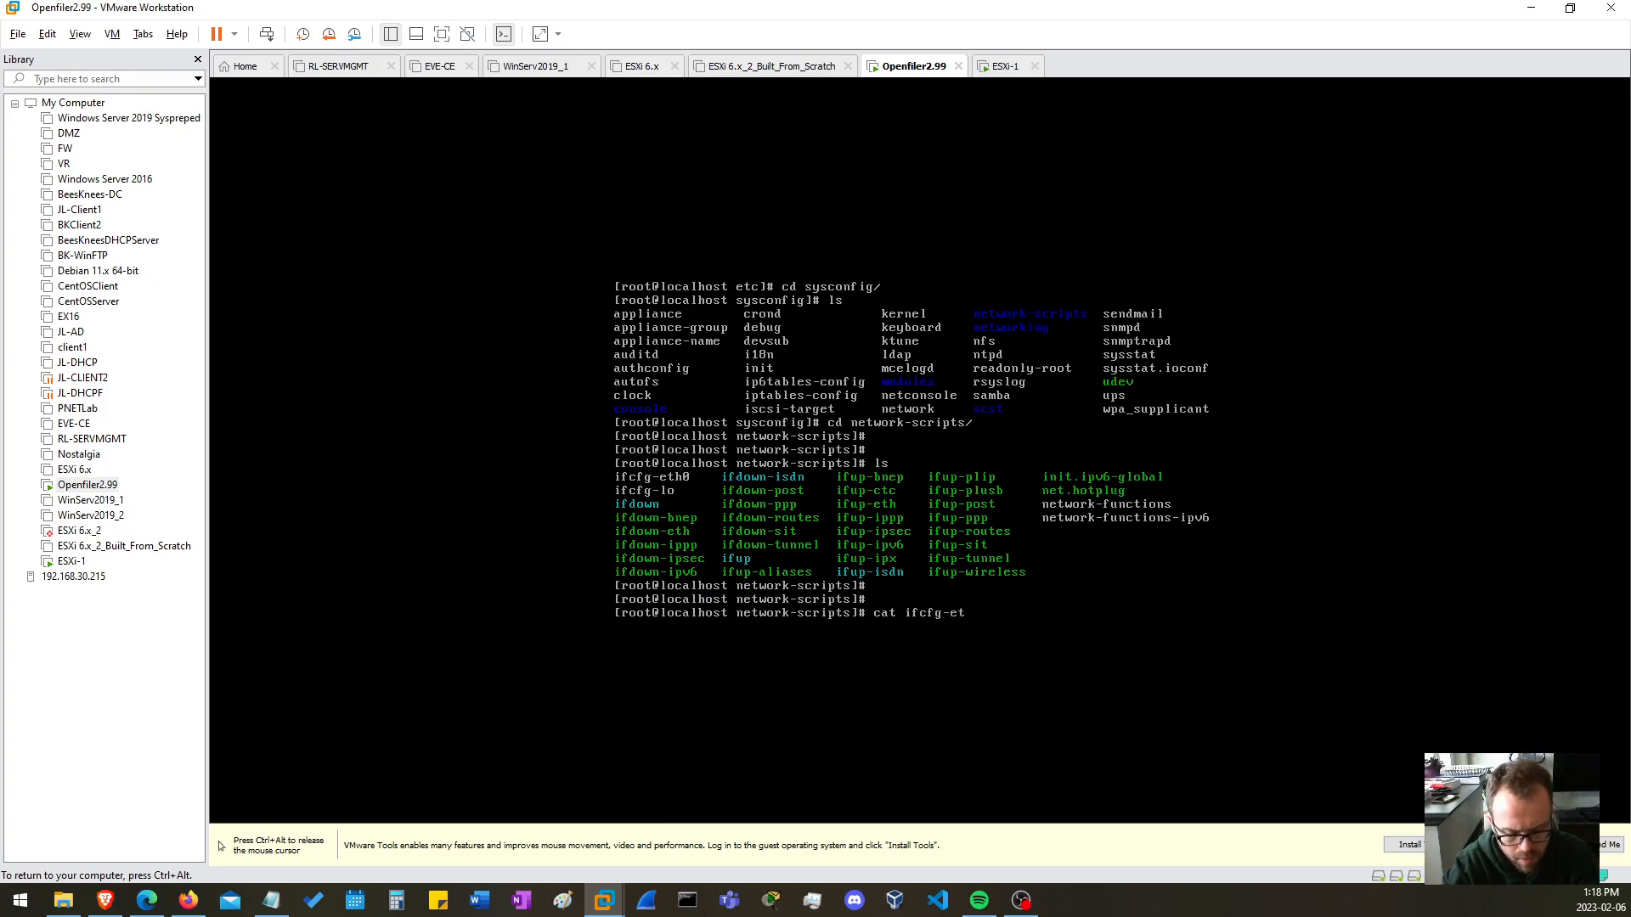
pyautogui.press('Return')
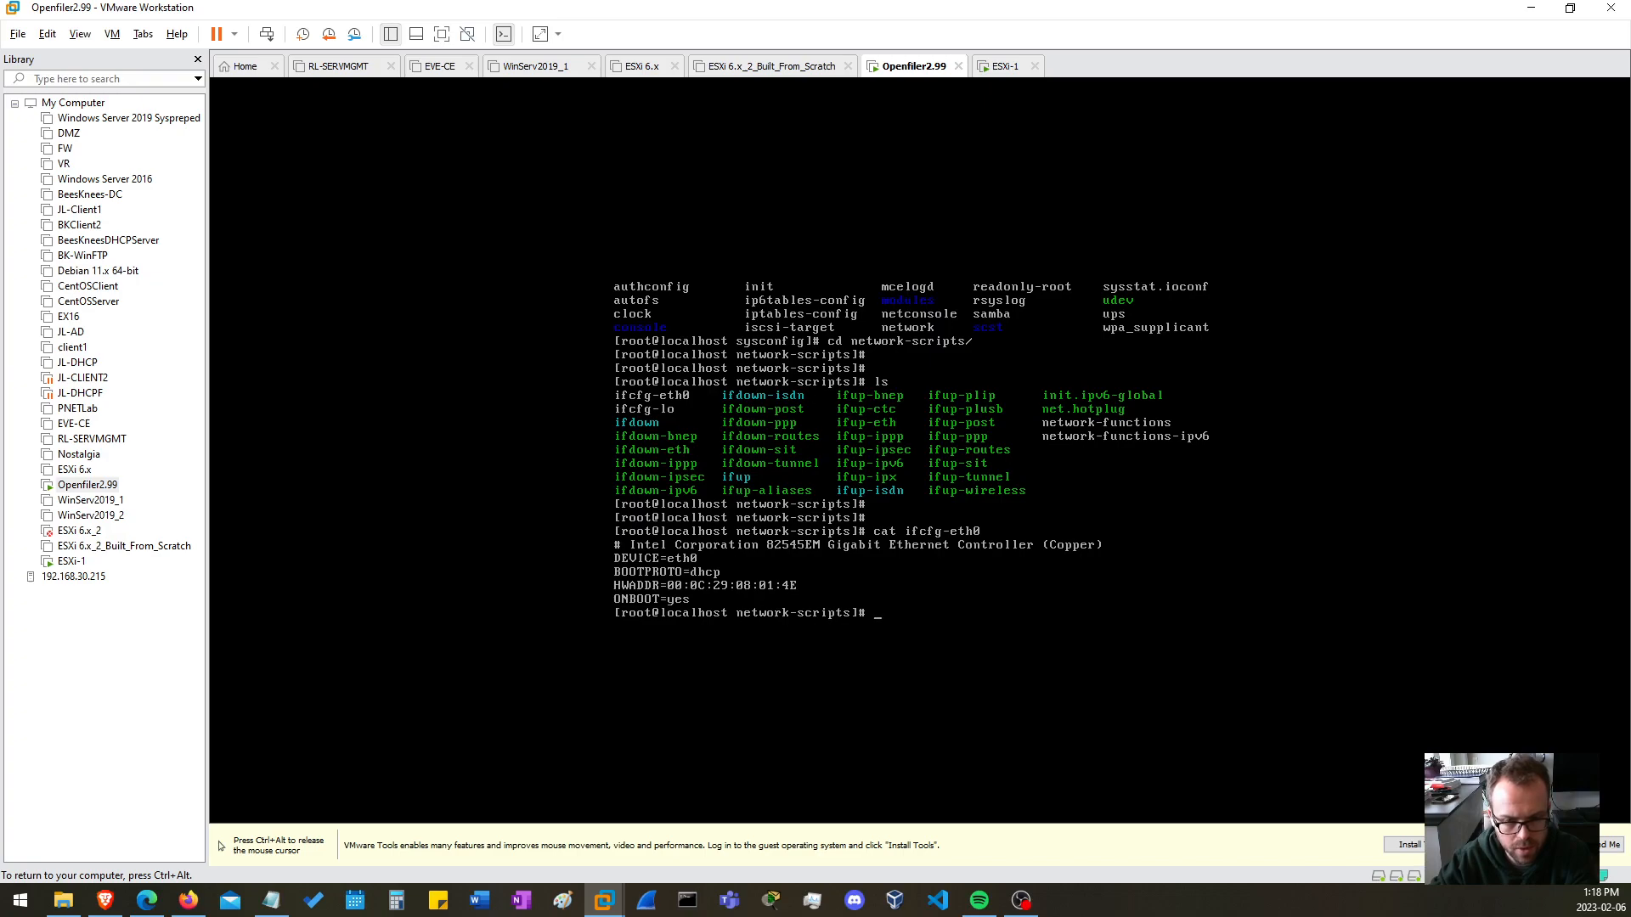
# Check the MAC address in the network adapter's advanced settings for the Openfiler2.99 virtual machine, then close the settings without changes.
pyautogui.hotkey('ctrl', 'alt')
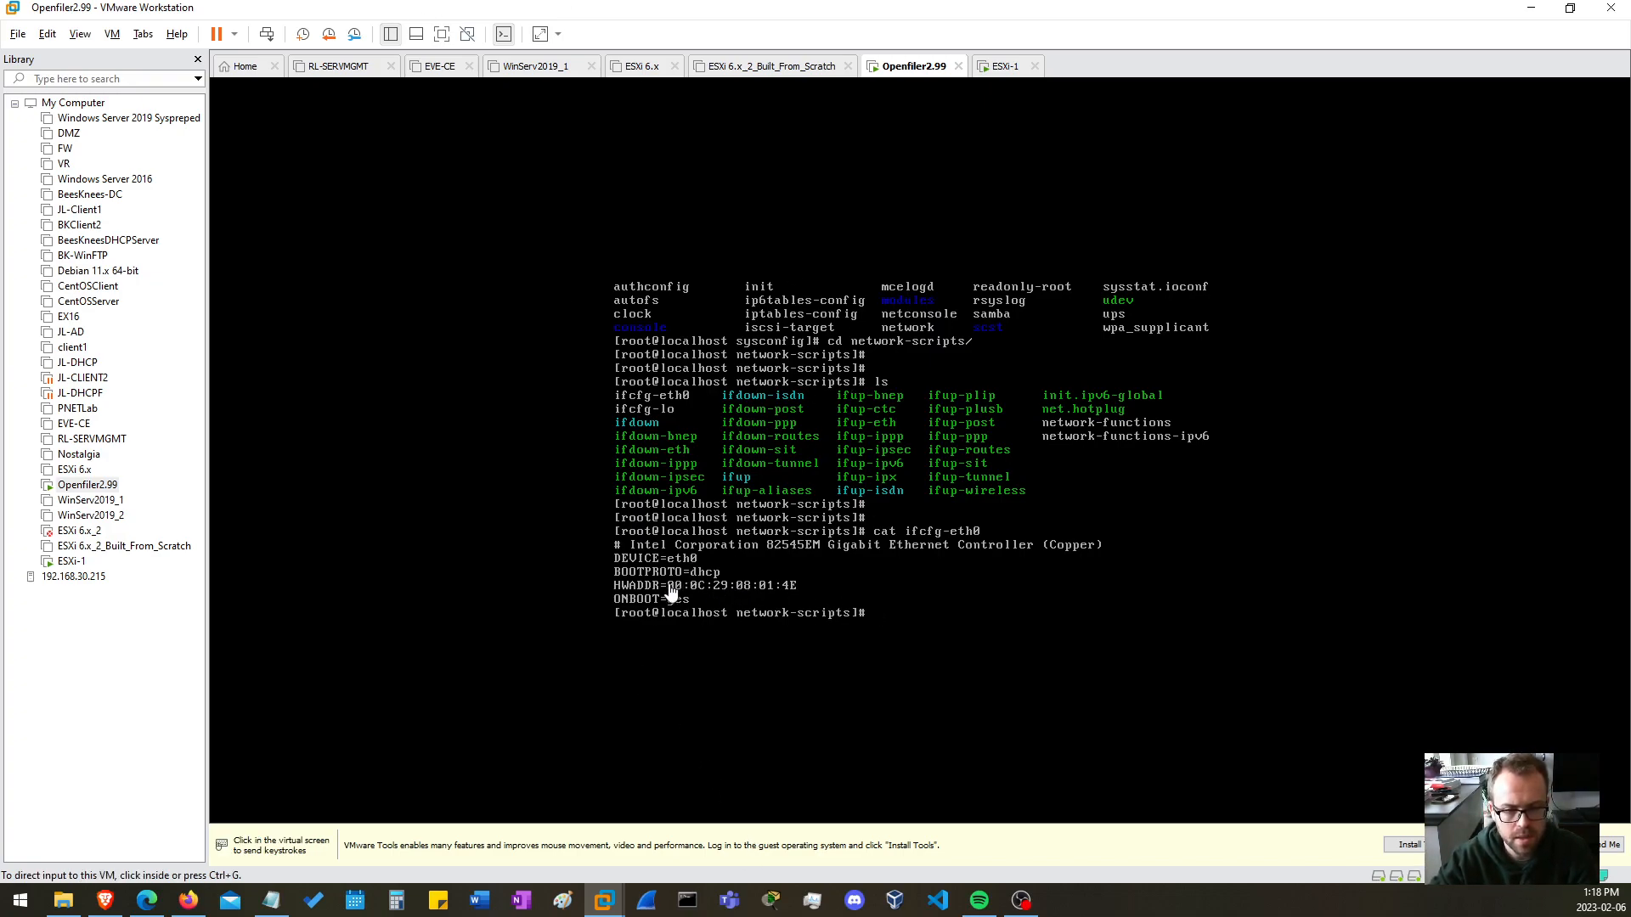
pyautogui.rightClick(913, 65)
pyautogui.click(970, 315)
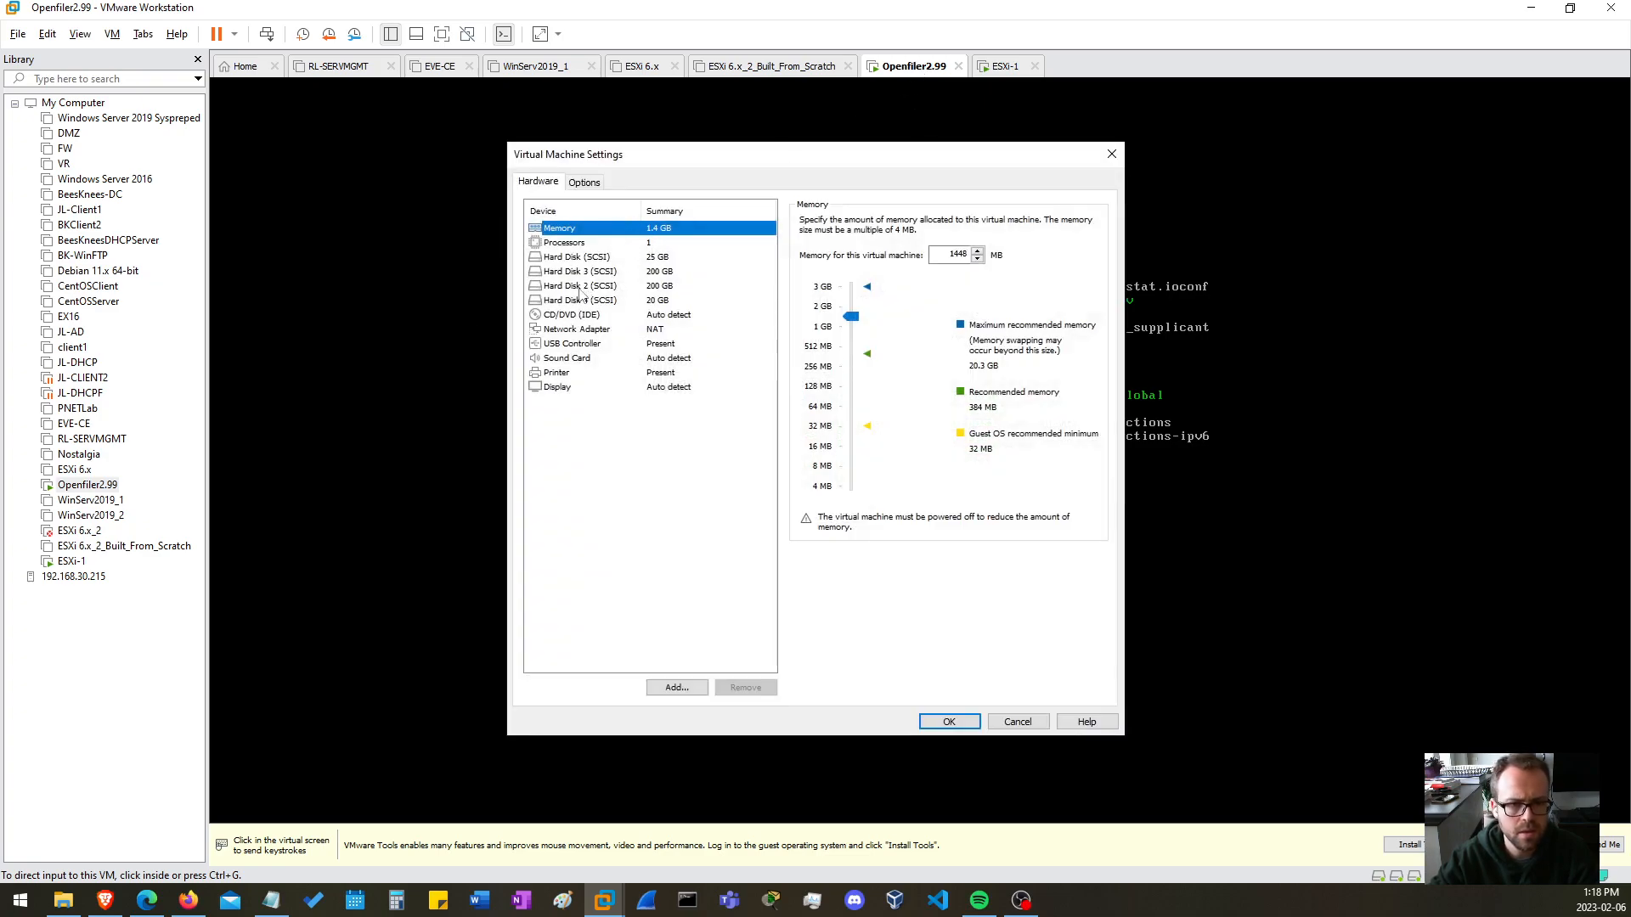
pyautogui.click(567, 329)
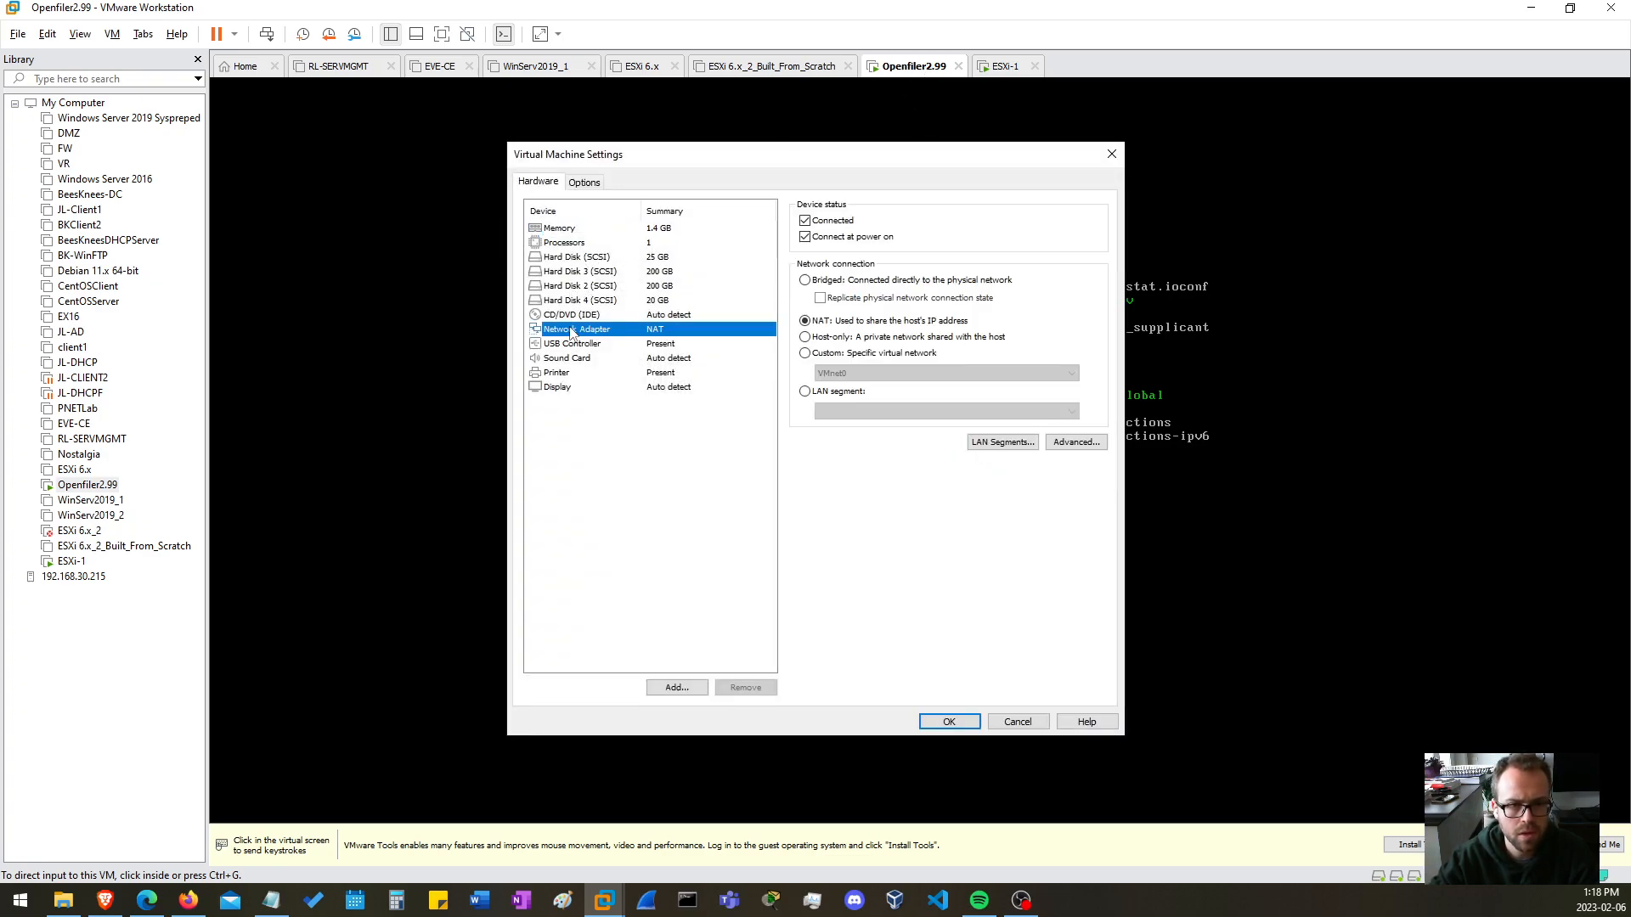
pyautogui.click(1075, 442)
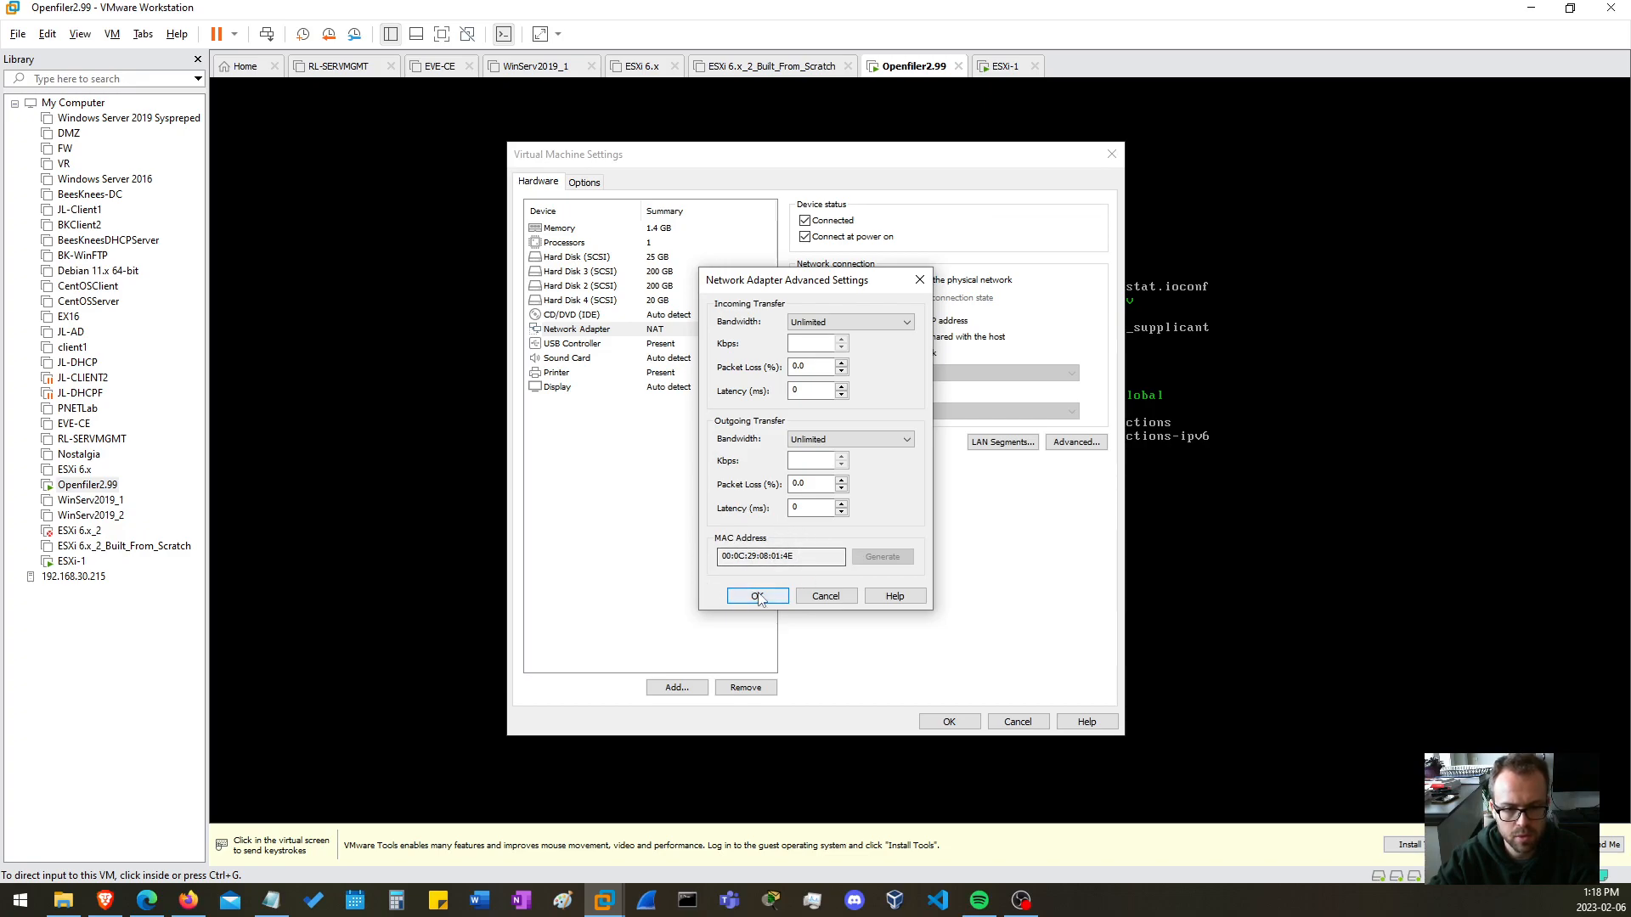
pyautogui.click(828, 597)
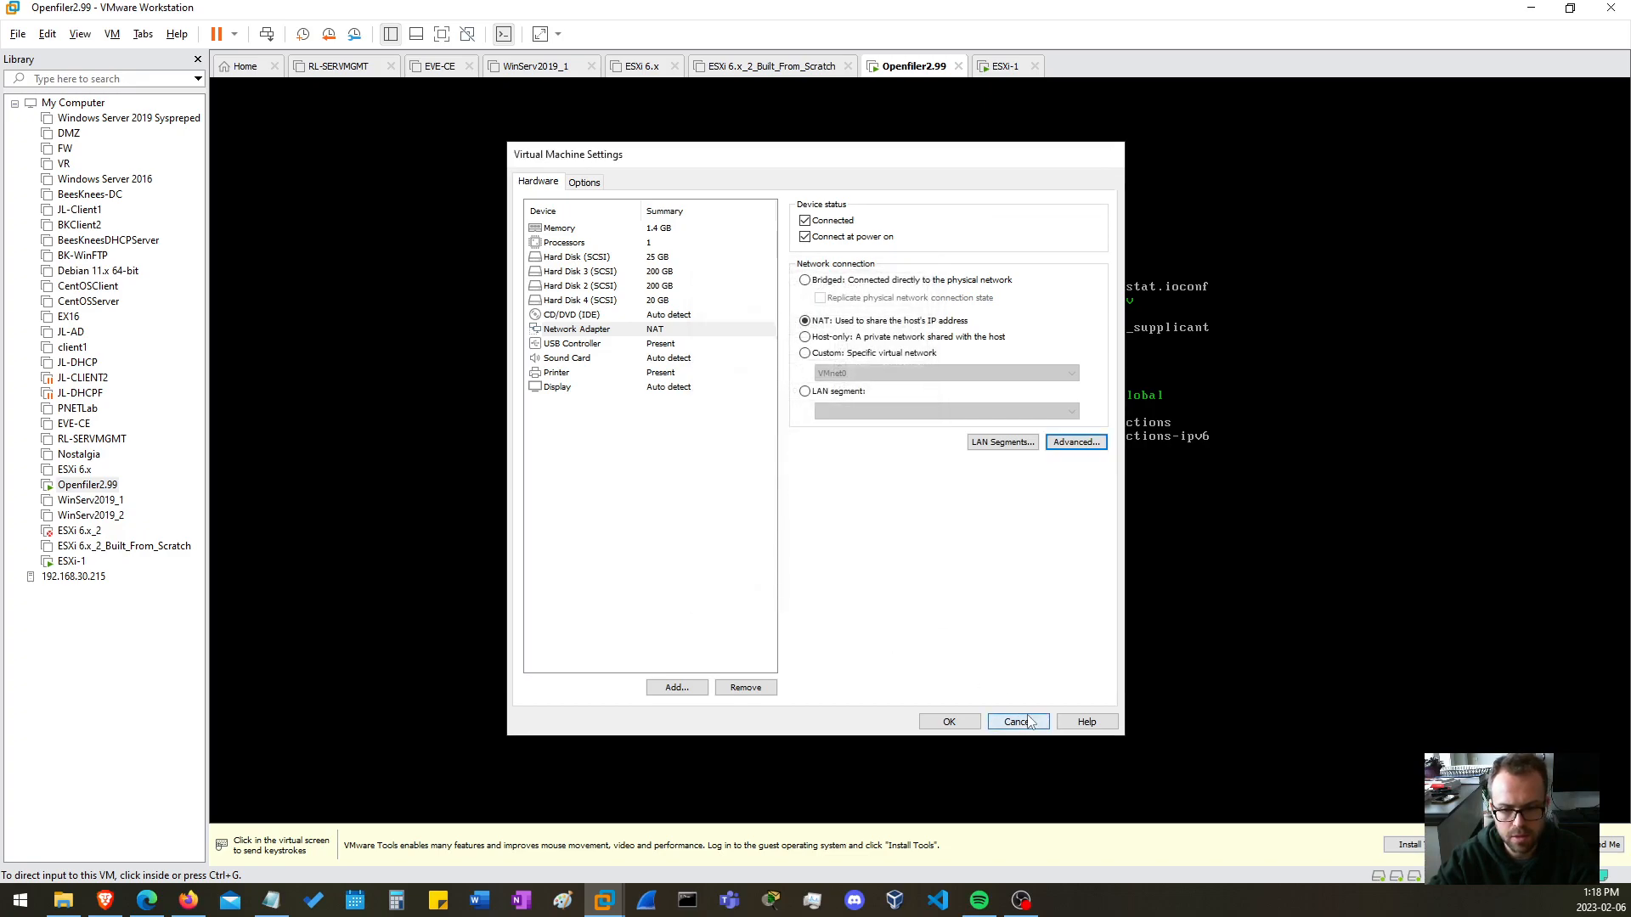
pyautogui.click(1017, 721)
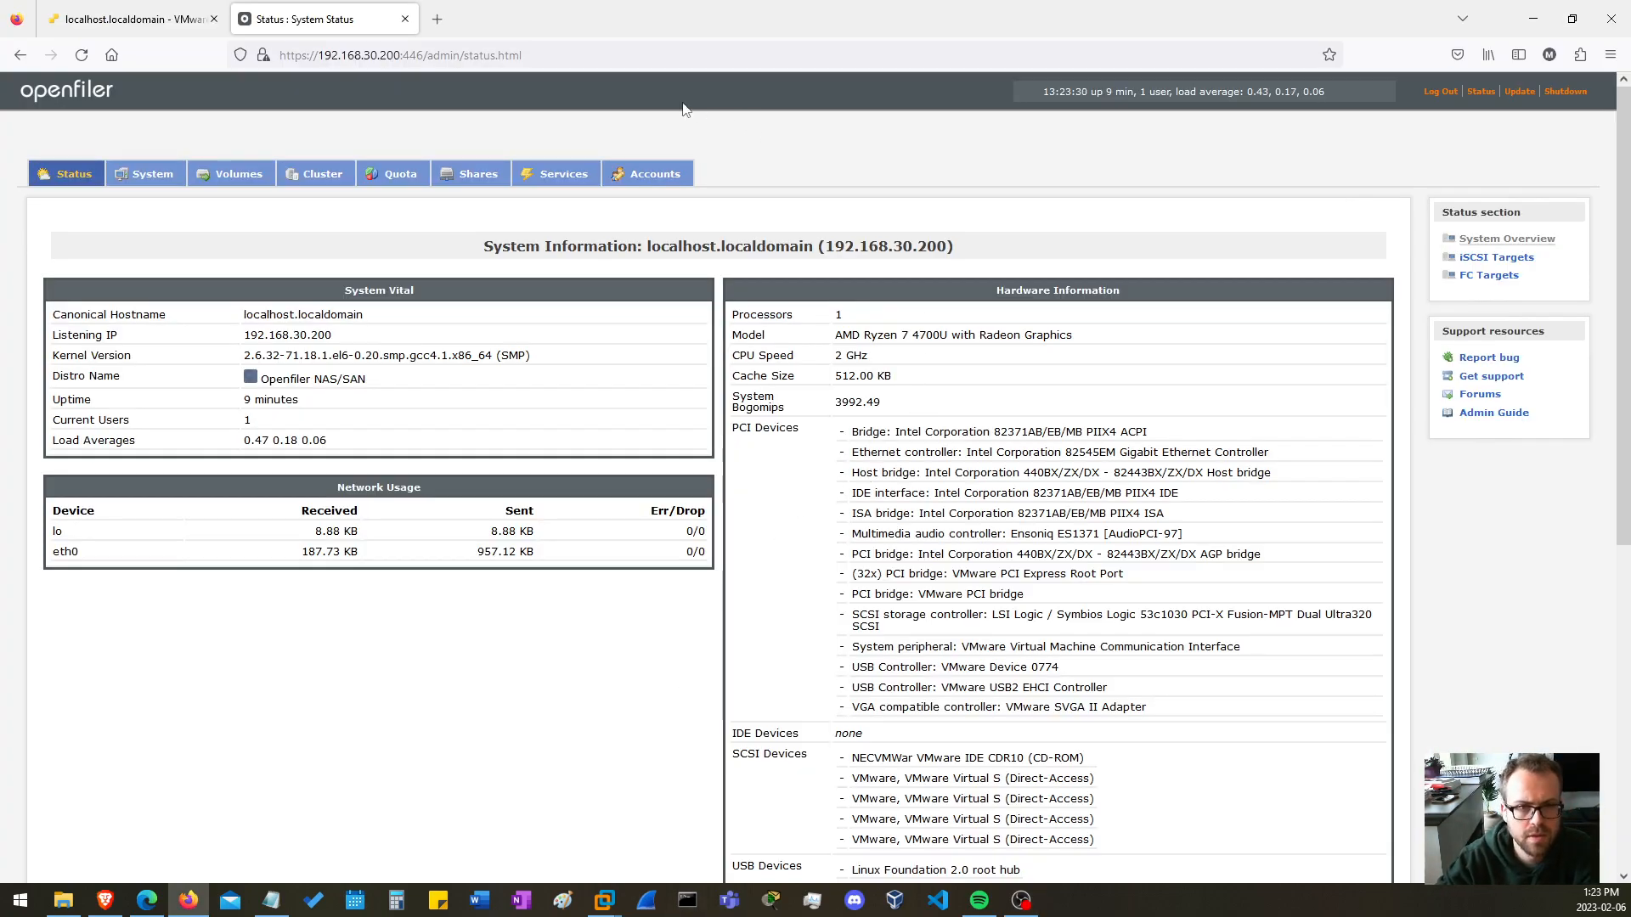
# Reload the Openfiler System Status page in Firefox and review its hardware information, including the SCSI devices.
pyautogui.click(587, 57)
pyautogui.press('Return')
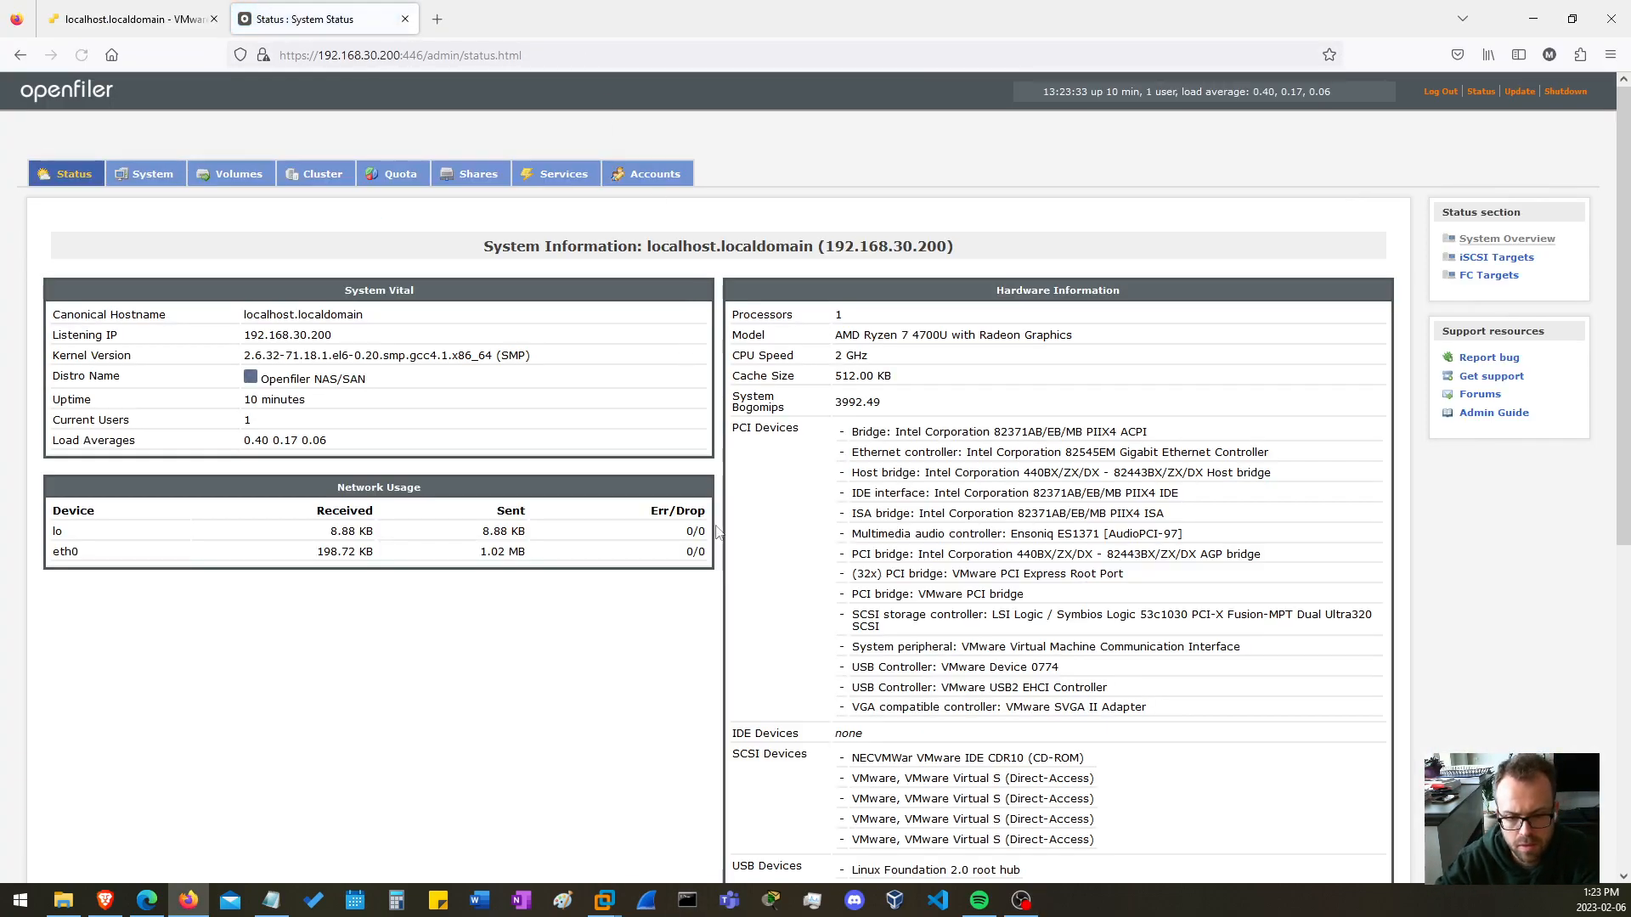
pyautogui.scroll(-2, 900, 793)
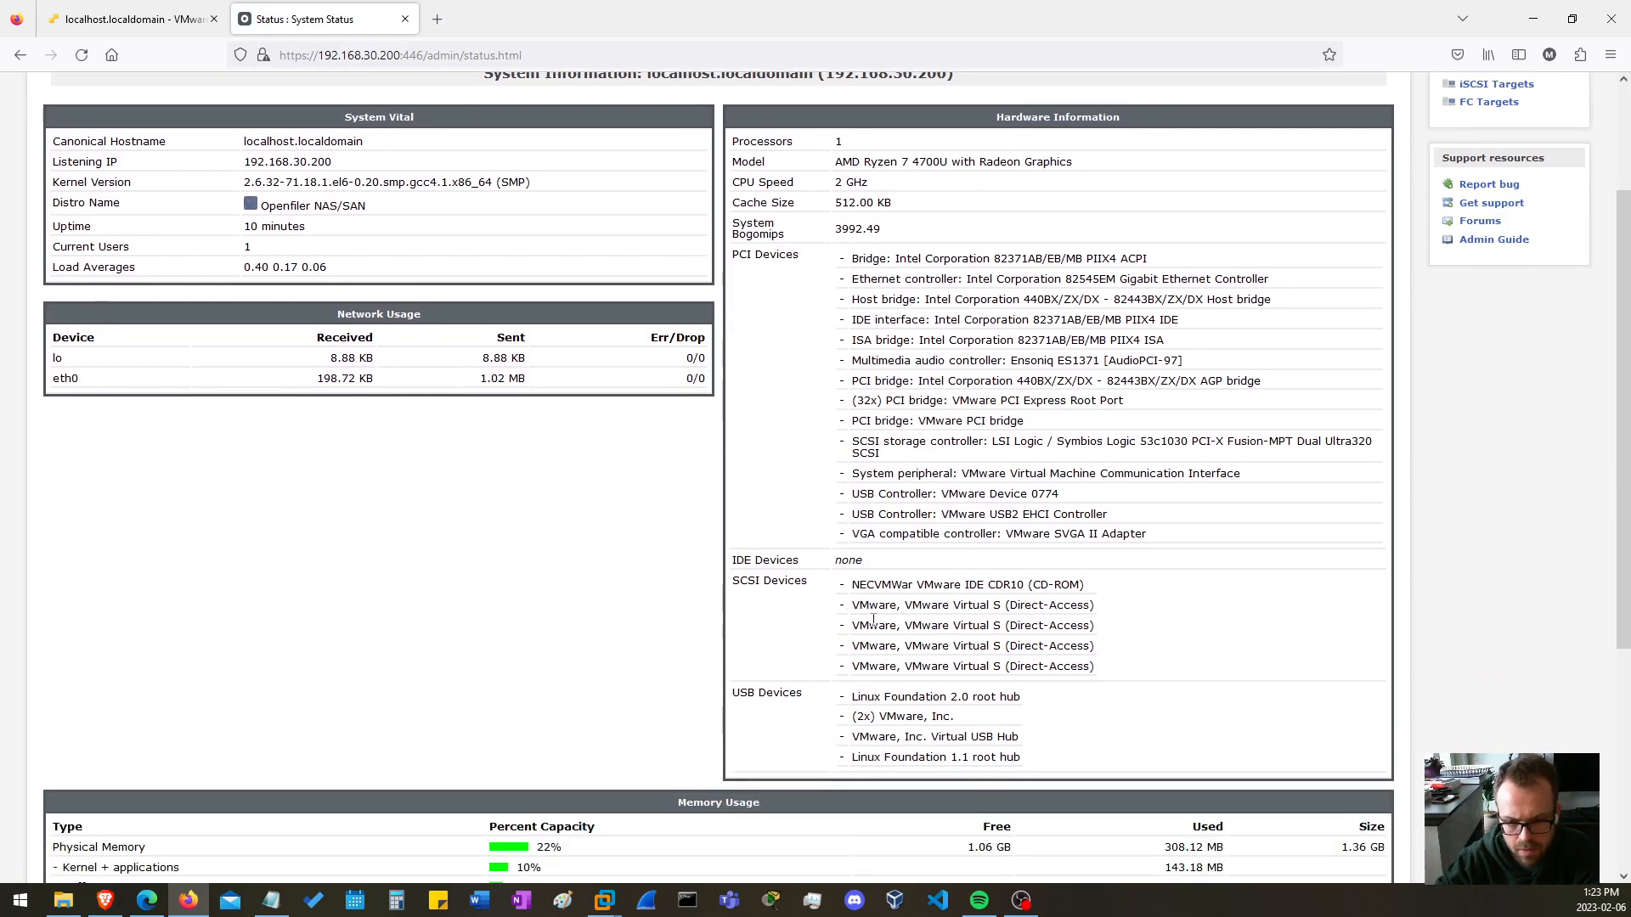
pyautogui.scroll(2, 313, 556)
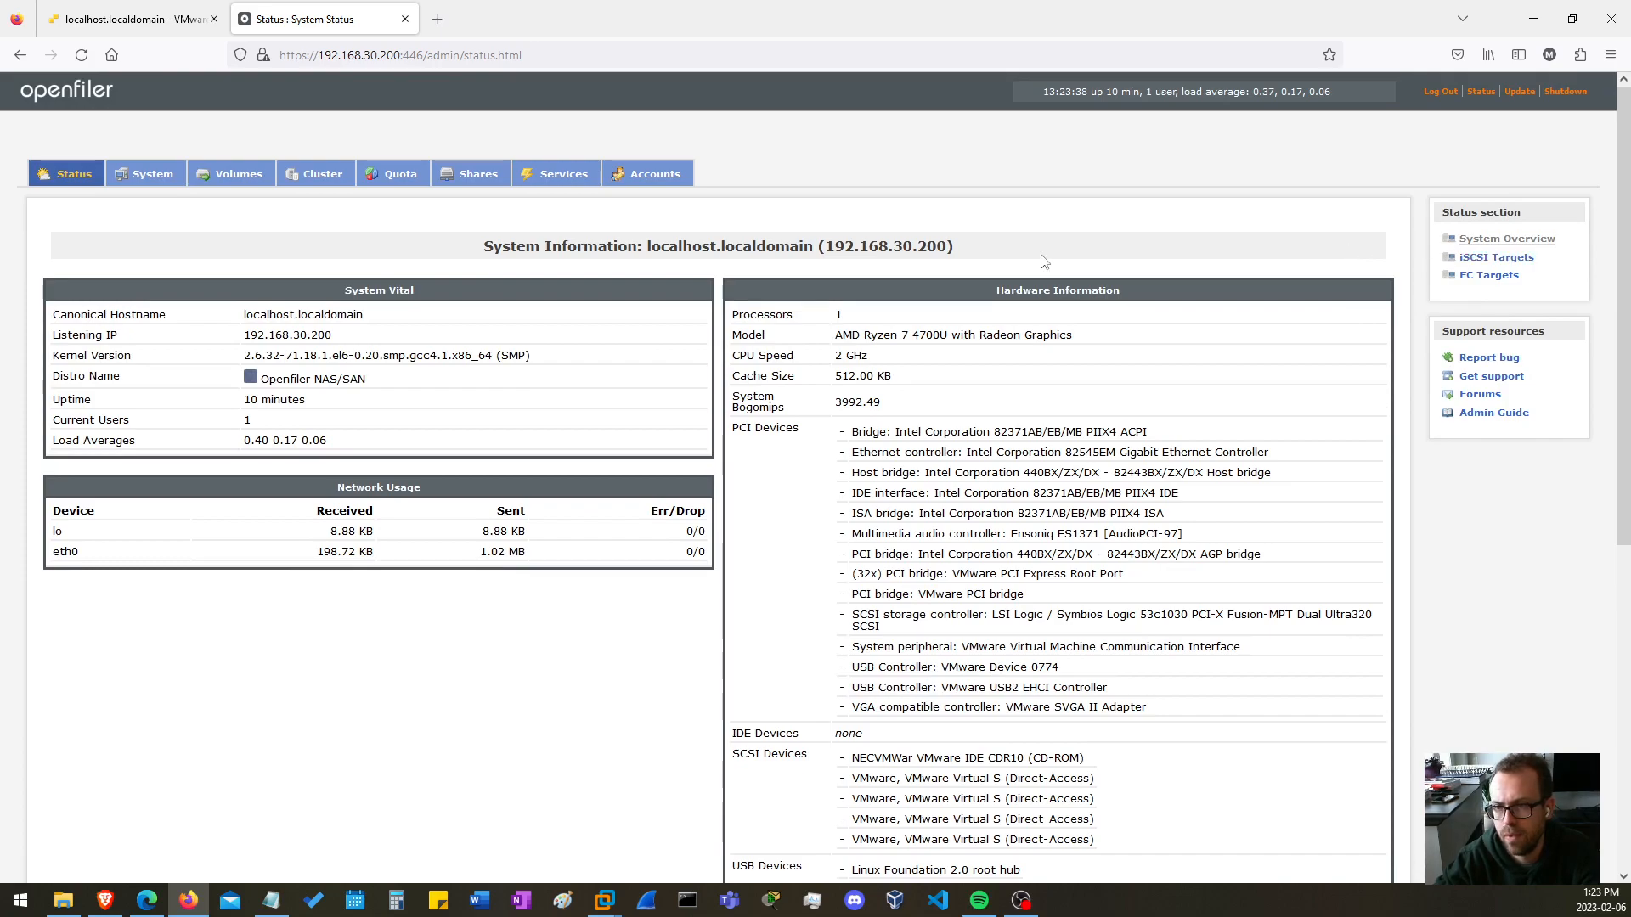
# Inspect the volume groups and block devices under Volumes, and highlight the description and size of the /dev/sda disk.
pyautogui.click(243, 173)
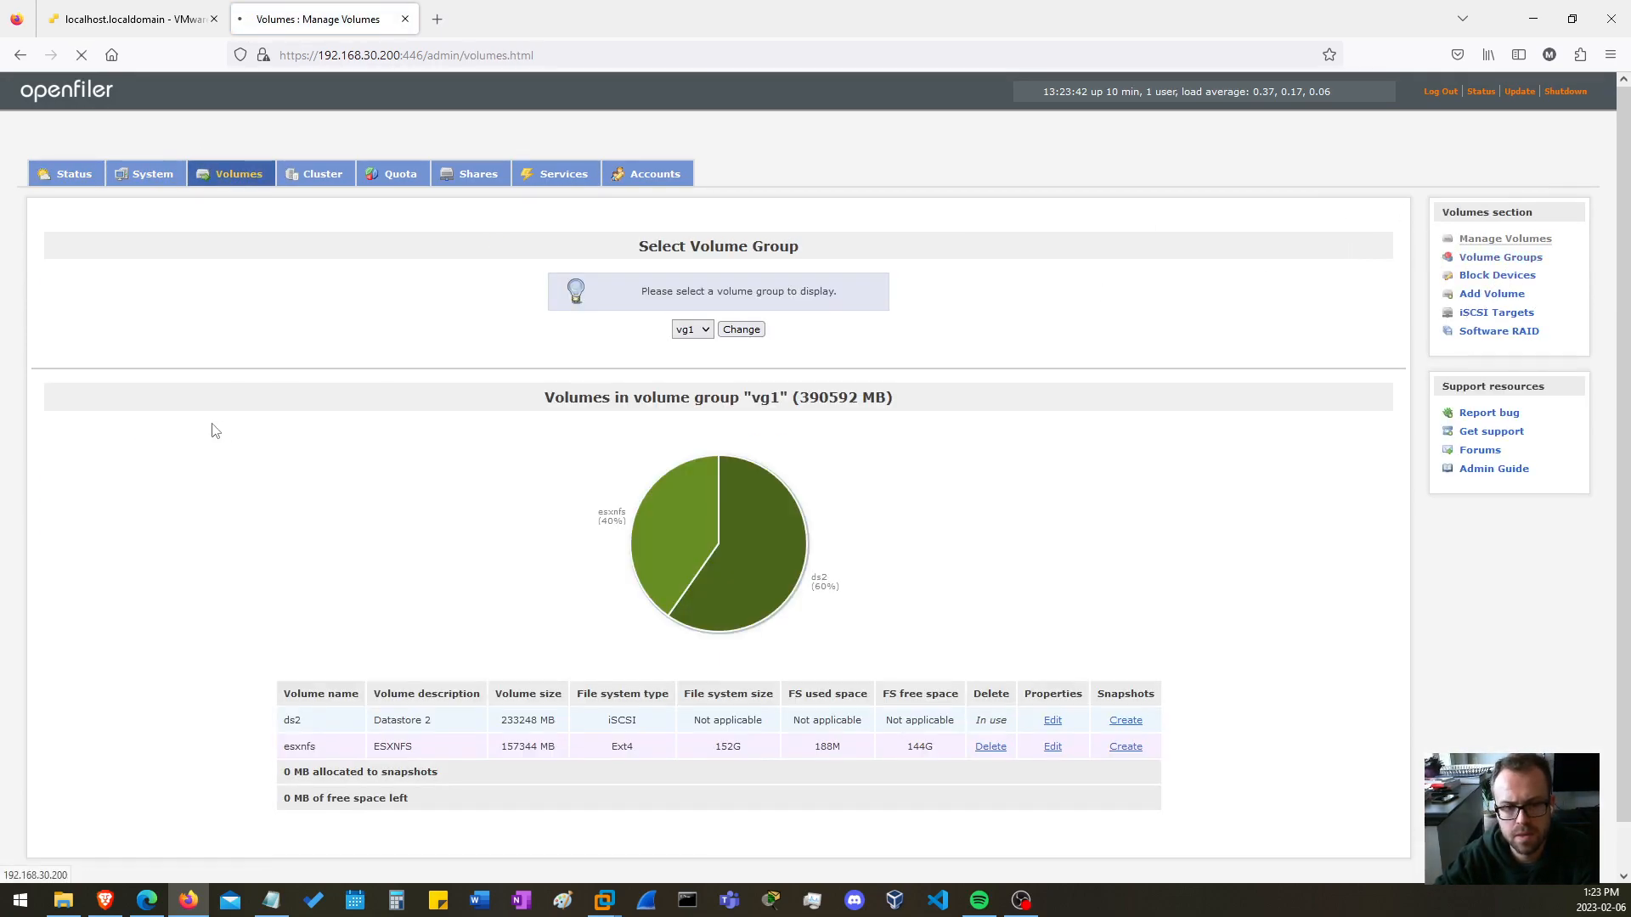
pyautogui.click(692, 329)
pyautogui.click(696, 354)
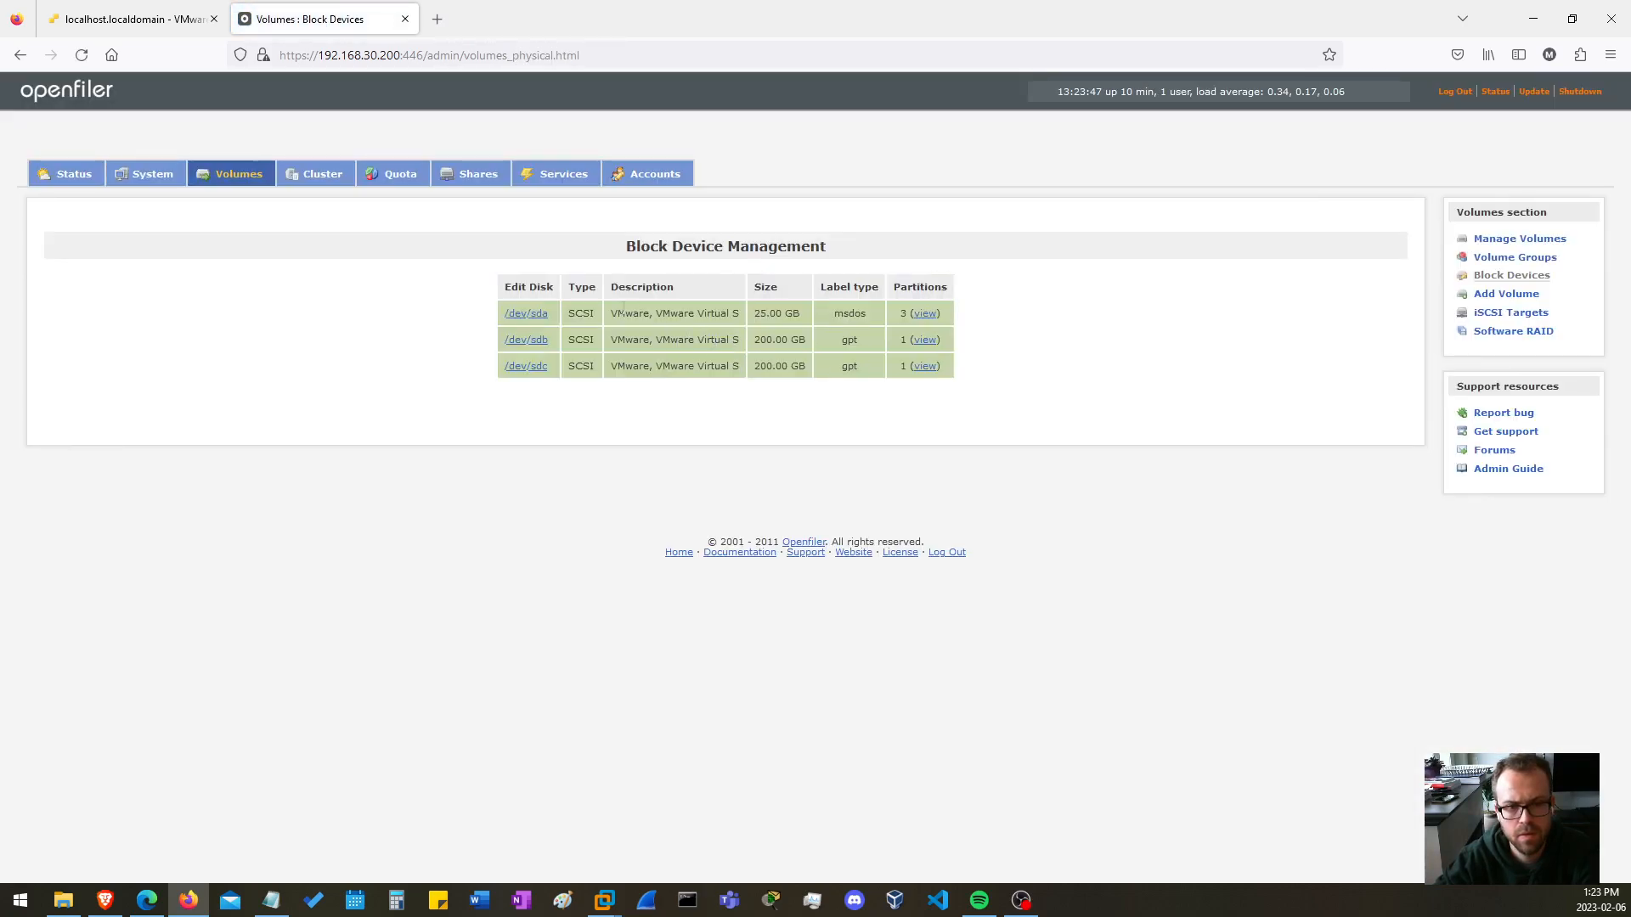
pyautogui.moveTo(655, 312); pyautogui.dragTo(803, 313)
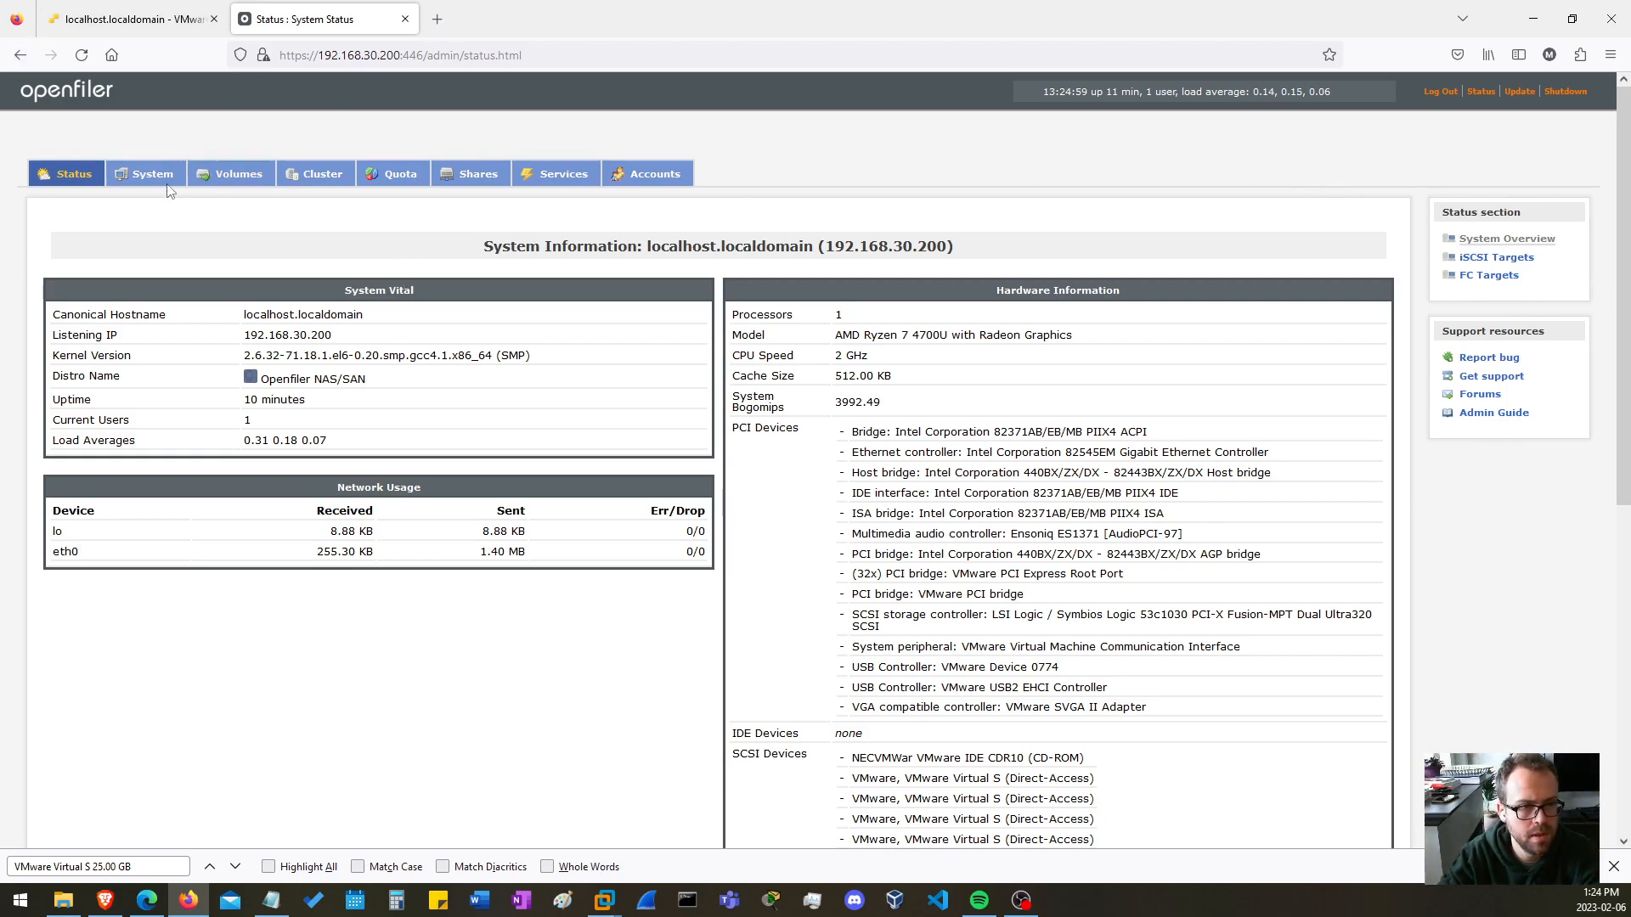
# Open the Manage Volumes page, display volume group vg1, and review its volumes and their sizes.
pyautogui.click(238, 174)
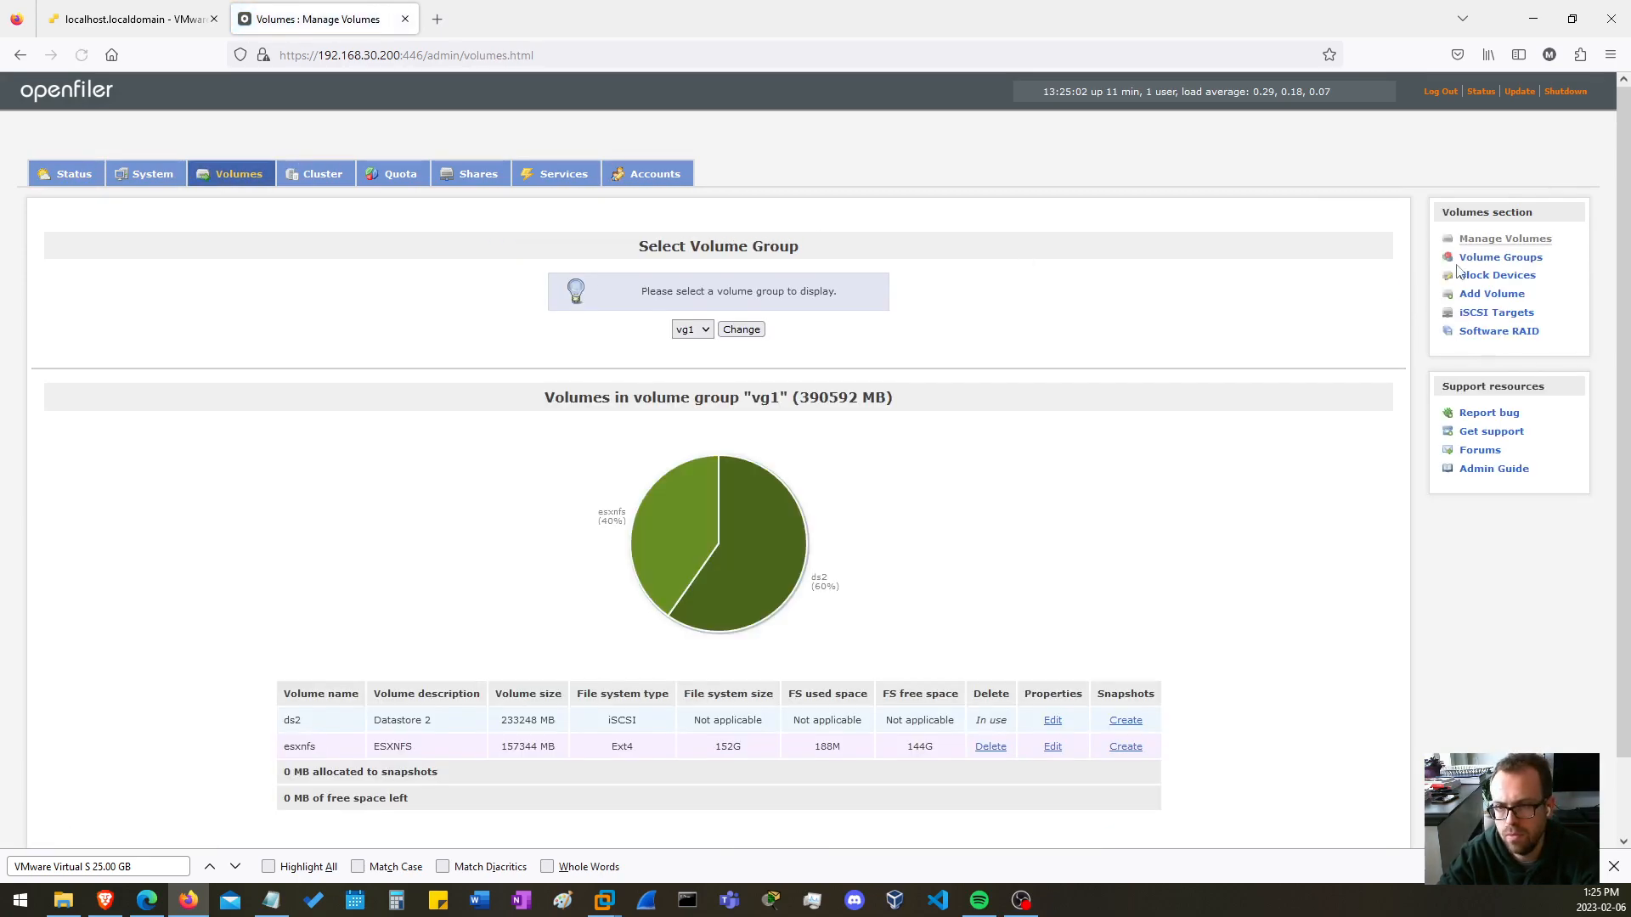
pyautogui.click(1509, 276)
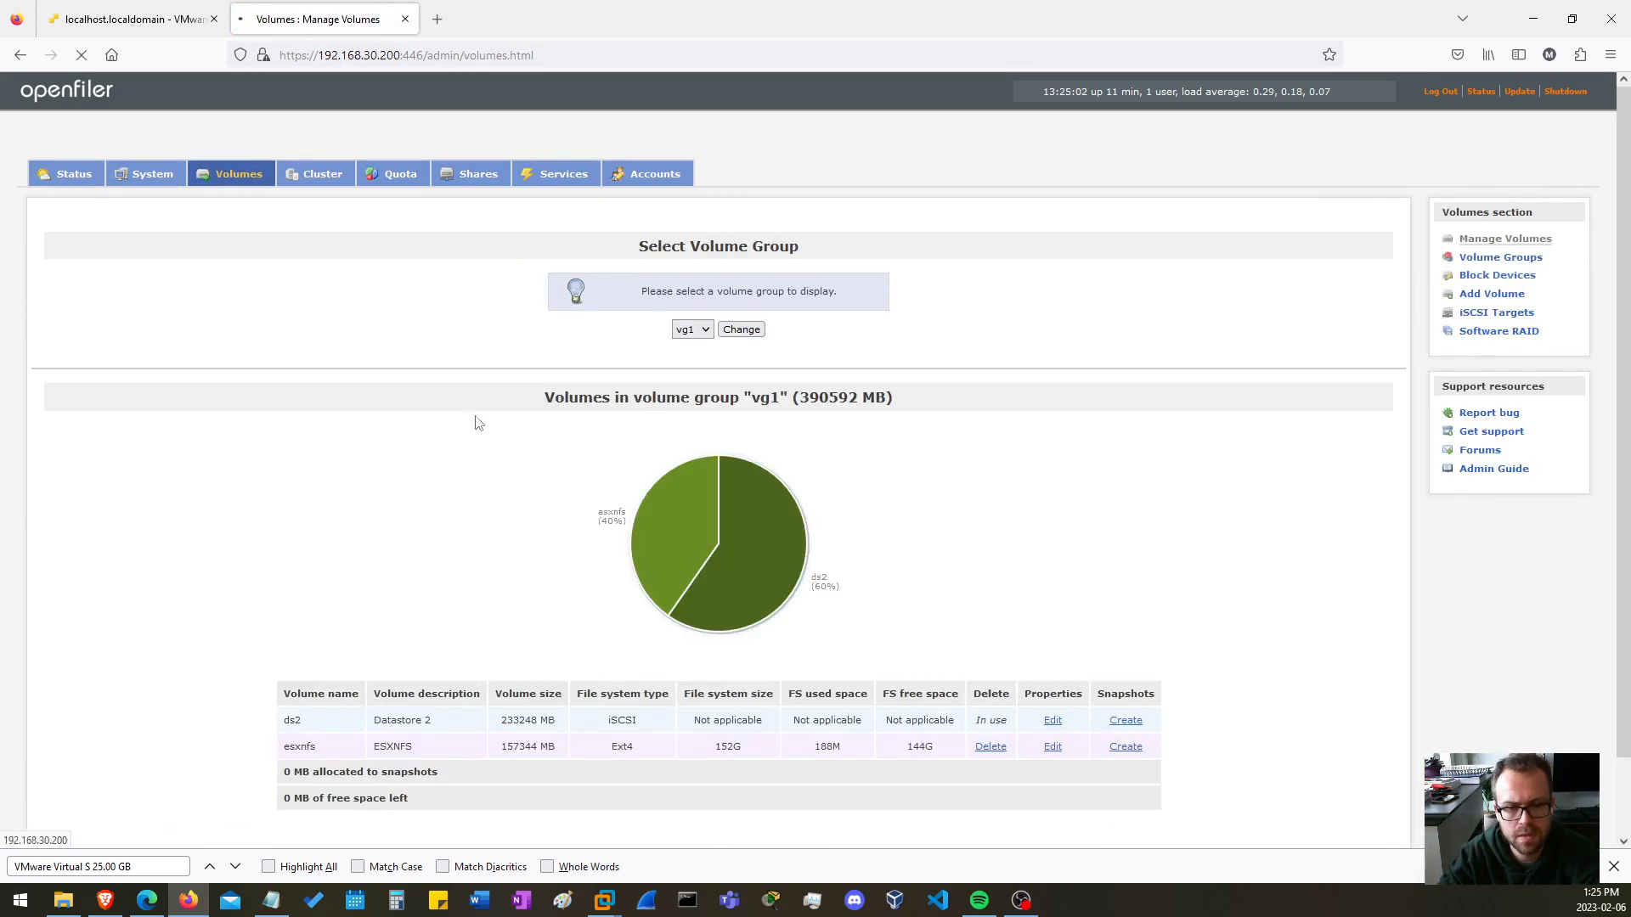
pyautogui.click(692, 330)
pyautogui.click(695, 353)
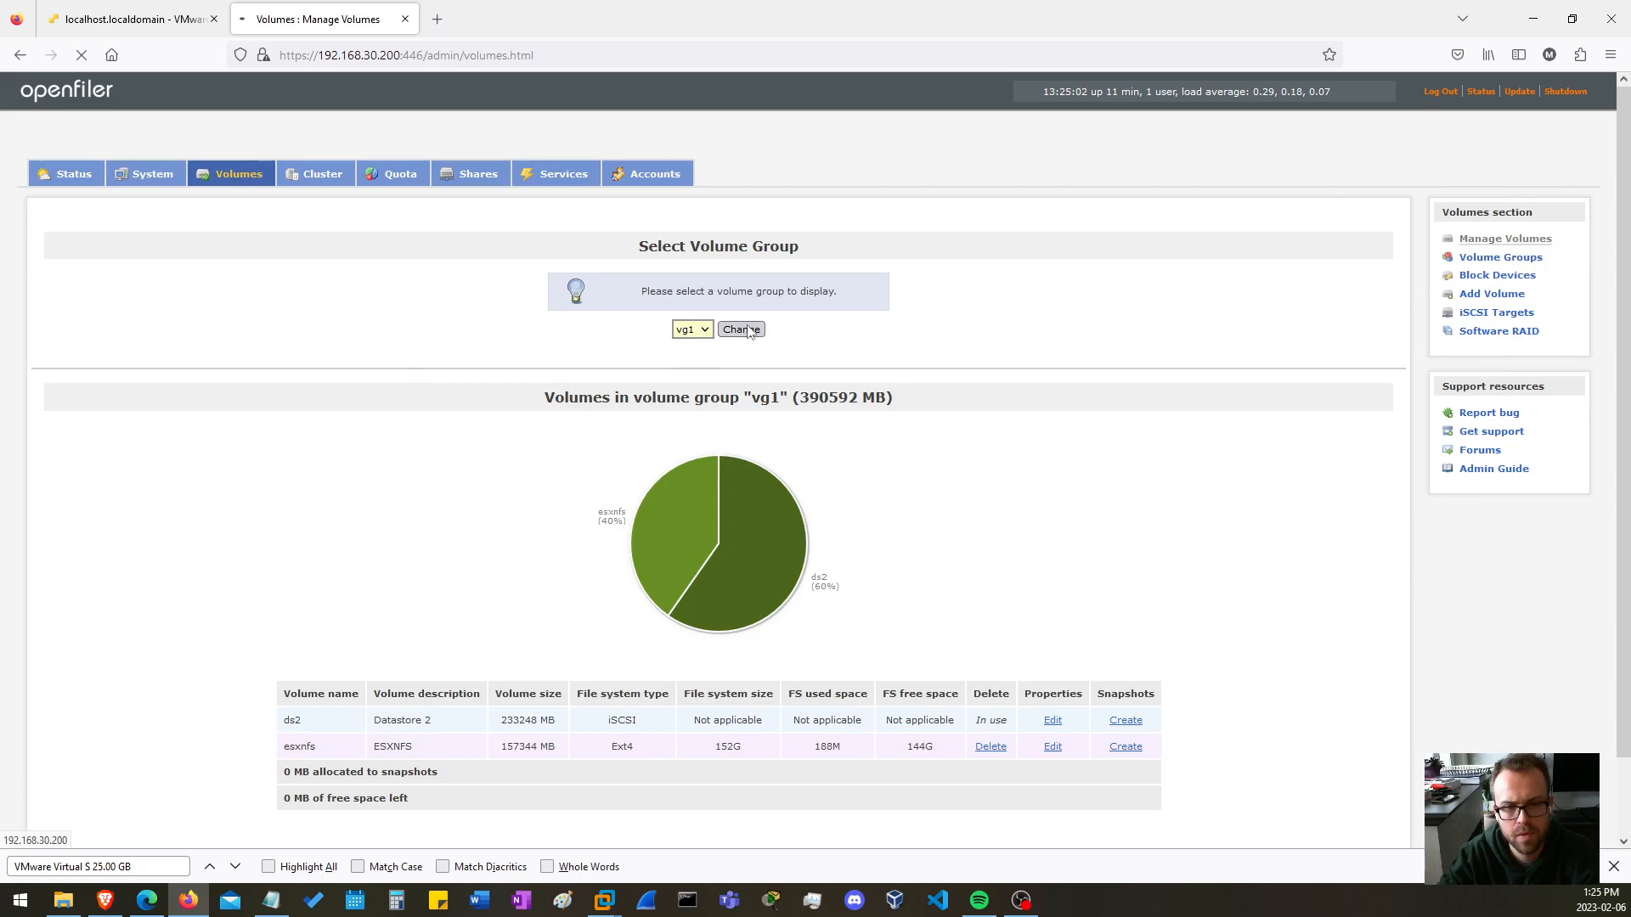
pyautogui.click(741, 330)
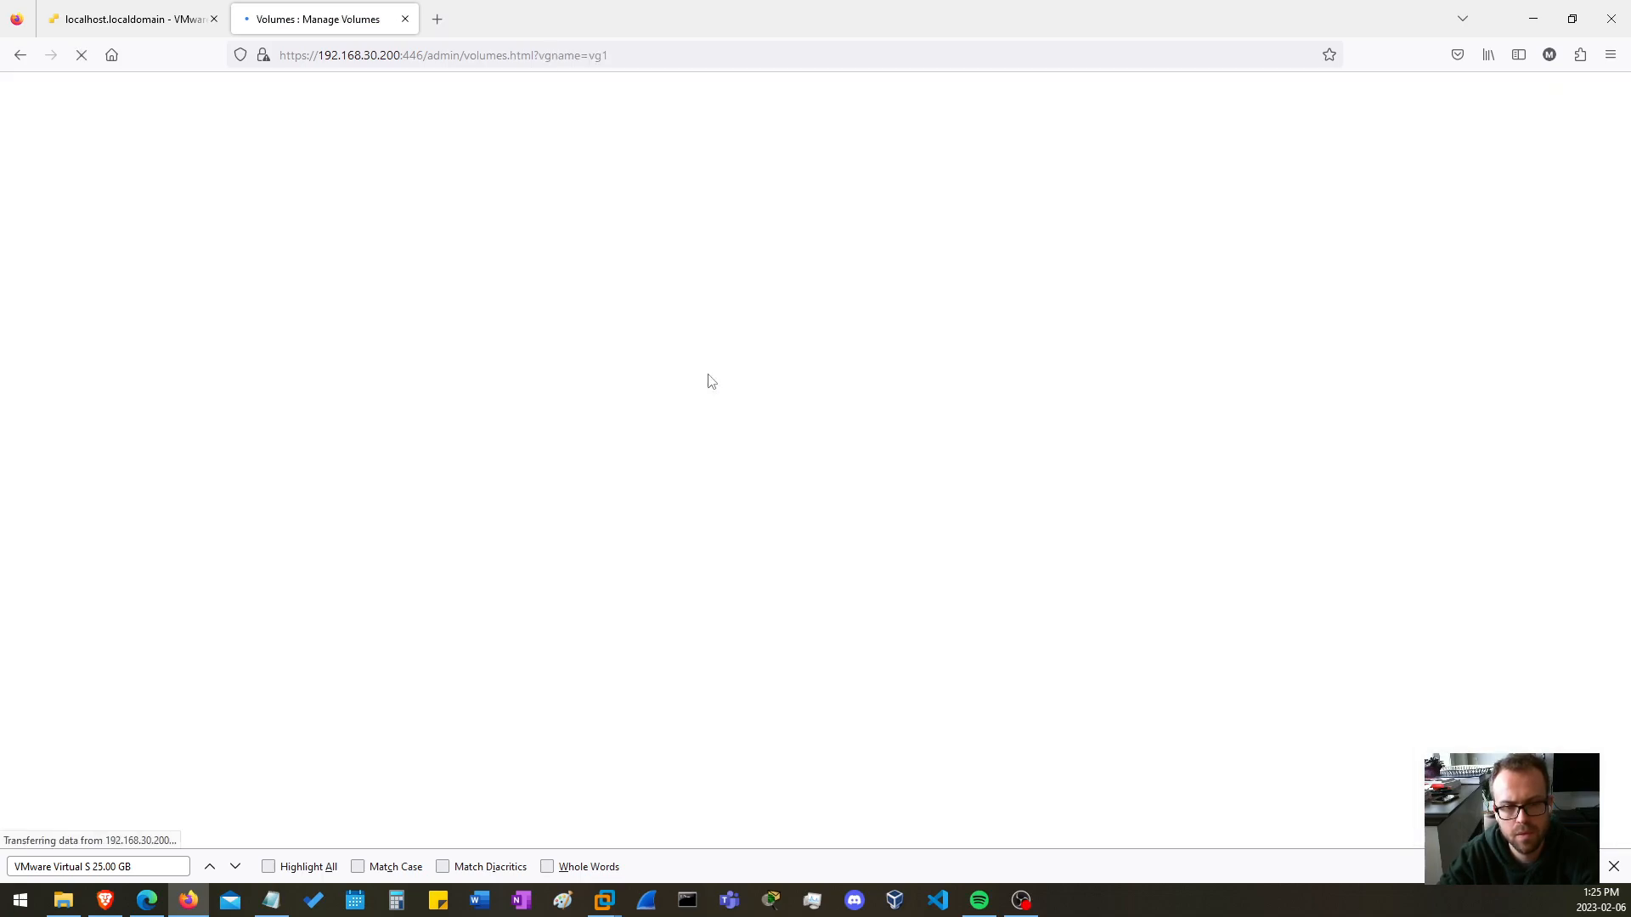
pyautogui.scroll(-3, 1423, 407)
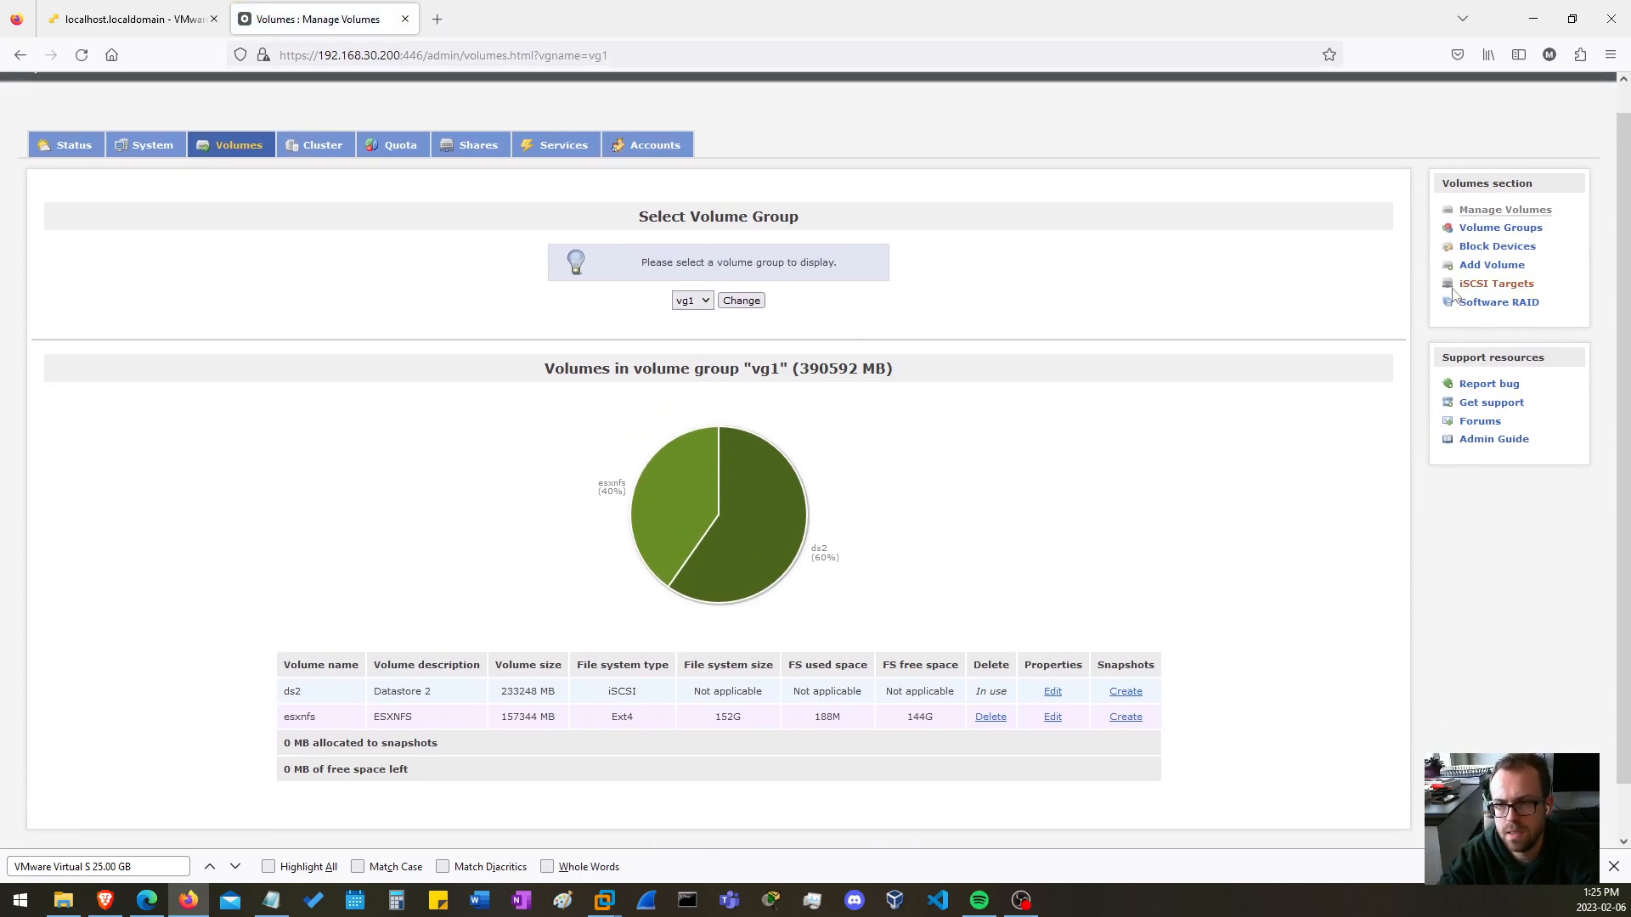
pyautogui.scroll(3, 1474, 293)
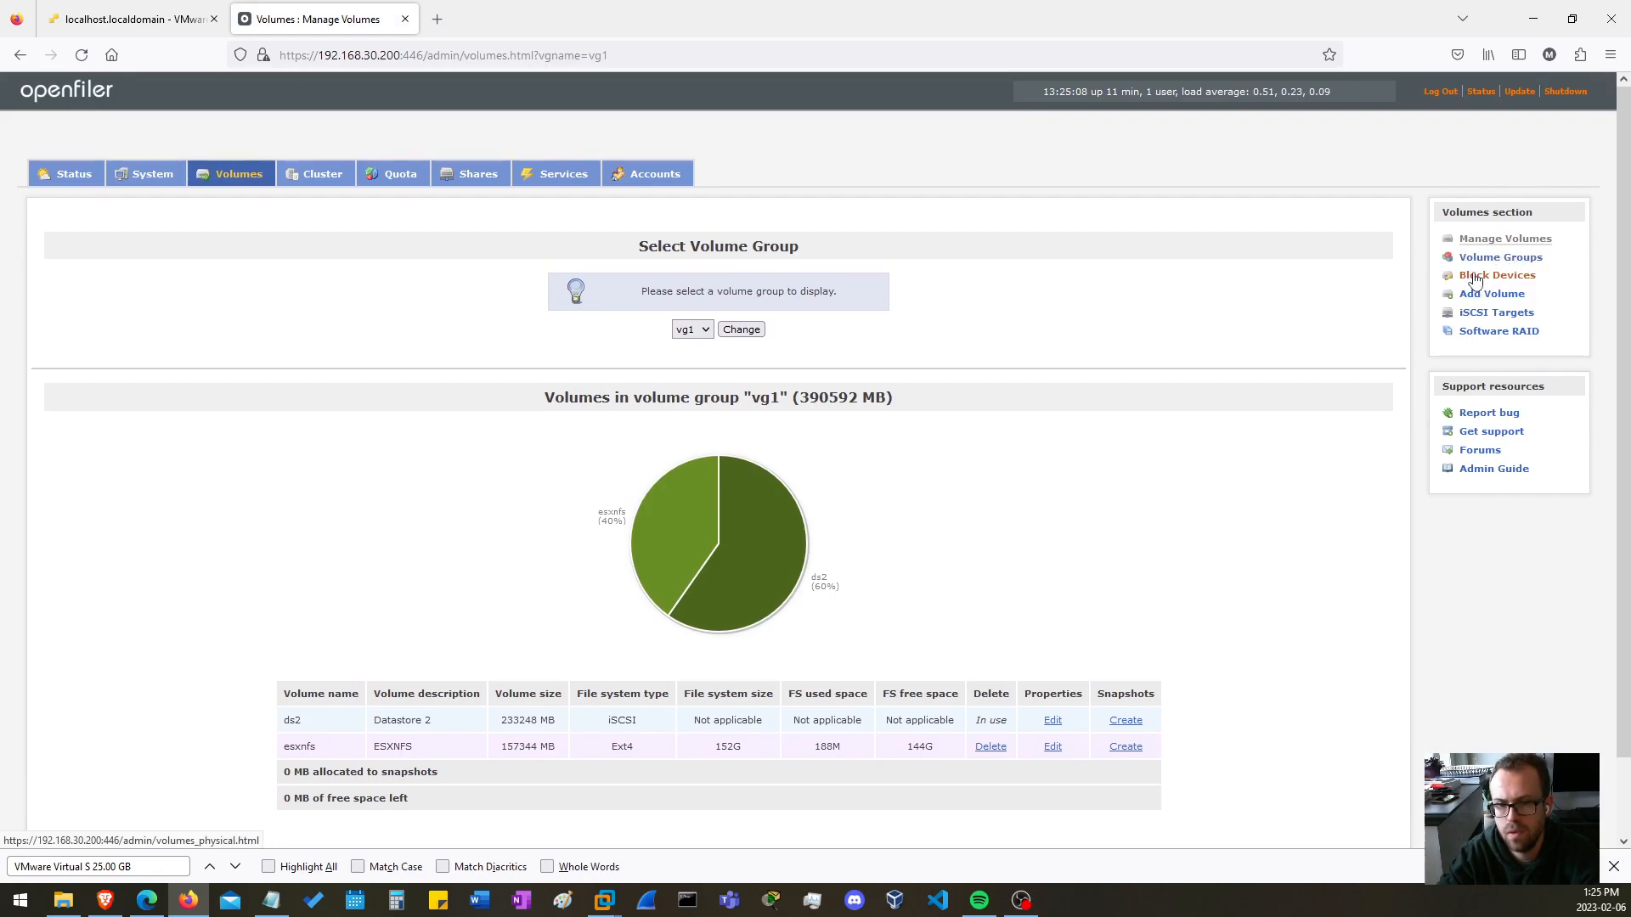
# Open the Block Devices page and view the partitions of the /dev/sdb disk, then close the partition list.
pyautogui.click(1478, 276)
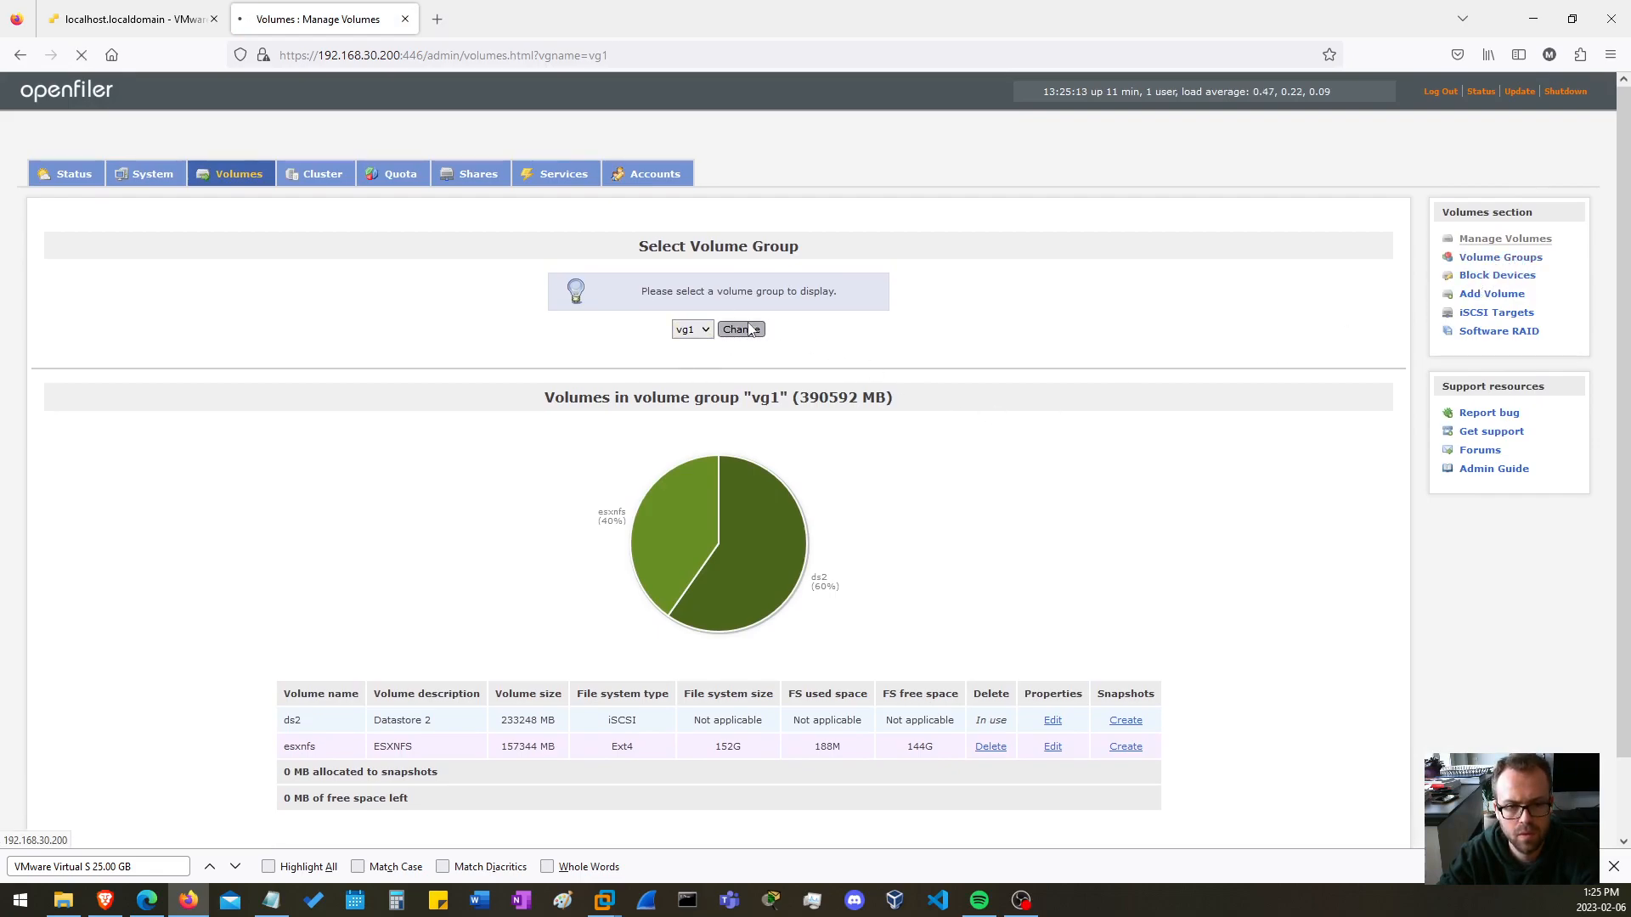
pyautogui.scroll(-2, 799, 391)
pyautogui.scroll(2, 709, 289)
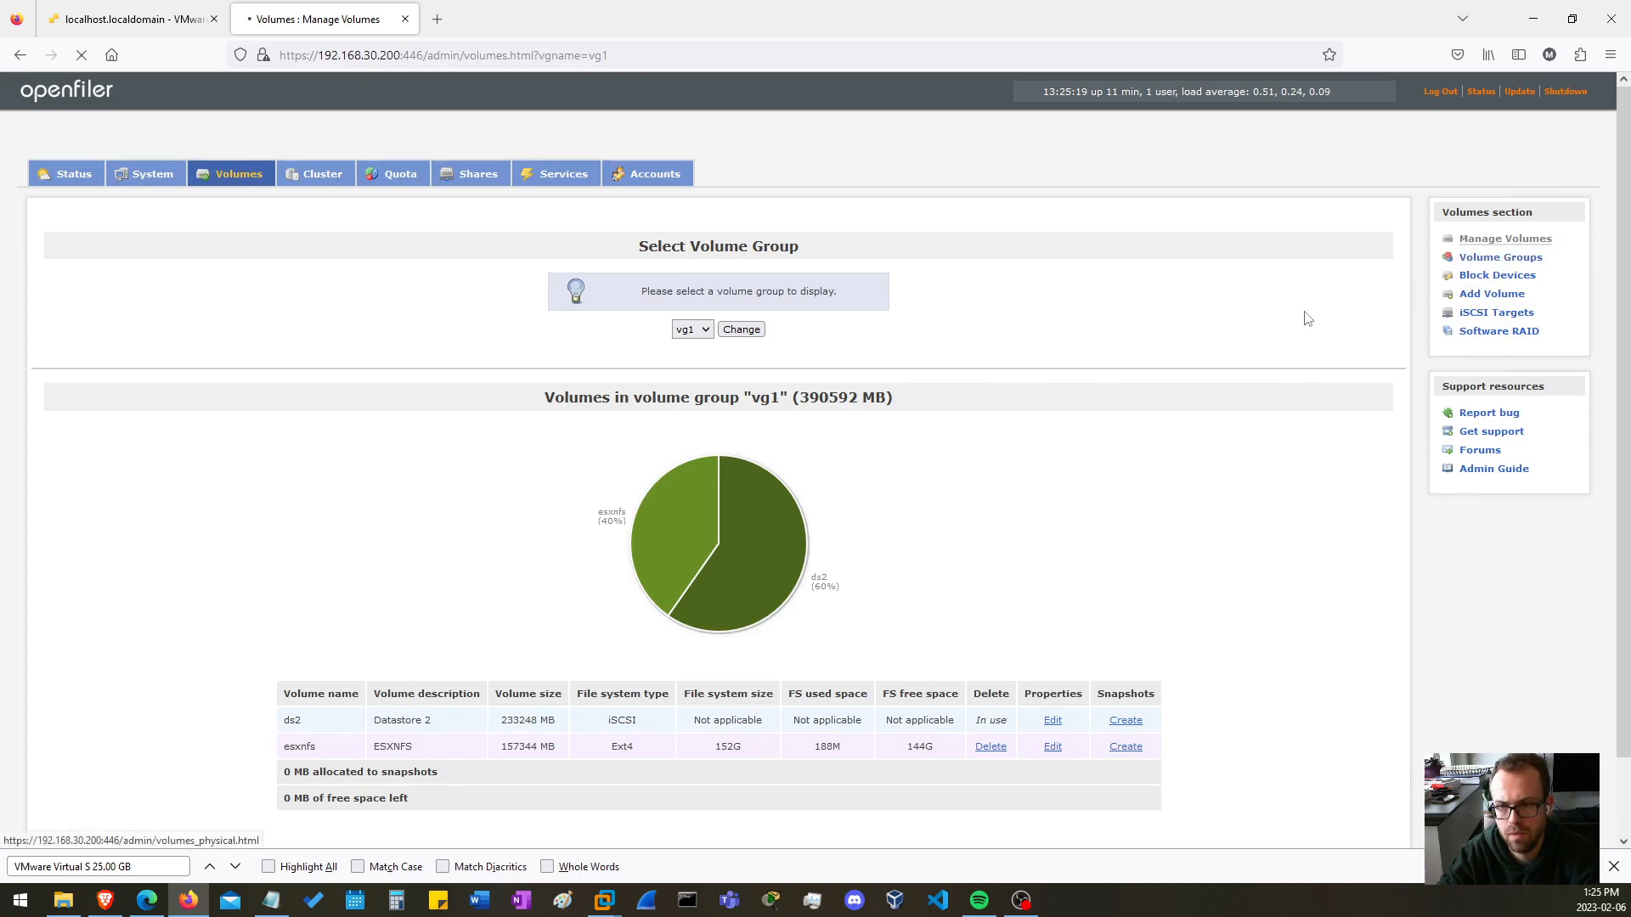
pyautogui.click(1482, 296)
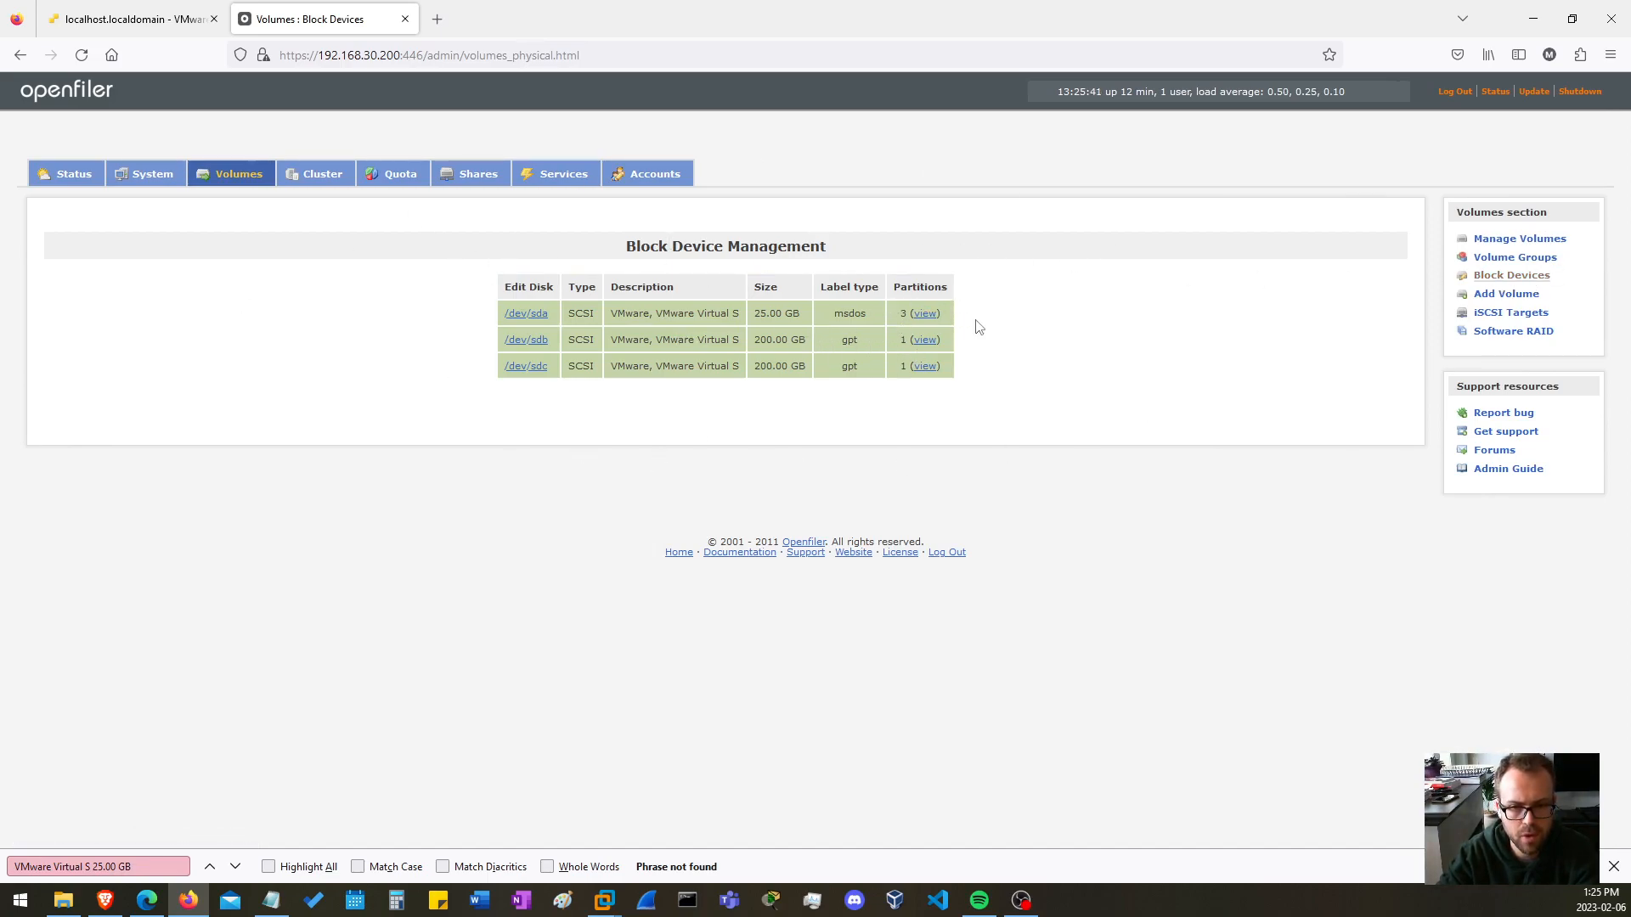
pyautogui.click(925, 339)
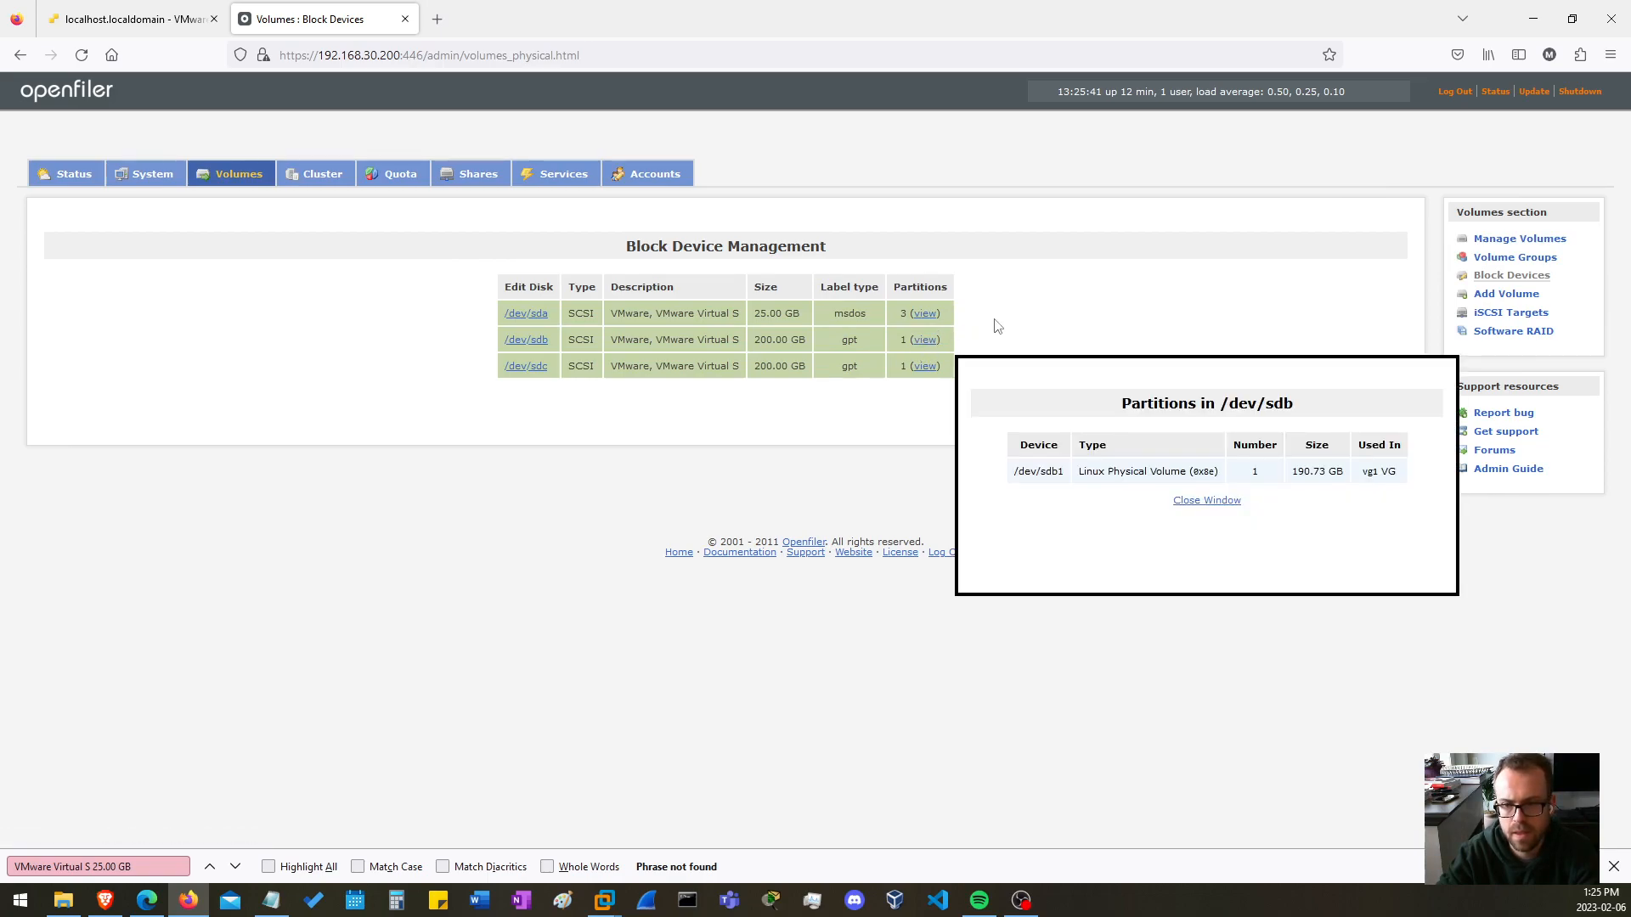
pyautogui.click(1050, 310)
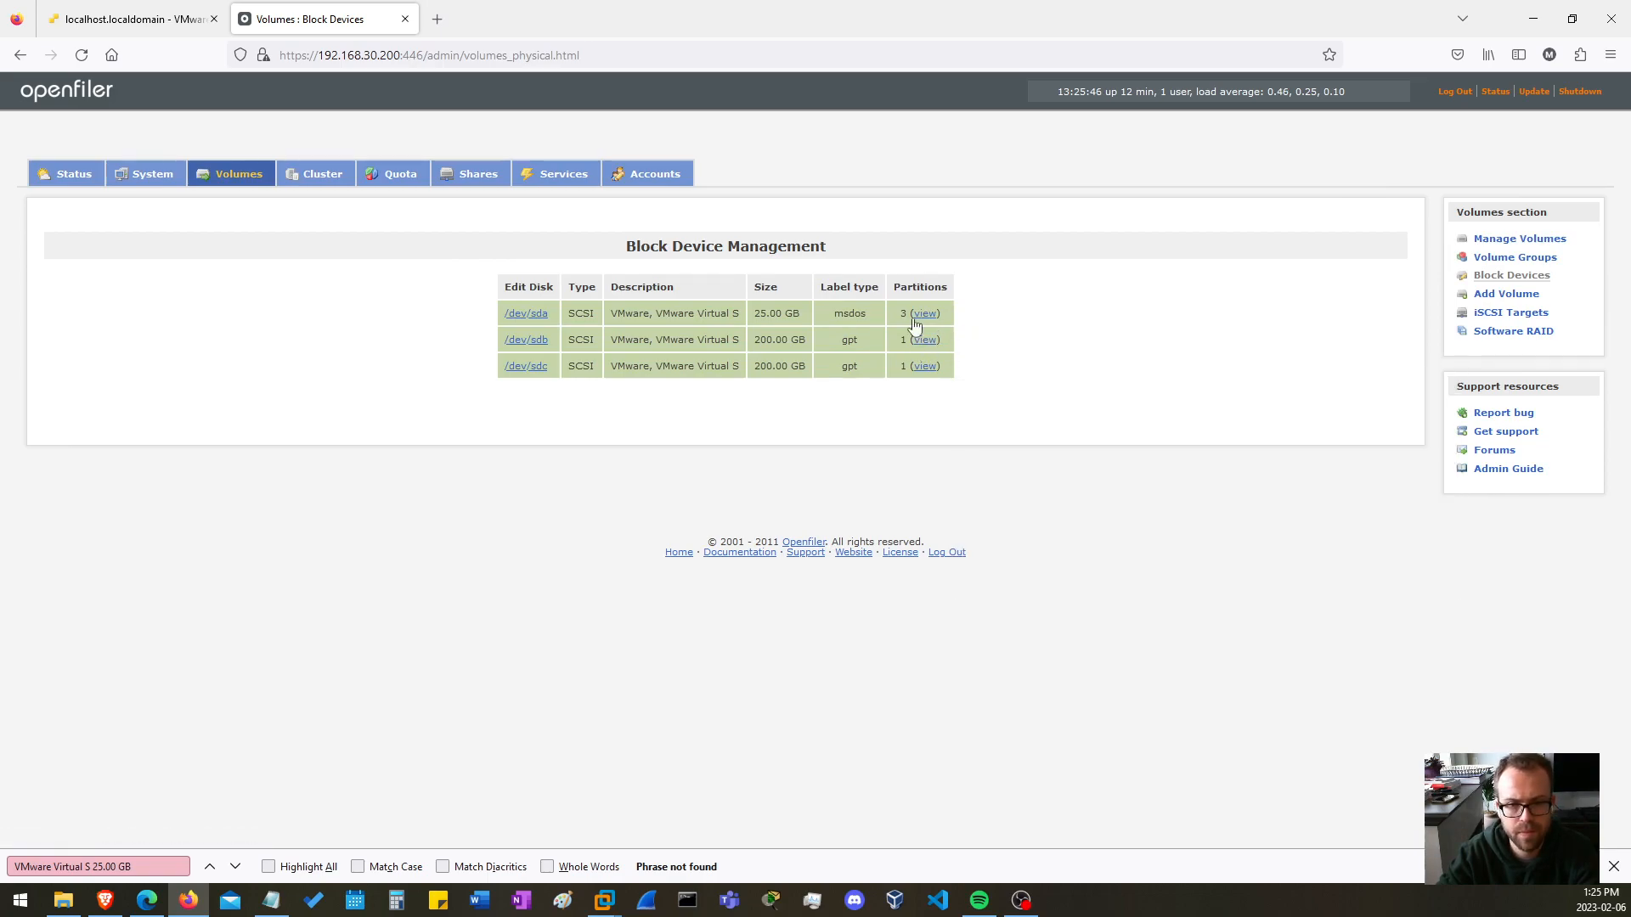
# Try to create a primary physical volume partition on /dev/sdb from cylinder 24900 to 26108.
pyautogui.click(526, 344)
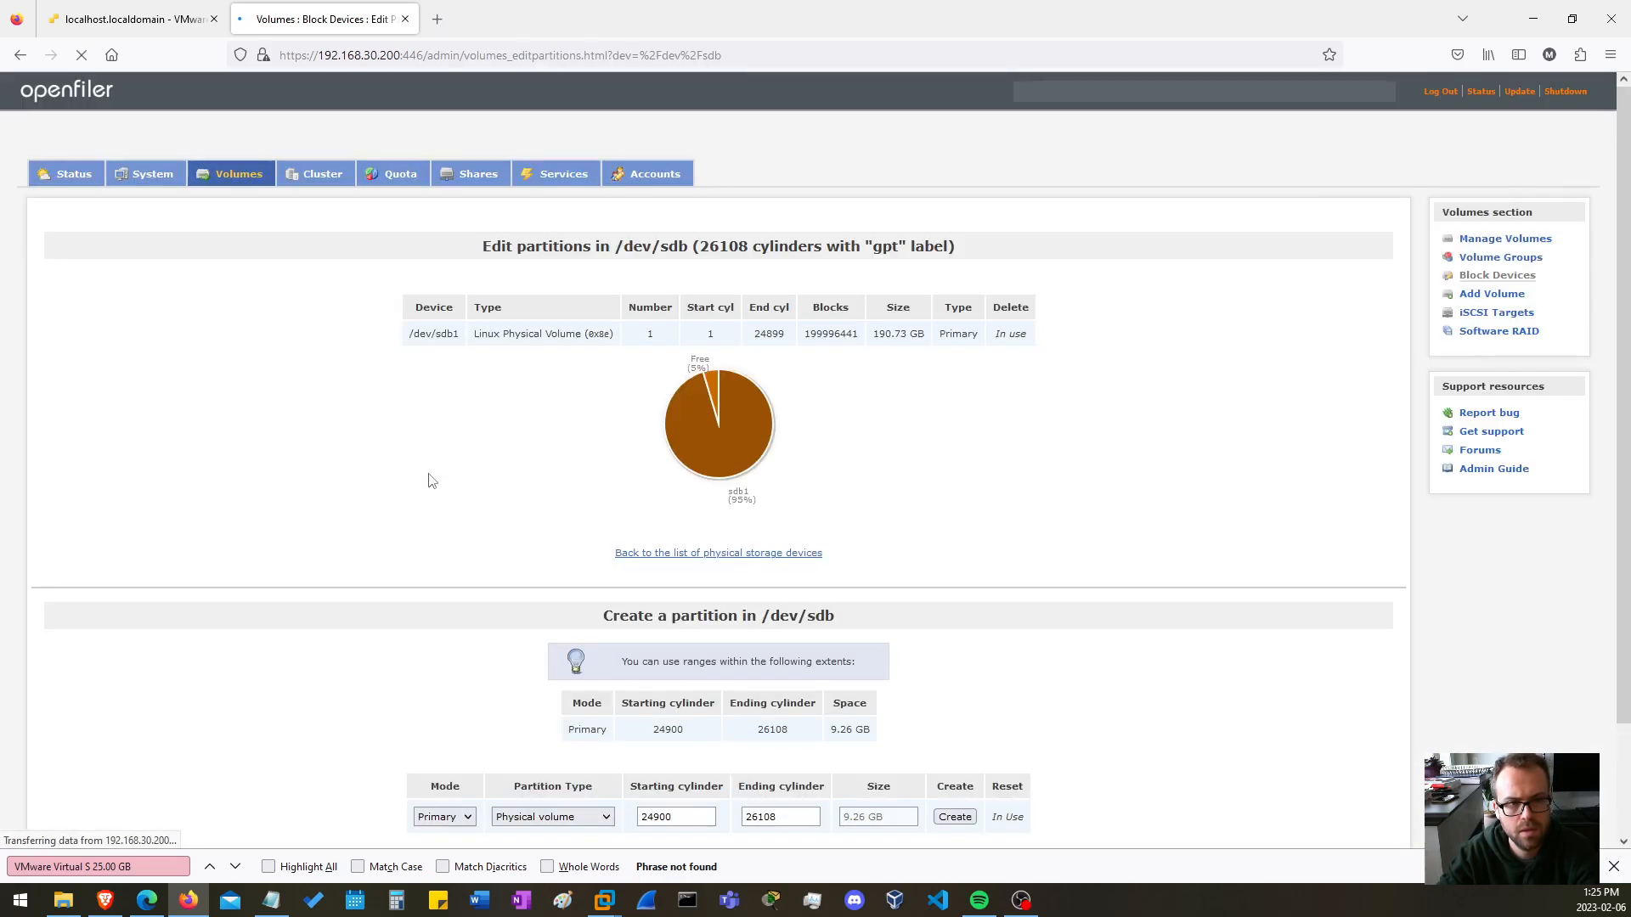
pyautogui.scroll(-3, 492, 482)
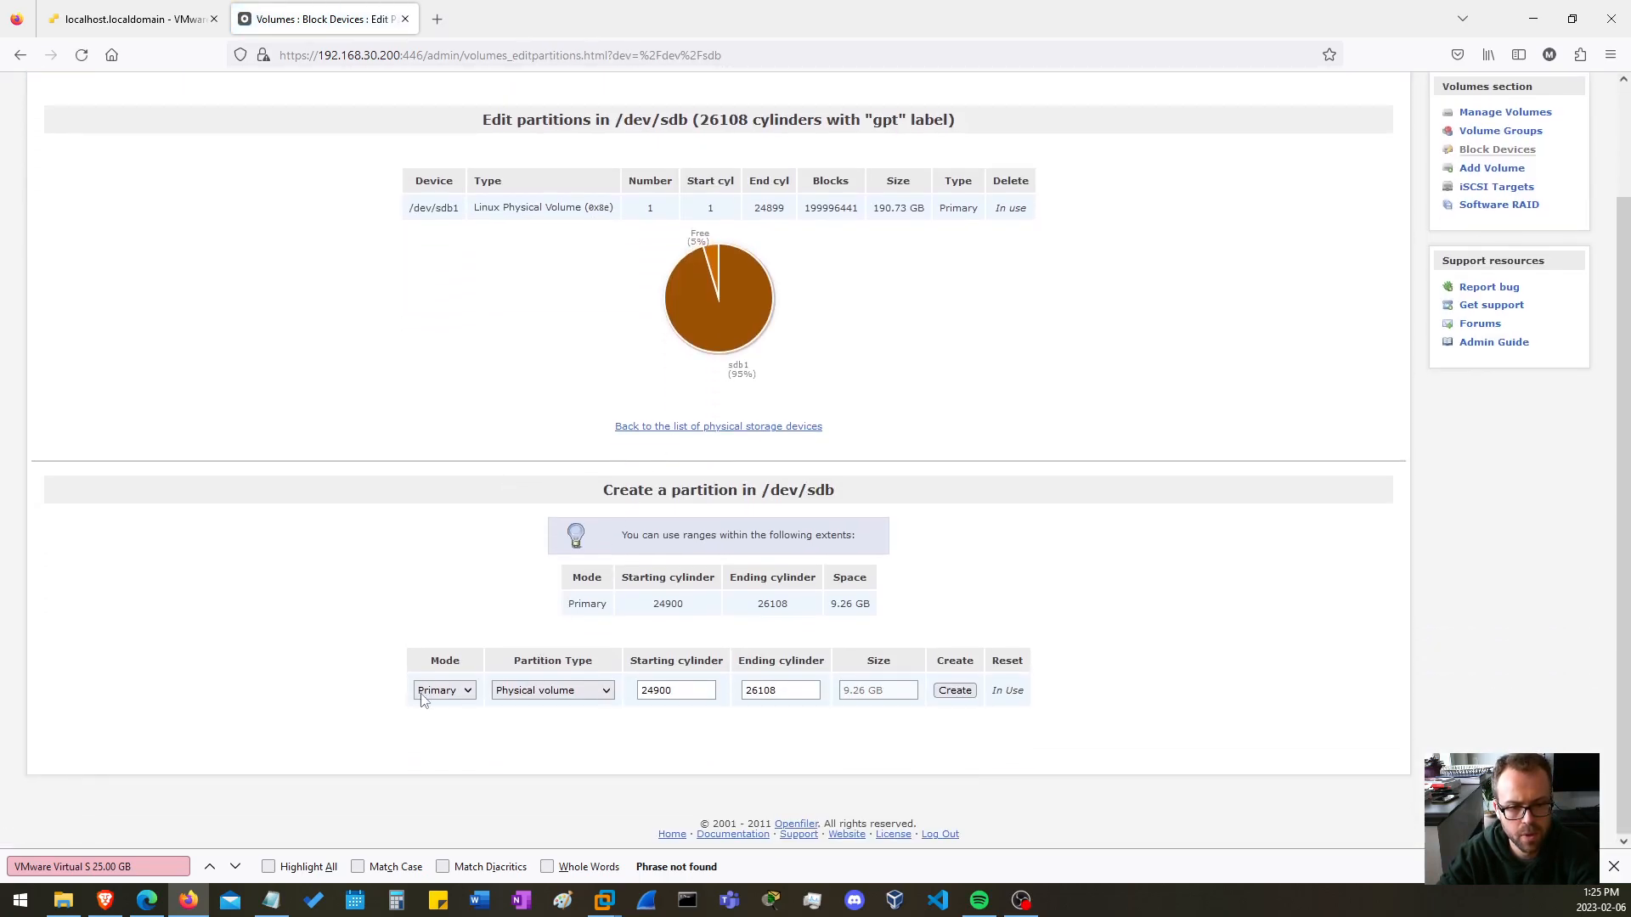
pyautogui.click(956, 692)
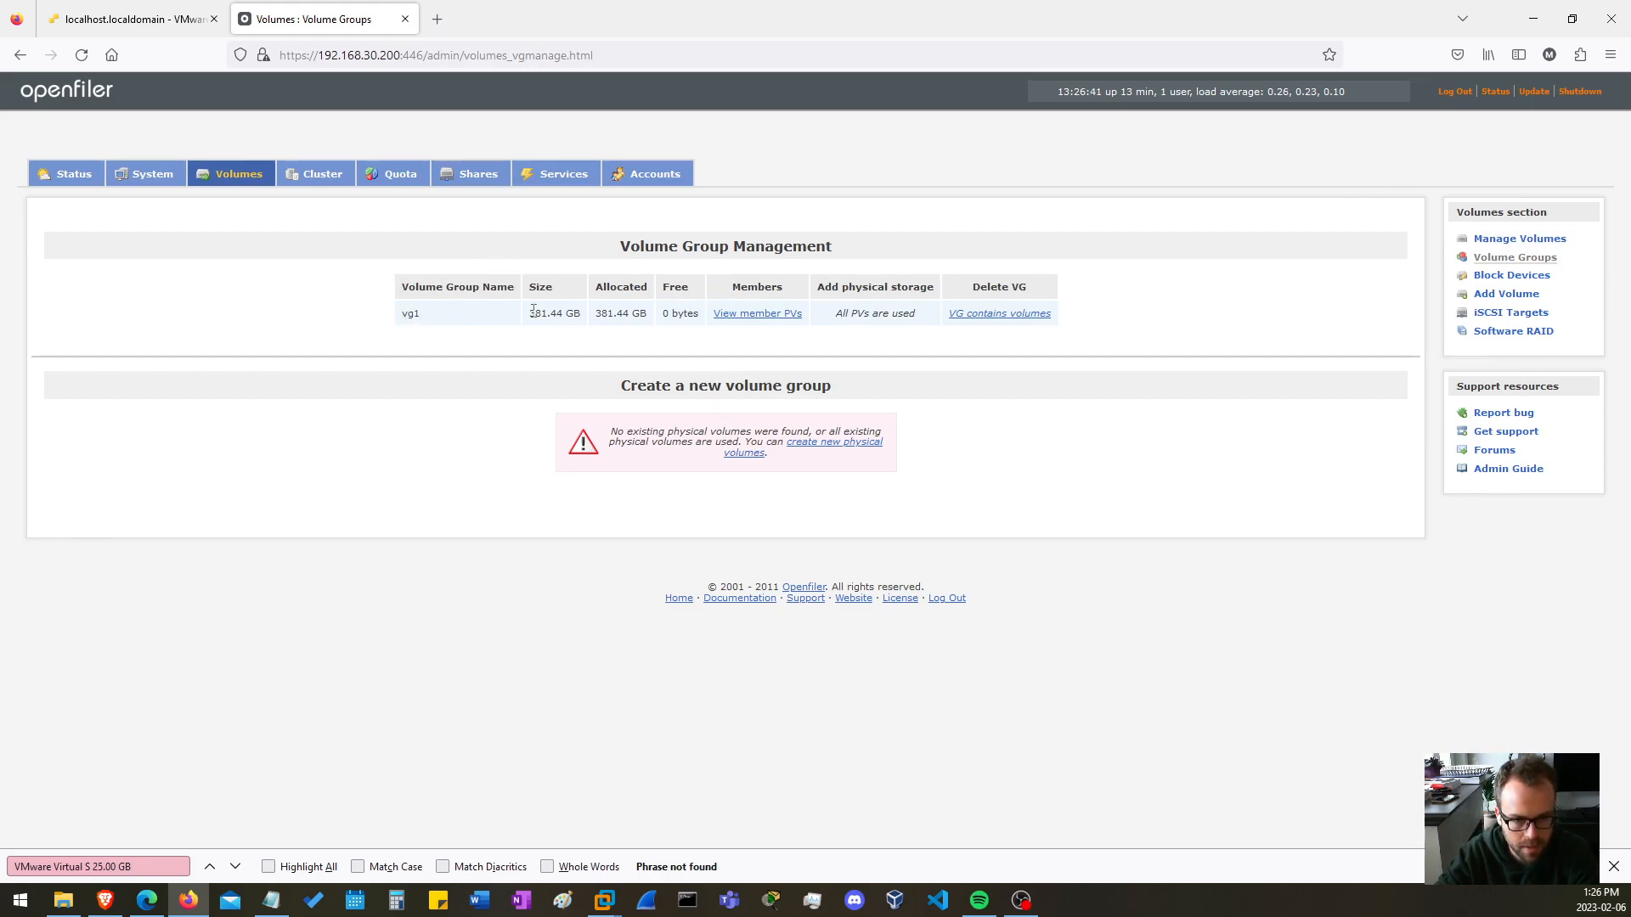
# Highlight the size of volume group vg1 and view its member physical volumes, then close the member list.
pyautogui.moveTo(530, 313); pyautogui.dragTo(622, 316)
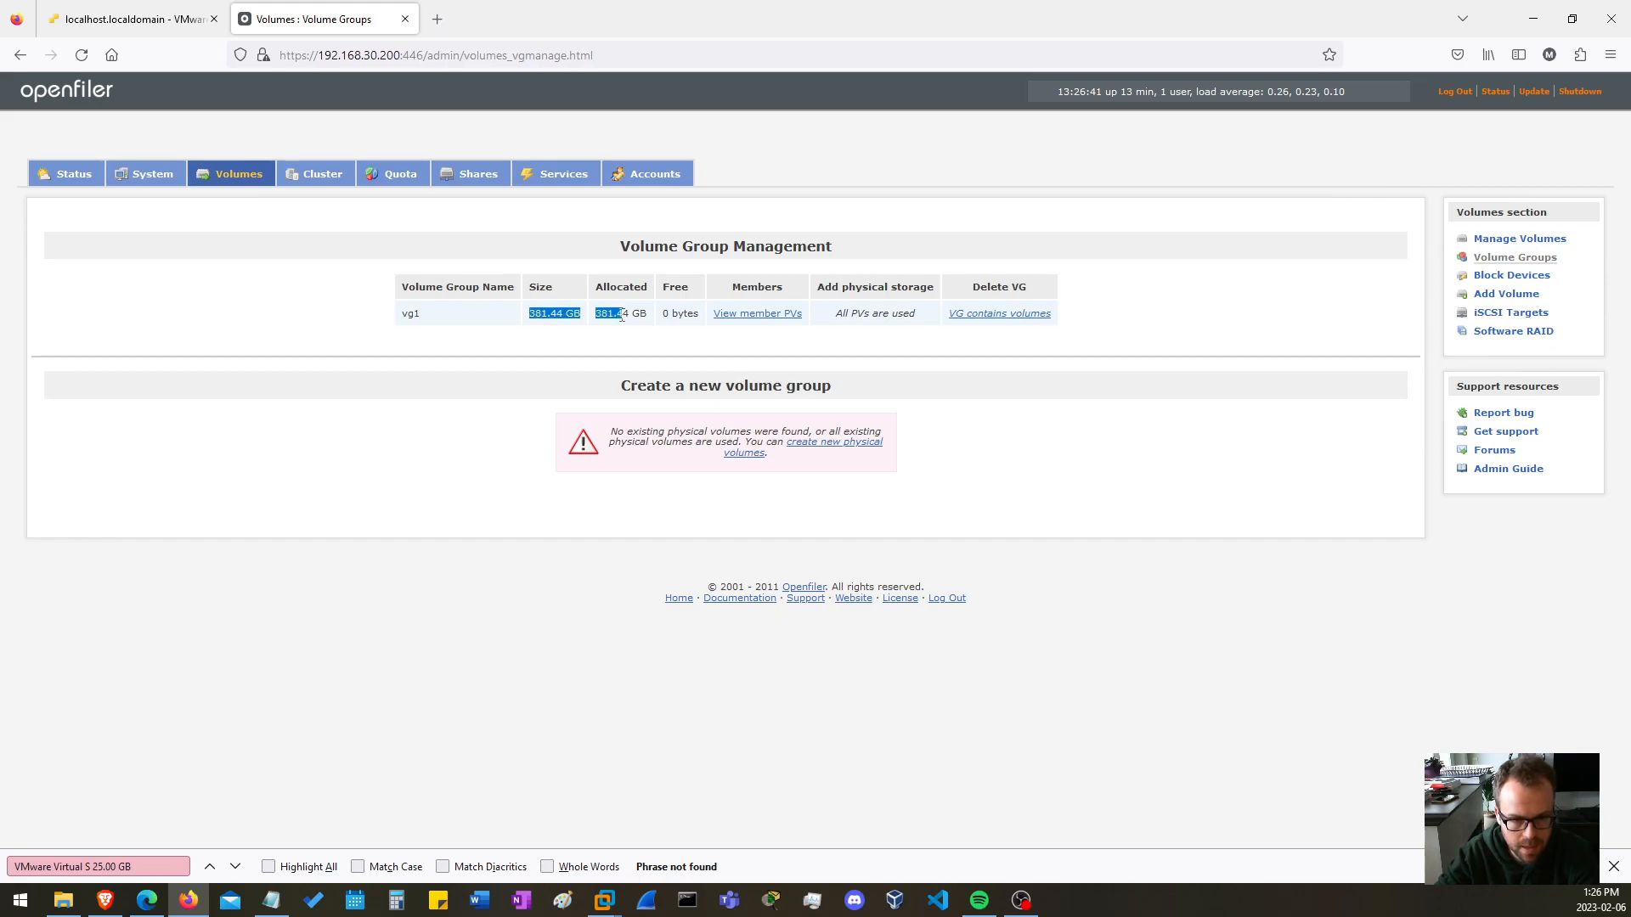
pyautogui.click(774, 314)
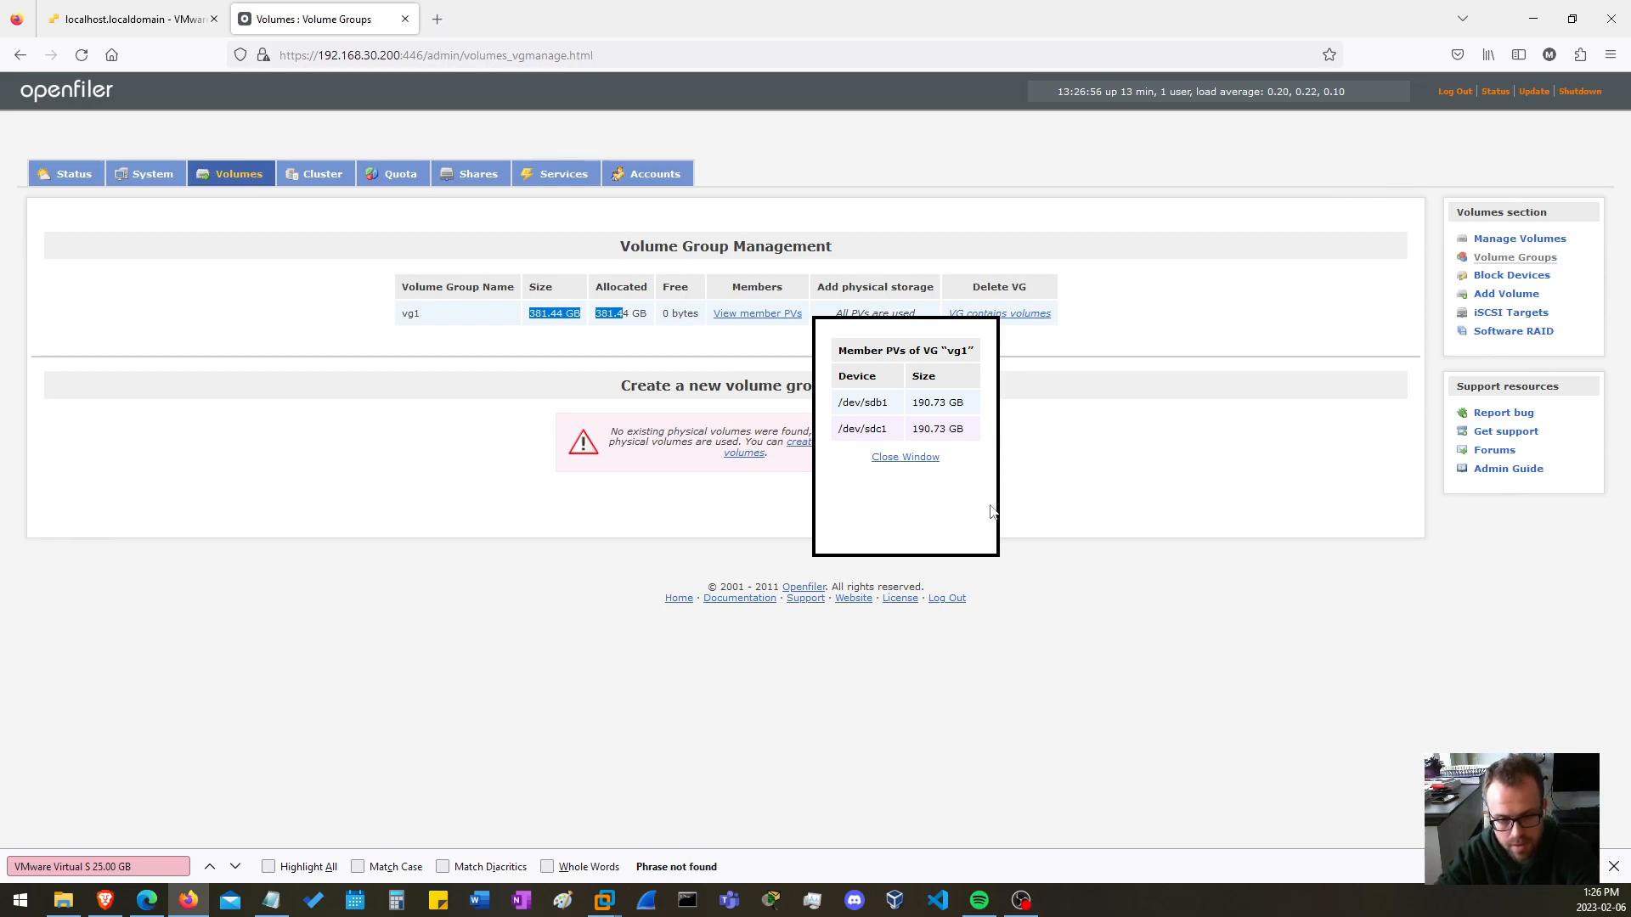
pyautogui.click(905, 457)
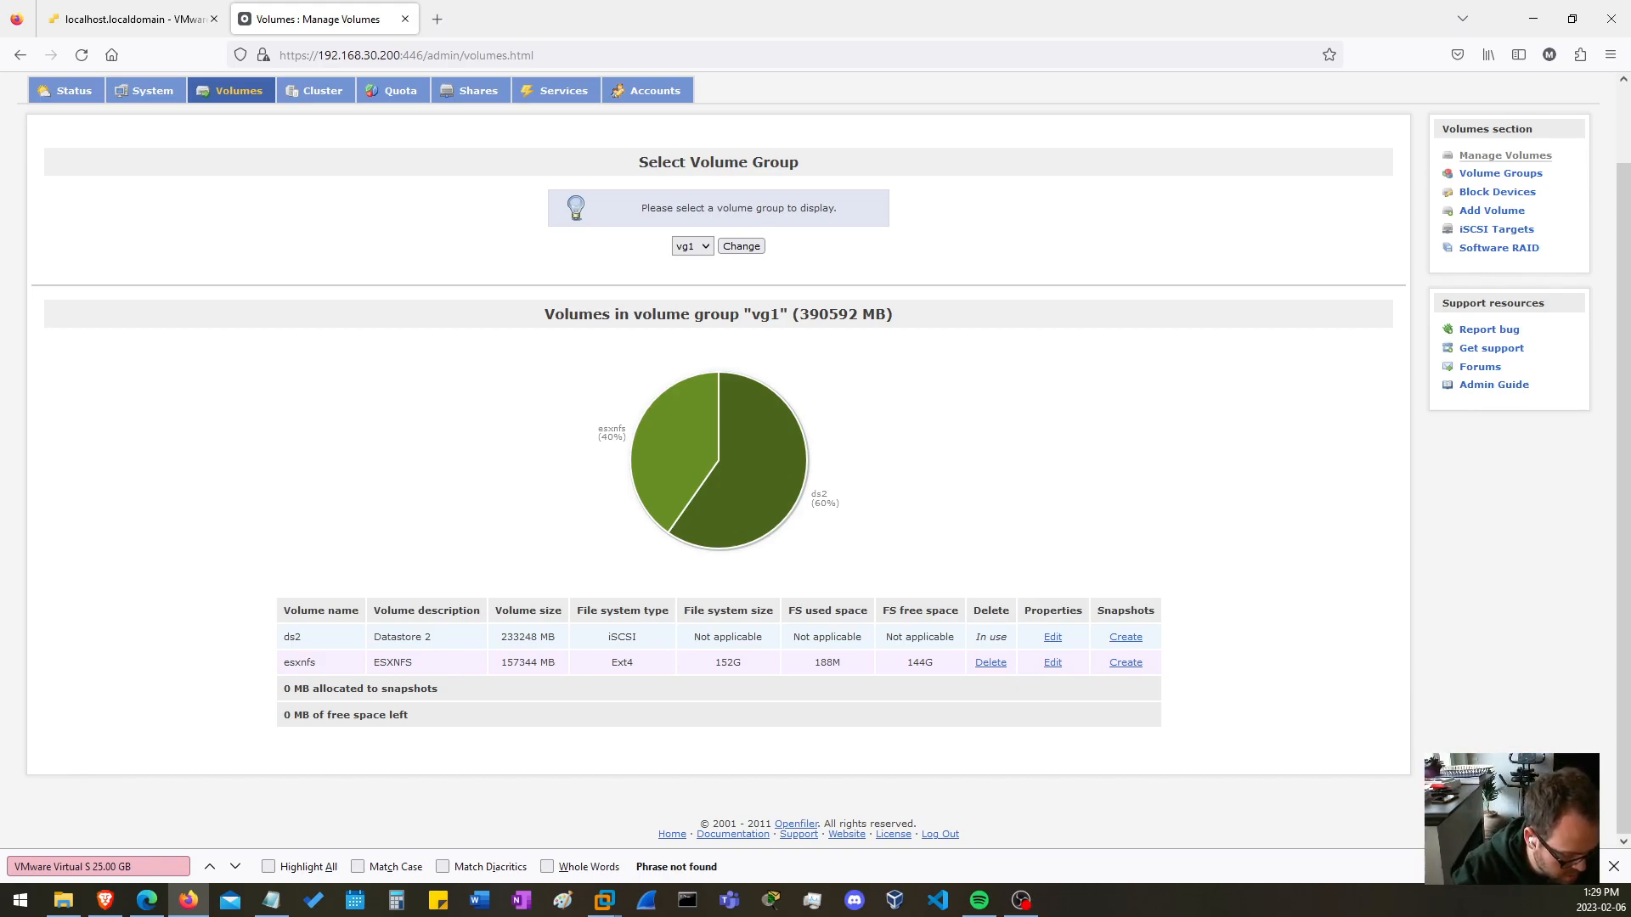
# Switch to the VMware ESXi web client and add a standard virtual switch named Storage Switch with uplink vmnic2.
pyautogui.hotkey('ctrl', 'shift', 'Tab')
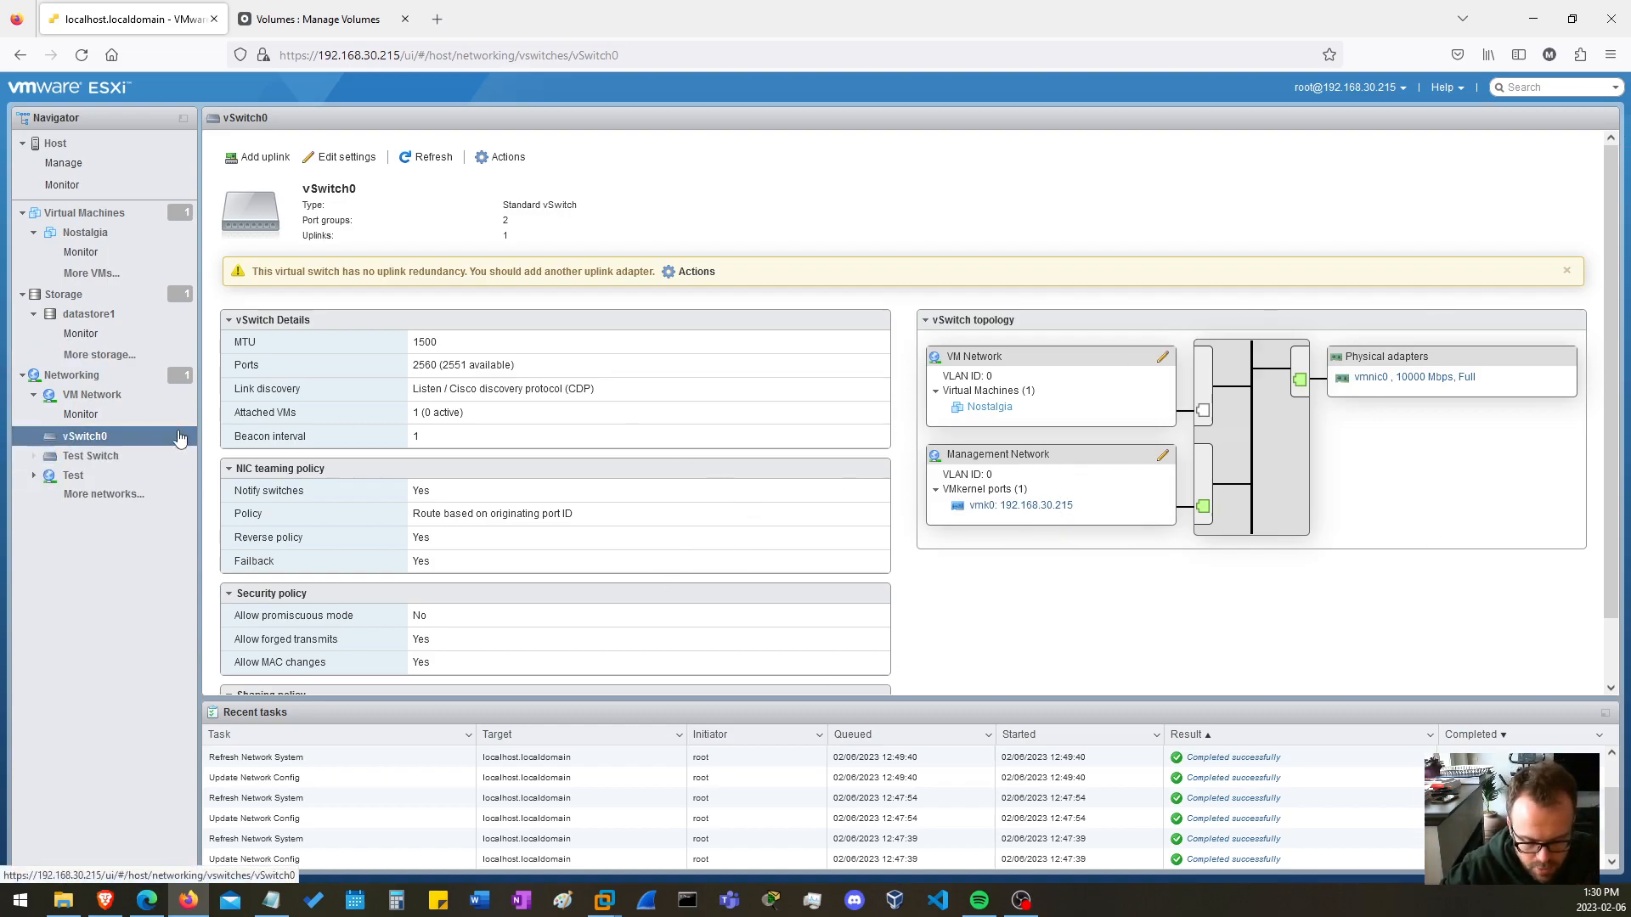
pyautogui.hotkey('ctrl', 'f')
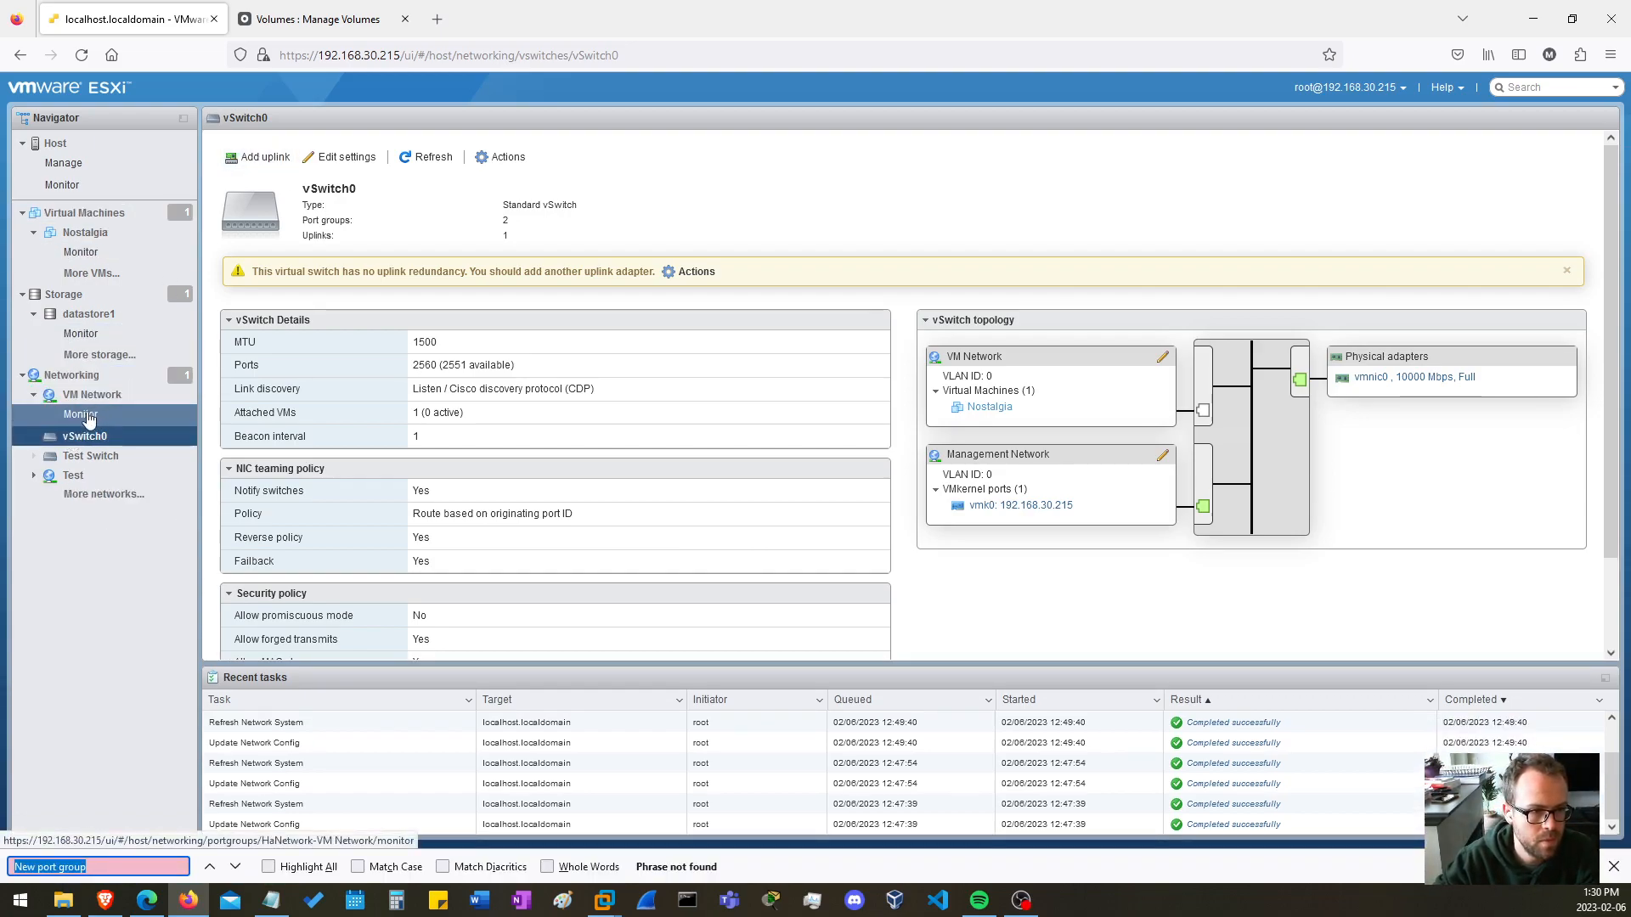
pyautogui.click(71, 375)
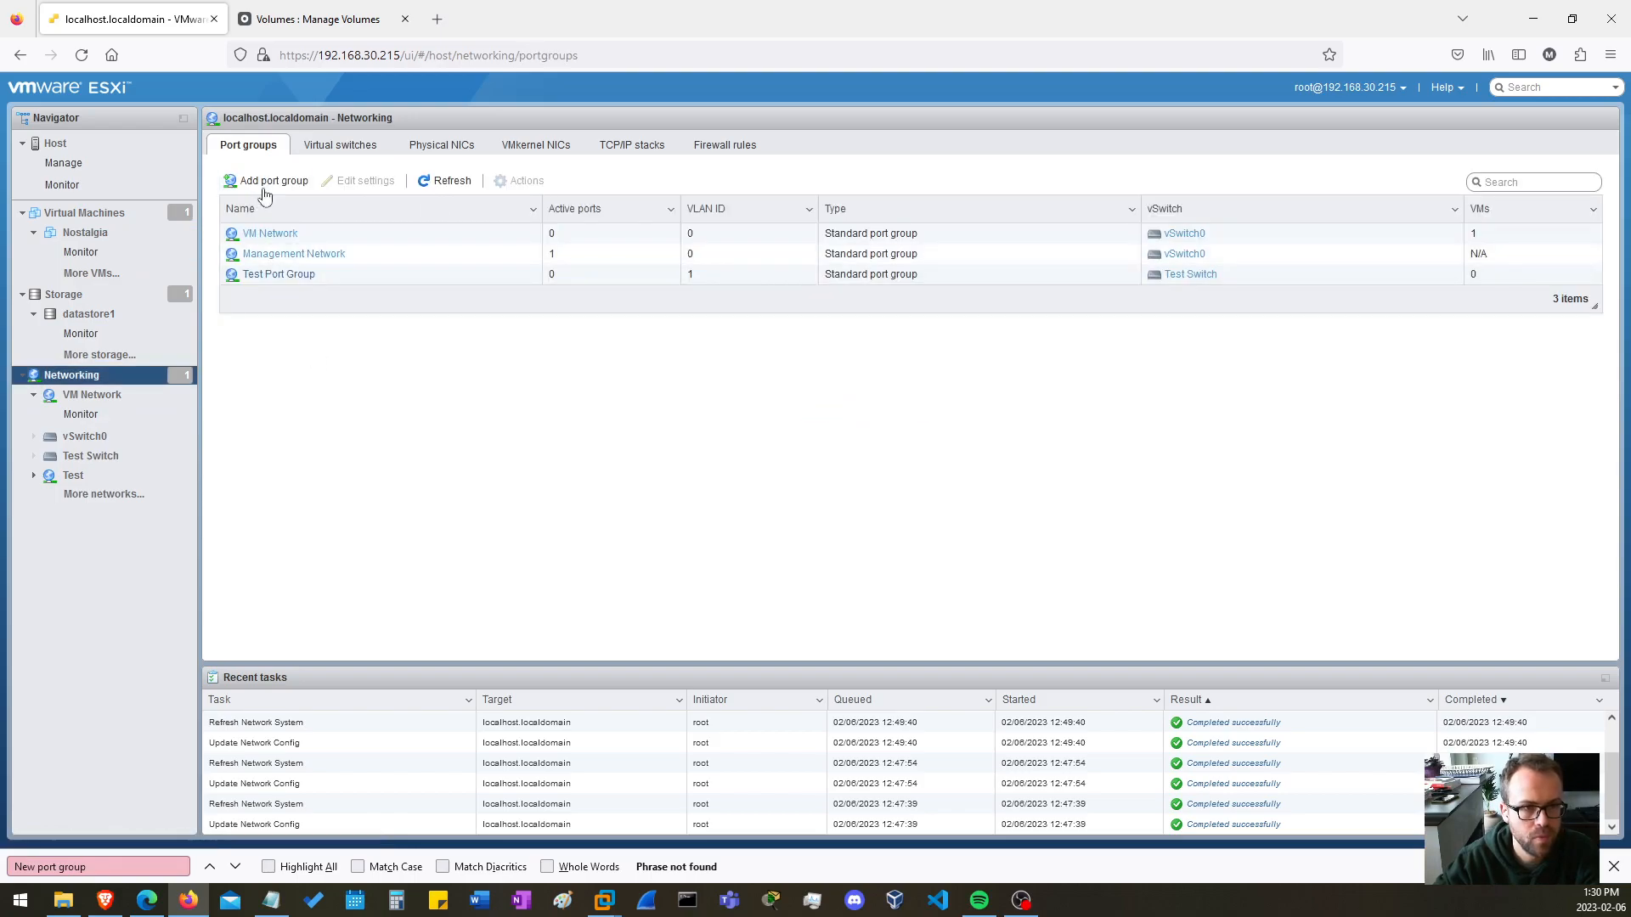
pyautogui.click(338, 148)
pyautogui.click(293, 181)
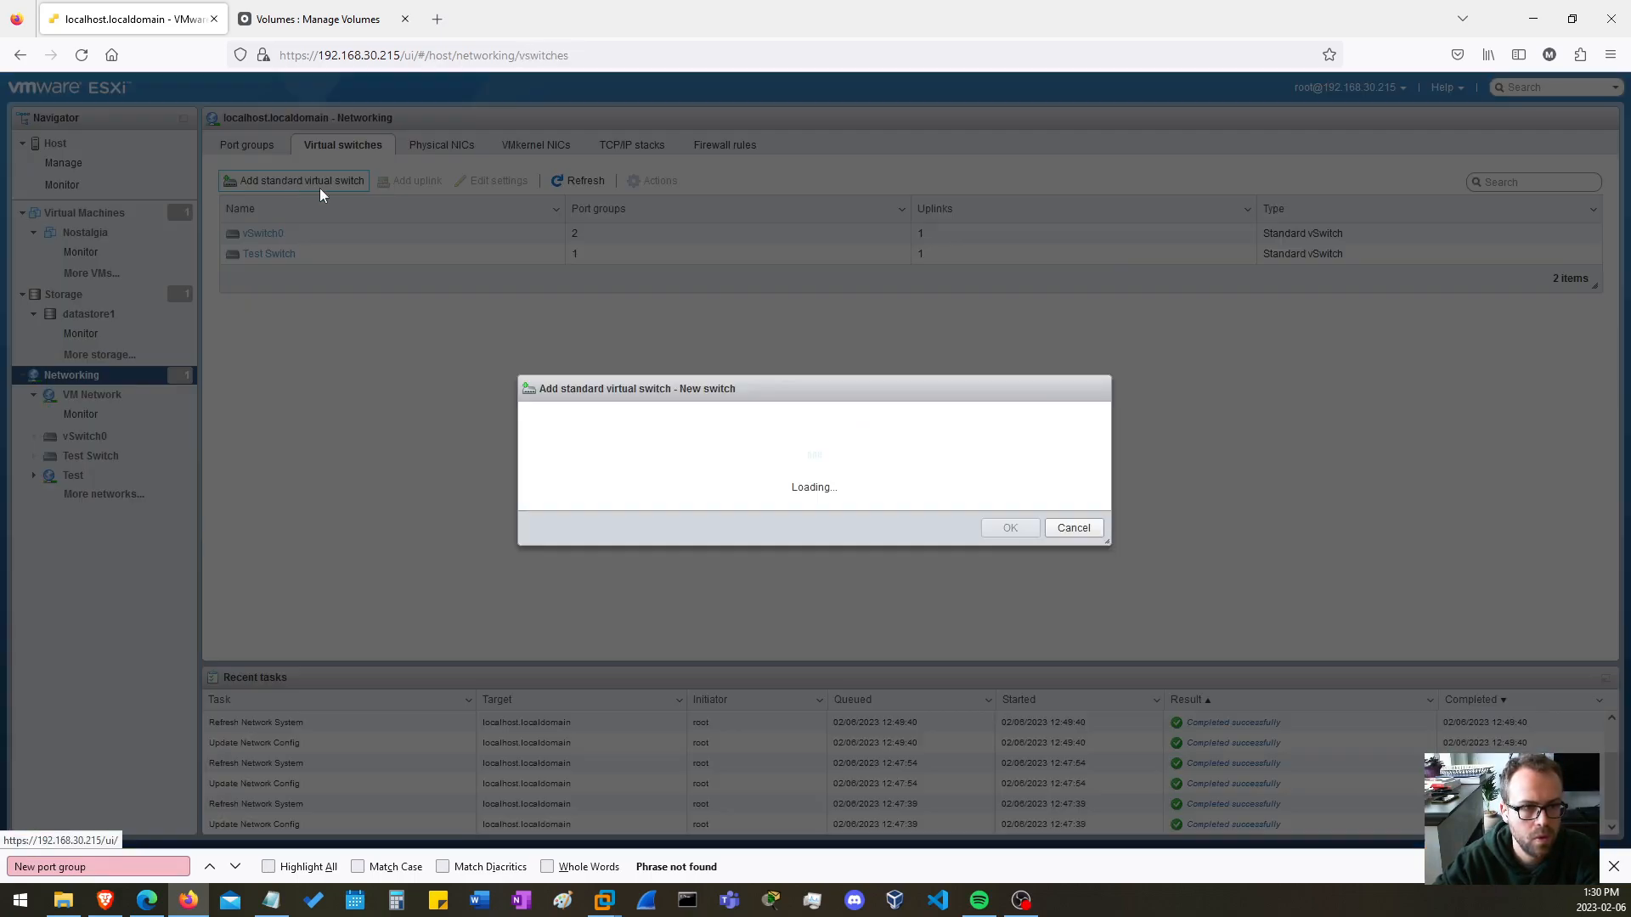
pyautogui.tripleClick(822, 403)
pyautogui.write('StorGE')
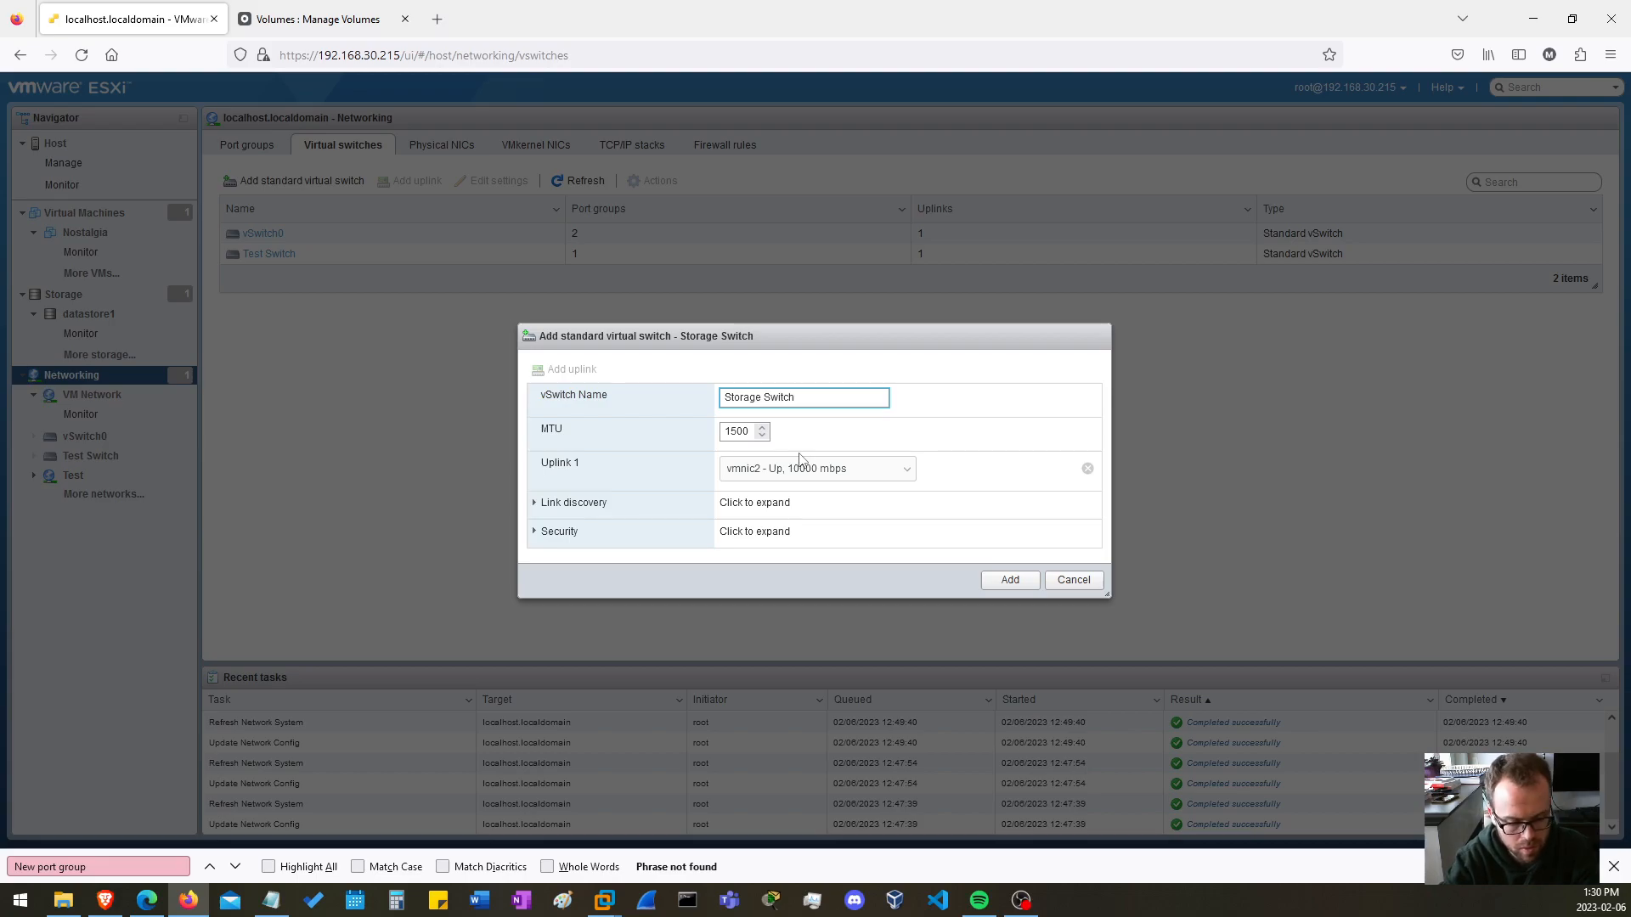
pyautogui.press('Return')
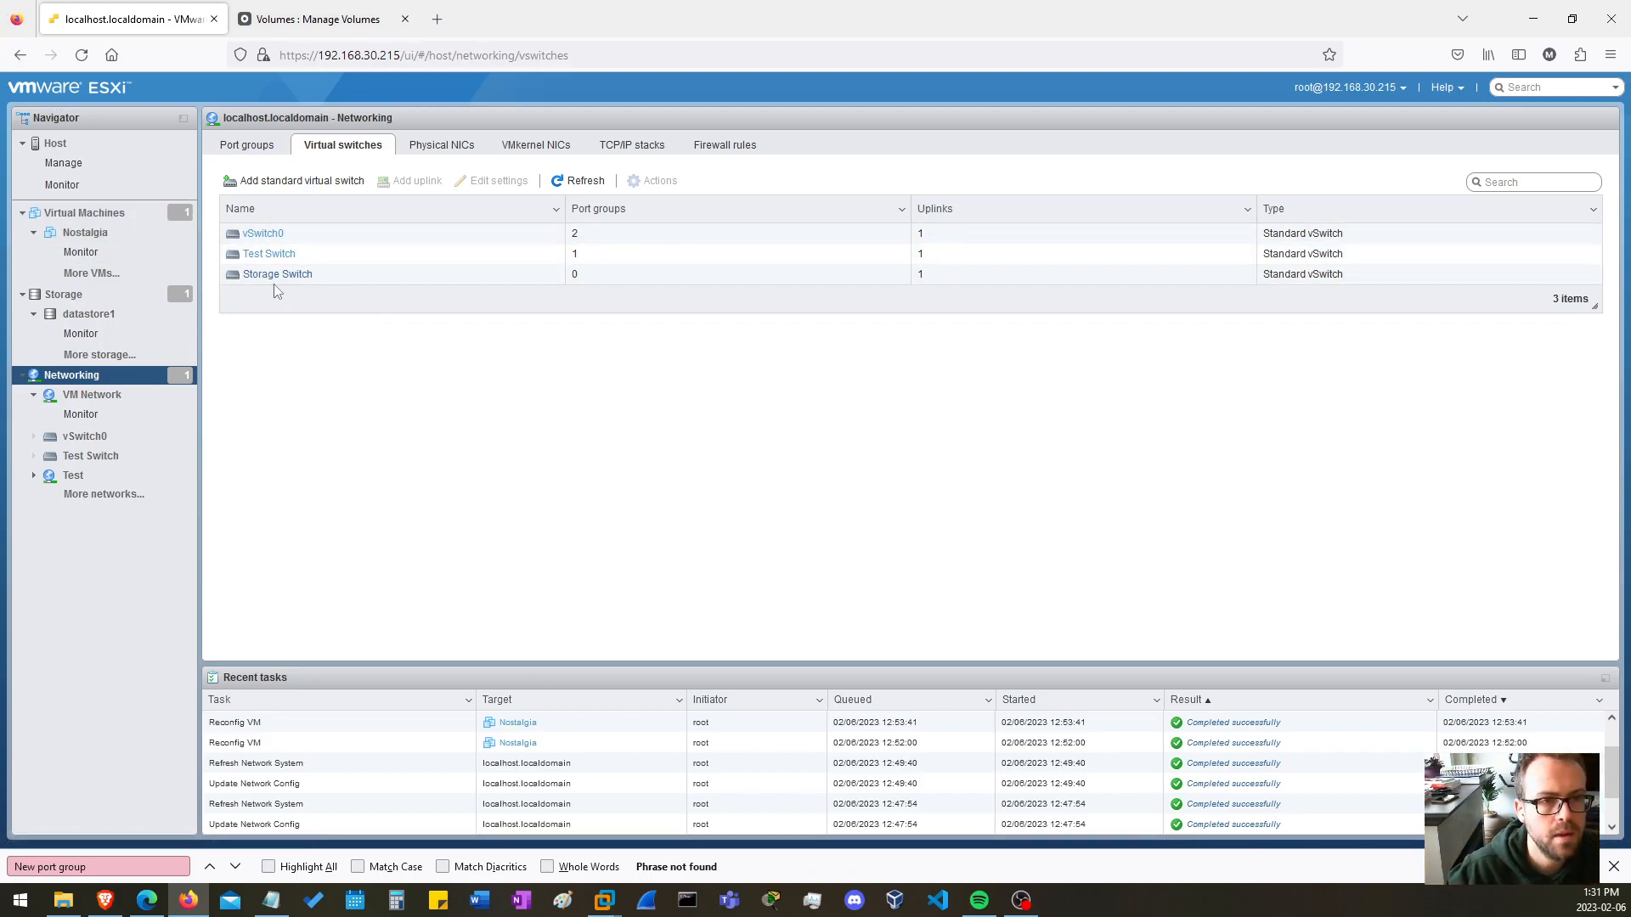
# Add a VMkernel NIC on Storage Switch with a new port group named New port group, using IPv4 only and DHCP.
pyautogui.click(573, 147)
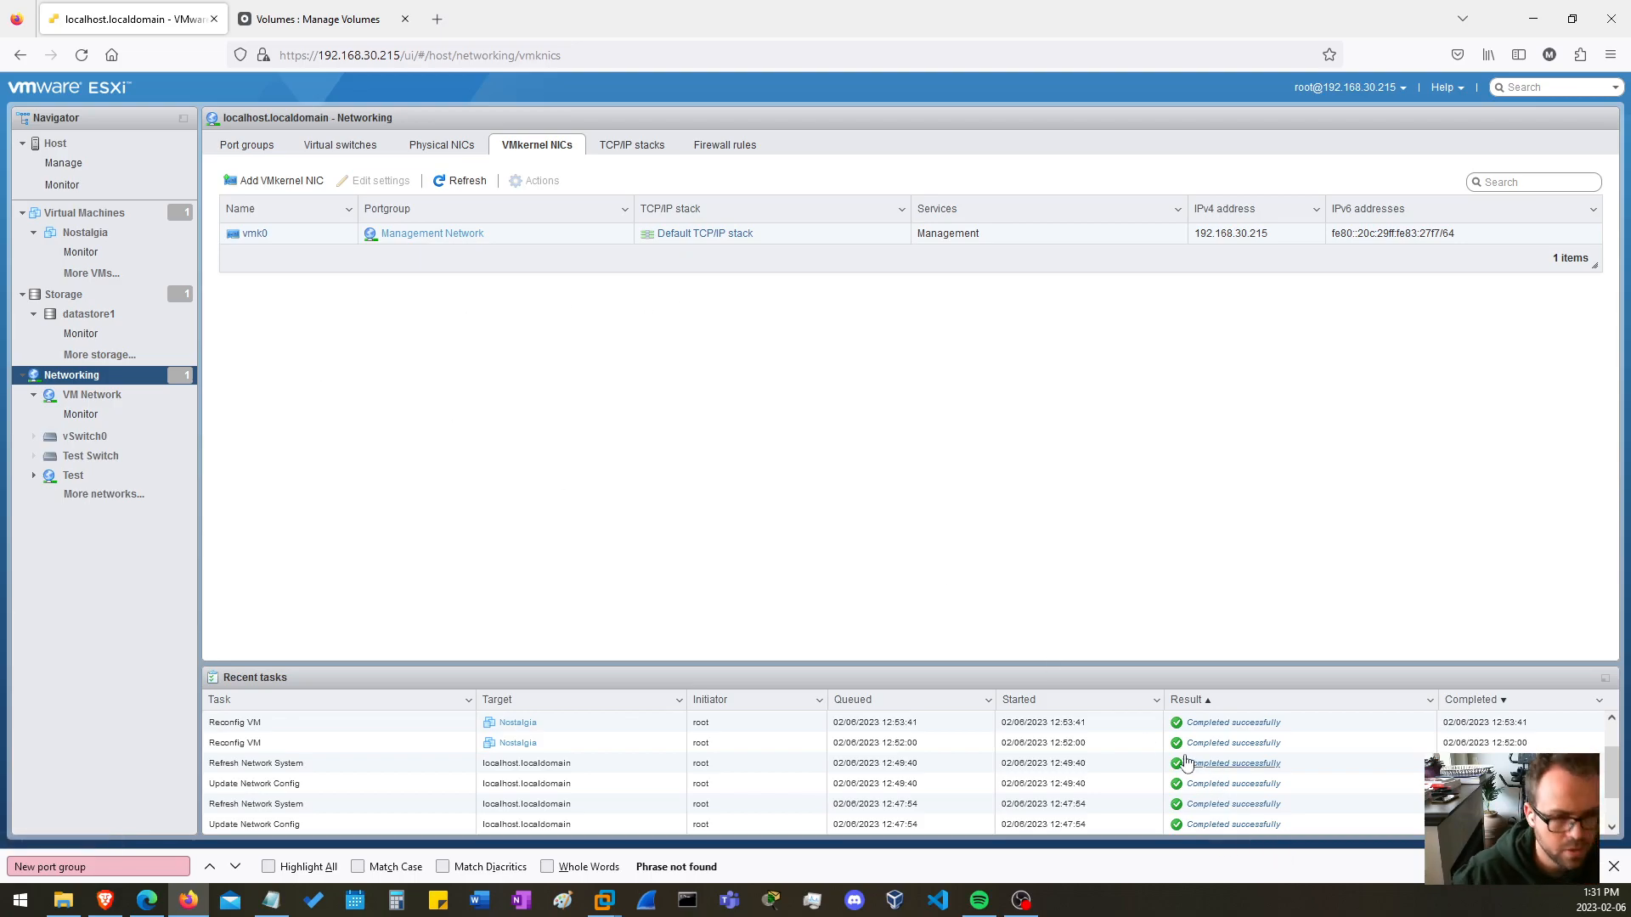
pyautogui.click(269, 179)
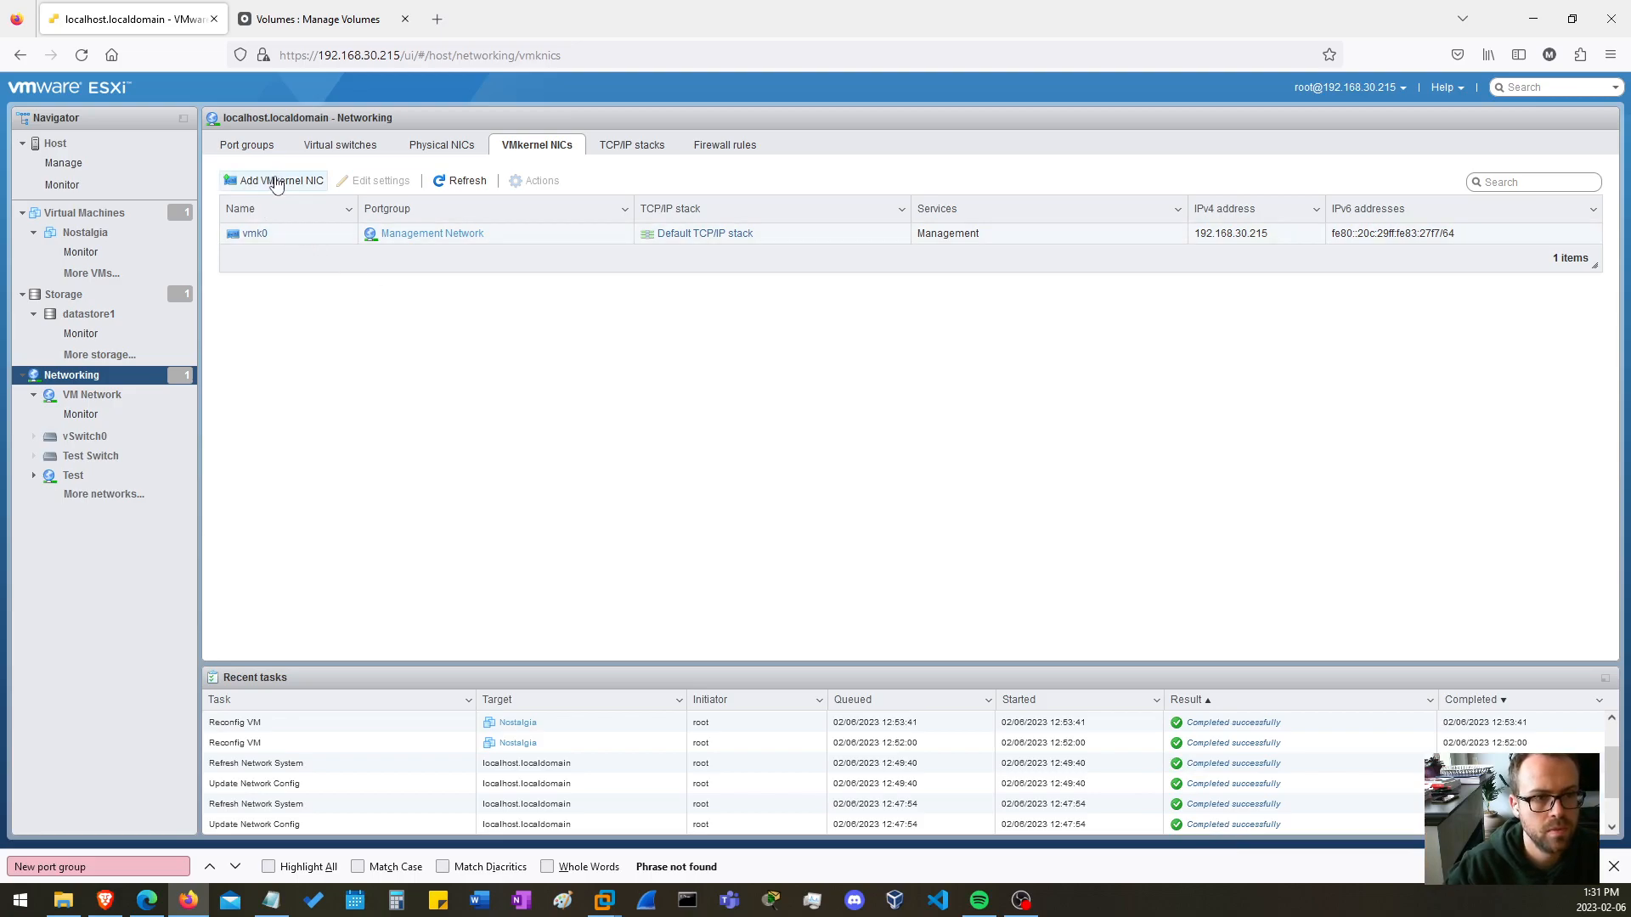
pyautogui.tripleClick(828, 327)
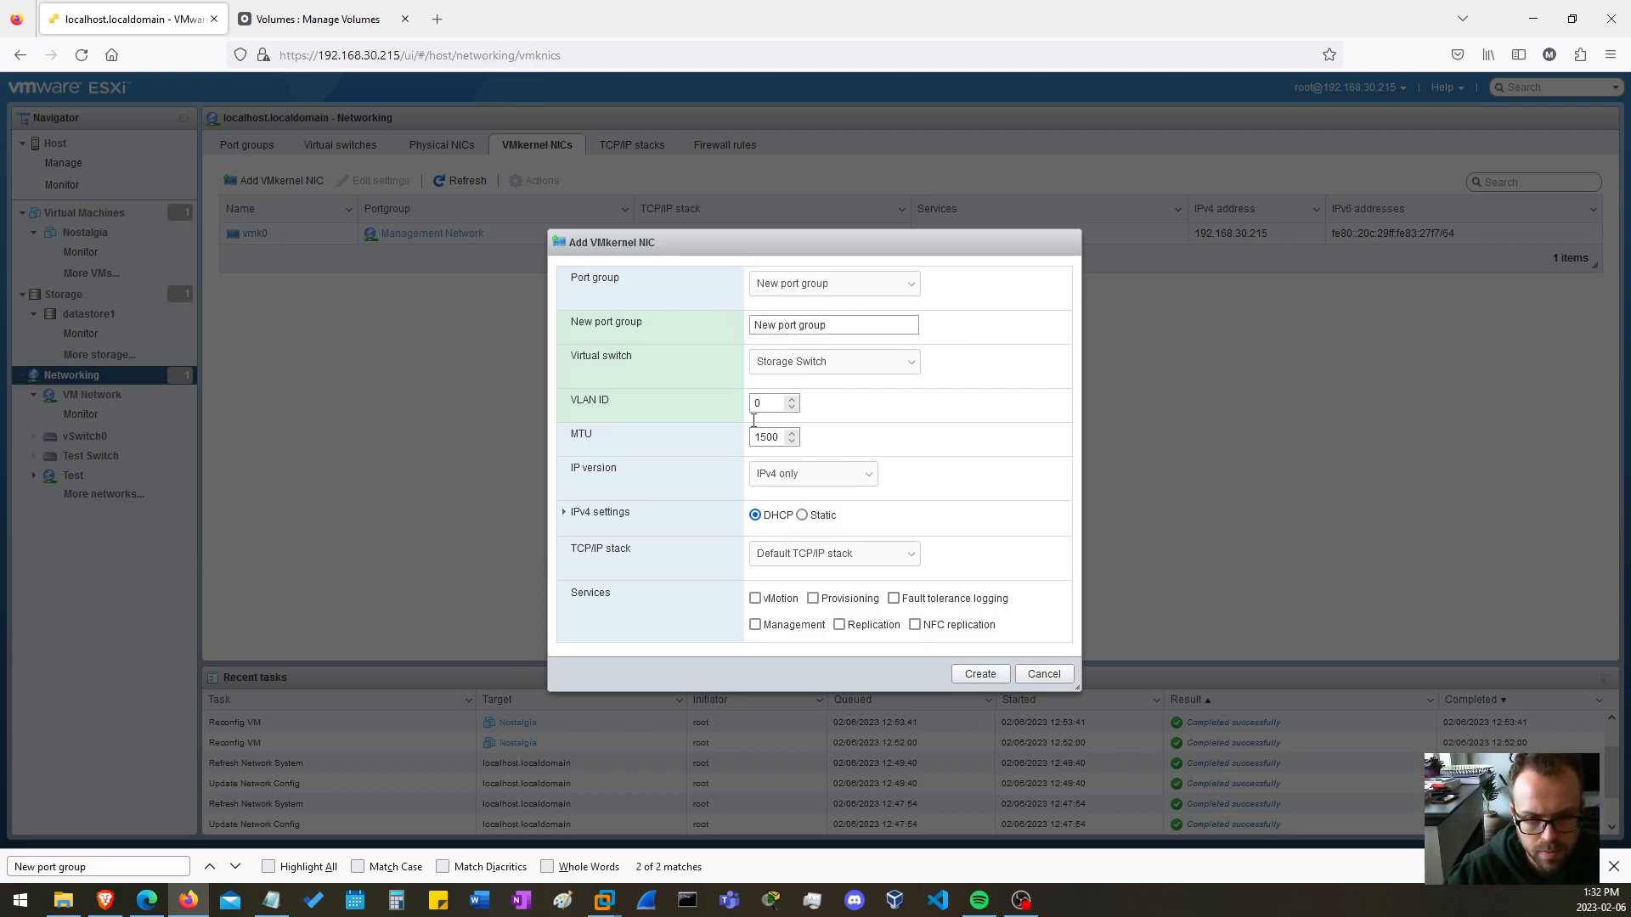
pyautogui.click(979, 673)
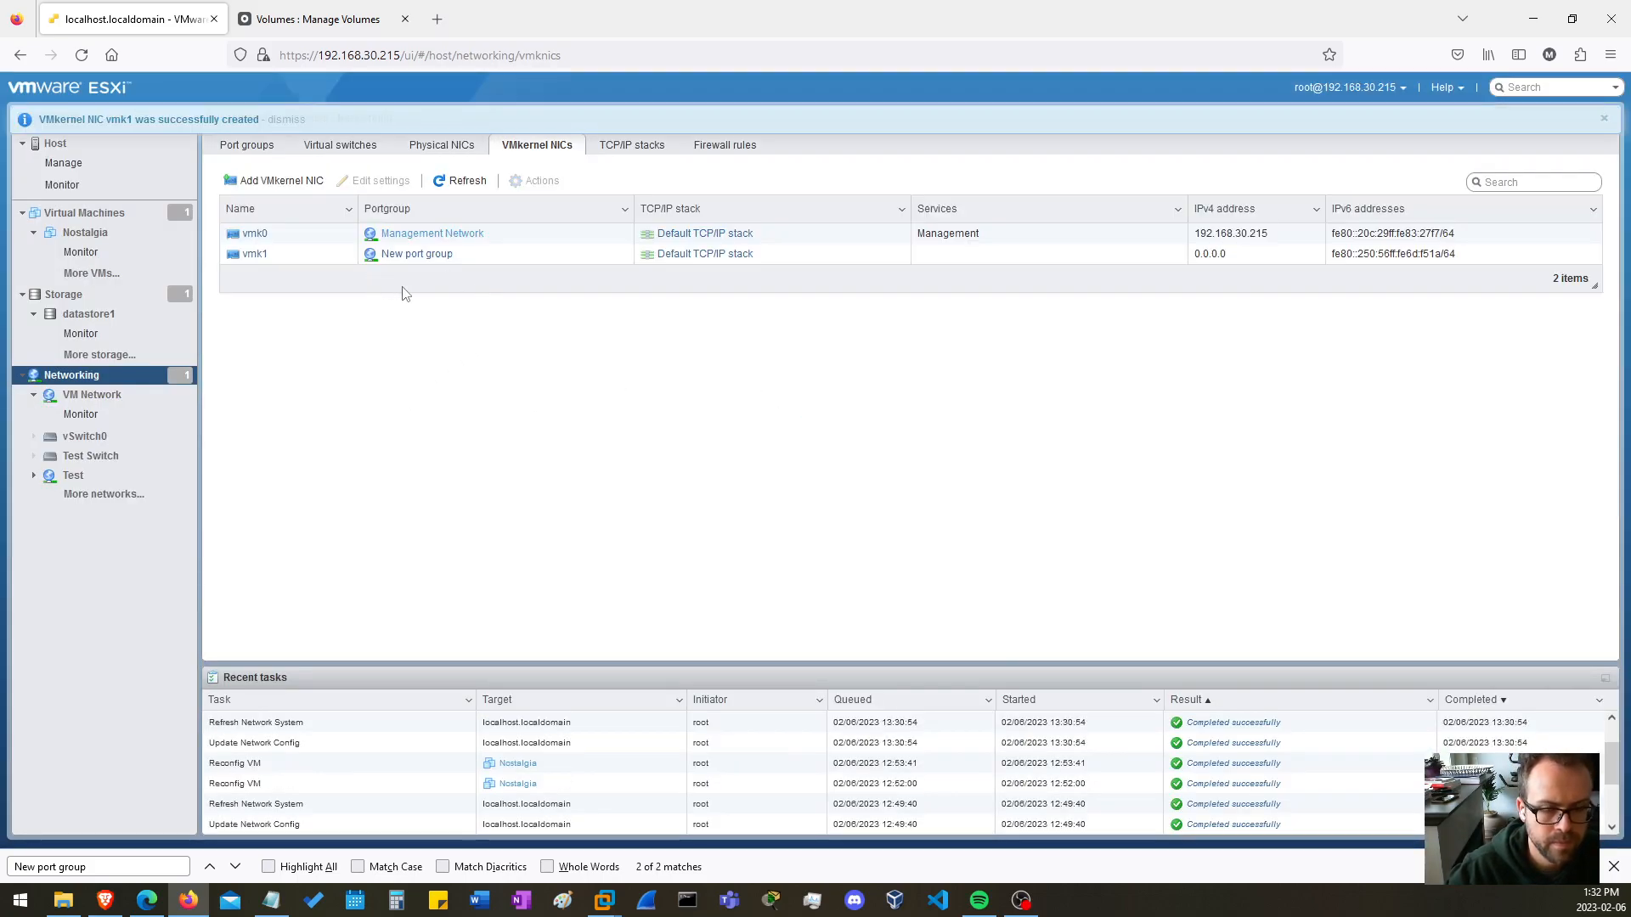
pyautogui.press('Return')
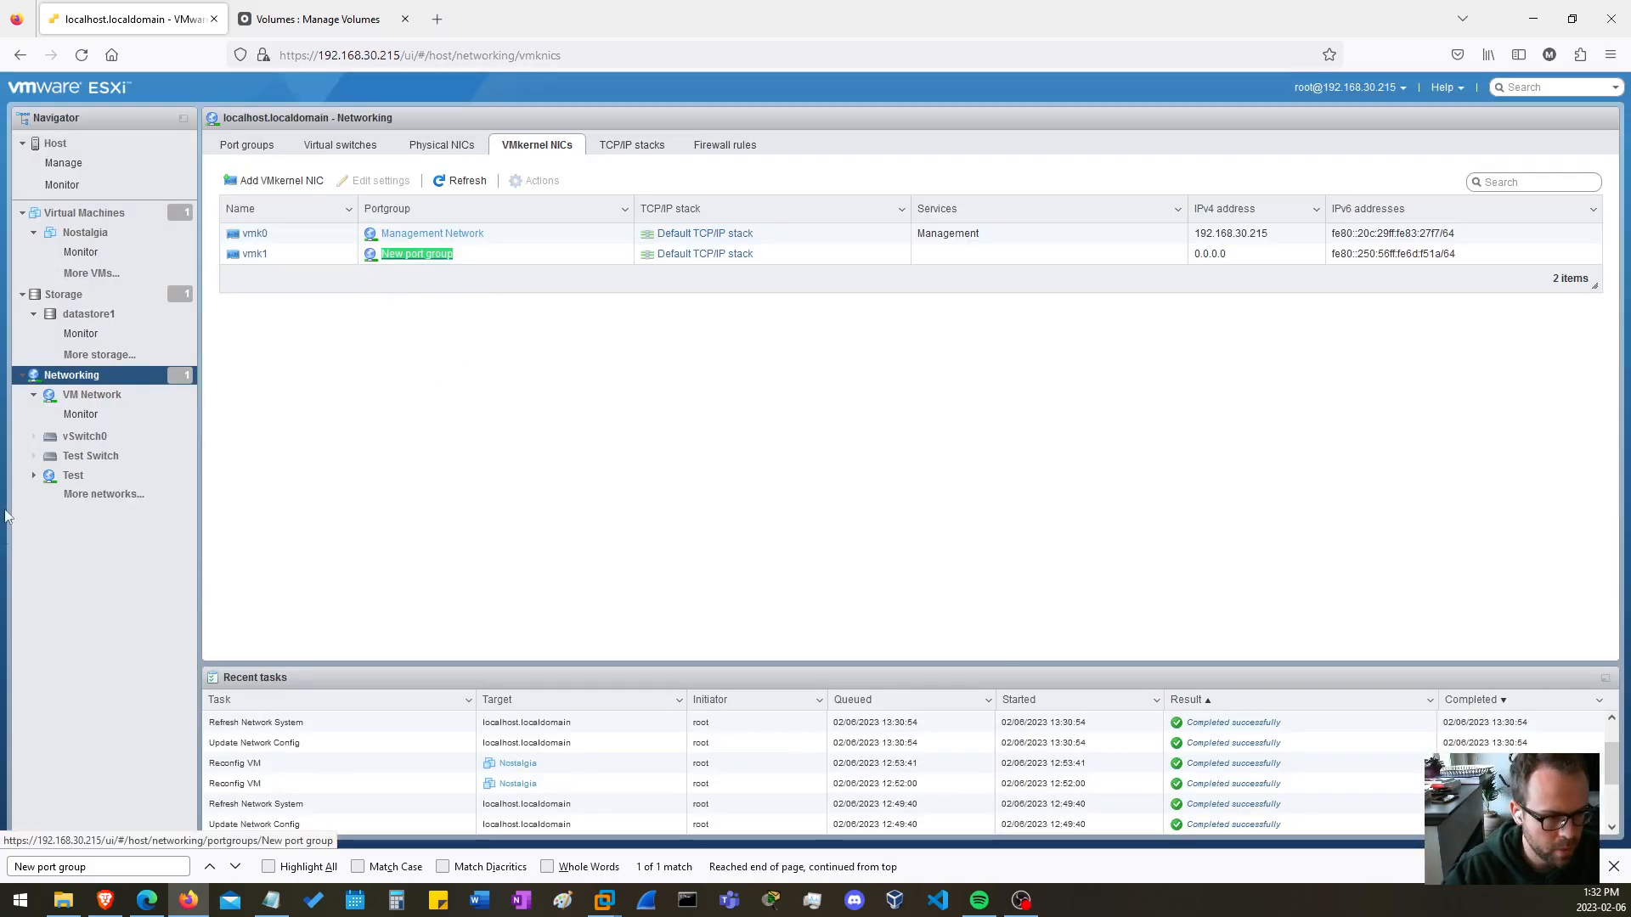
# Open Storage Switch from the virtual switches list and check the new port group and VMkernel address in its topology.
pyautogui.click(73, 382)
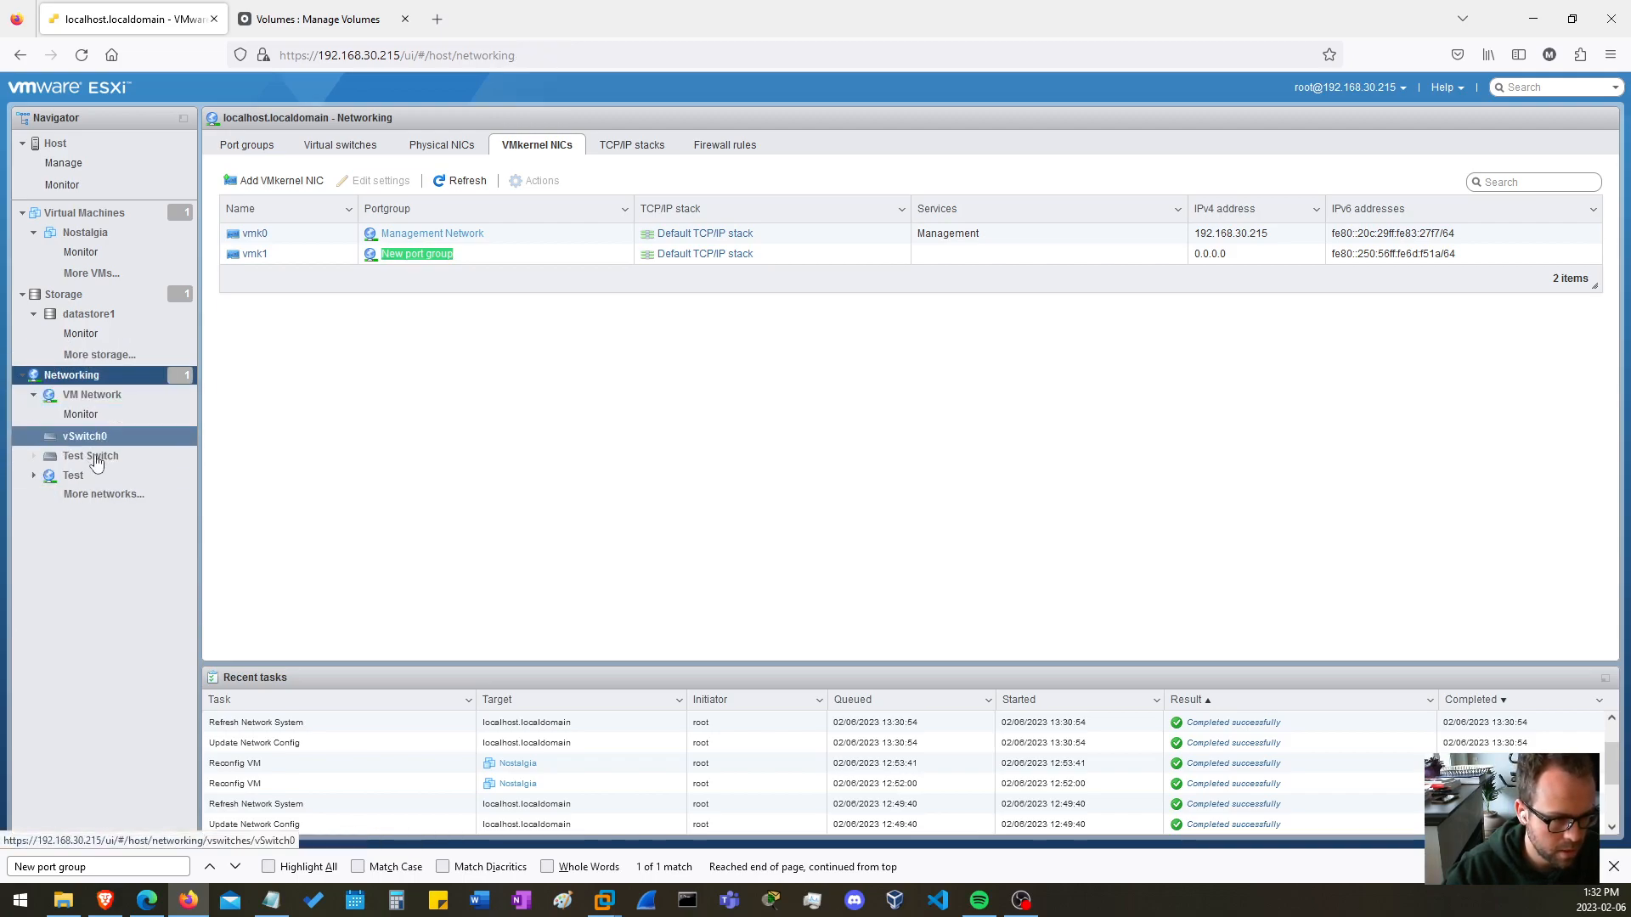
pyautogui.click(339, 145)
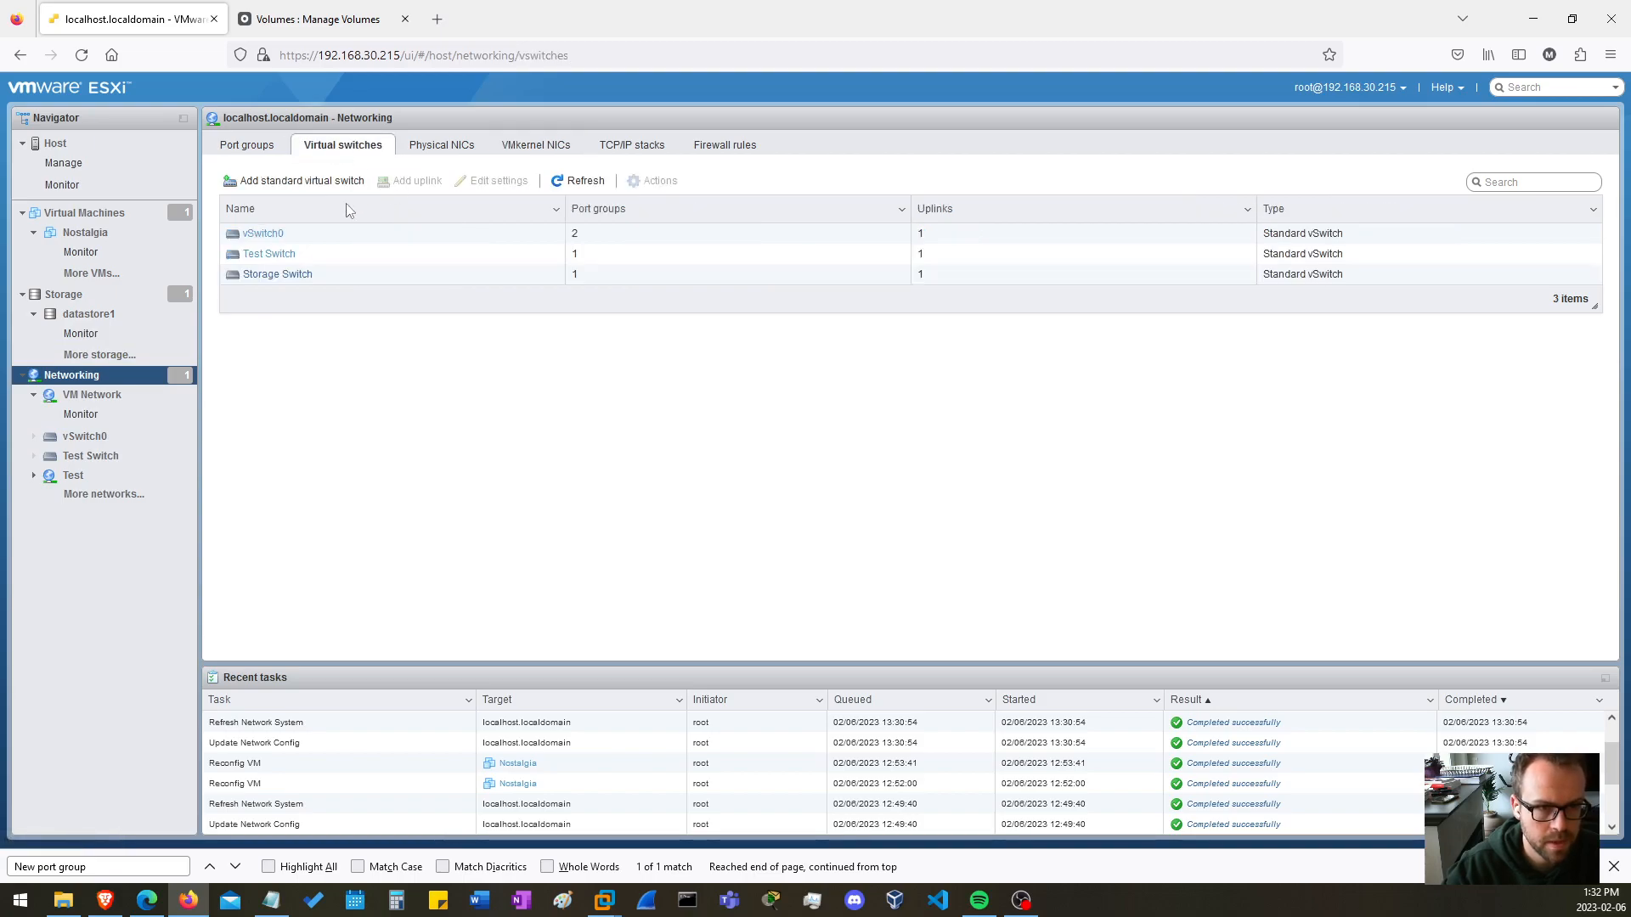
pyautogui.click(289, 274)
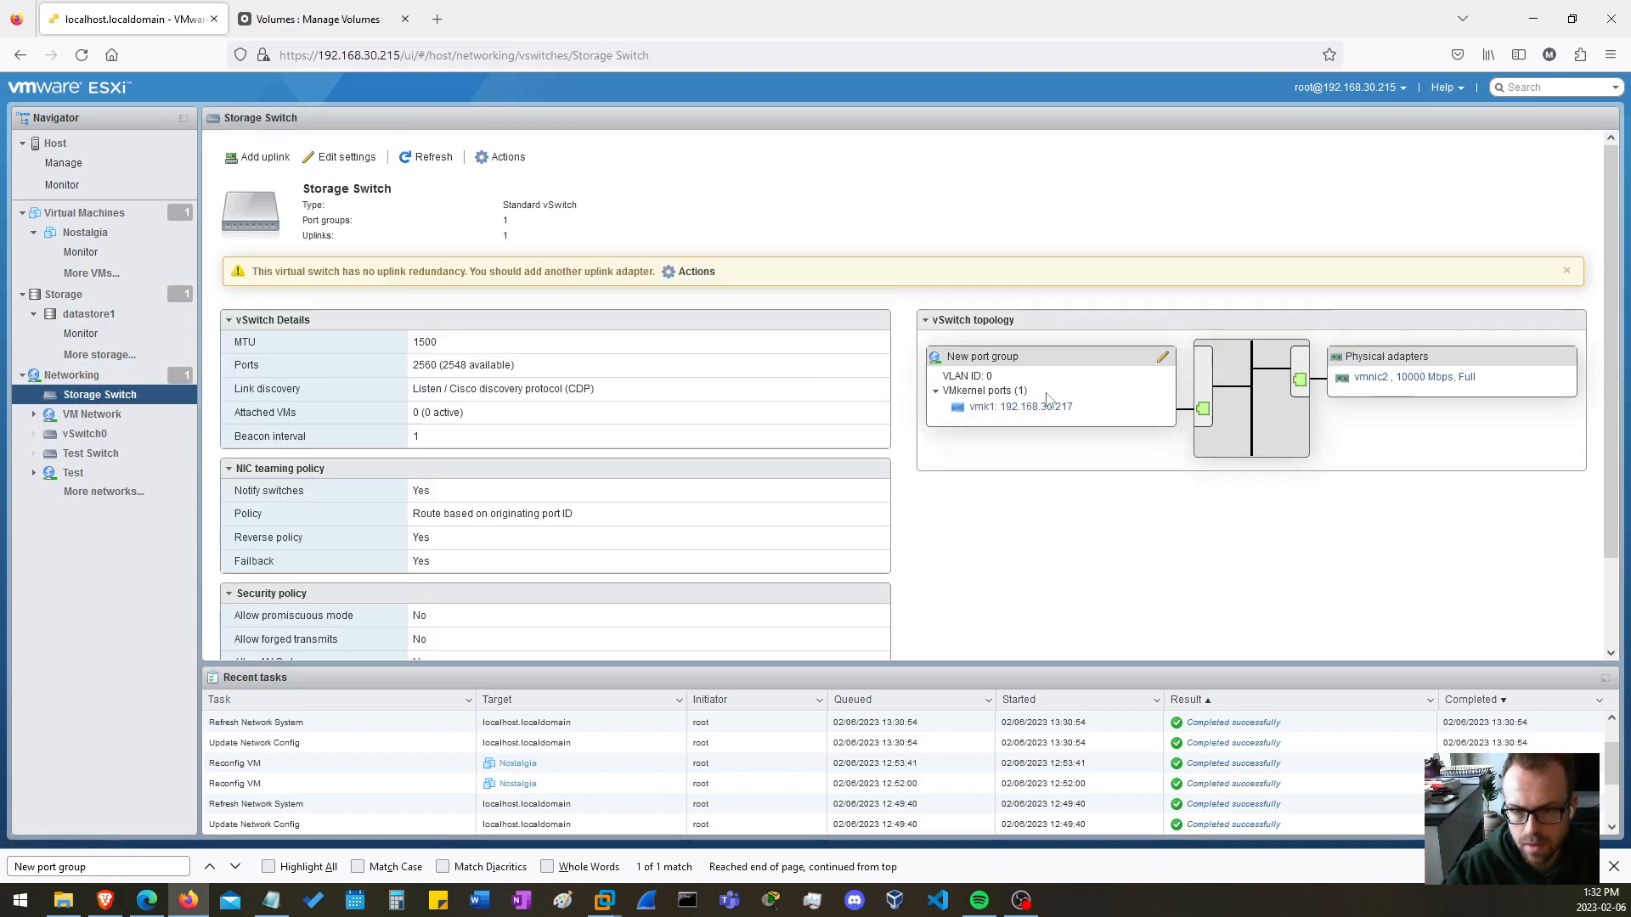
pyautogui.press('F3')
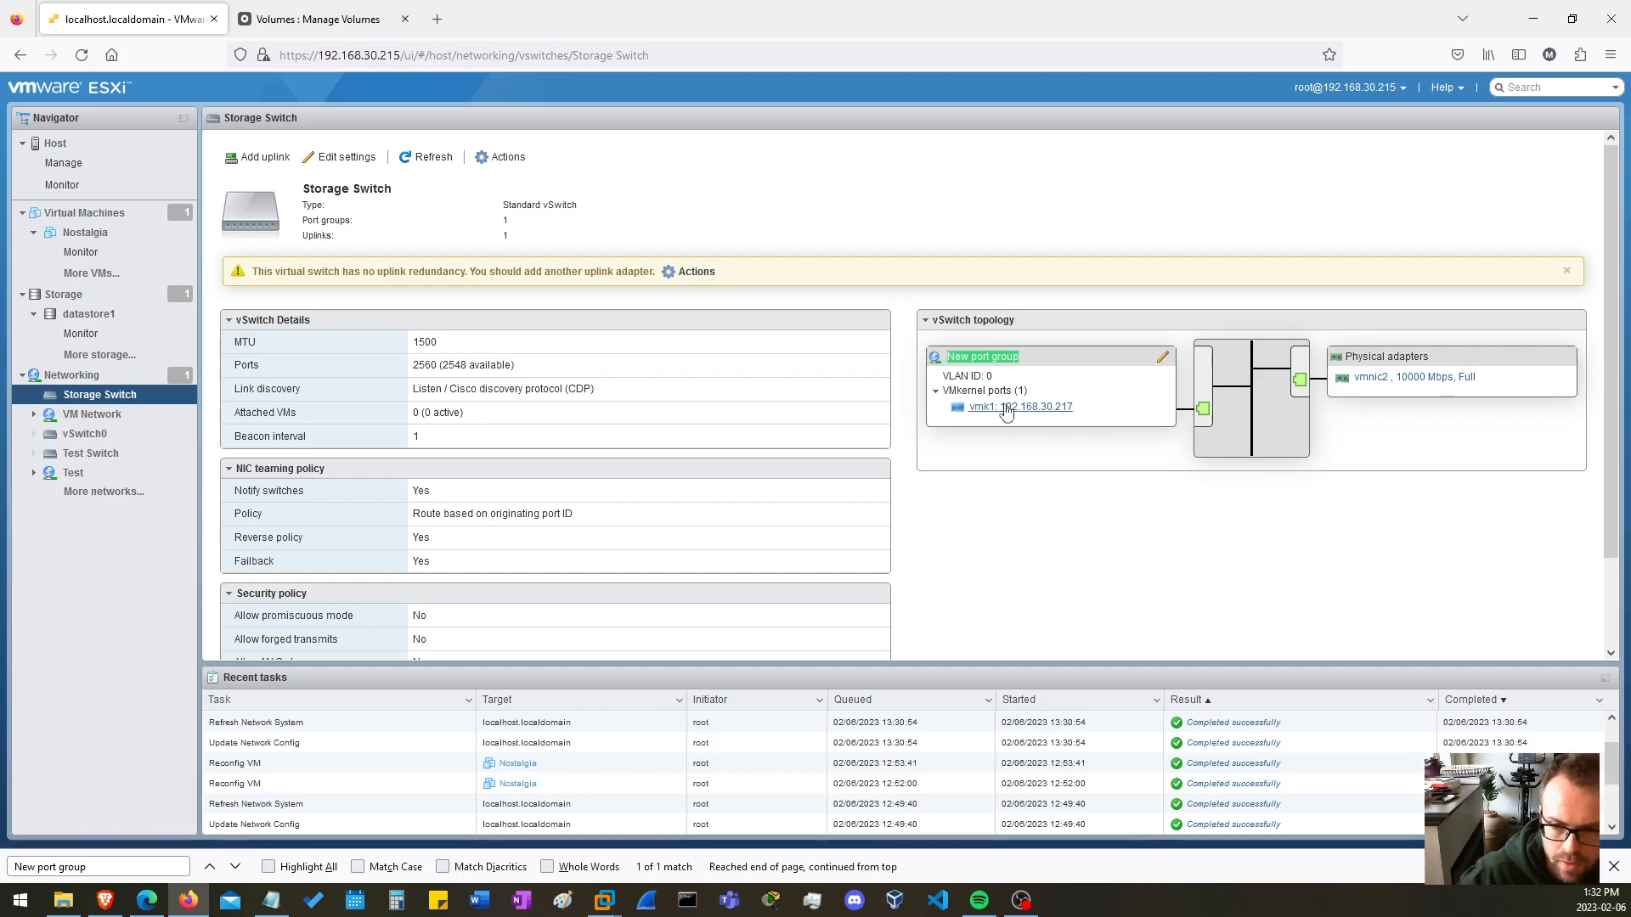
pyautogui.click(1072, 453)
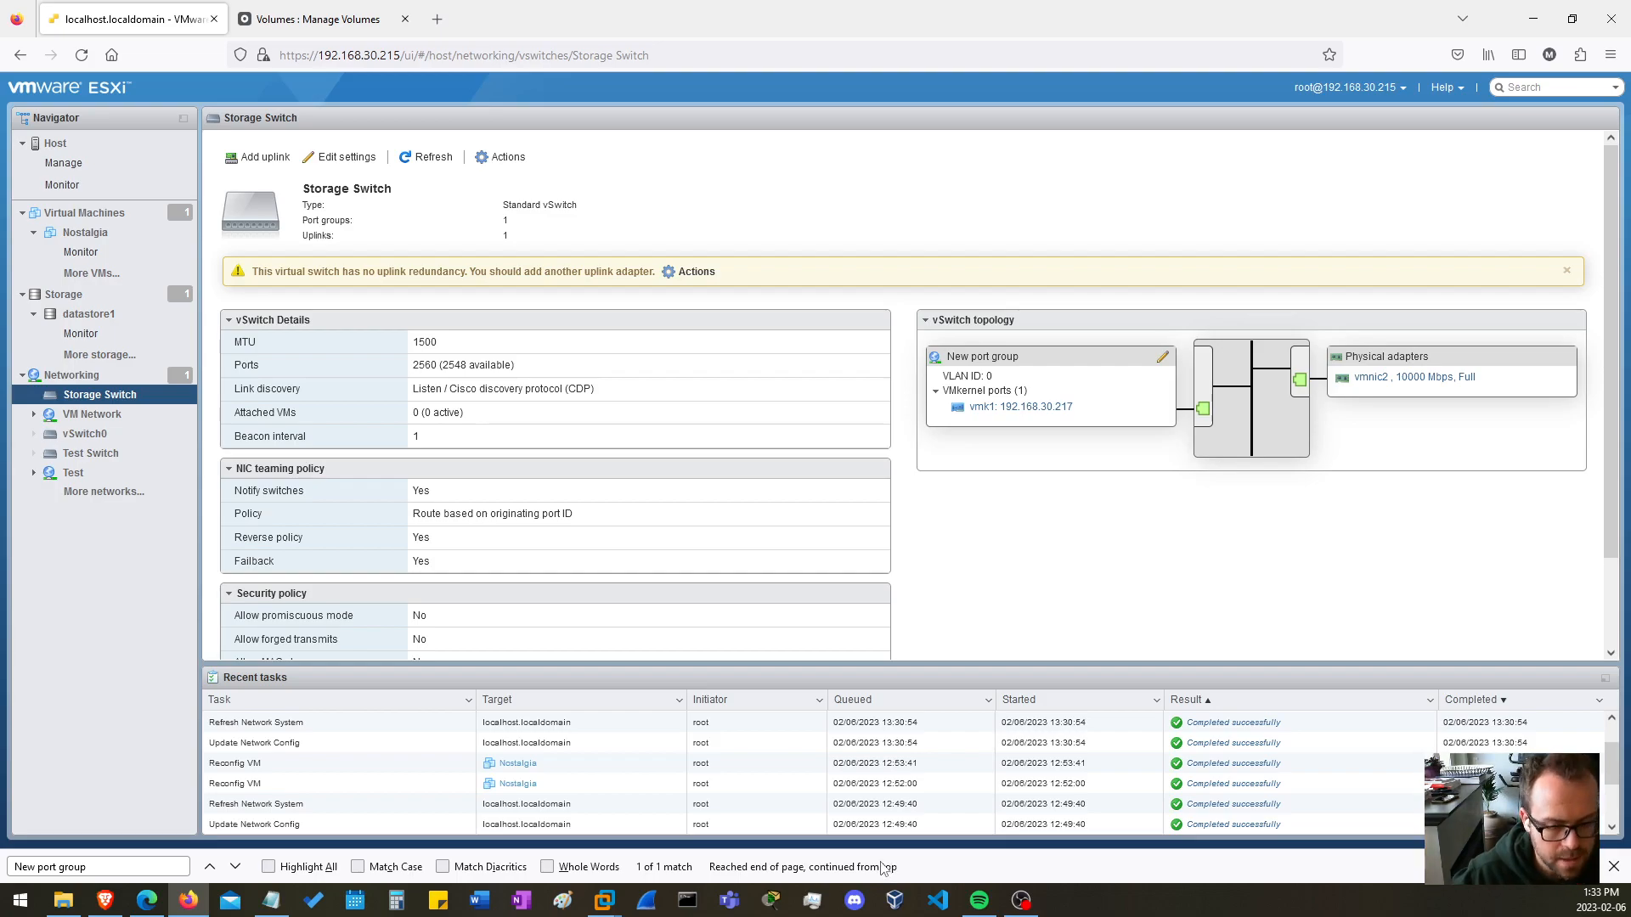
# Switch to Openfiler, open the services list and highlight the iSCSI Target service to check its status.
pyautogui.hotkey('ctrl', 'Tab')
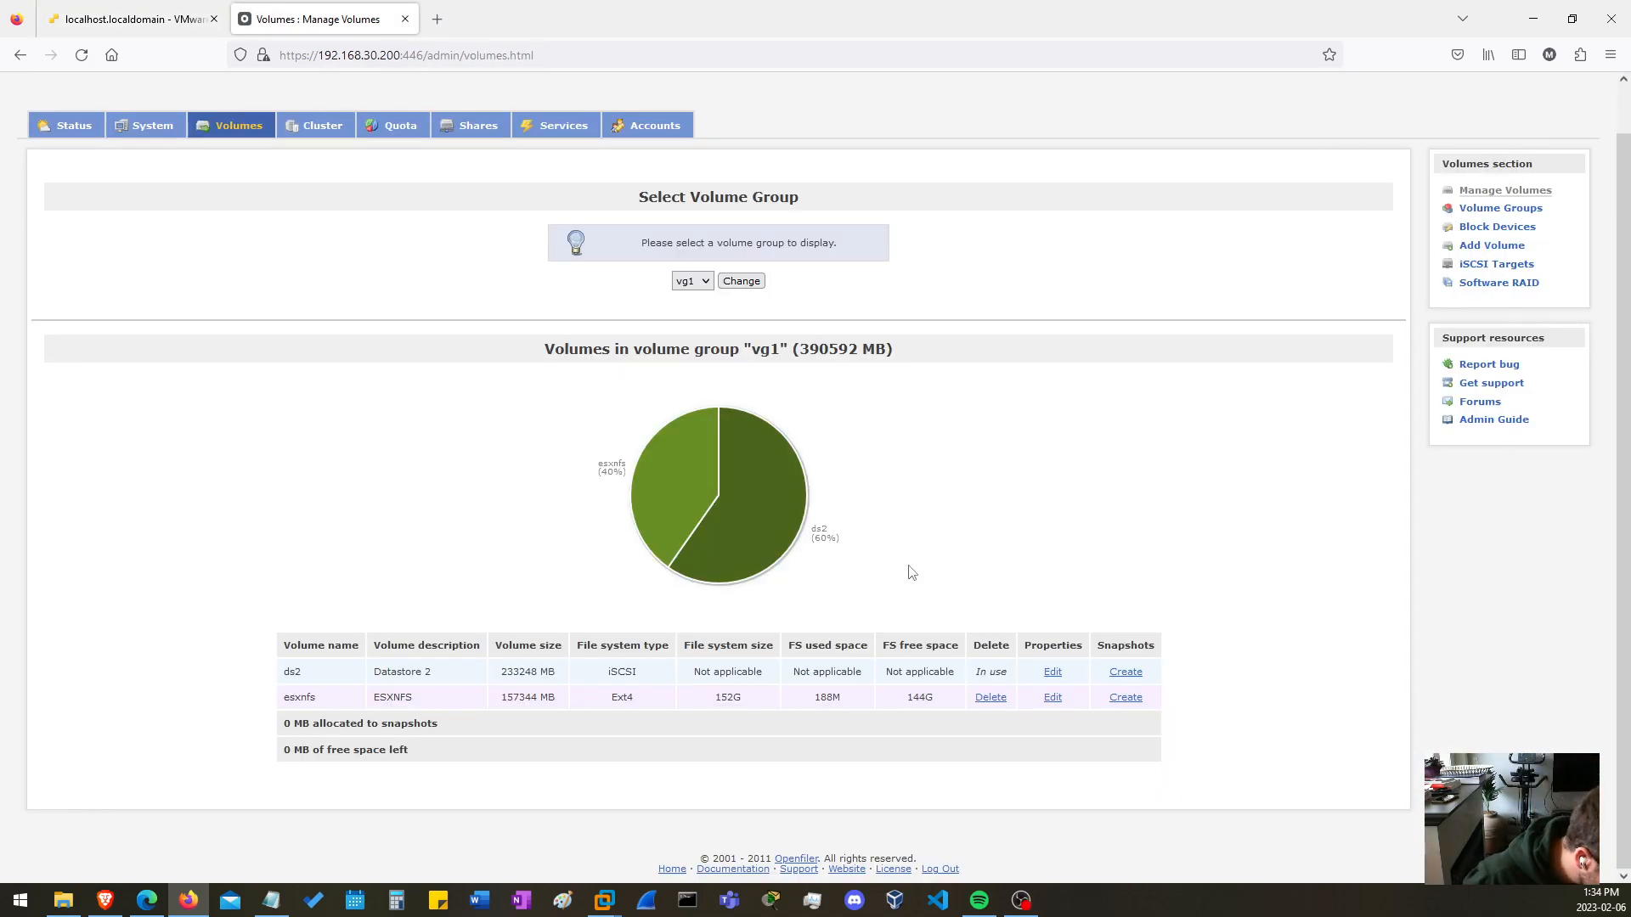
pyautogui.hotkey('ctrl', 'f')
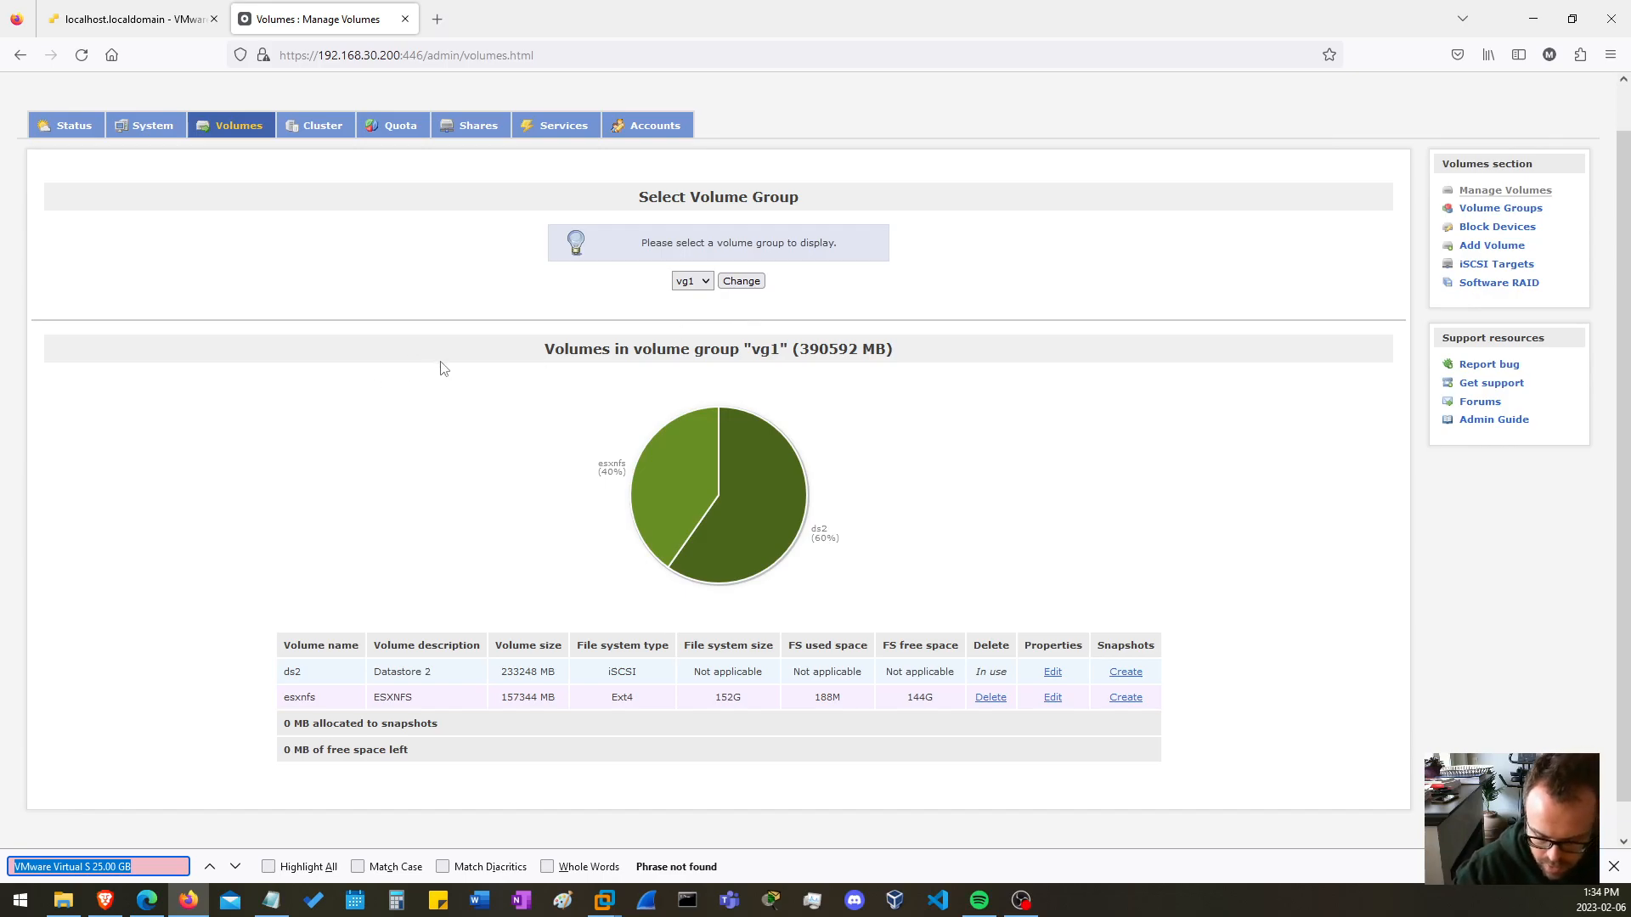
pyautogui.click(560, 130)
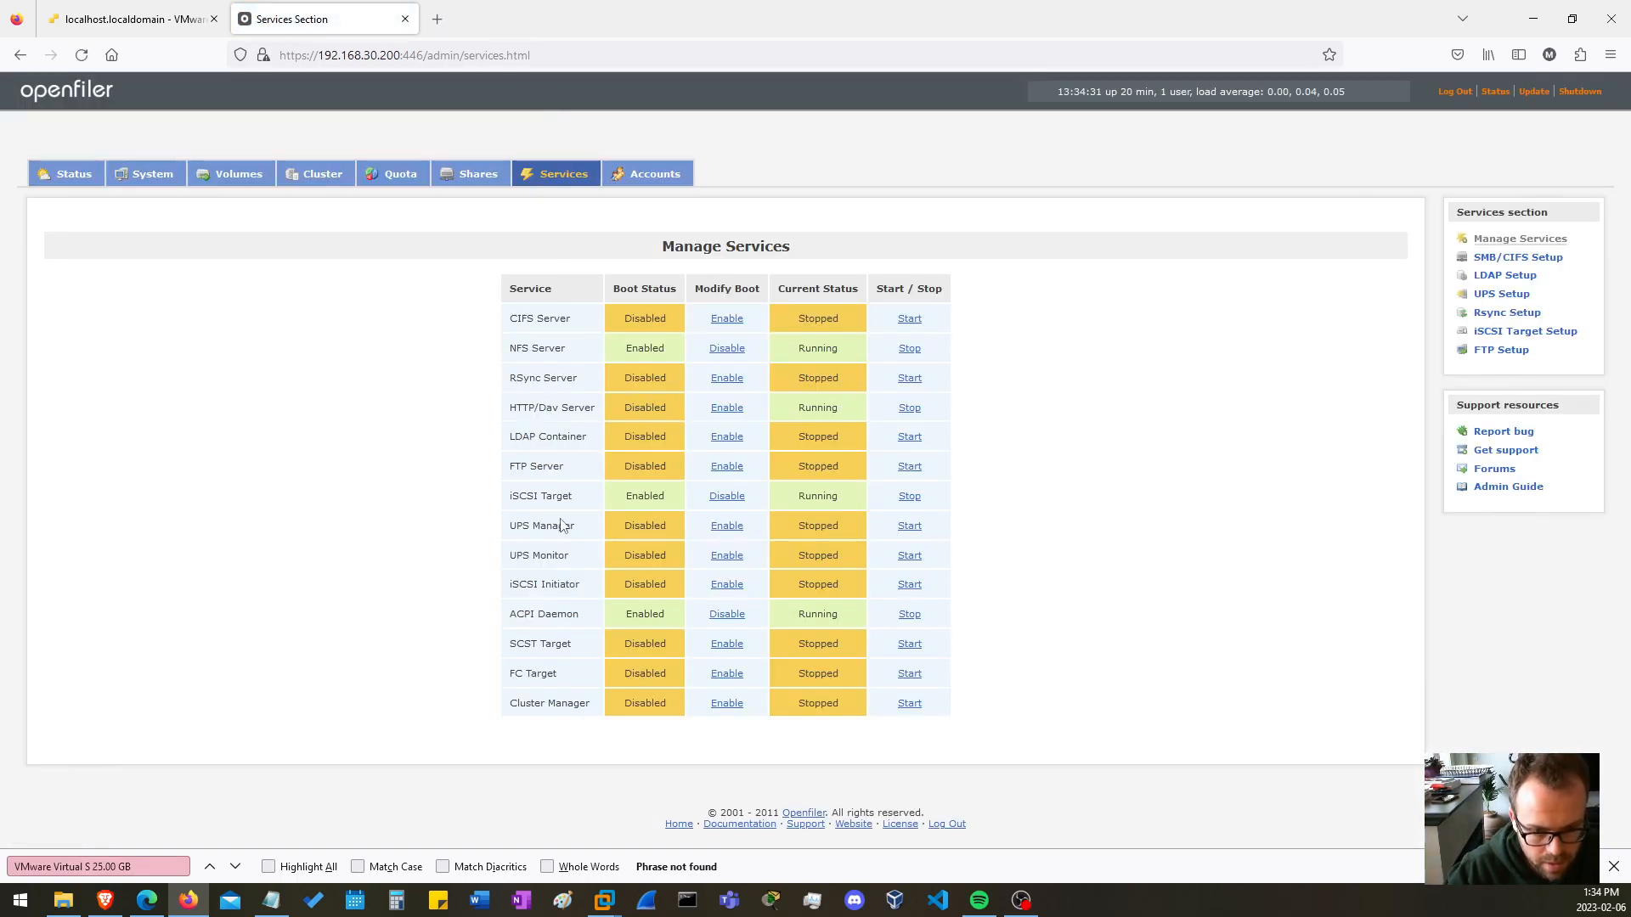
pyautogui.moveTo(518, 496); pyautogui.dragTo(573, 498)
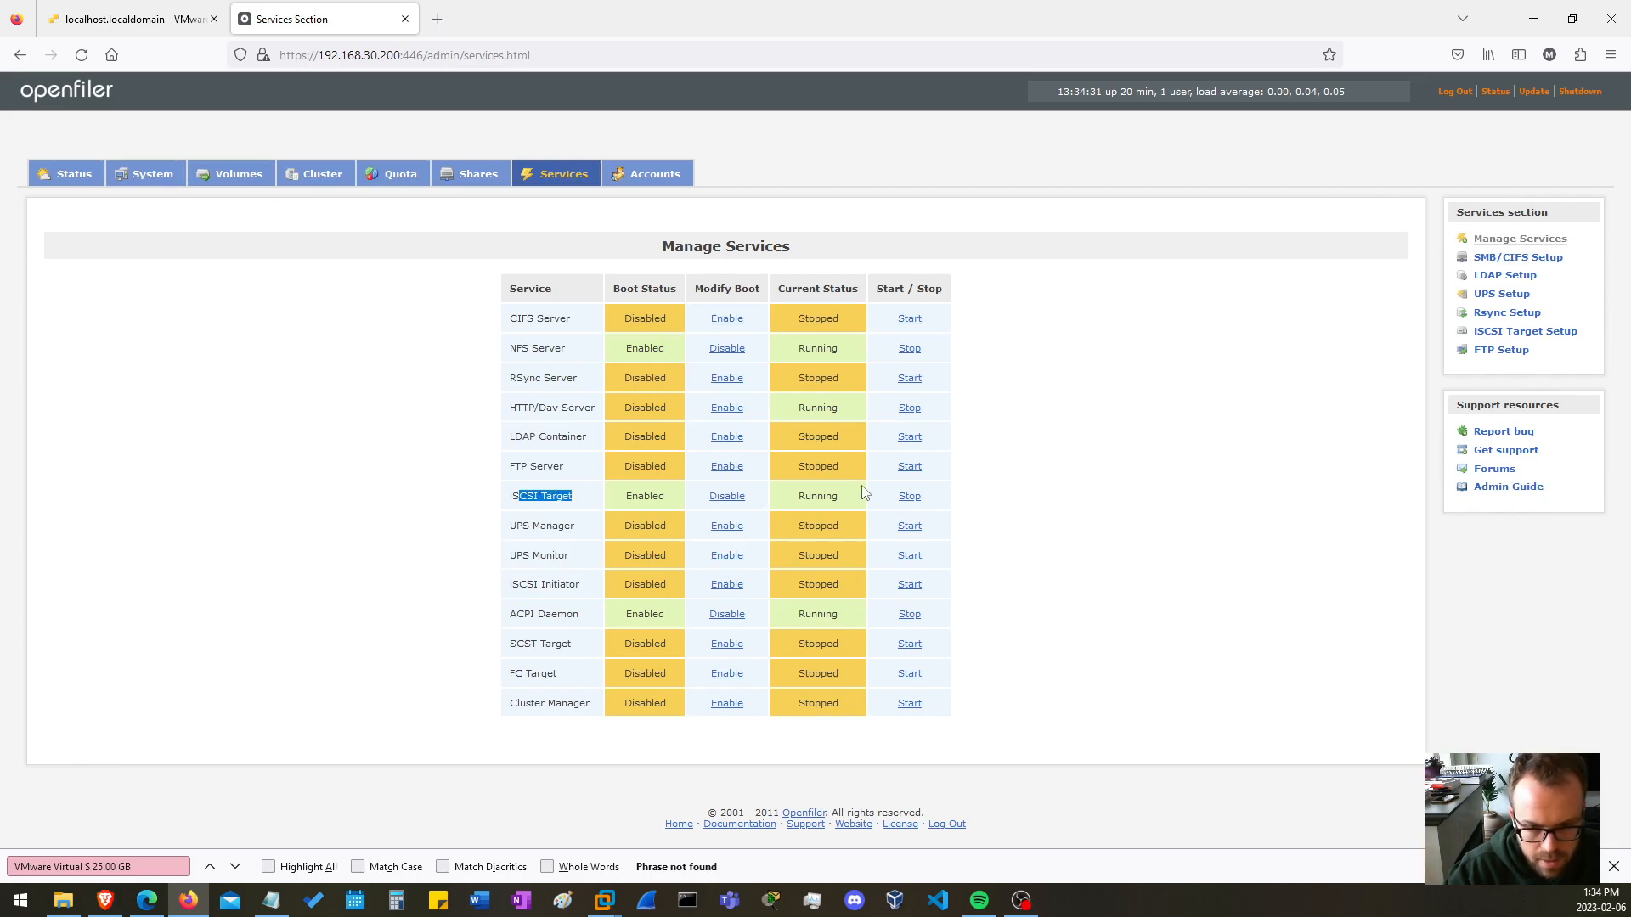
# Open the system's network setup and review the network access entries, leaving BackupNet unmarked for deletion.
pyautogui.click(151, 183)
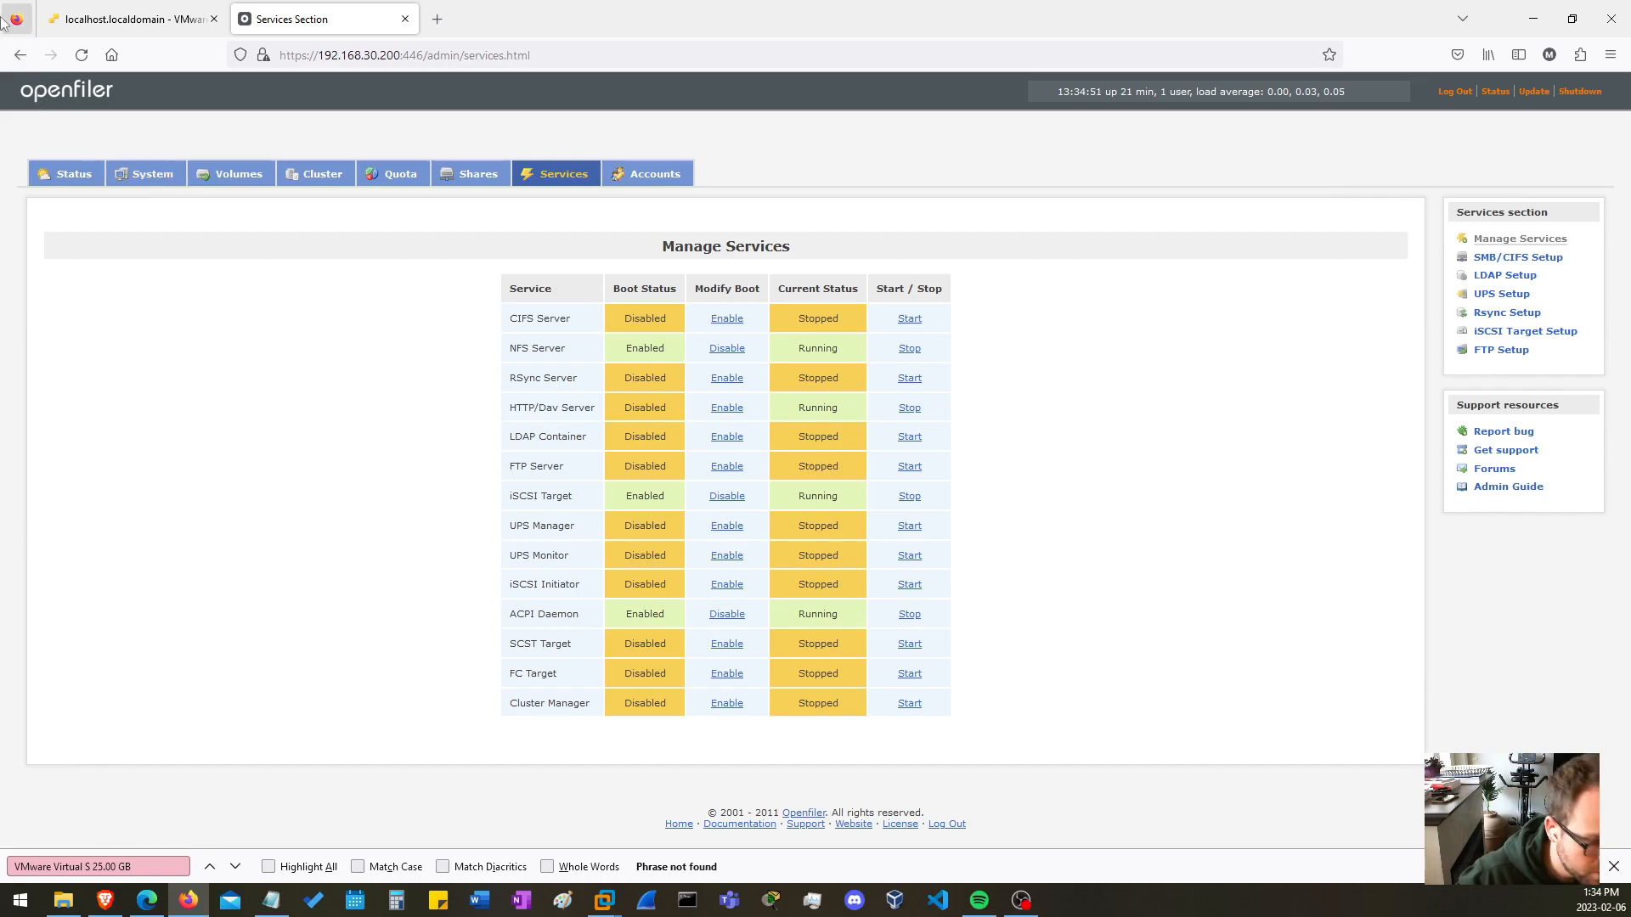
pyautogui.click(136, 176)
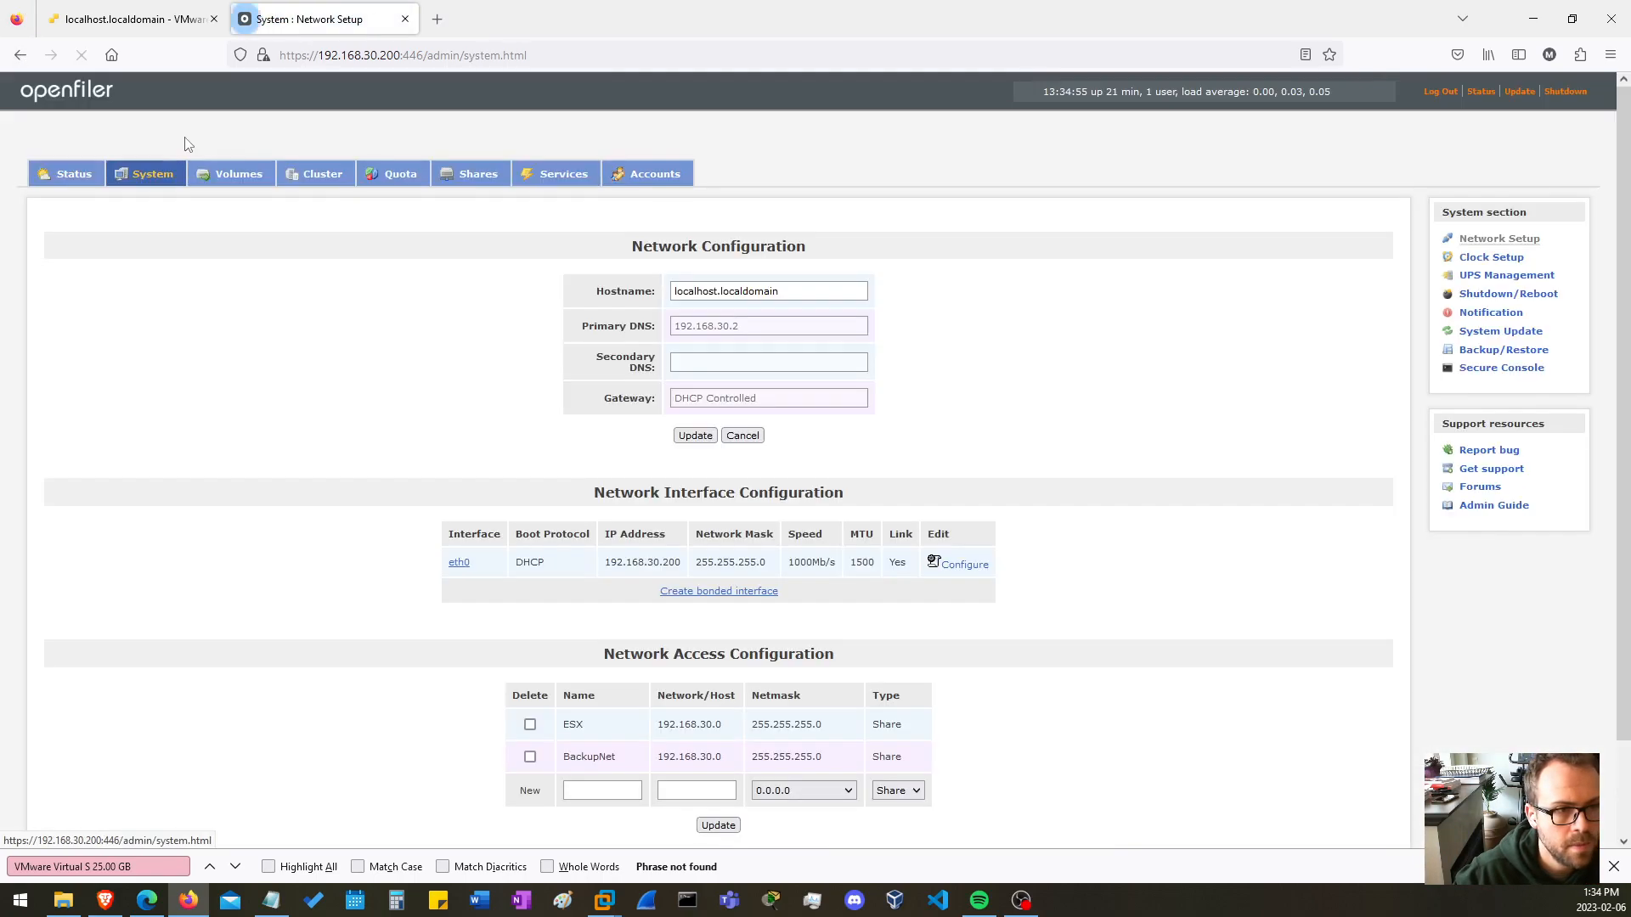
pyautogui.scroll(-2, 730, 662)
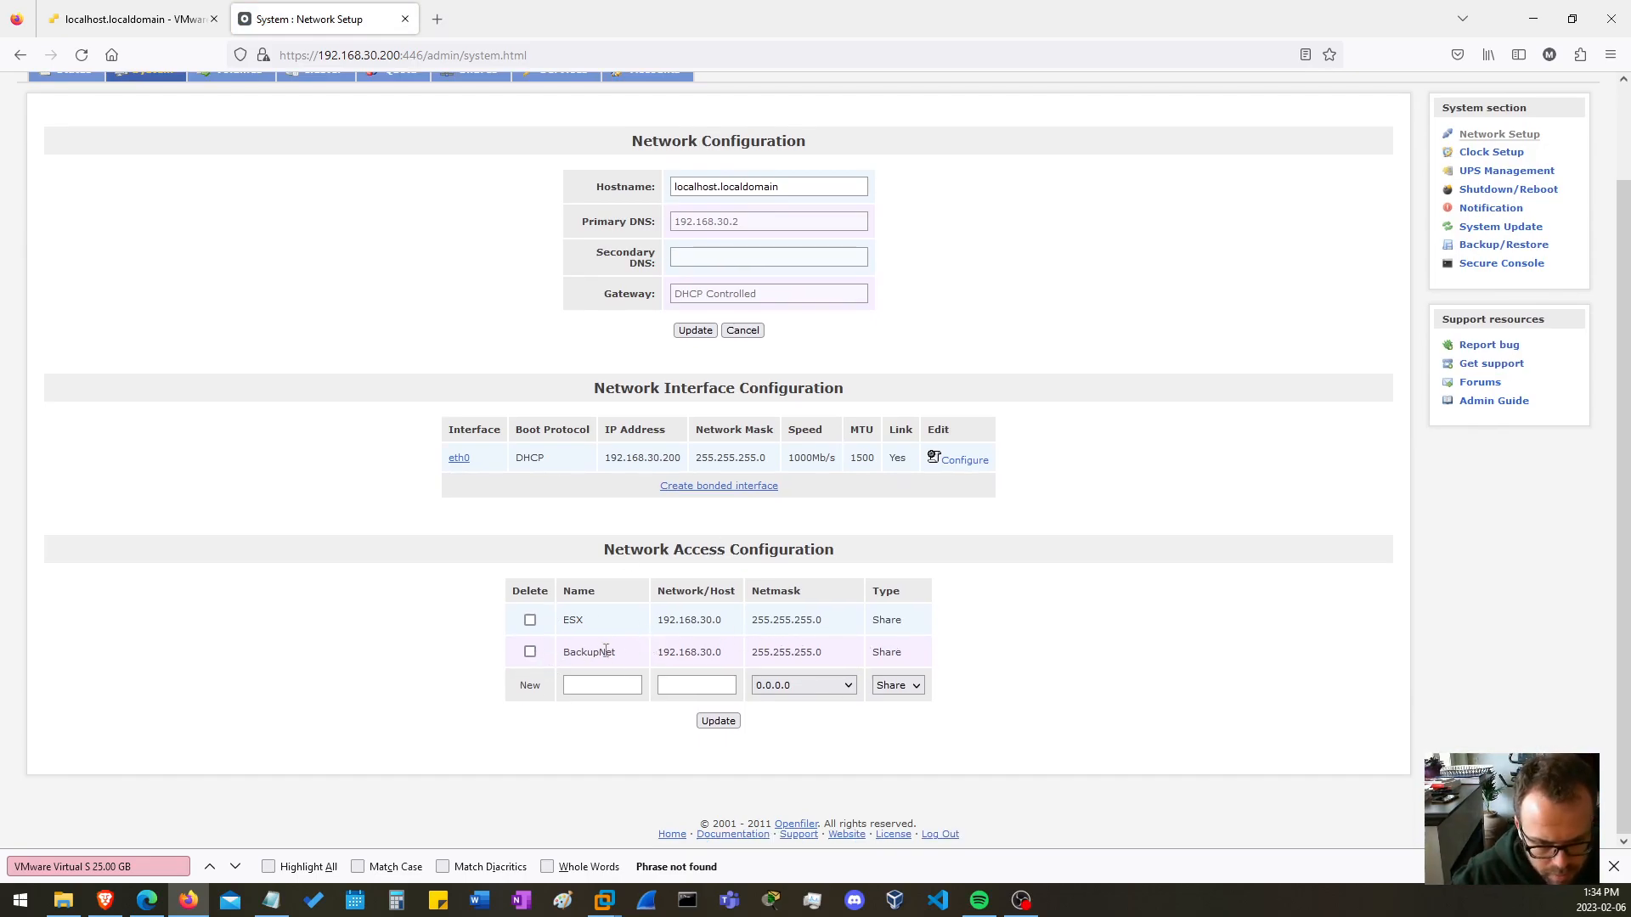
pyautogui.click(530, 652)
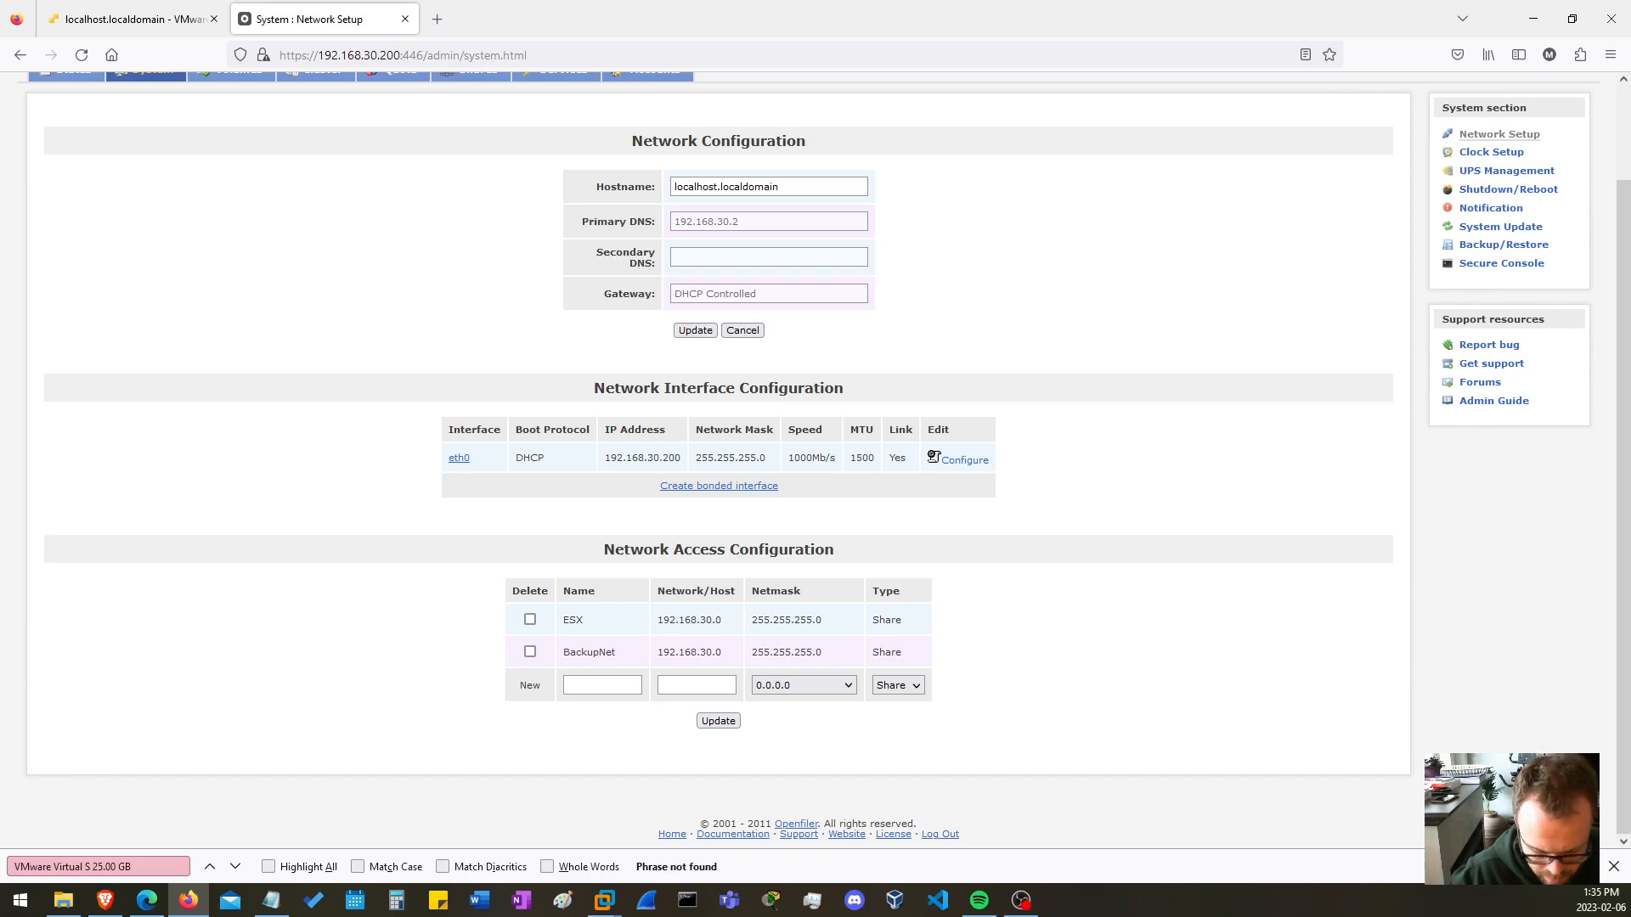
# Check the IP address noted in Notepad, then inspect the name and type fields of the blank network access entry in Openfiler.
pyautogui.hotkey('alt', 'Tab')
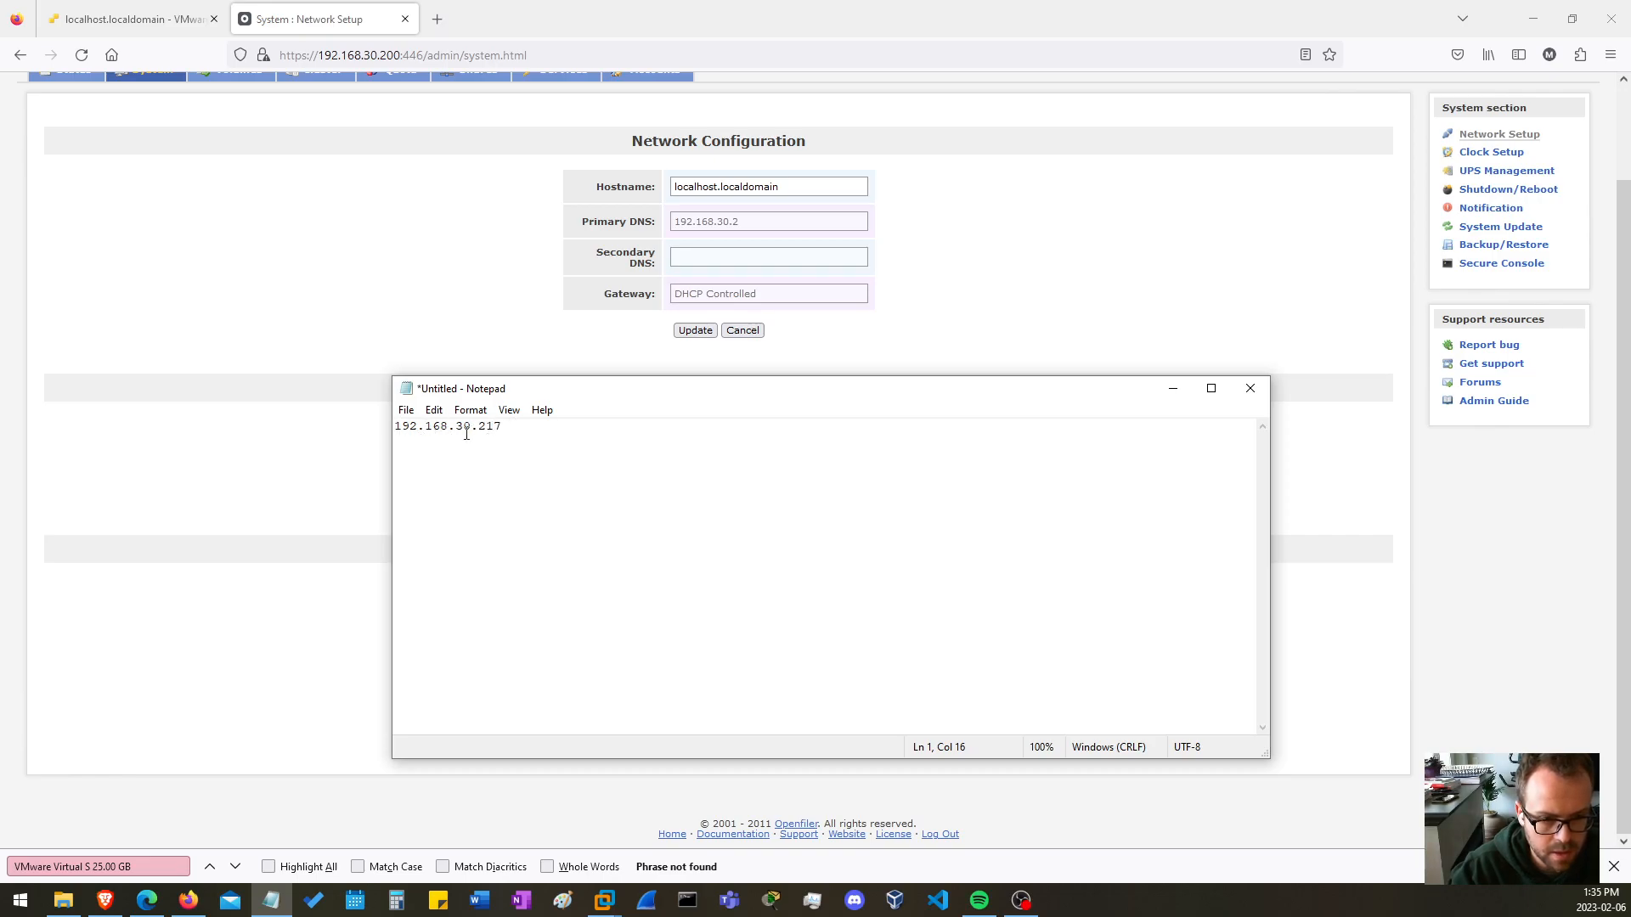
pyautogui.click(1173, 388)
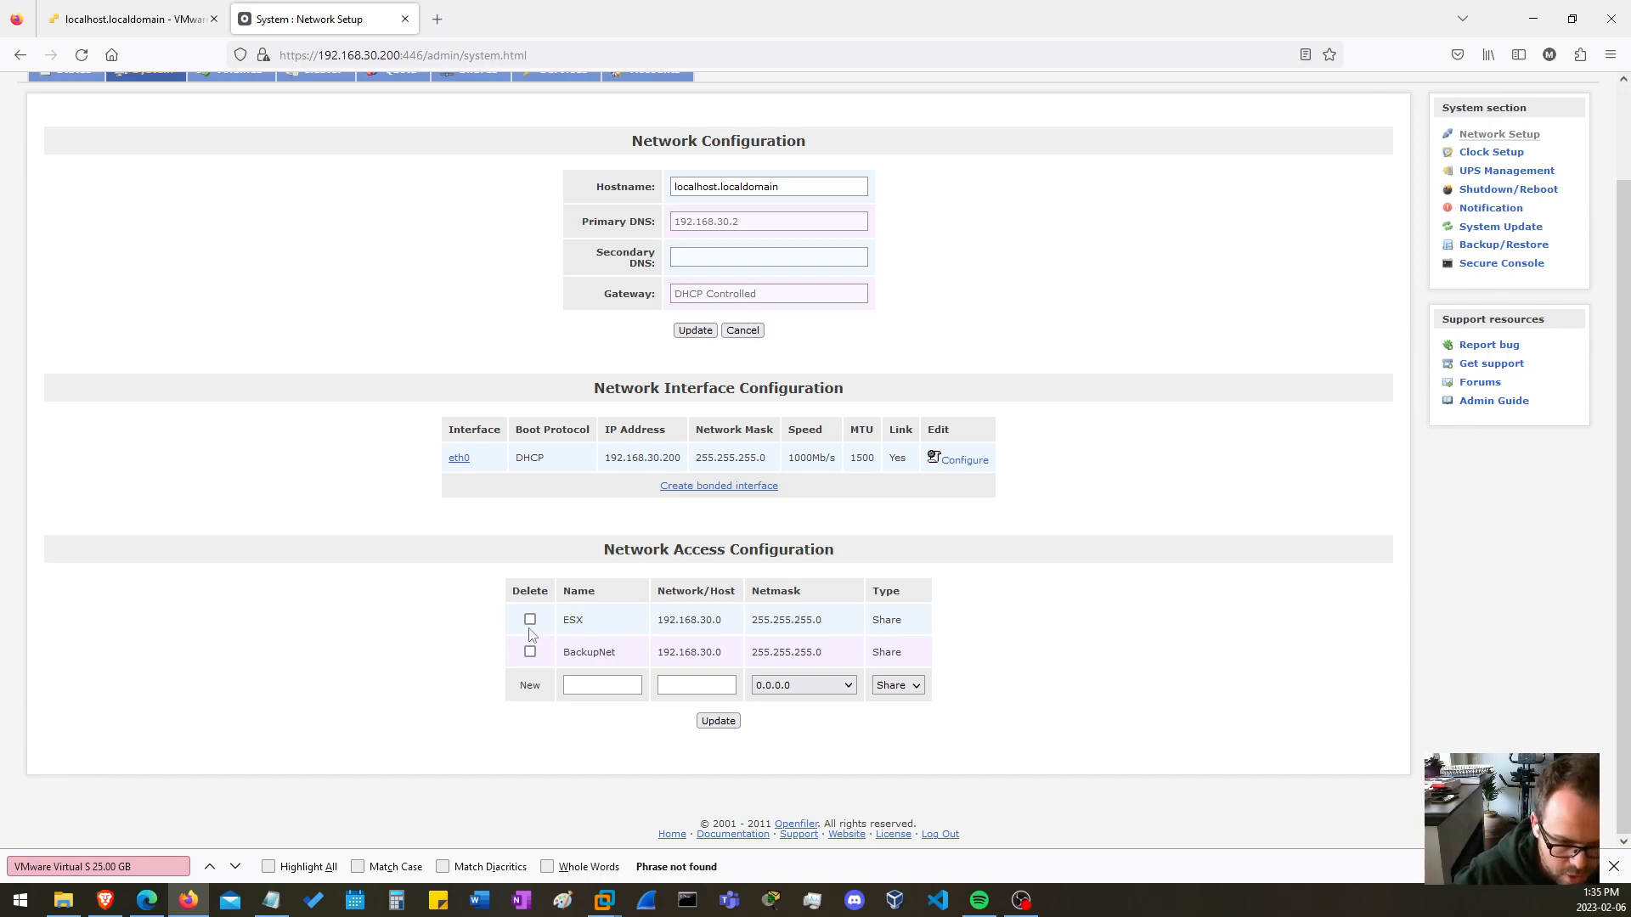
pyautogui.click(585, 685)
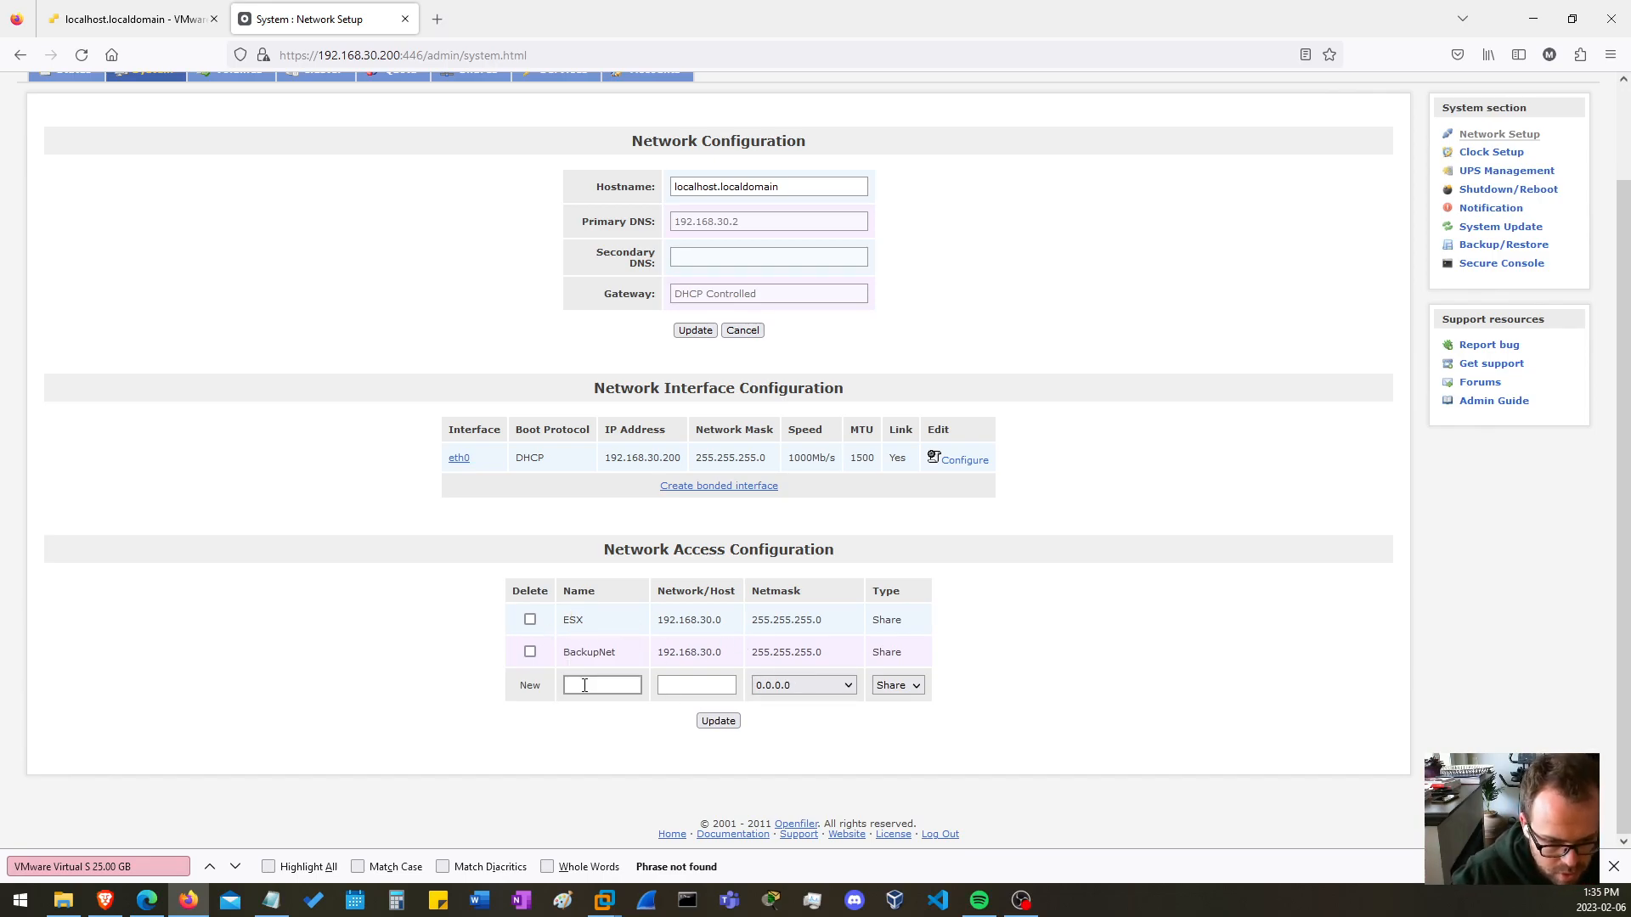
pyautogui.click(911, 686)
pyautogui.click(910, 687)
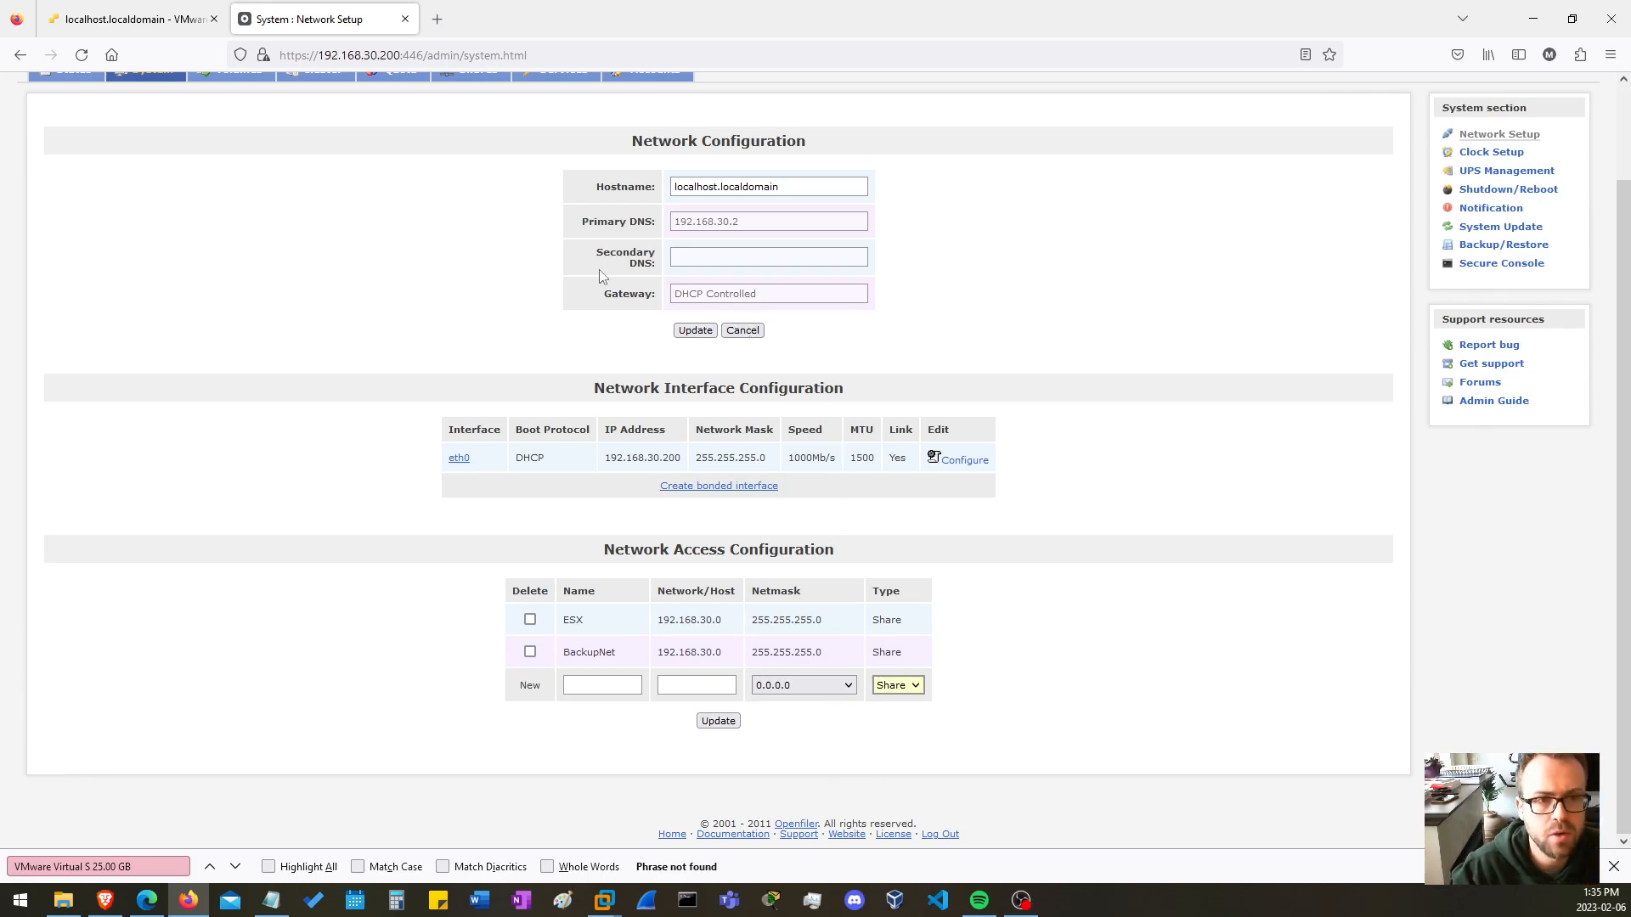
# Add the iSCSI target iqn.2006-01.com.openfiler:tsn.4f01912c024b under the volumes' iSCSI targets and check the list of existing targets.
pyautogui.scroll(2, 600, 270)
pyautogui.click(233, 174)
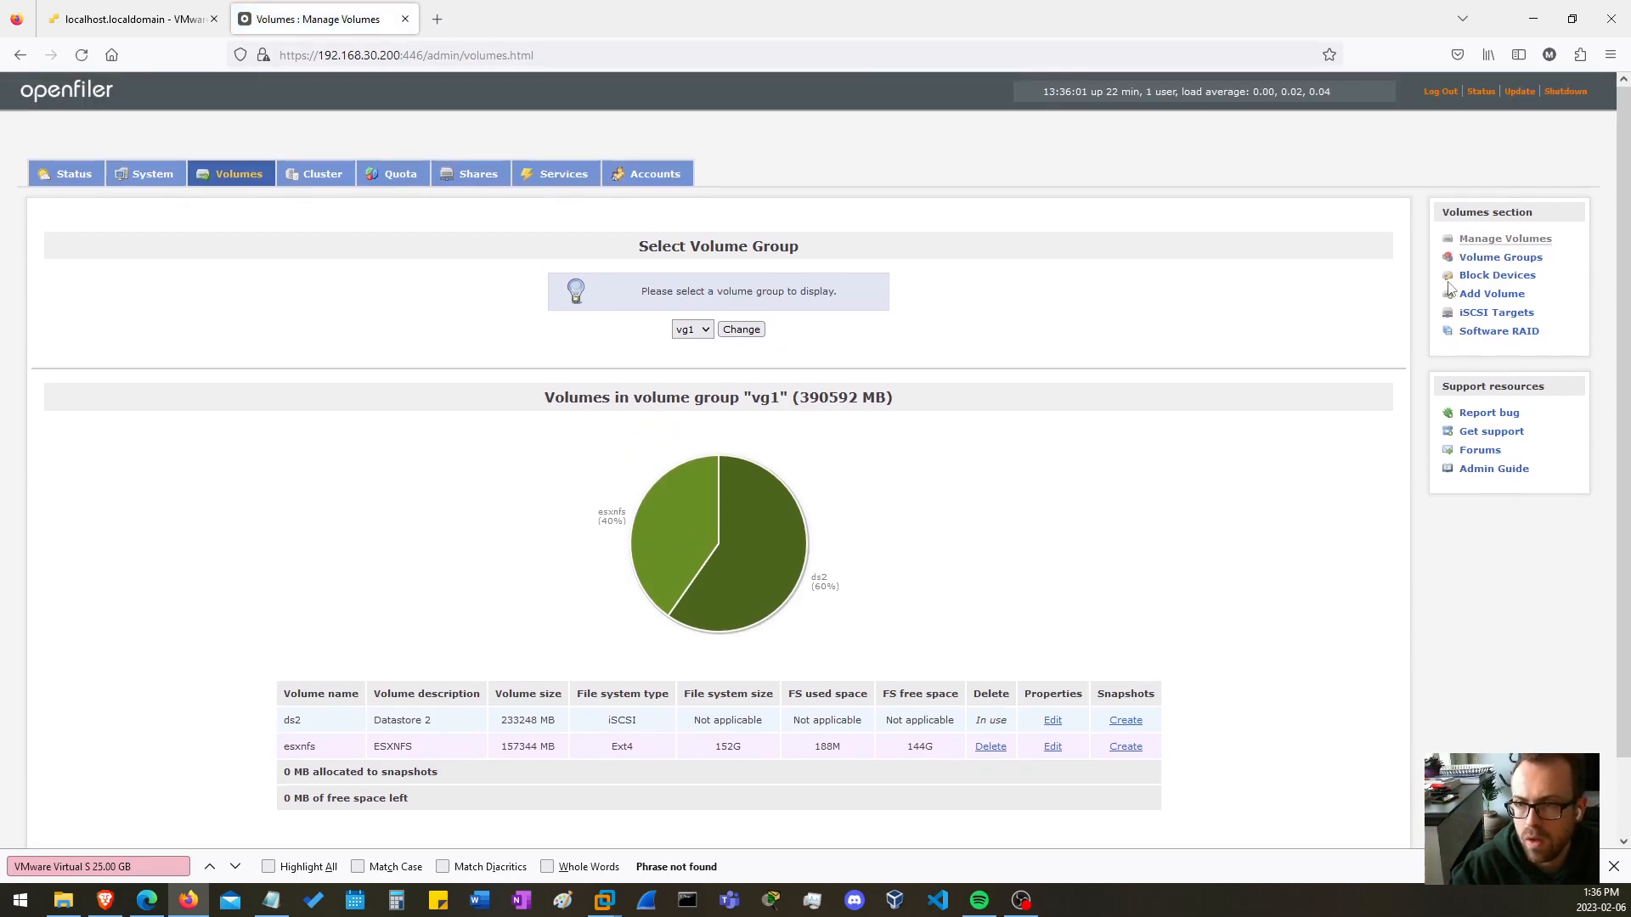
pyautogui.click(1484, 315)
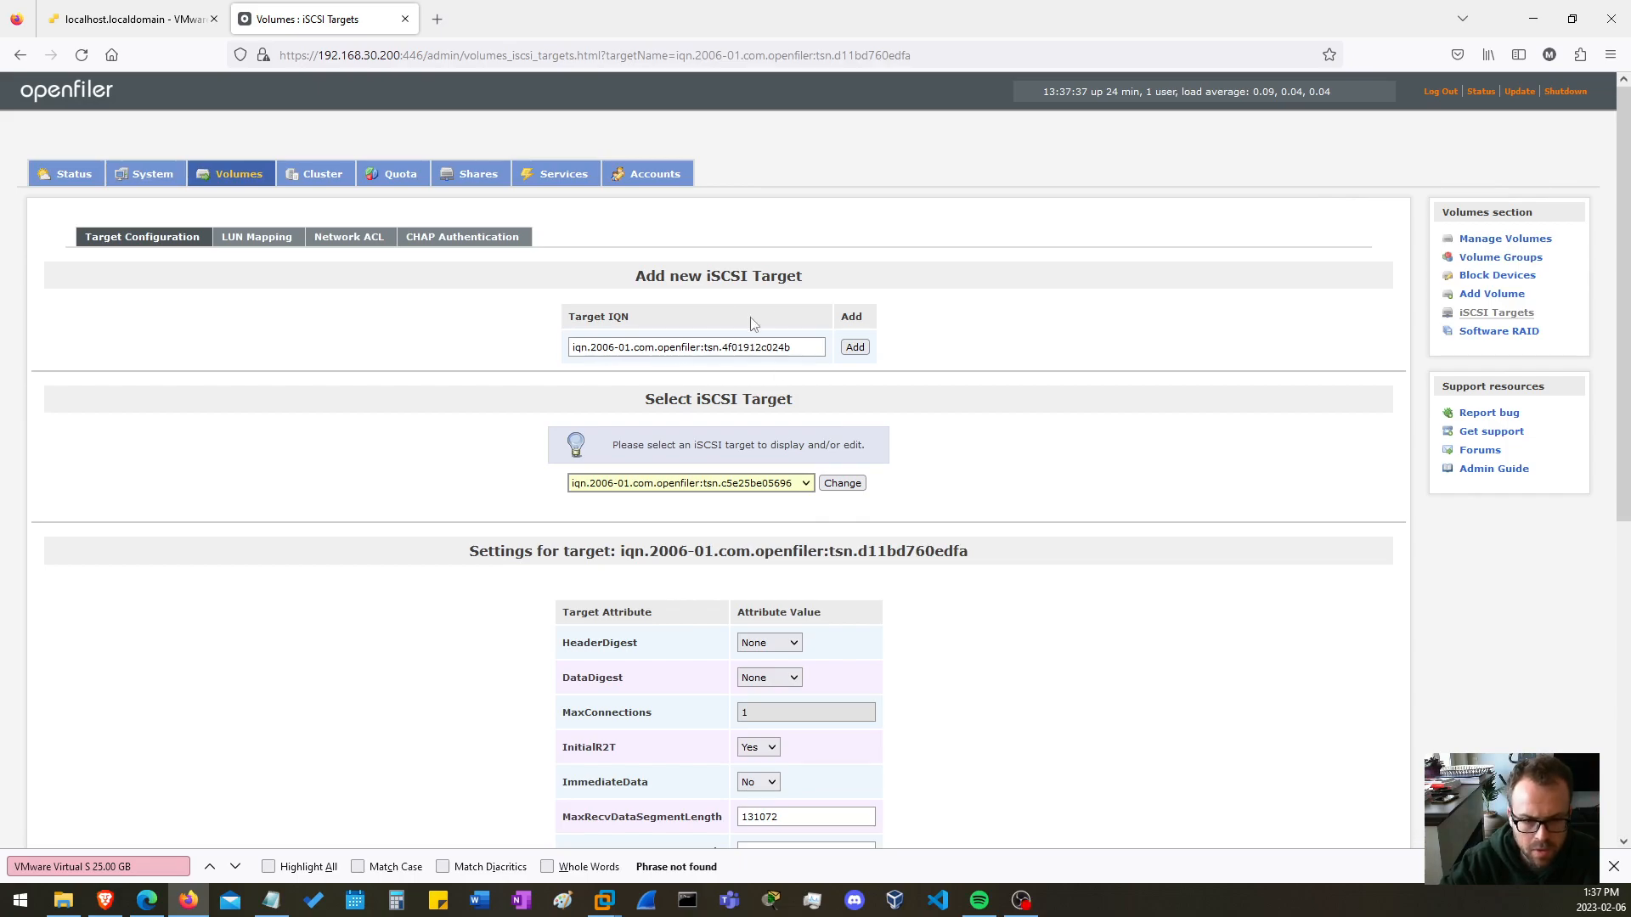
pyautogui.click(854, 347)
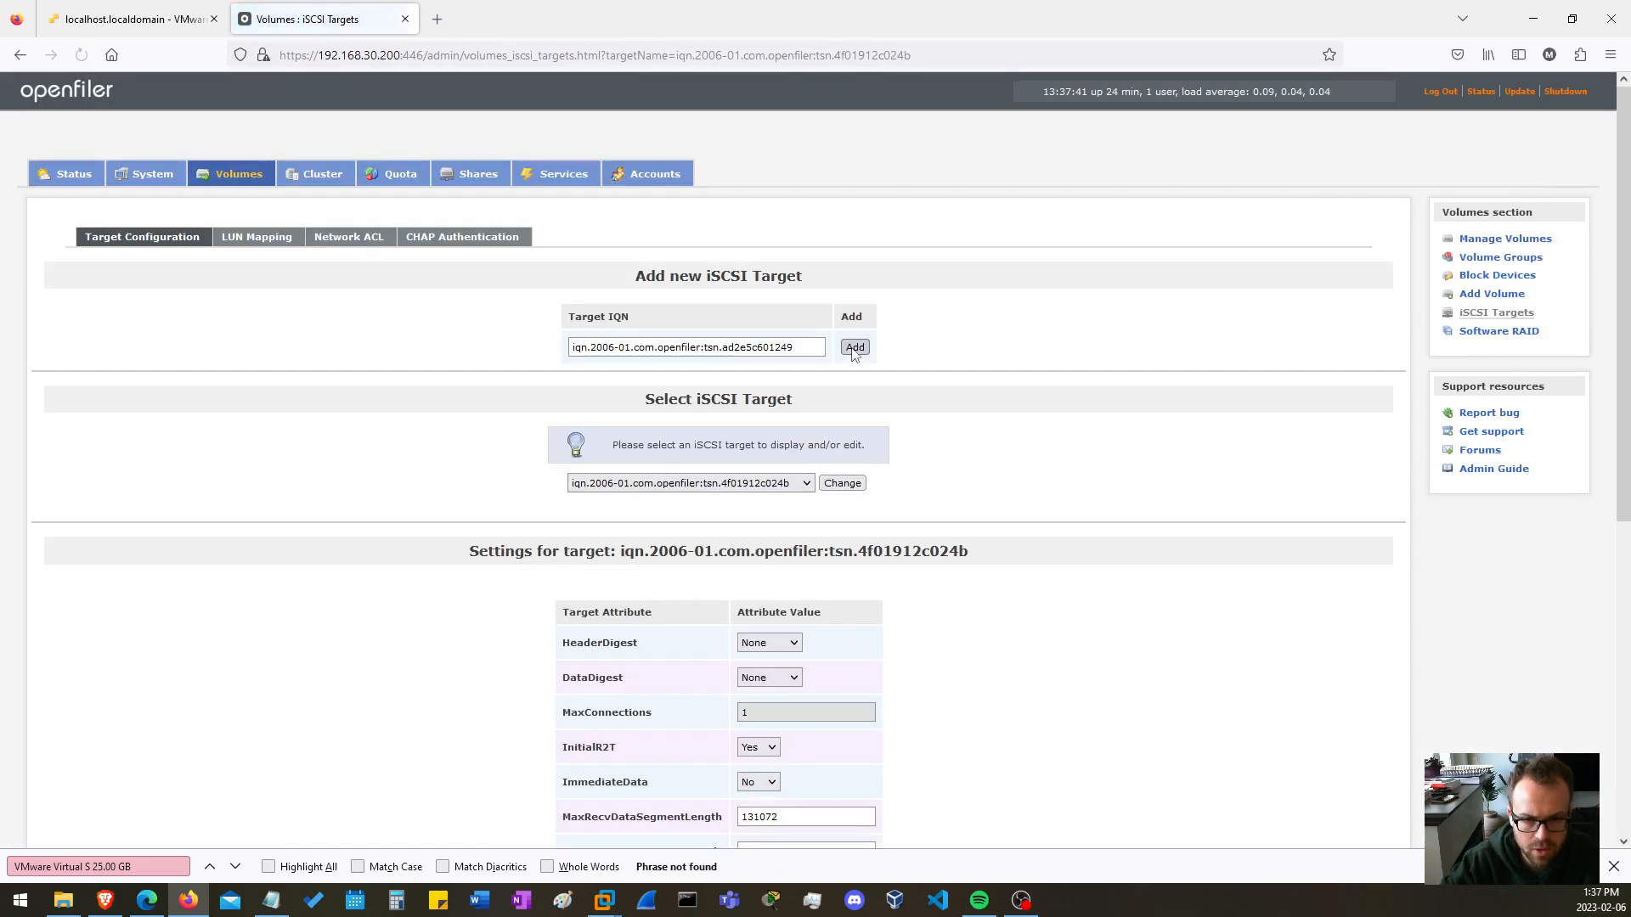
pyautogui.click(803, 484)
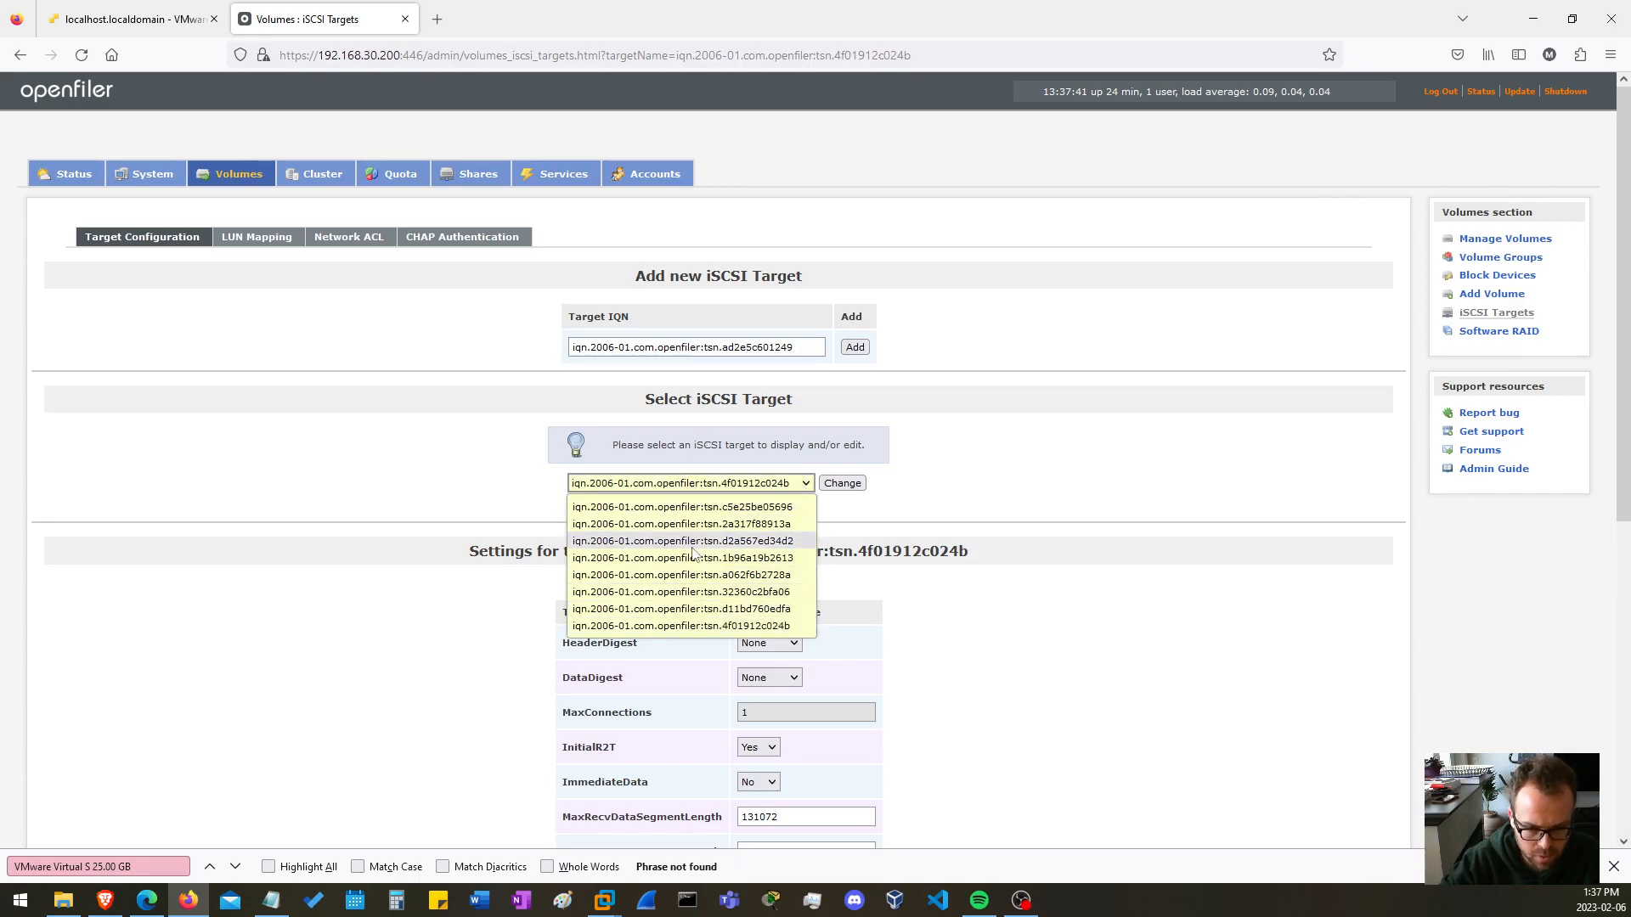
pyautogui.click(476, 473)
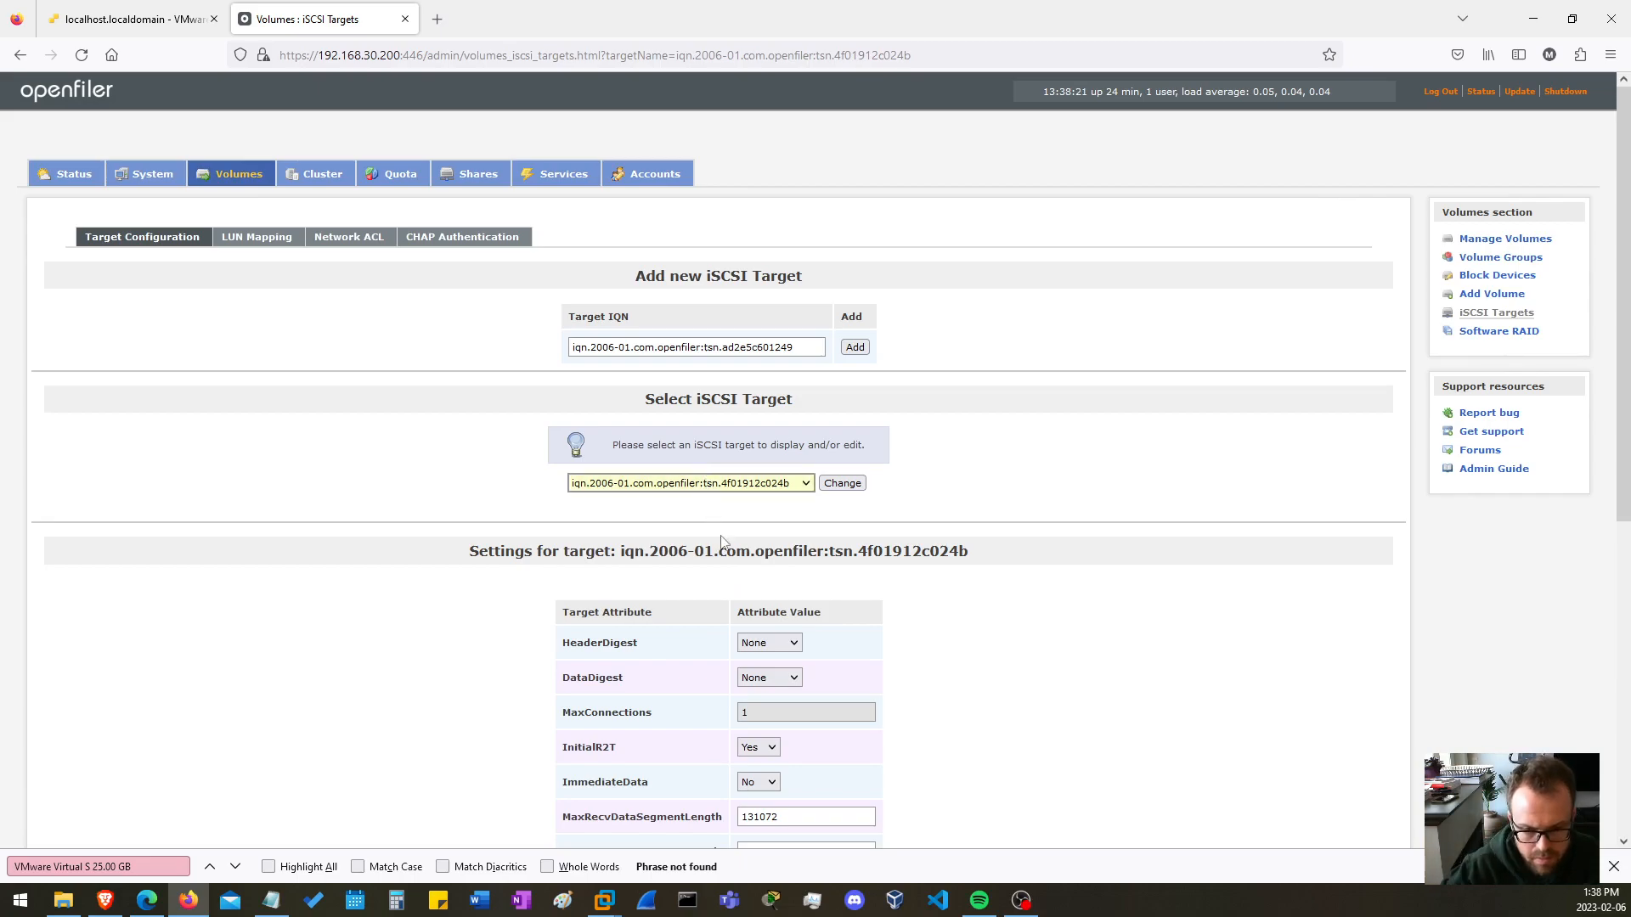
# Review the new target's LUN mapping, then change the ESX network's access in its Network ACL and update it.
pyautogui.click(256, 239)
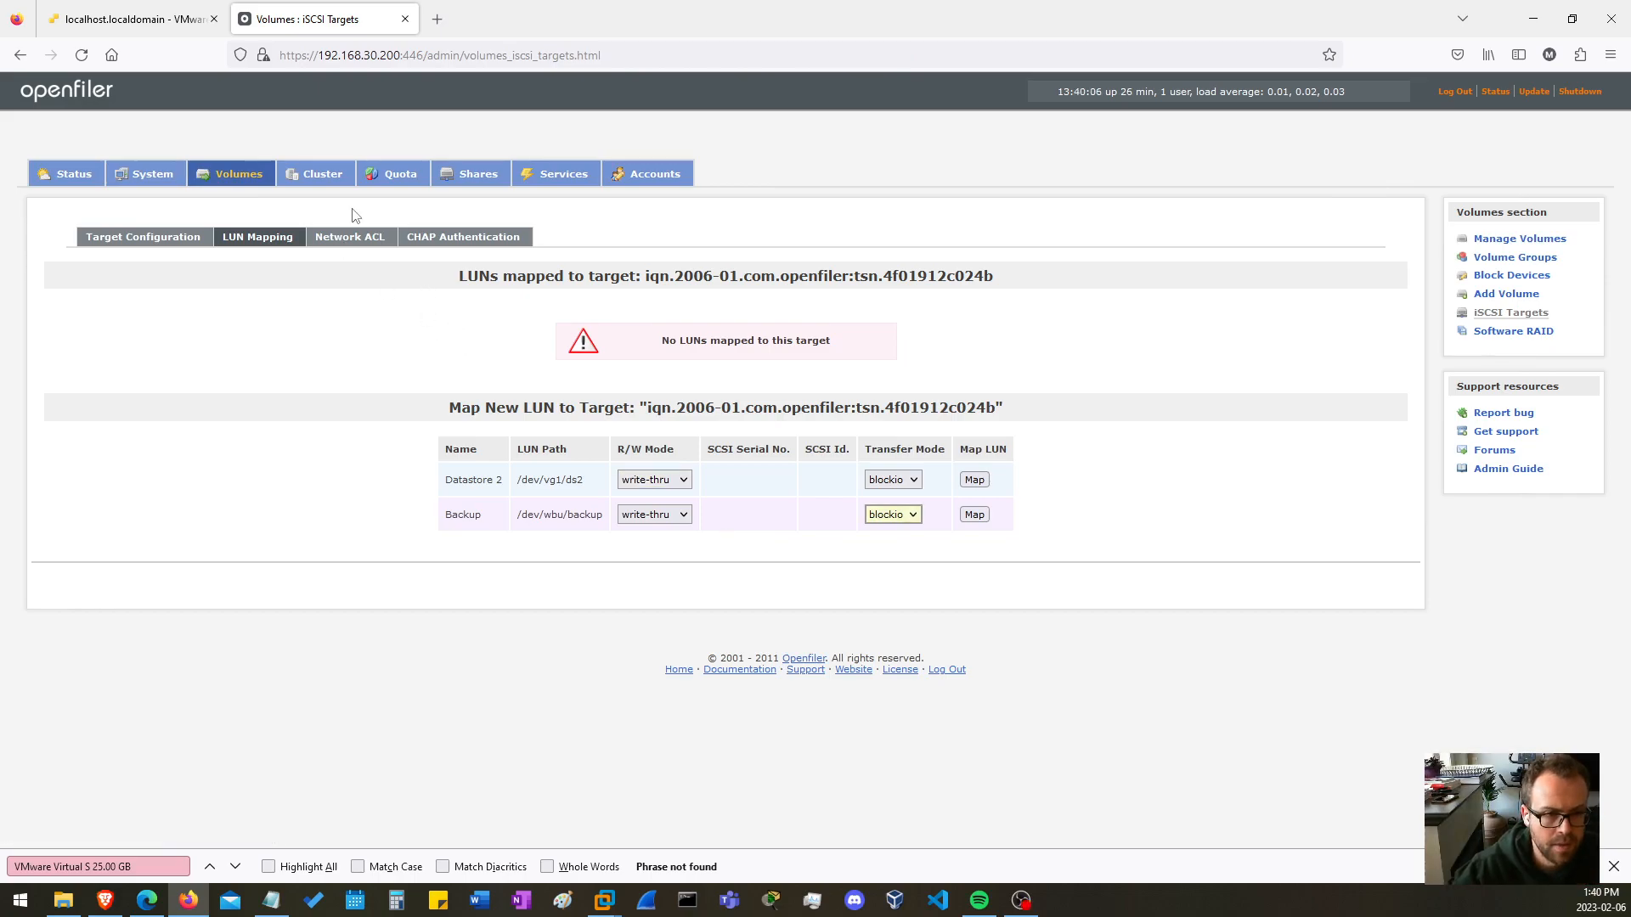
pyautogui.click(349, 238)
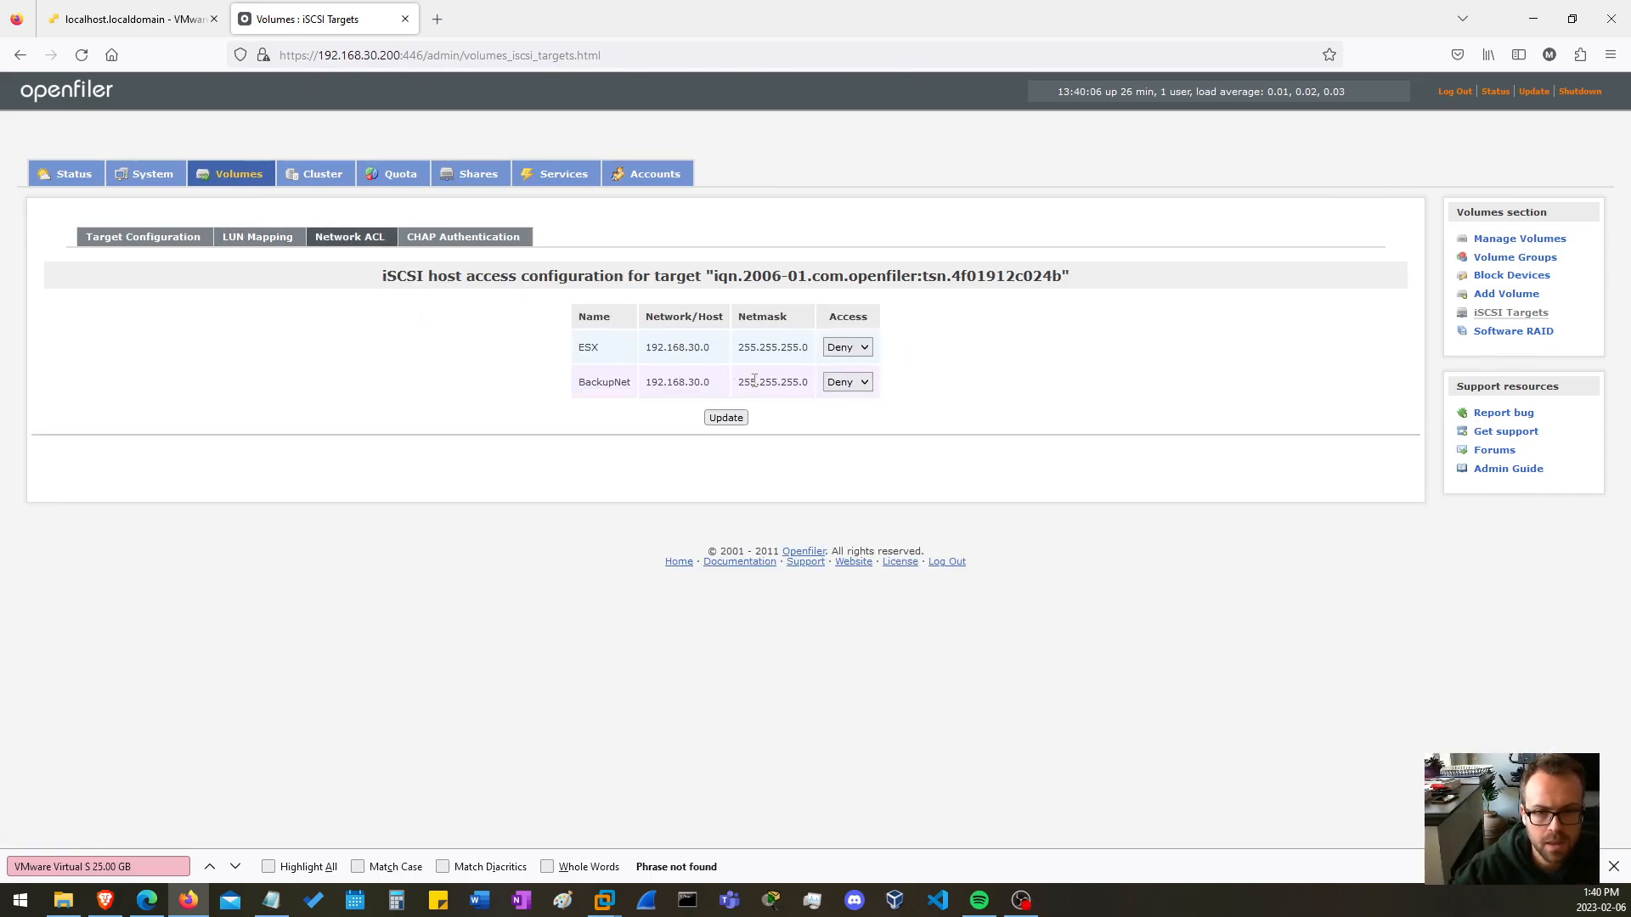
pyautogui.moveTo(596, 345); pyautogui.dragTo(850, 349)
pyautogui.click(853, 352)
pyautogui.click(845, 390)
pyautogui.click(726, 417)
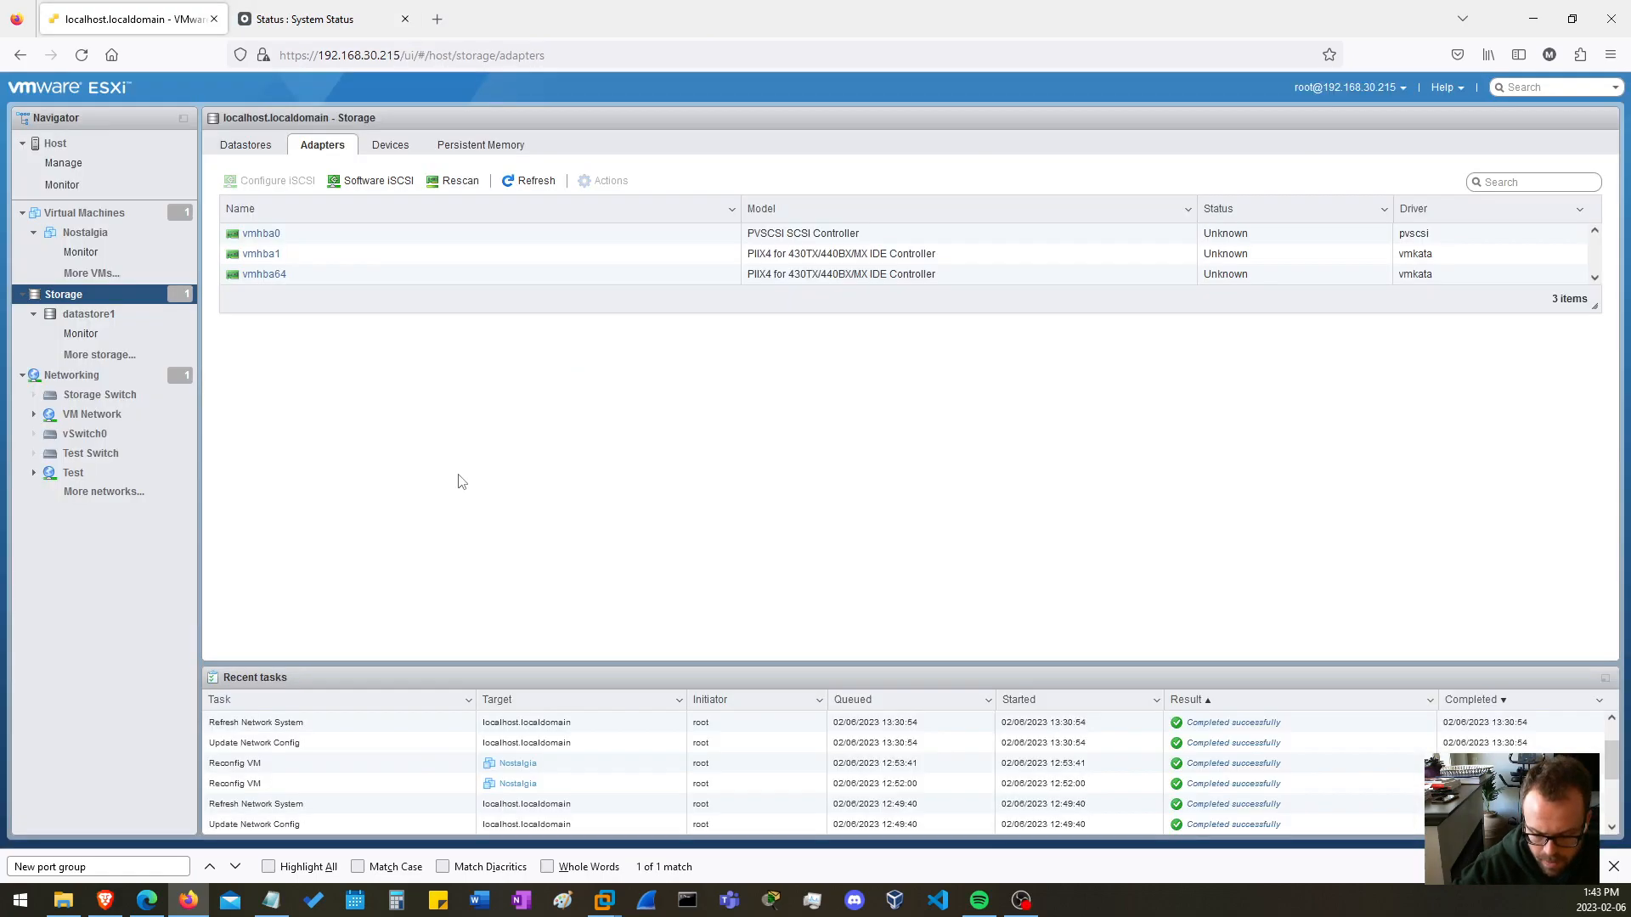
# Glance at Openfiler's system status, then return to the VMware ESXi web client and view the host's datastores and storage adapters.
pyautogui.click(306, 19)
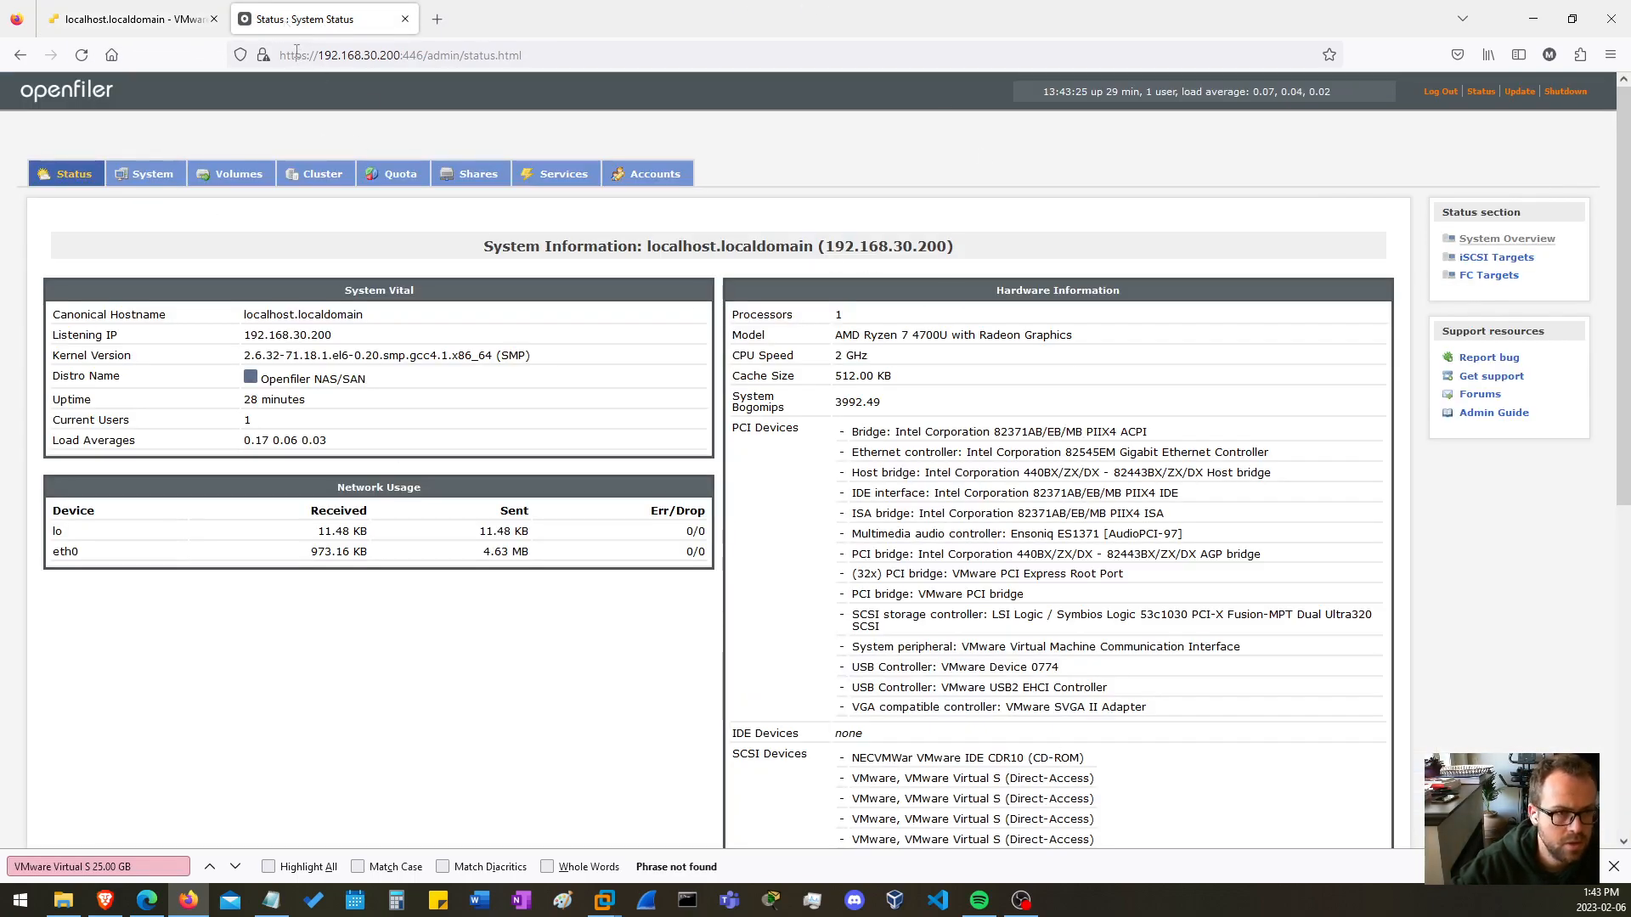
pyautogui.click(132, 19)
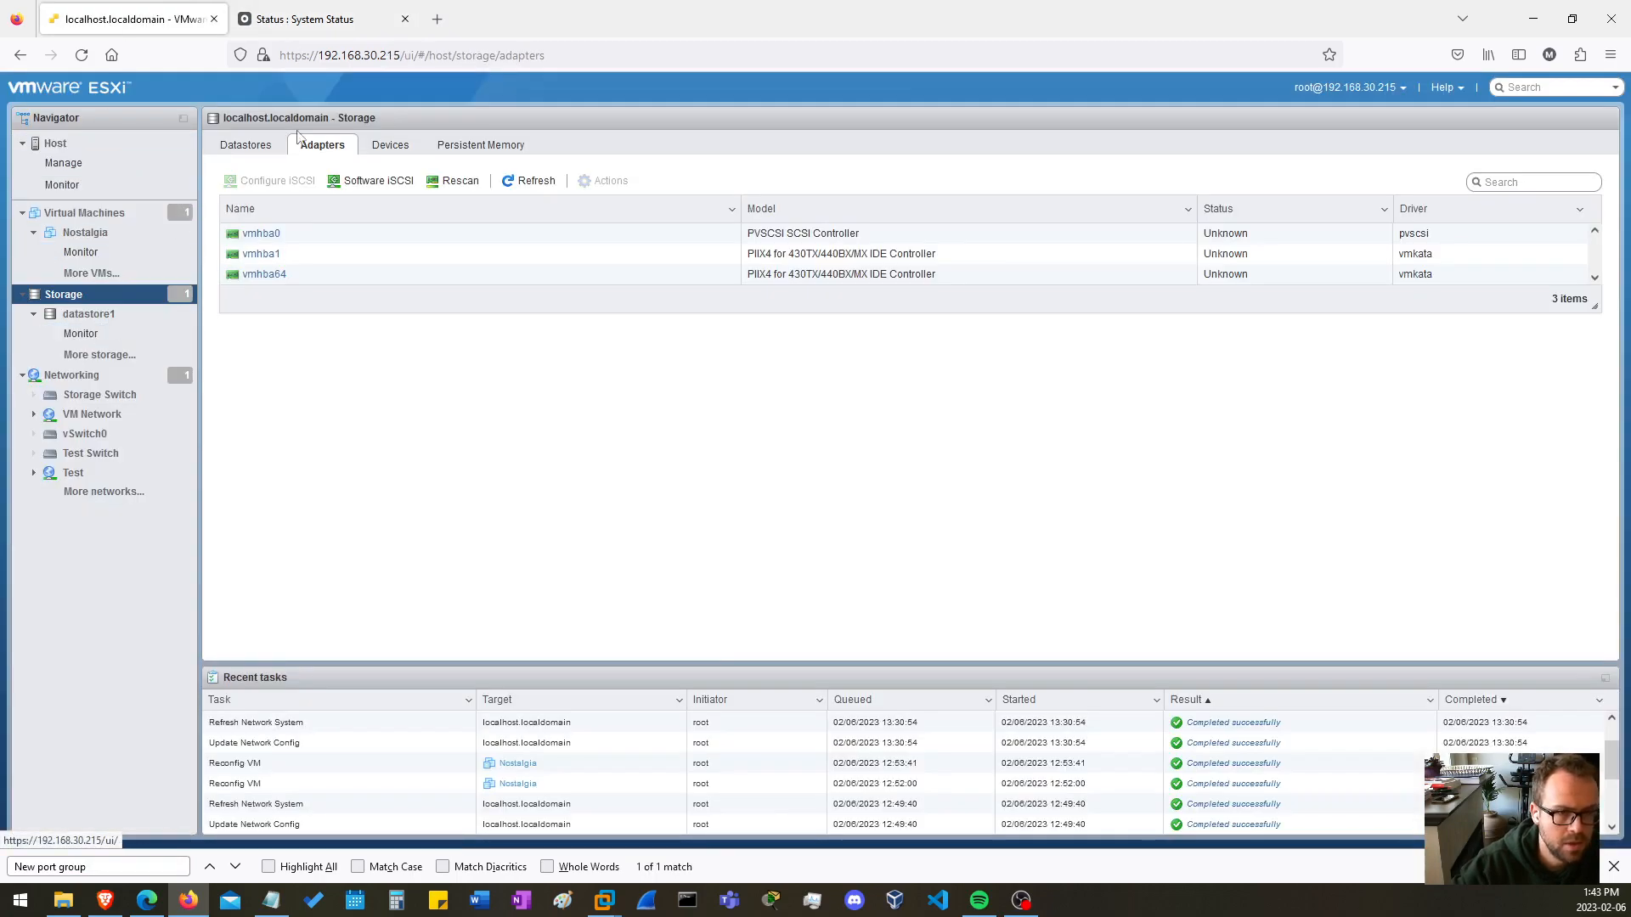
pyautogui.click(69, 299)
pyautogui.click(246, 152)
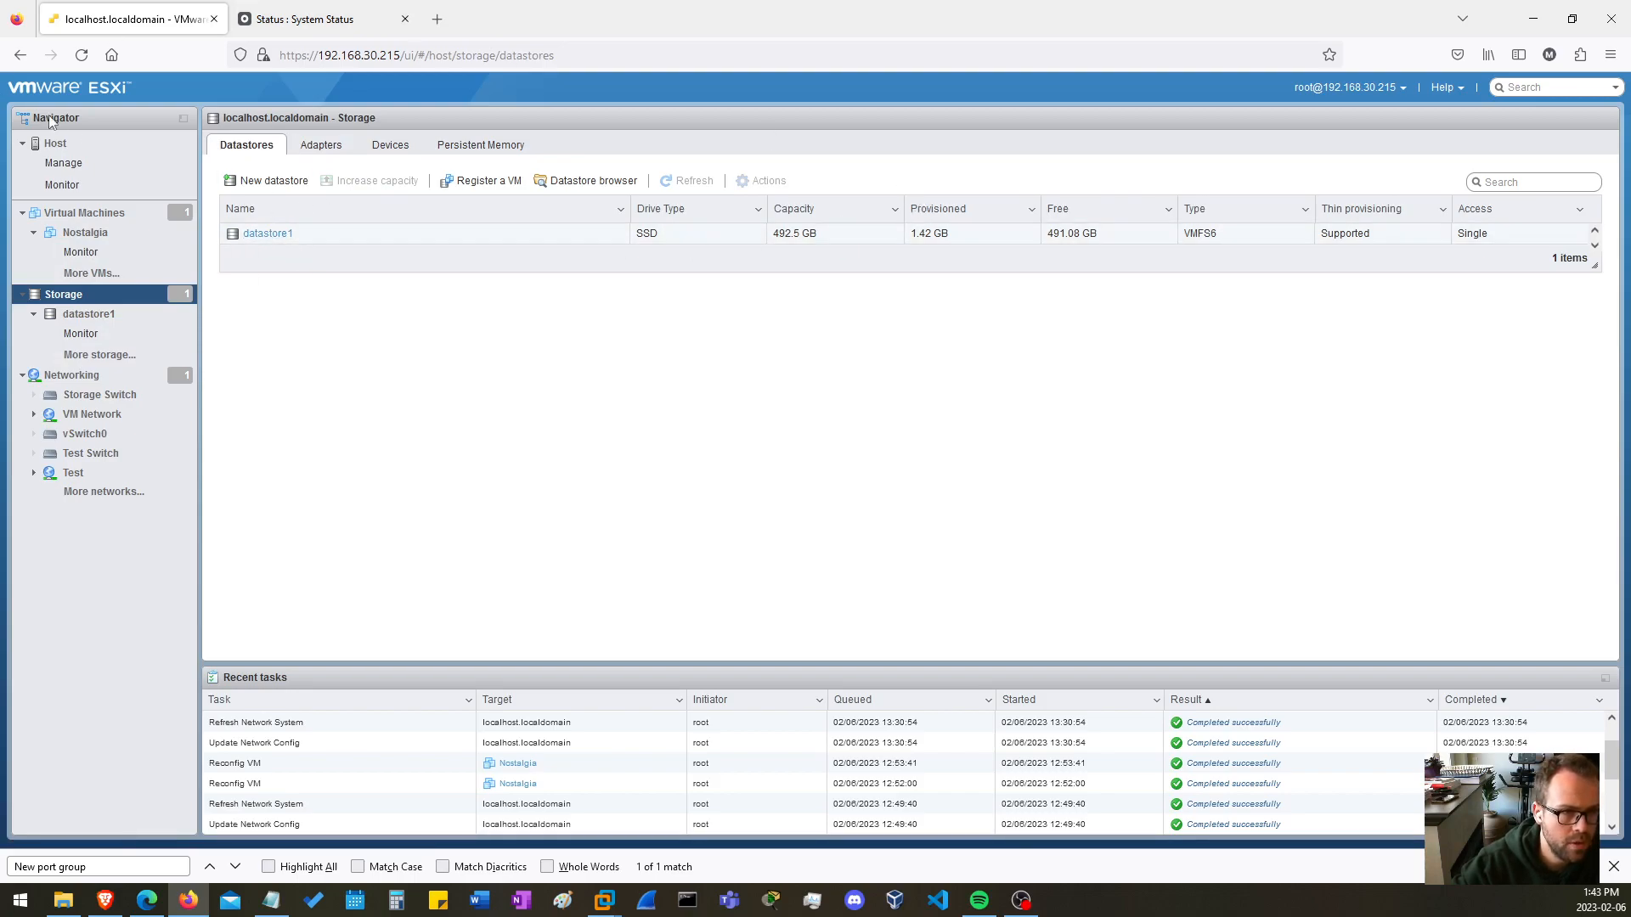
pyautogui.click(334, 150)
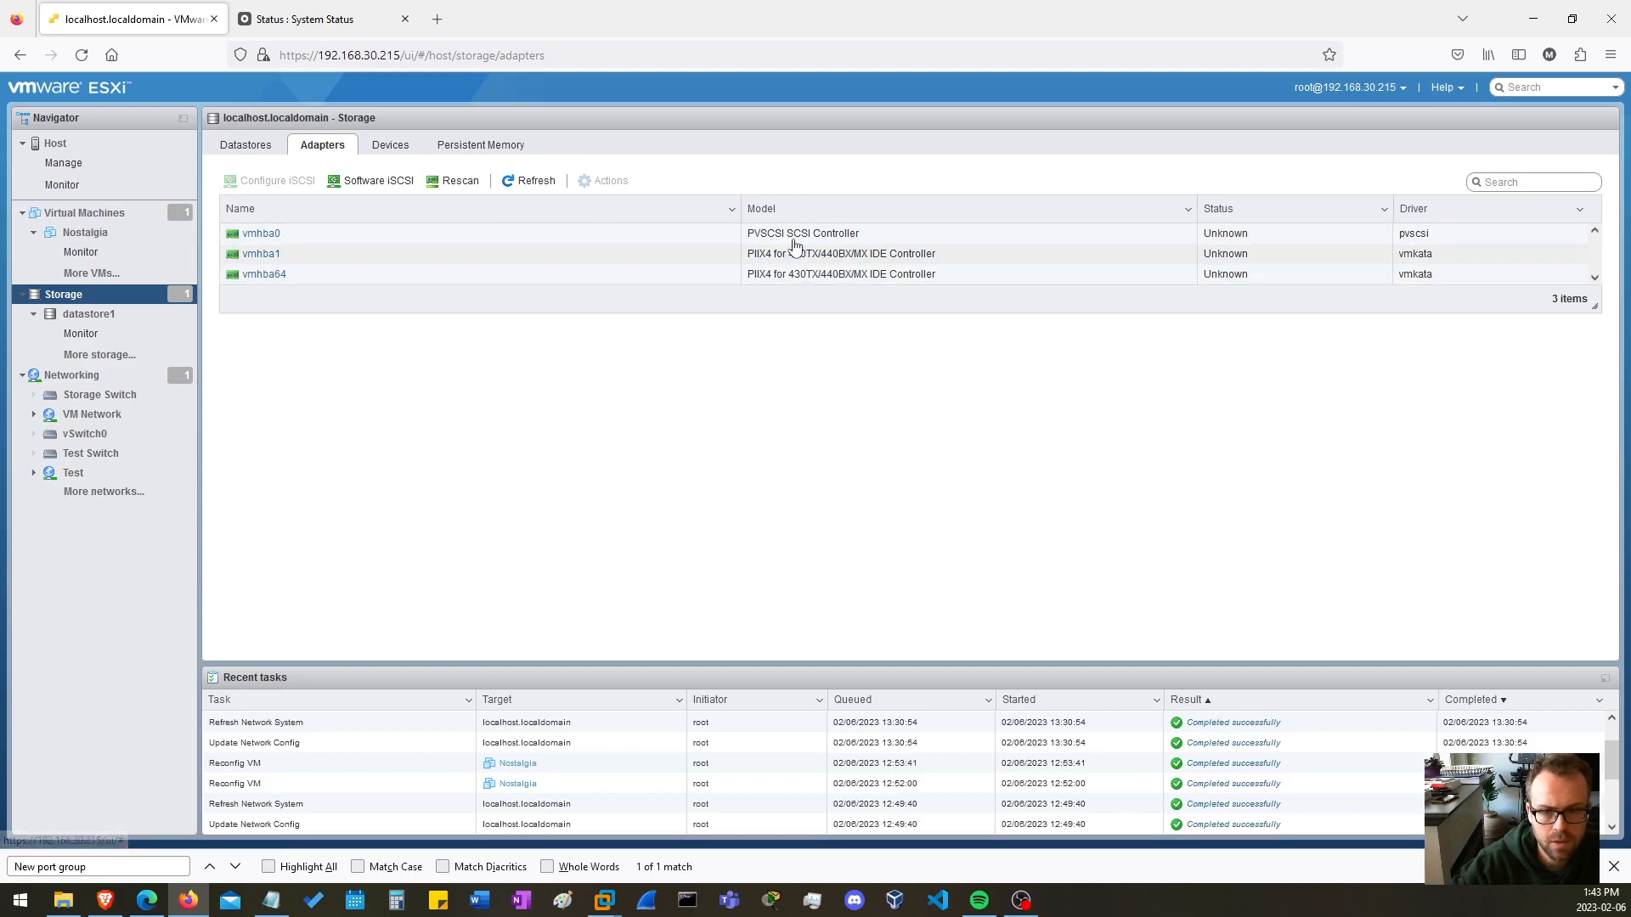
# Set software iSCSI to Enabled in the iSCSI configuration and review its advanced settings and network port bindings.
pyautogui.click(364, 180)
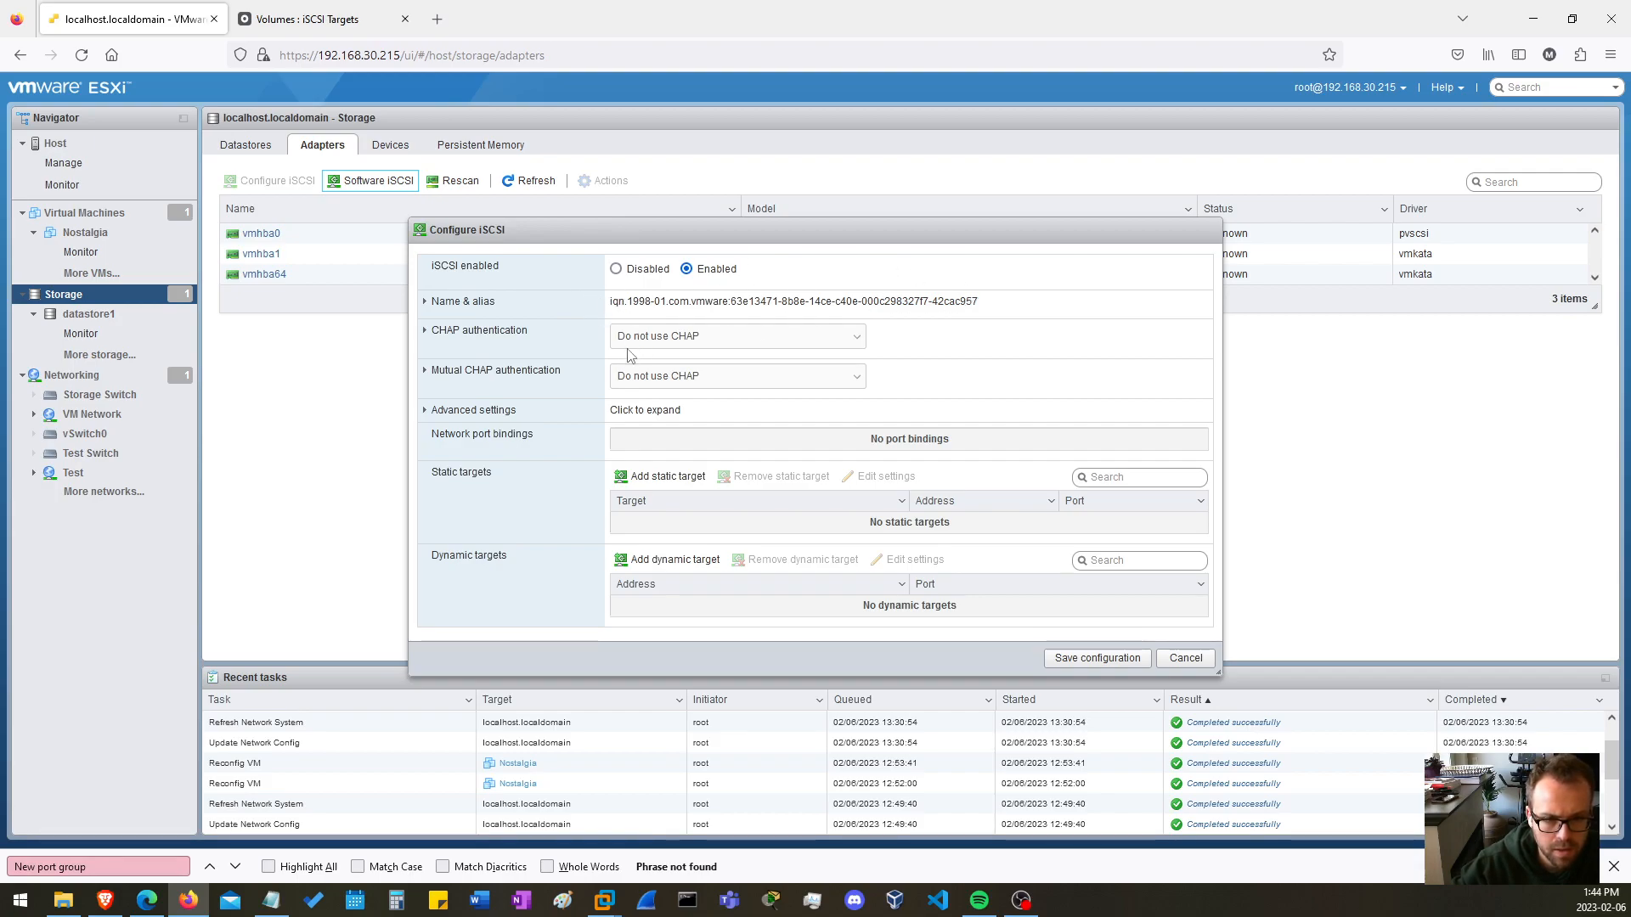
pyautogui.click(475, 410)
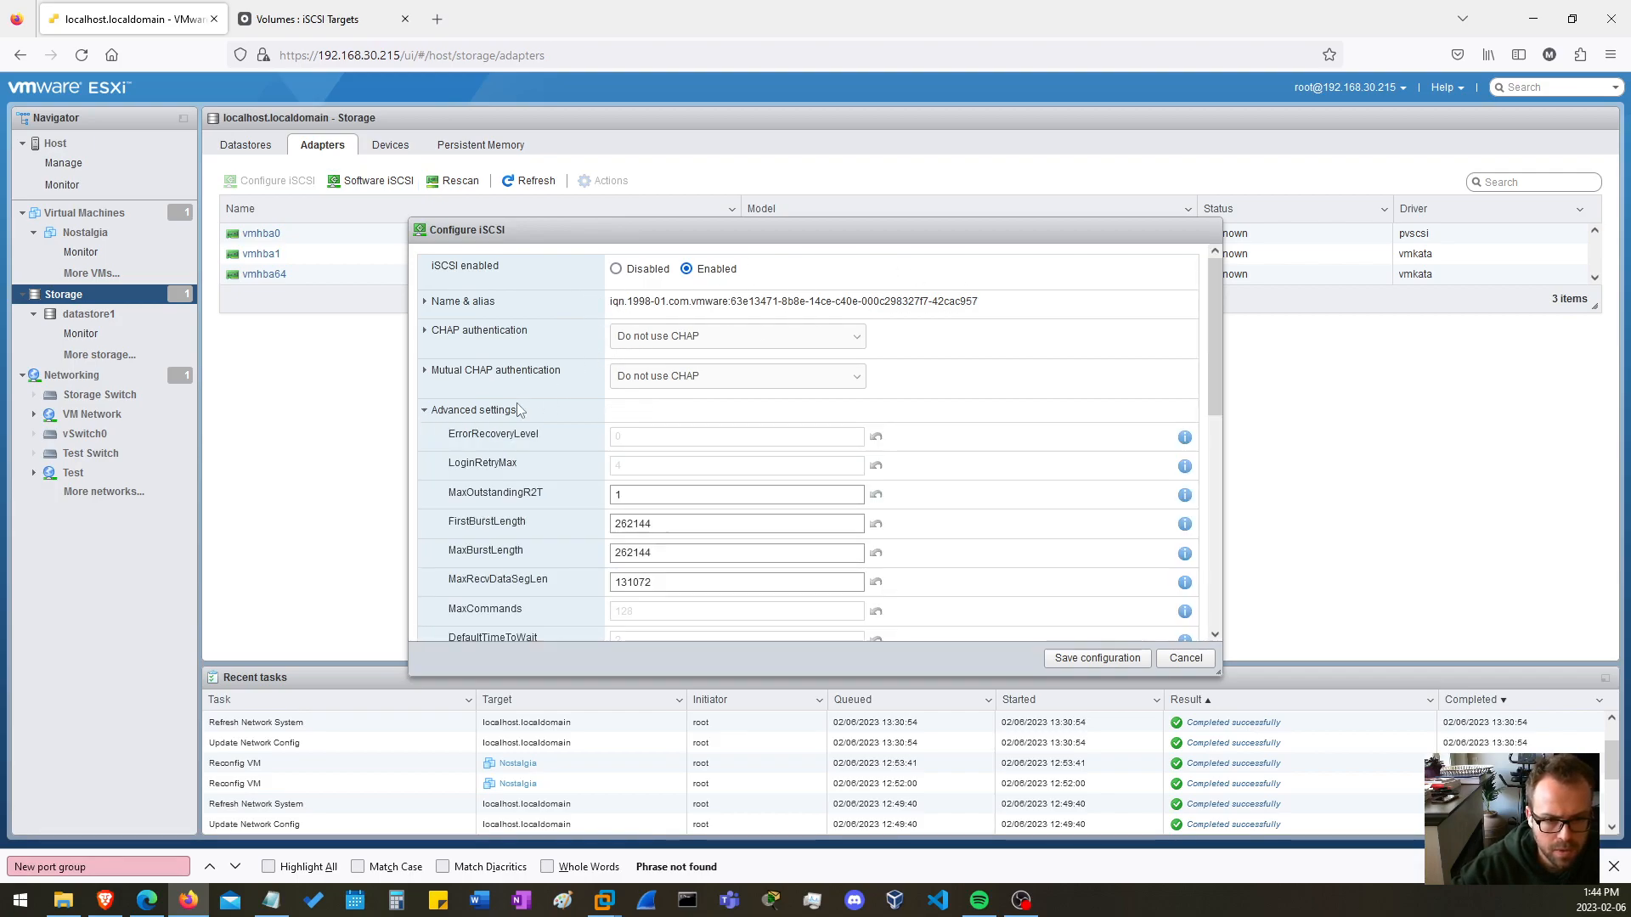
pyautogui.scroll(-1, 516, 402)
pyautogui.scroll(-3, 465, 382)
pyautogui.scroll(5, 469, 378)
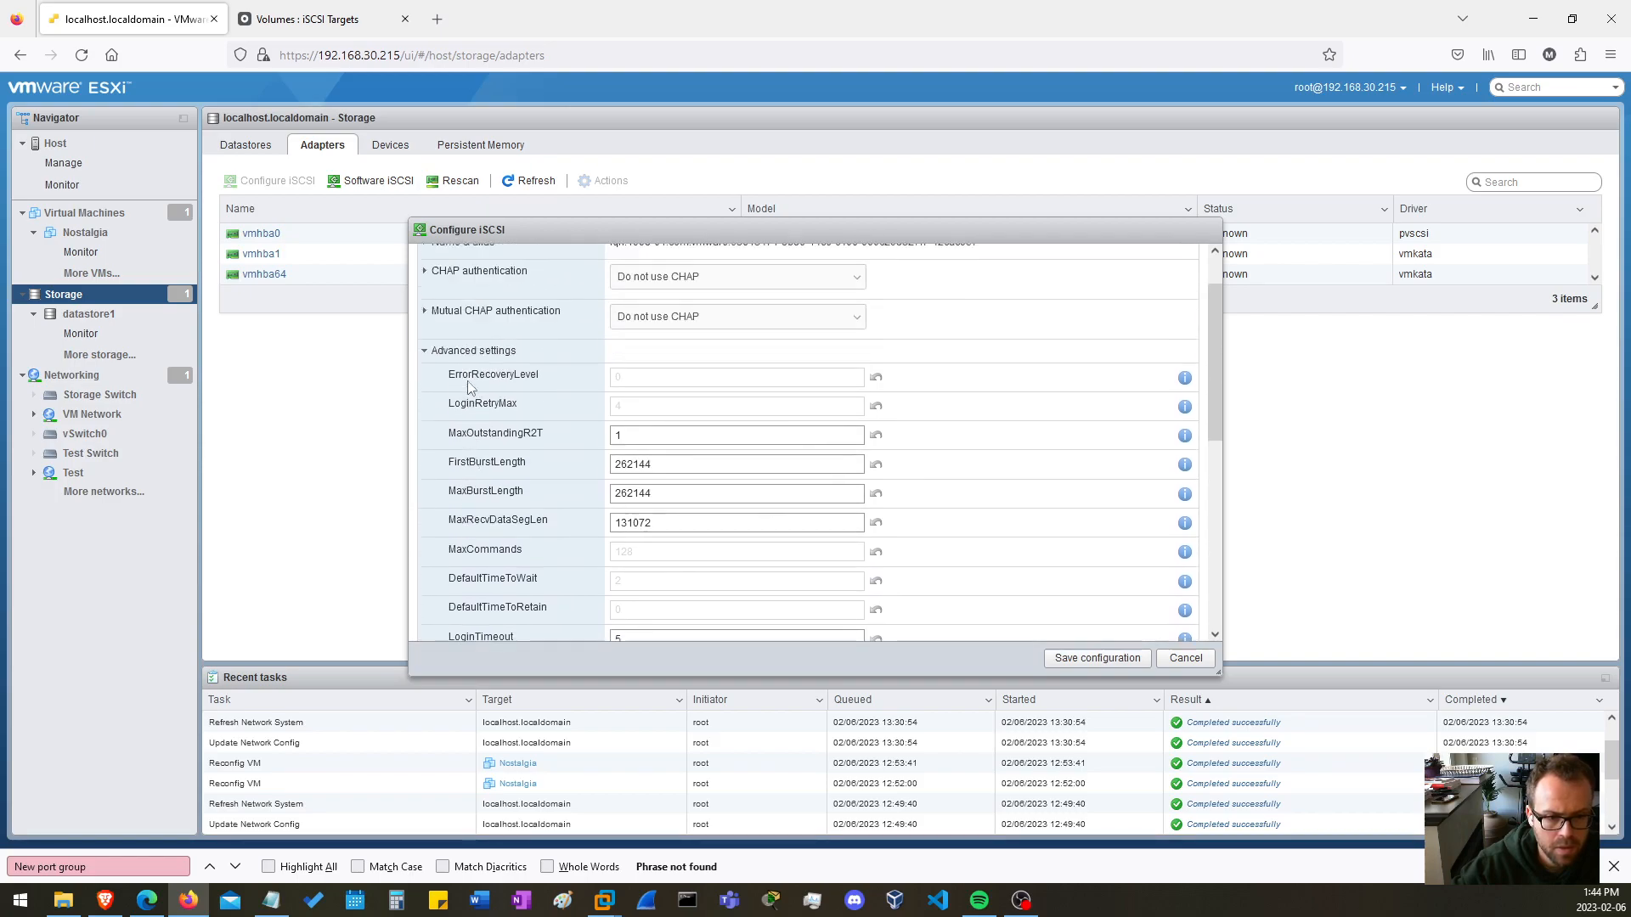
pyautogui.click(472, 367)
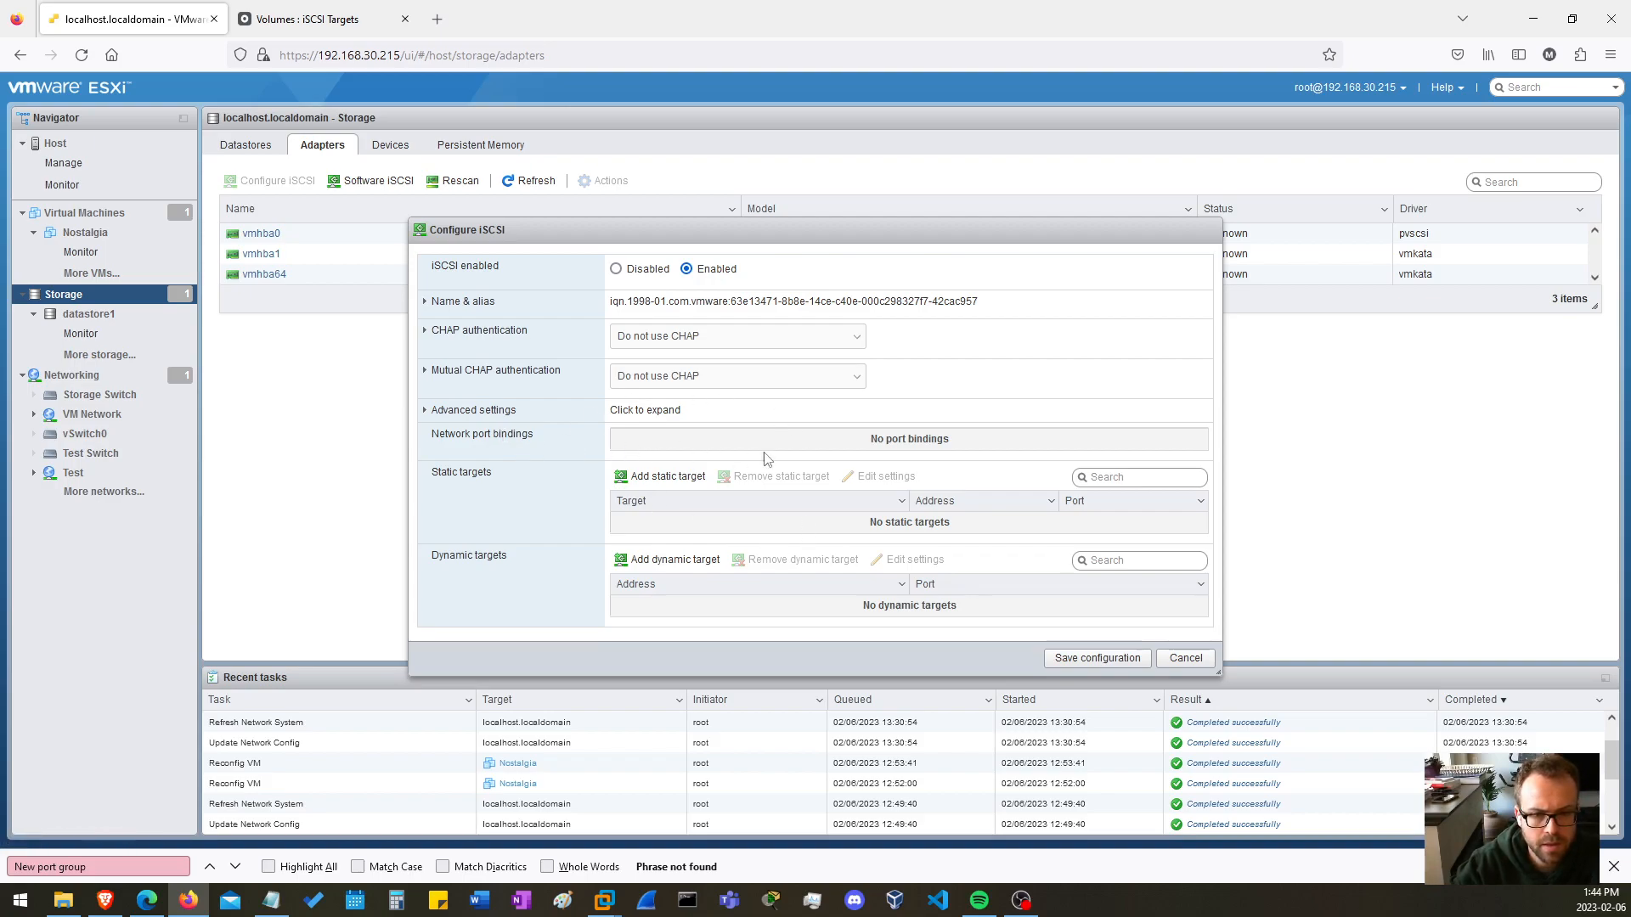
pyautogui.tripleClick(865, 446)
pyautogui.click(823, 434)
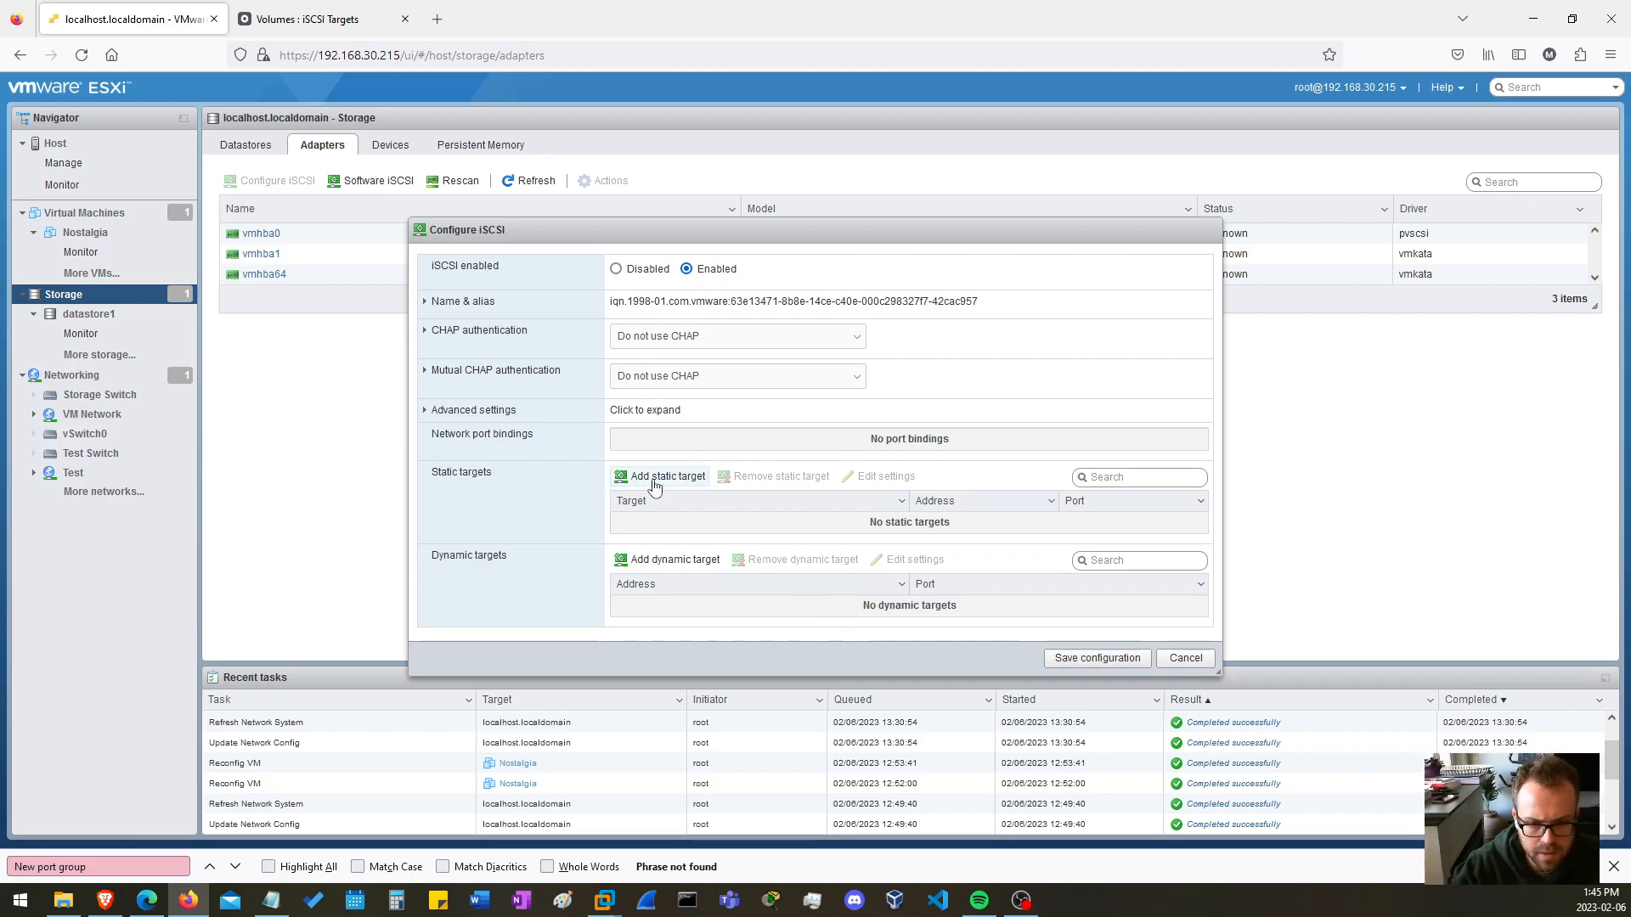
# Start a blank static target entry and look up the target iqn.2006-01.com.openfiler:tsn.4f01912c024b in Openfiler's iSCSI target list.
pyautogui.click(623, 479)
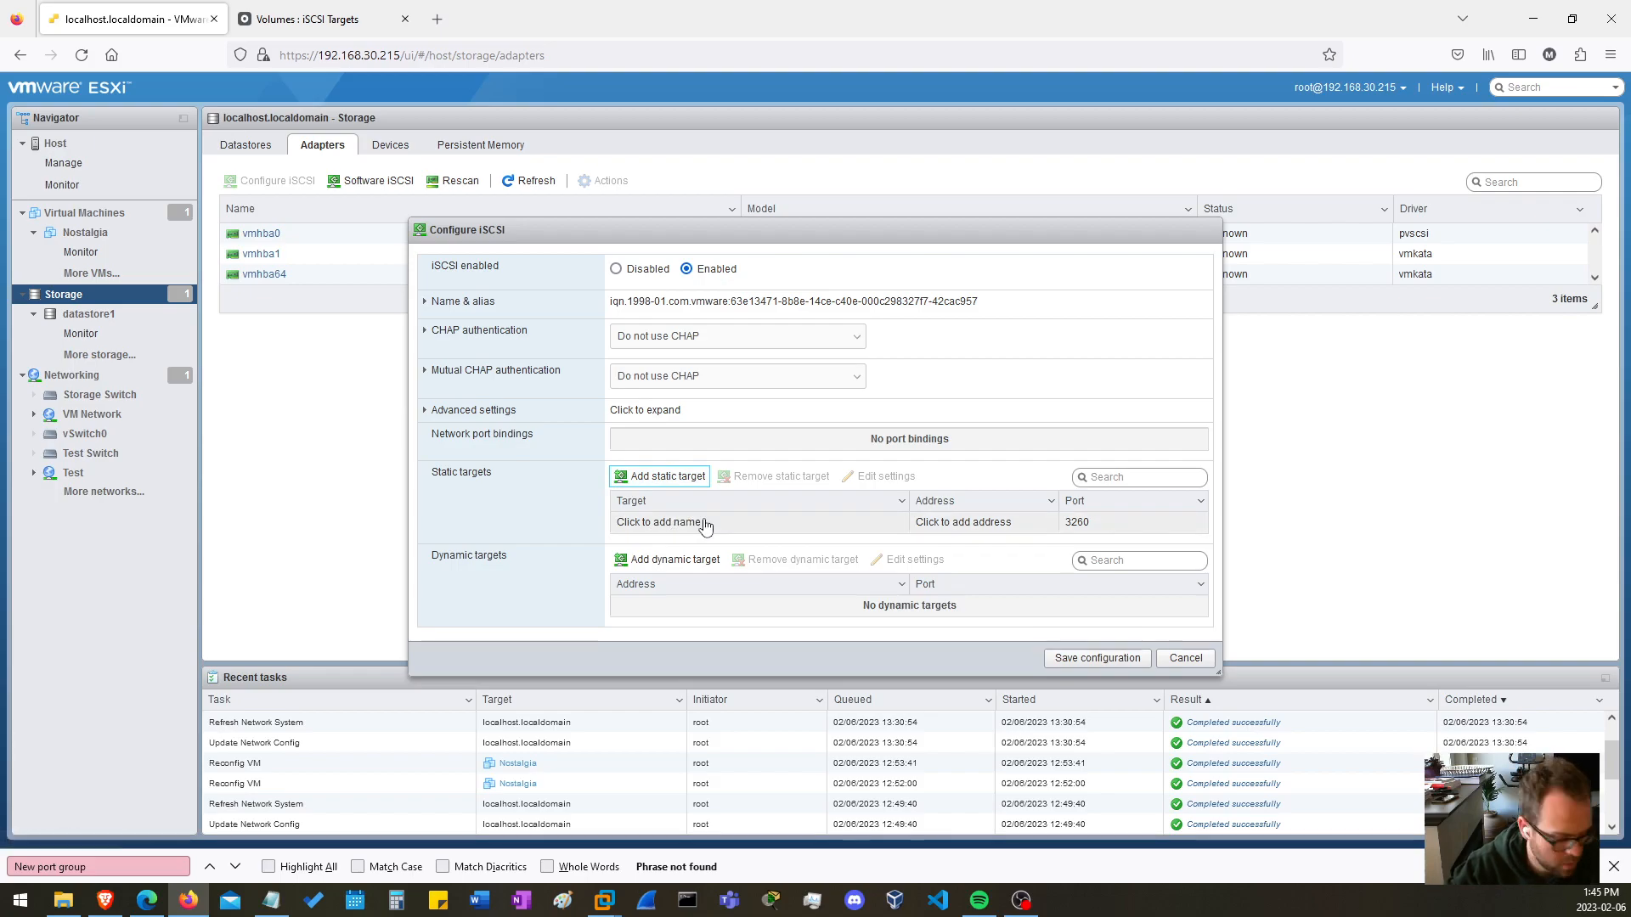
pyautogui.click(321, 18)
pyautogui.click(782, 488)
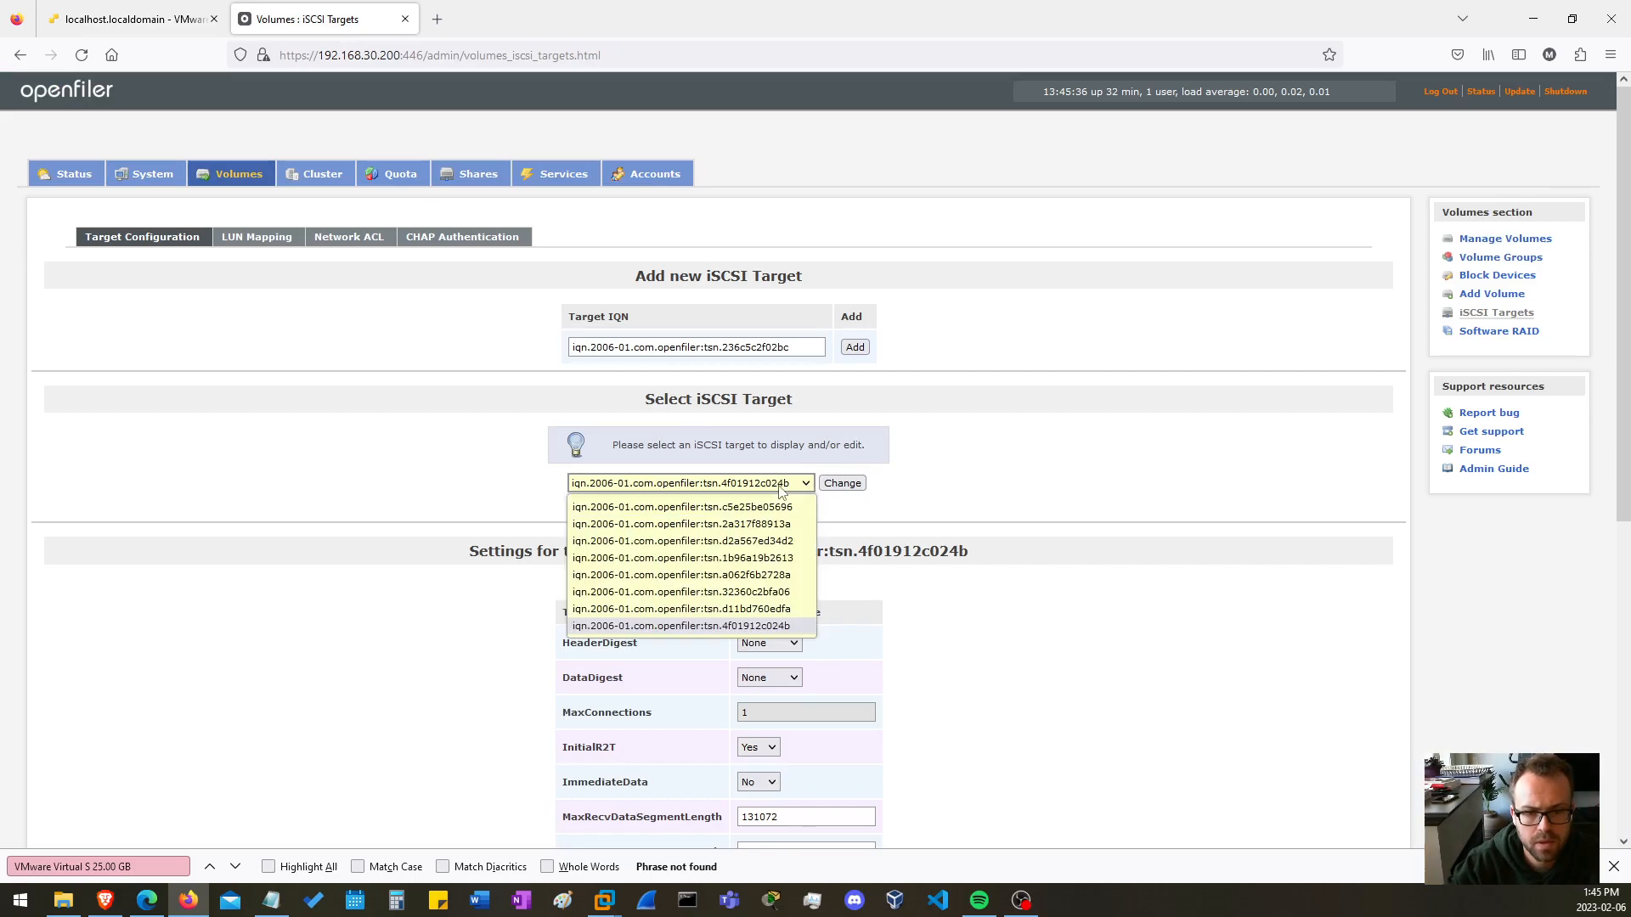
pyautogui.click(658, 633)
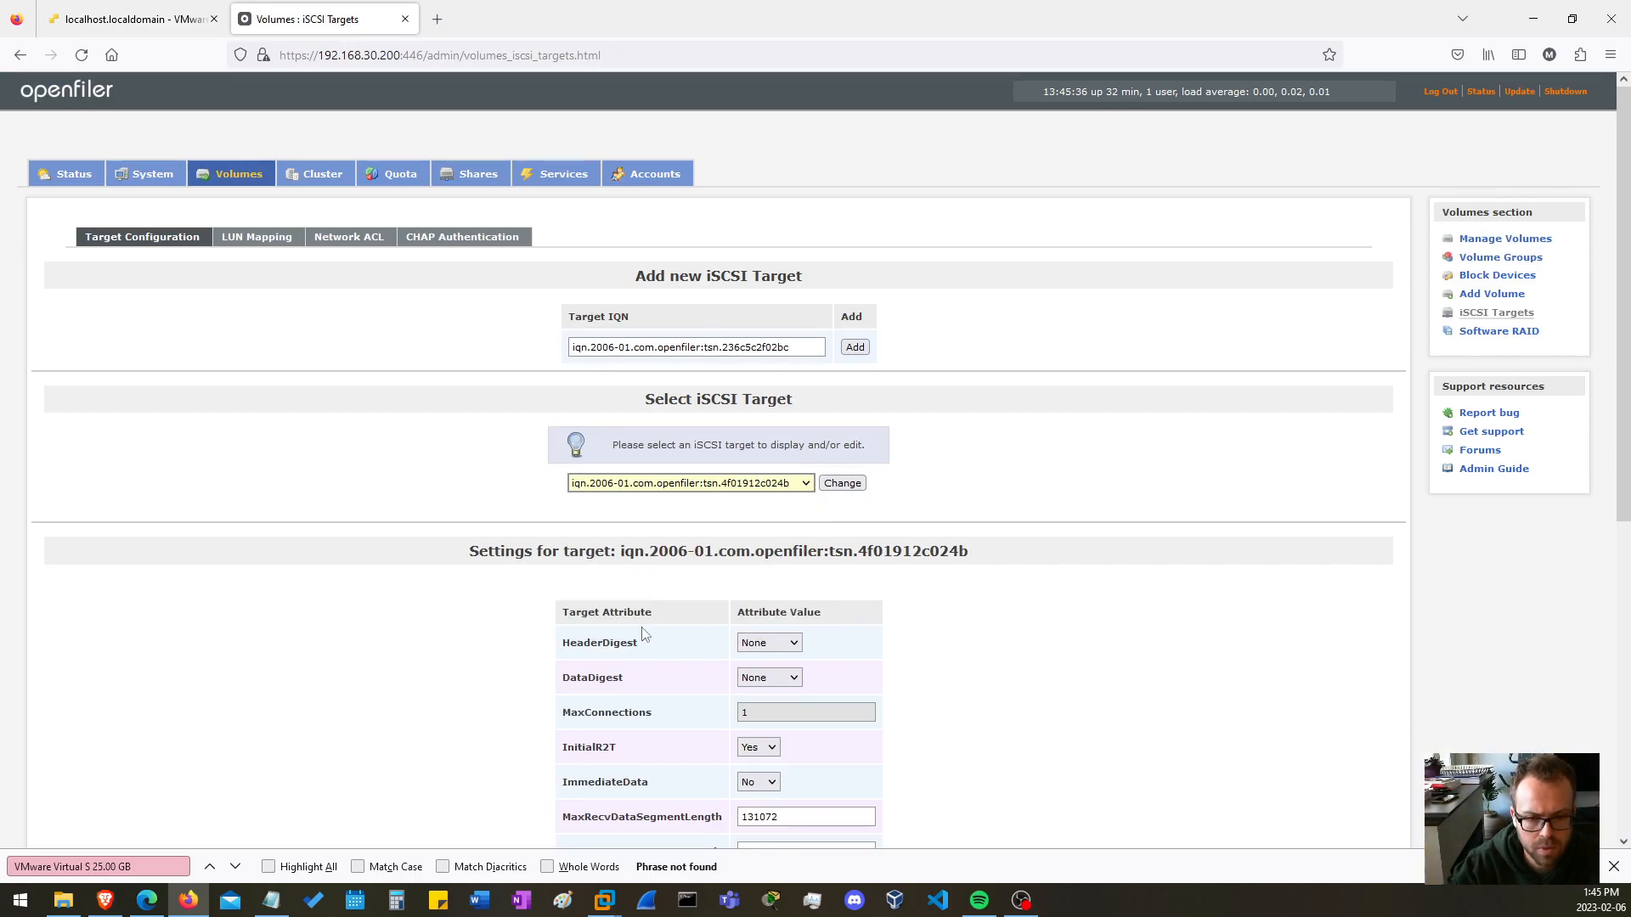
pyautogui.click(753, 489)
pyautogui.click(751, 629)
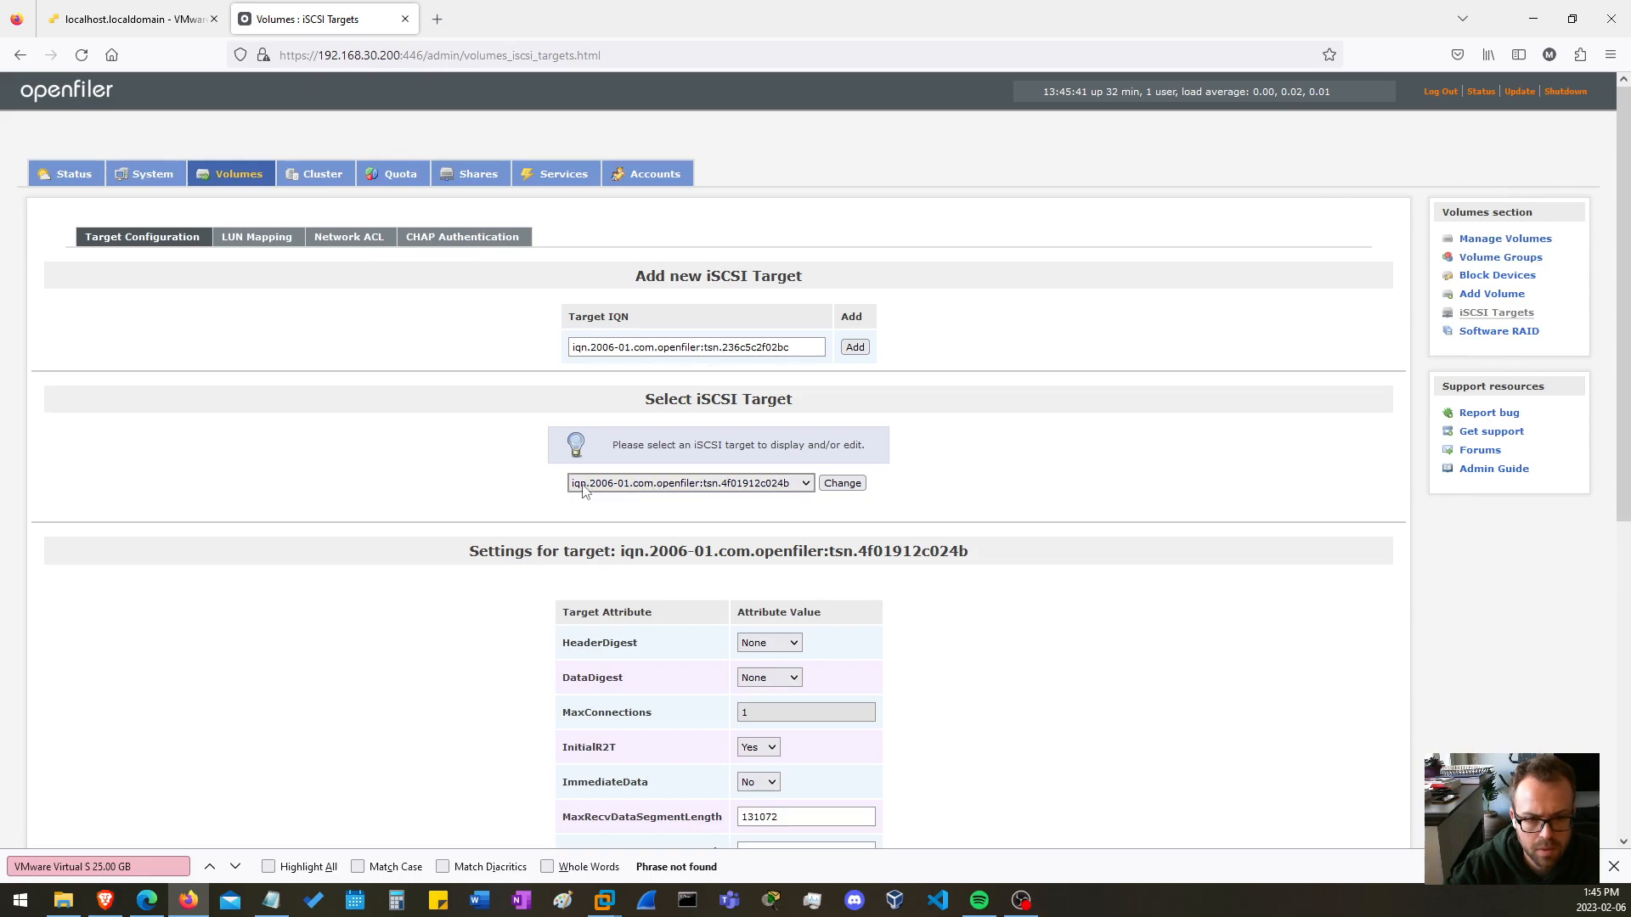
pyautogui.click(583, 491)
pyautogui.click(788, 637)
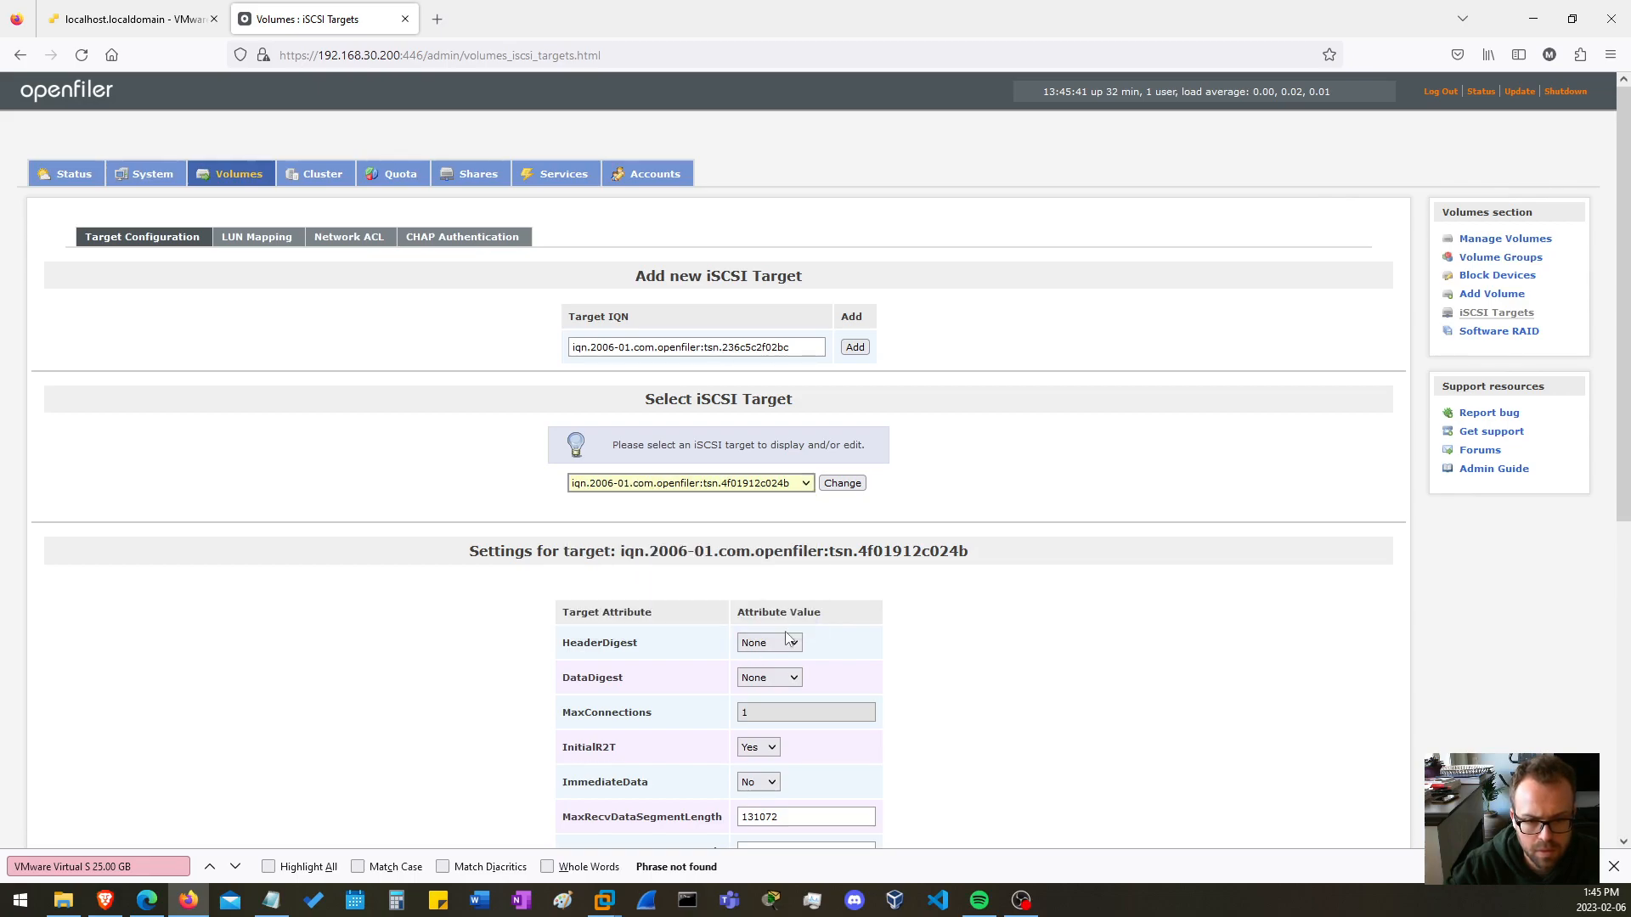
pyautogui.hotkey('ctrl', 'Tab')
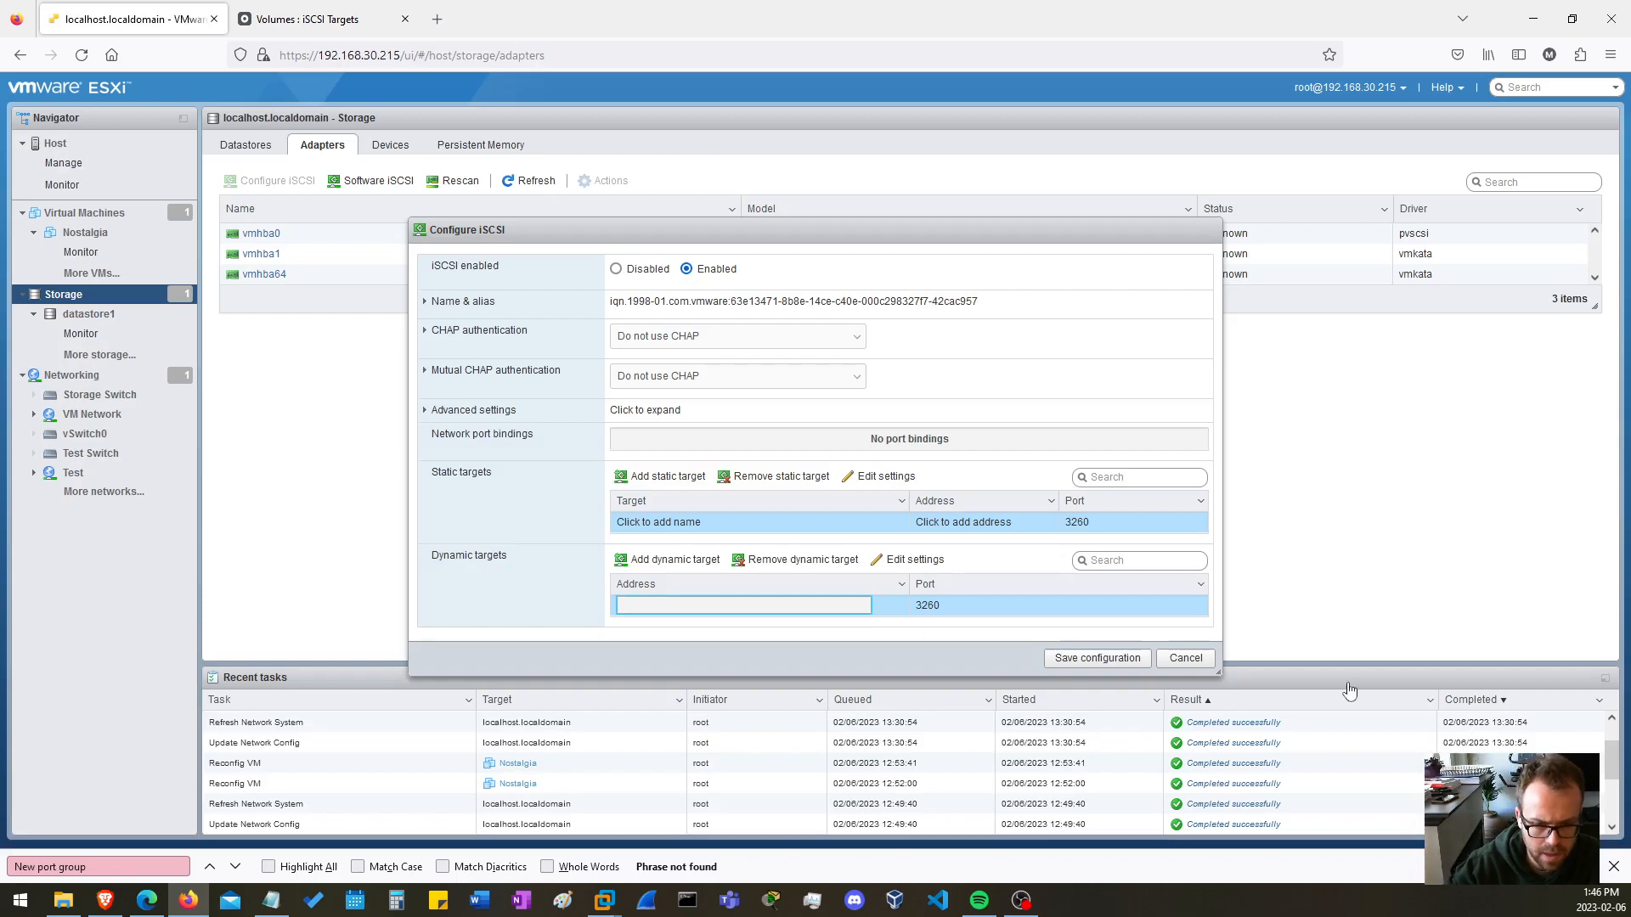
# Add 192.168.30.200 as a dynamic target in the ESXi iSCSI configuration, save it and refresh the storage adapters.
pyautogui.click(316, 21)
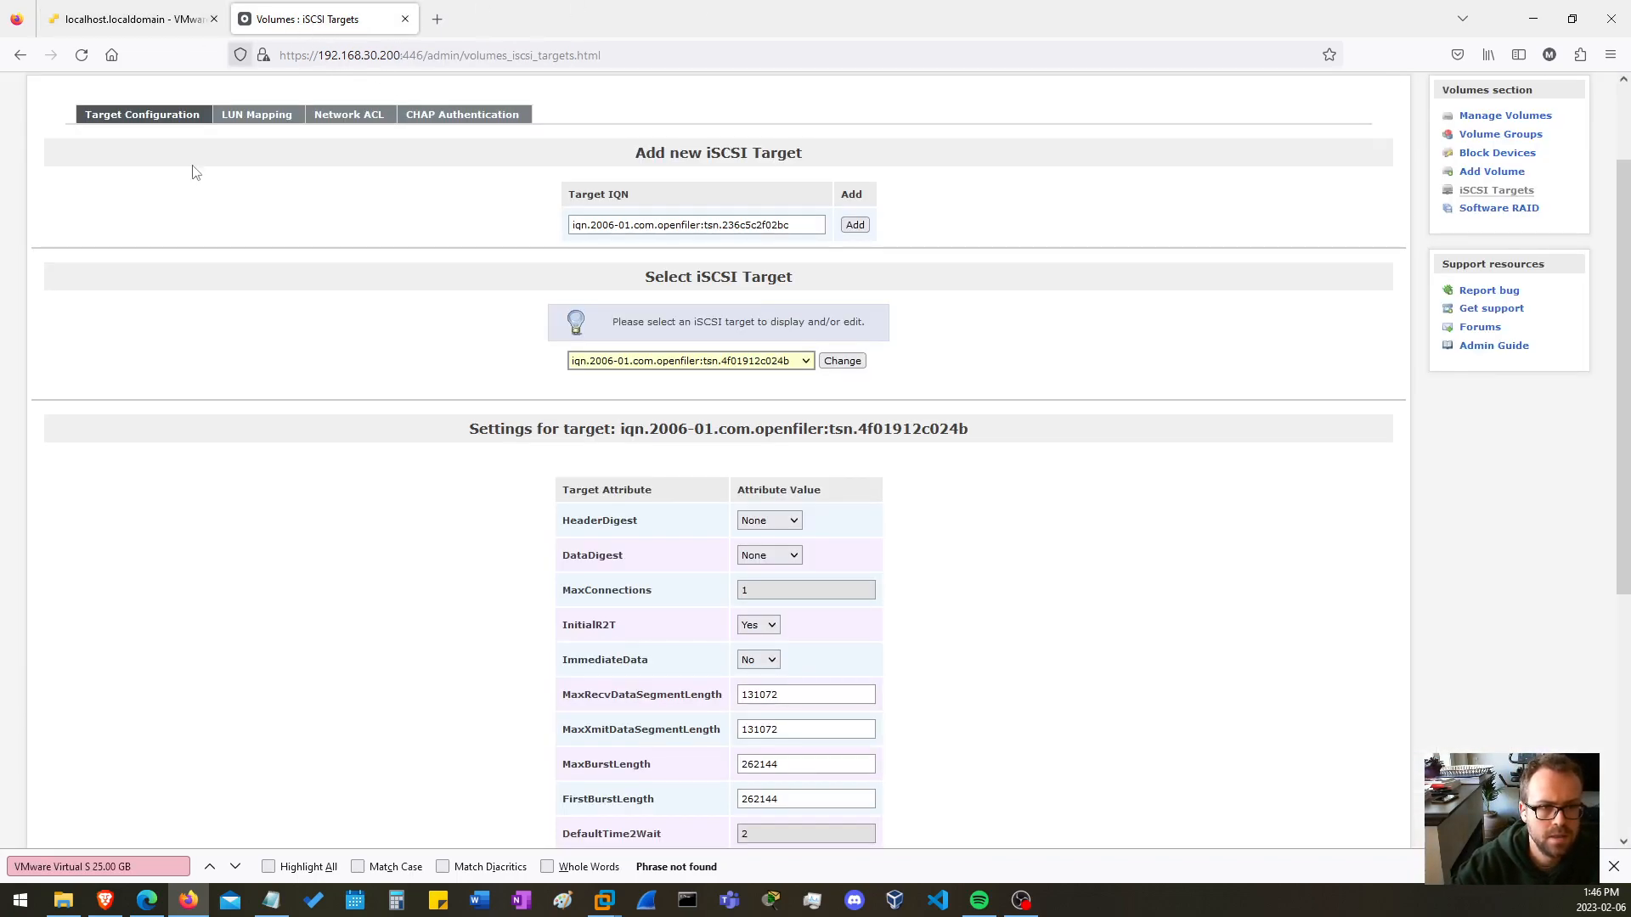
pyautogui.click(136, 21)
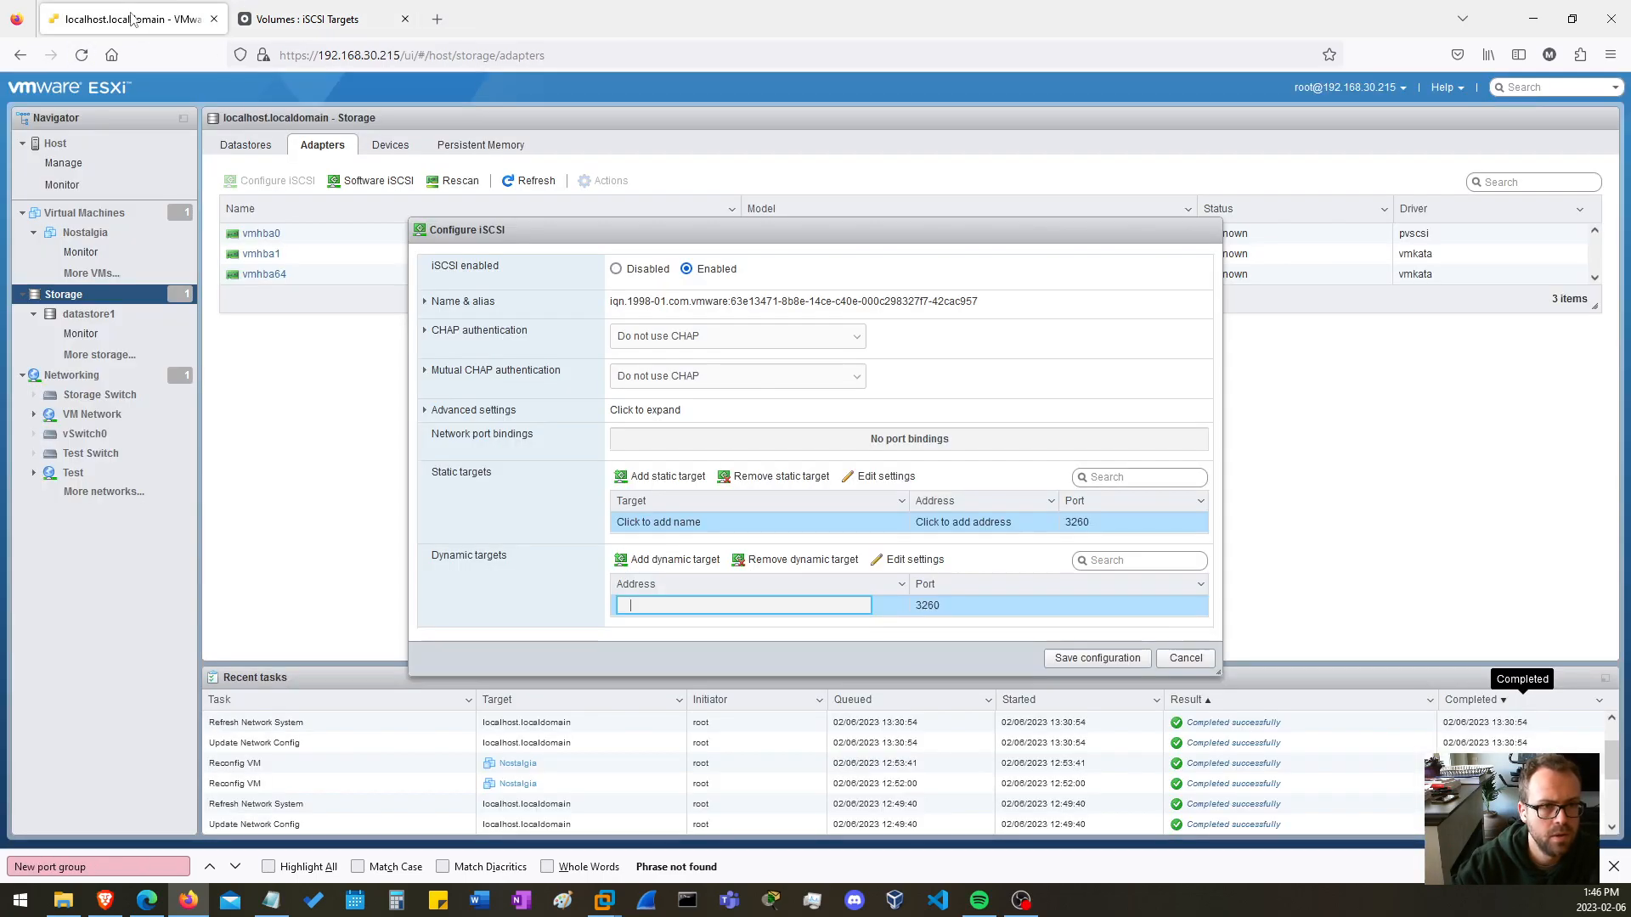
pyautogui.click(781, 602)
pyautogui.write('19')
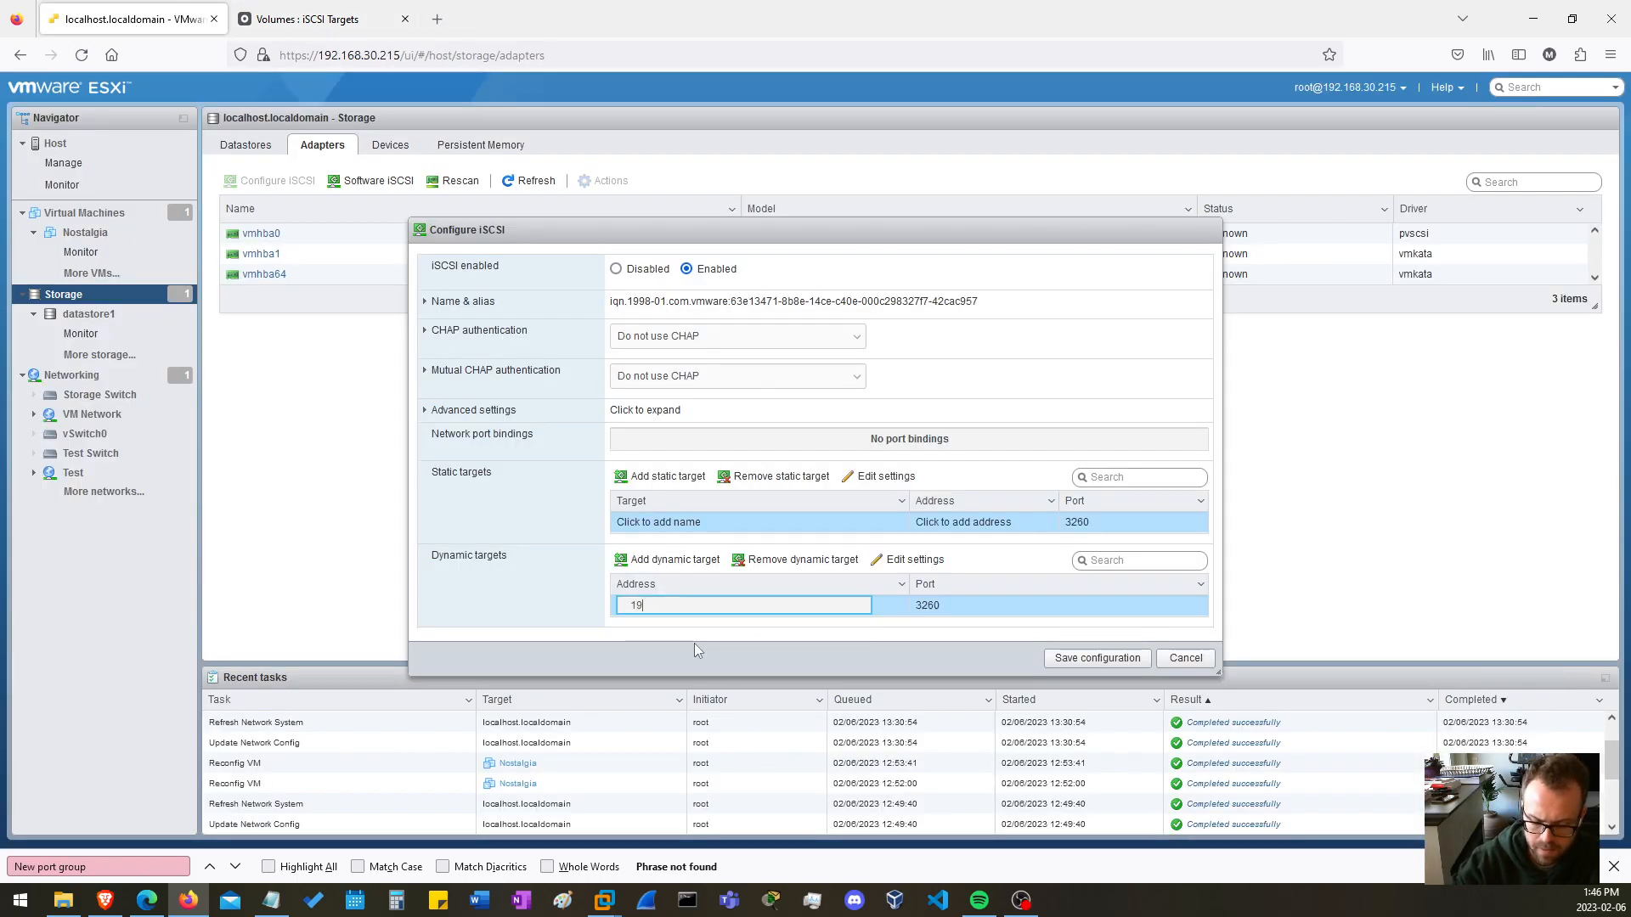
pyautogui.write('2.168.30.200')
pyautogui.click(989, 633)
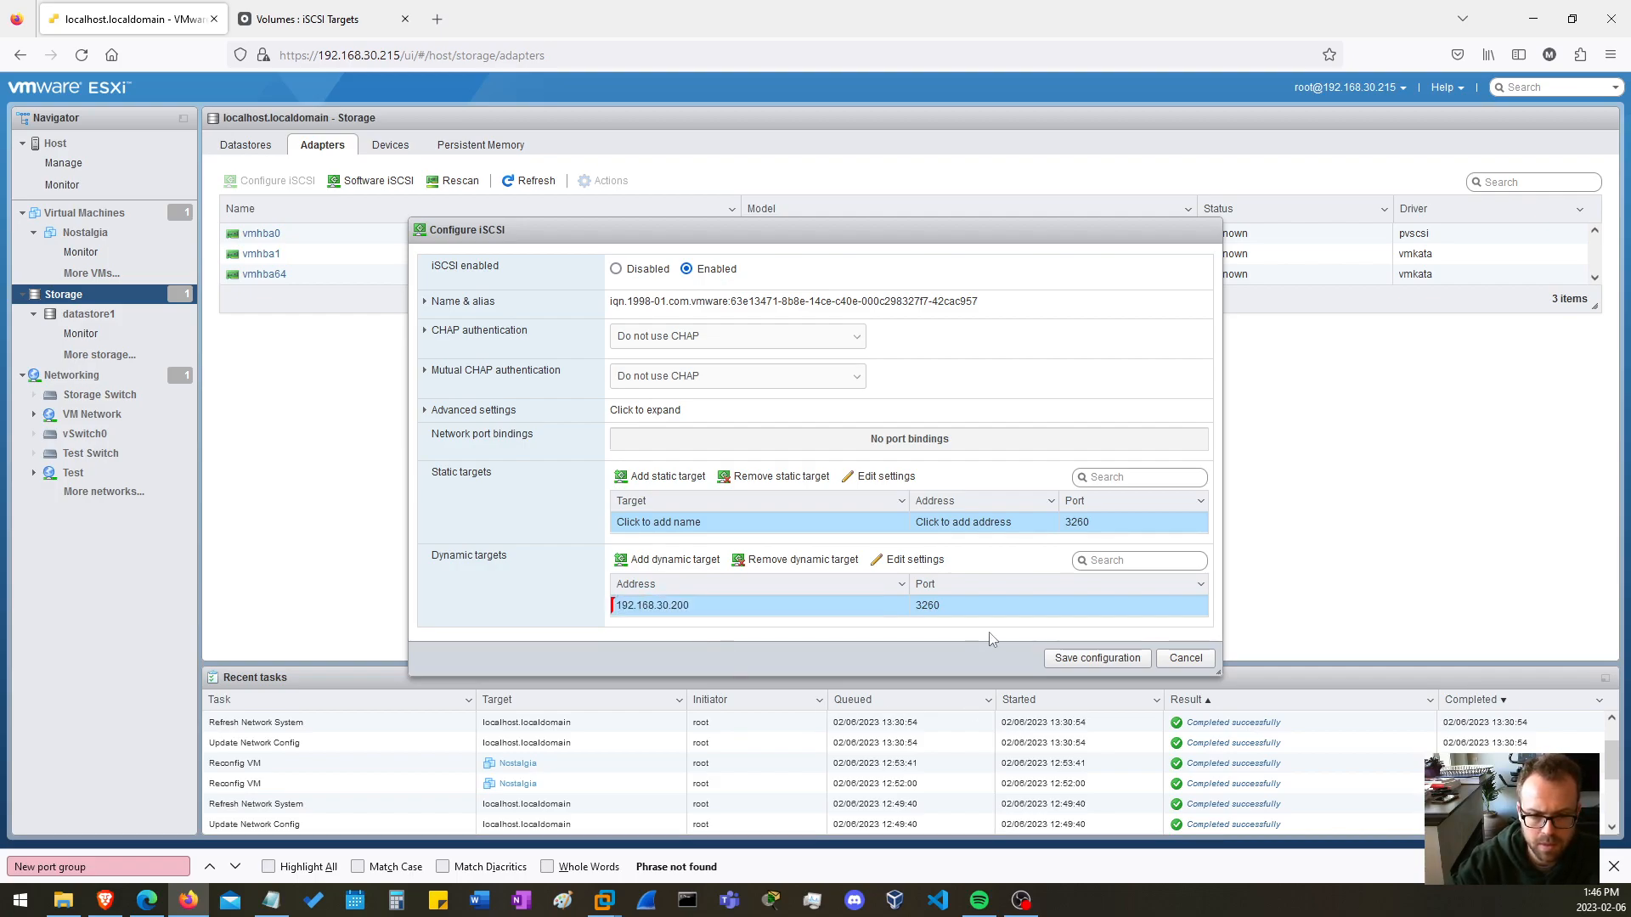
pyautogui.click(1109, 656)
pyautogui.click(528, 180)
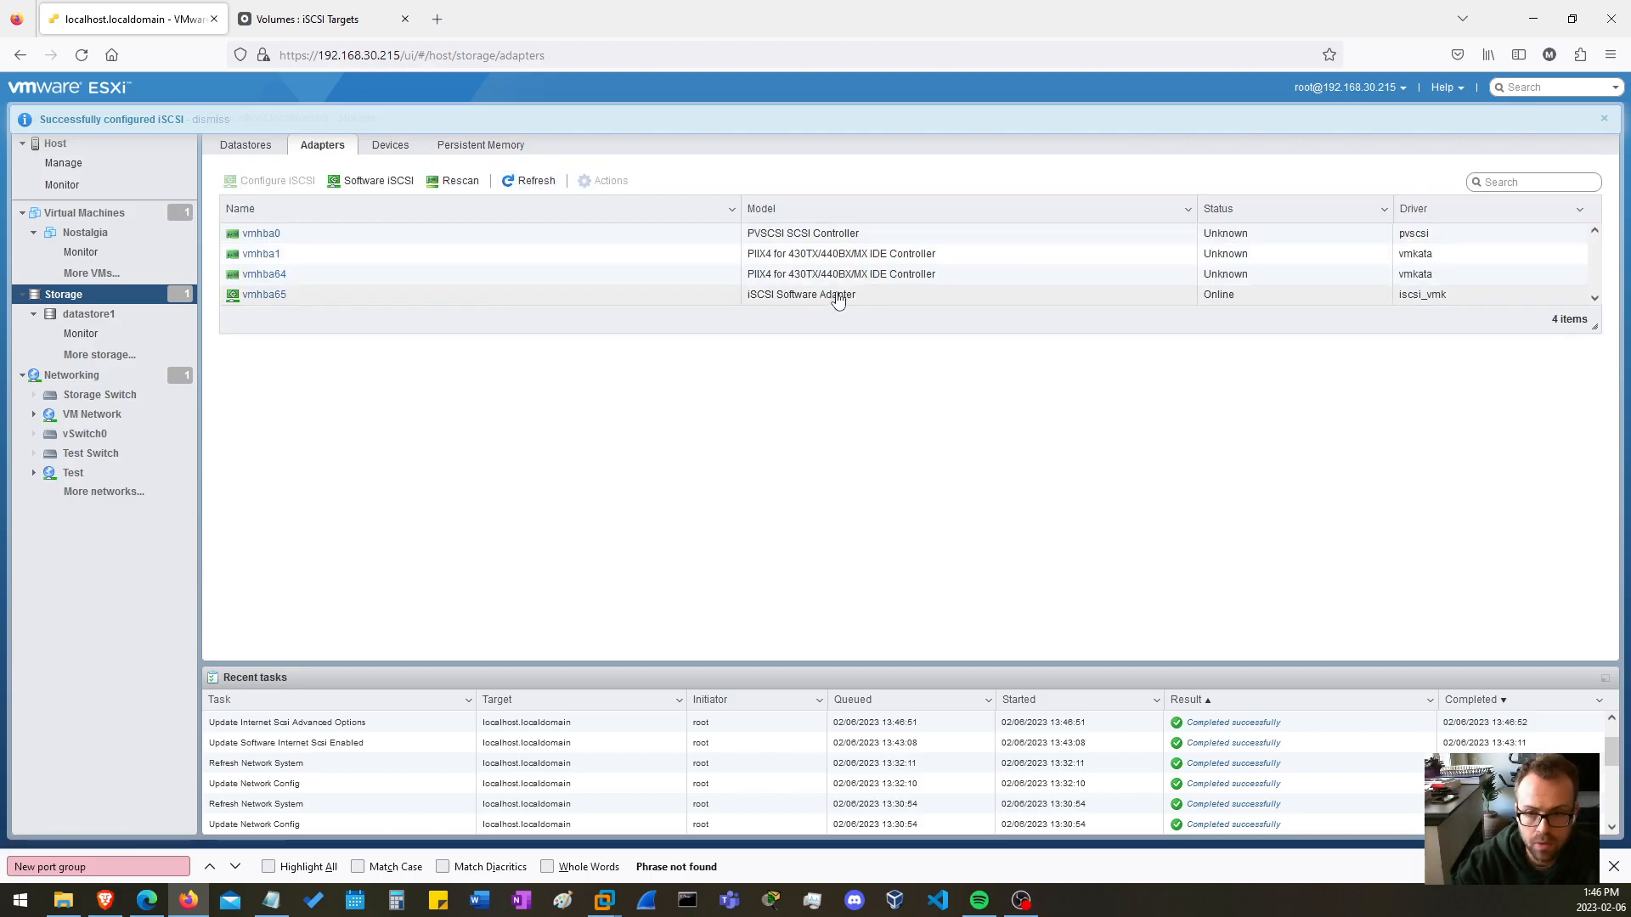
# Inspect the iSCSI Software Adapter vmhba65 and review the static and dynamic targets in its configuration.
pyautogui.click(273, 297)
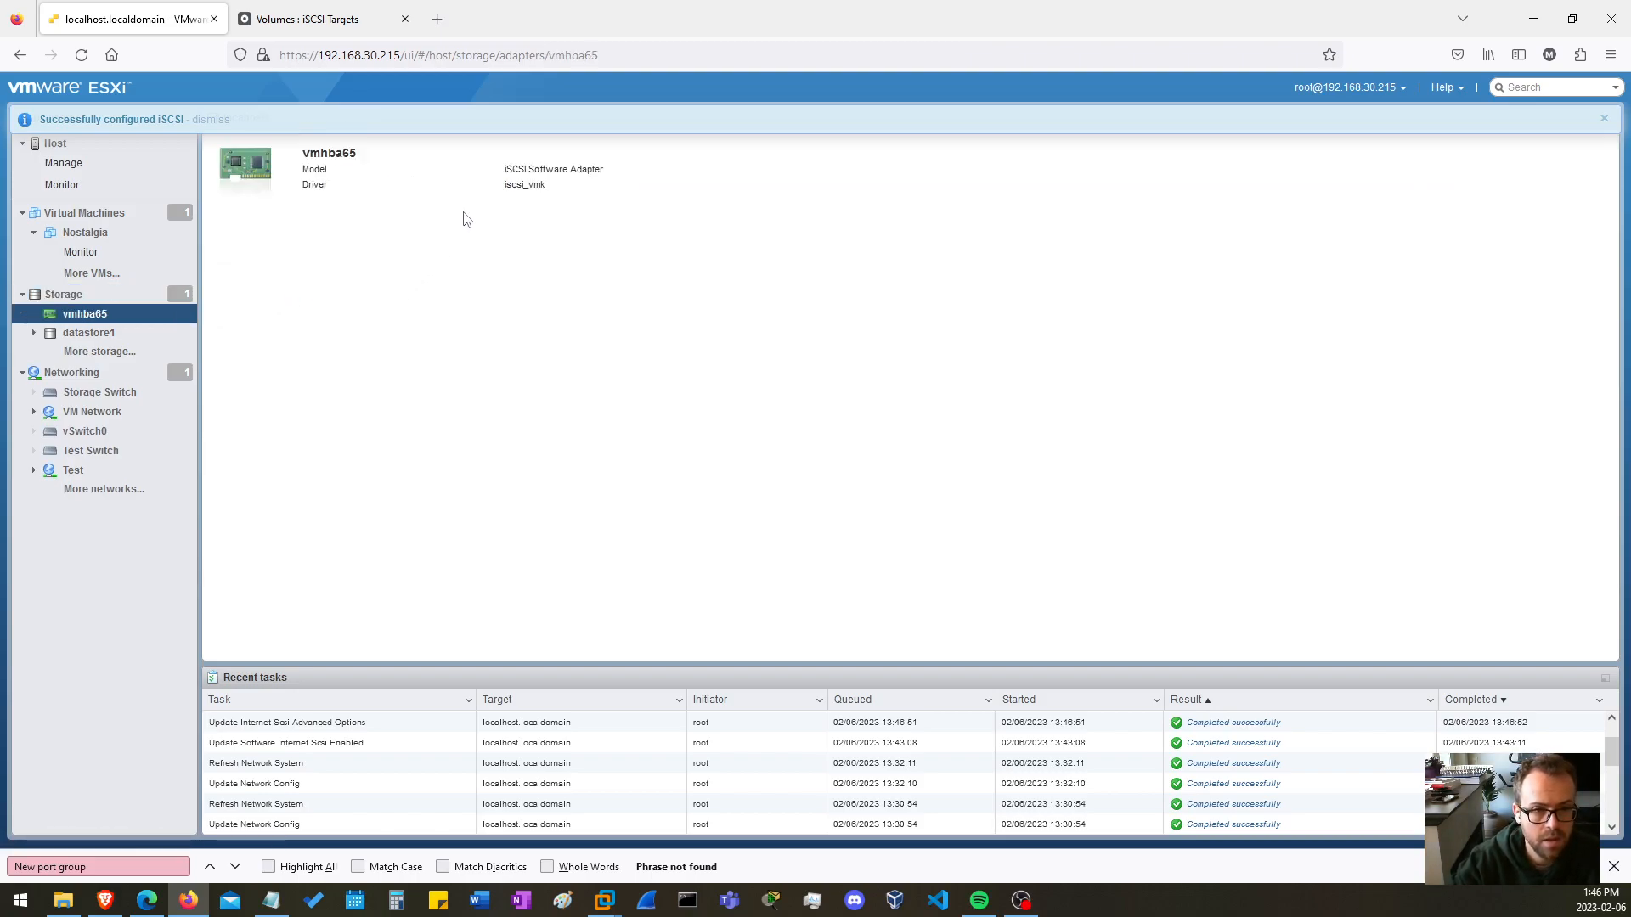
pyautogui.click(20, 54)
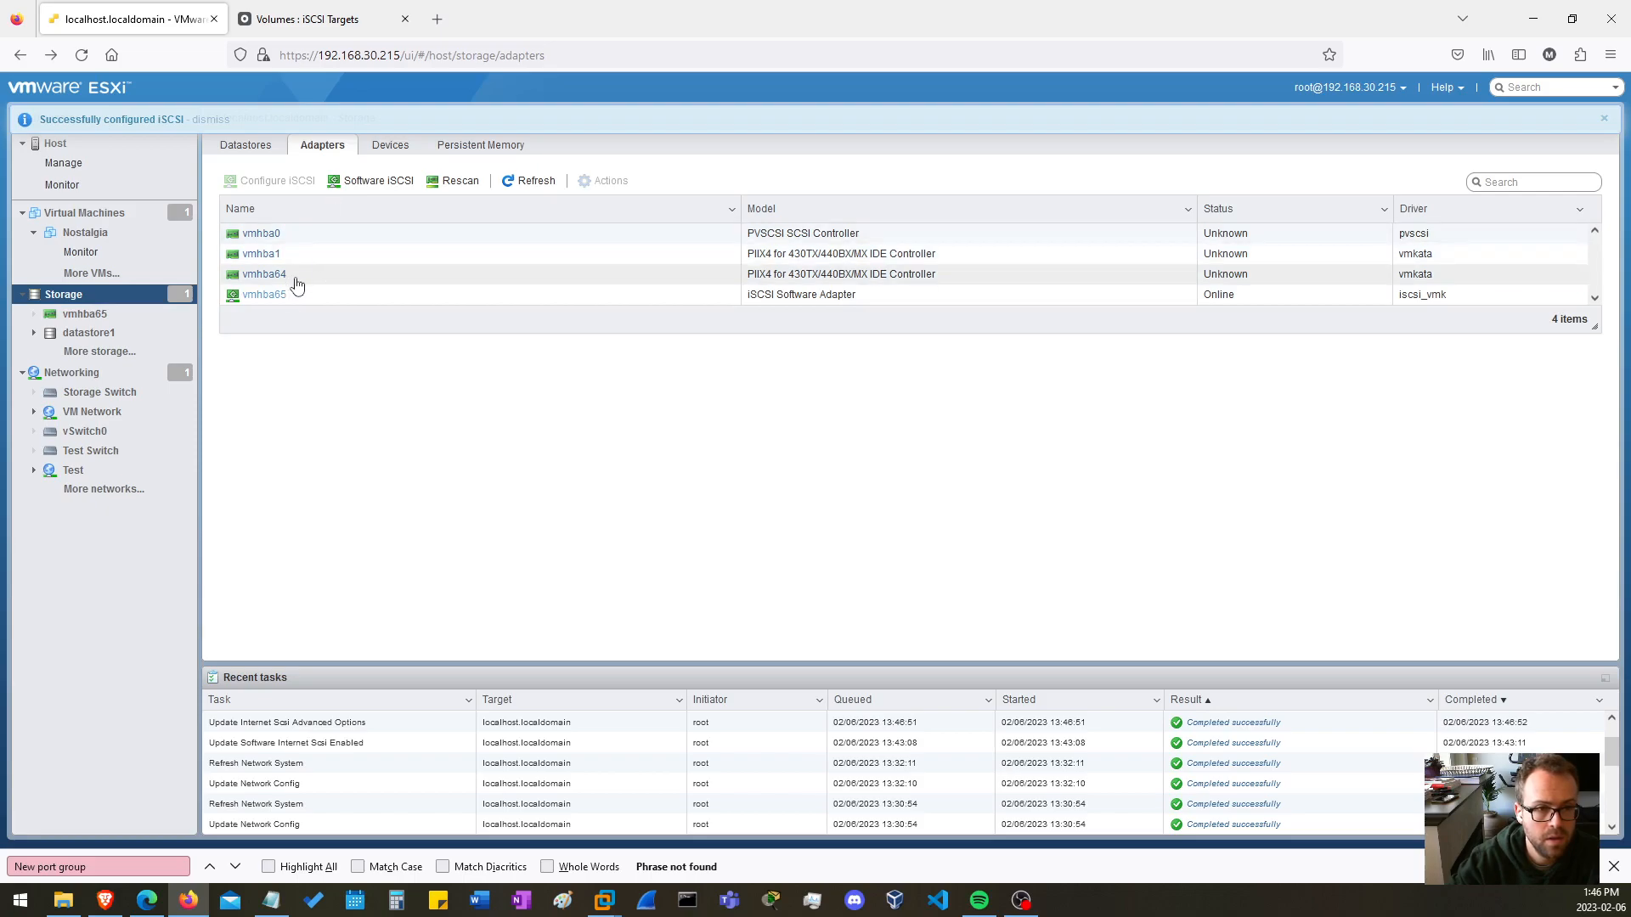
pyautogui.rightClick(276, 296)
pyautogui.click(564, 419)
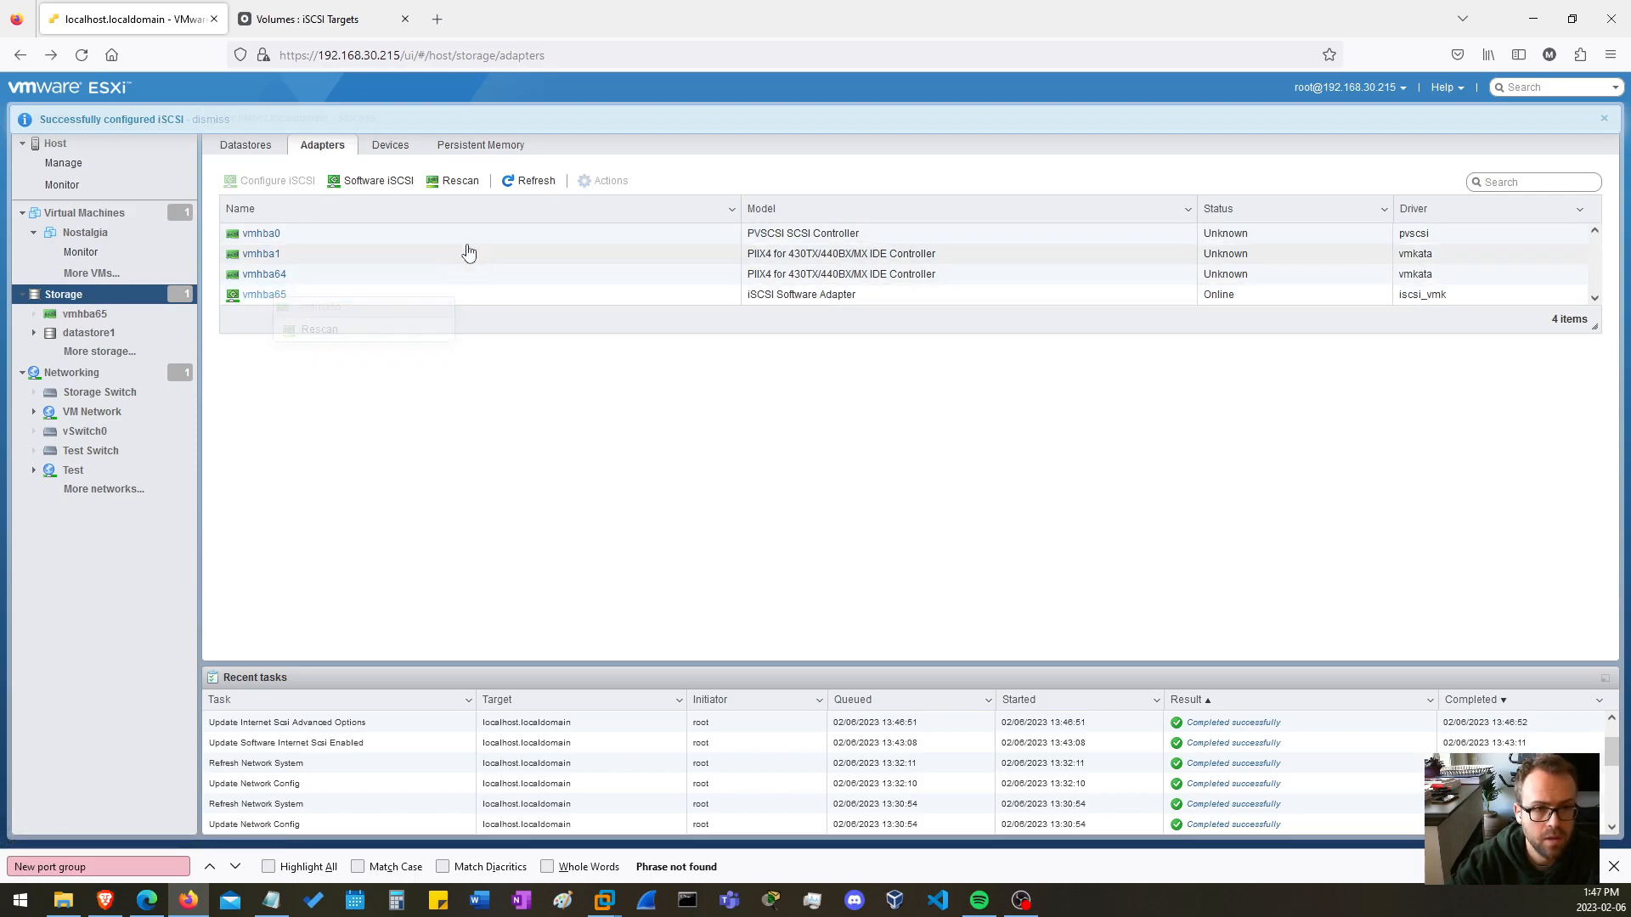
pyautogui.click(362, 180)
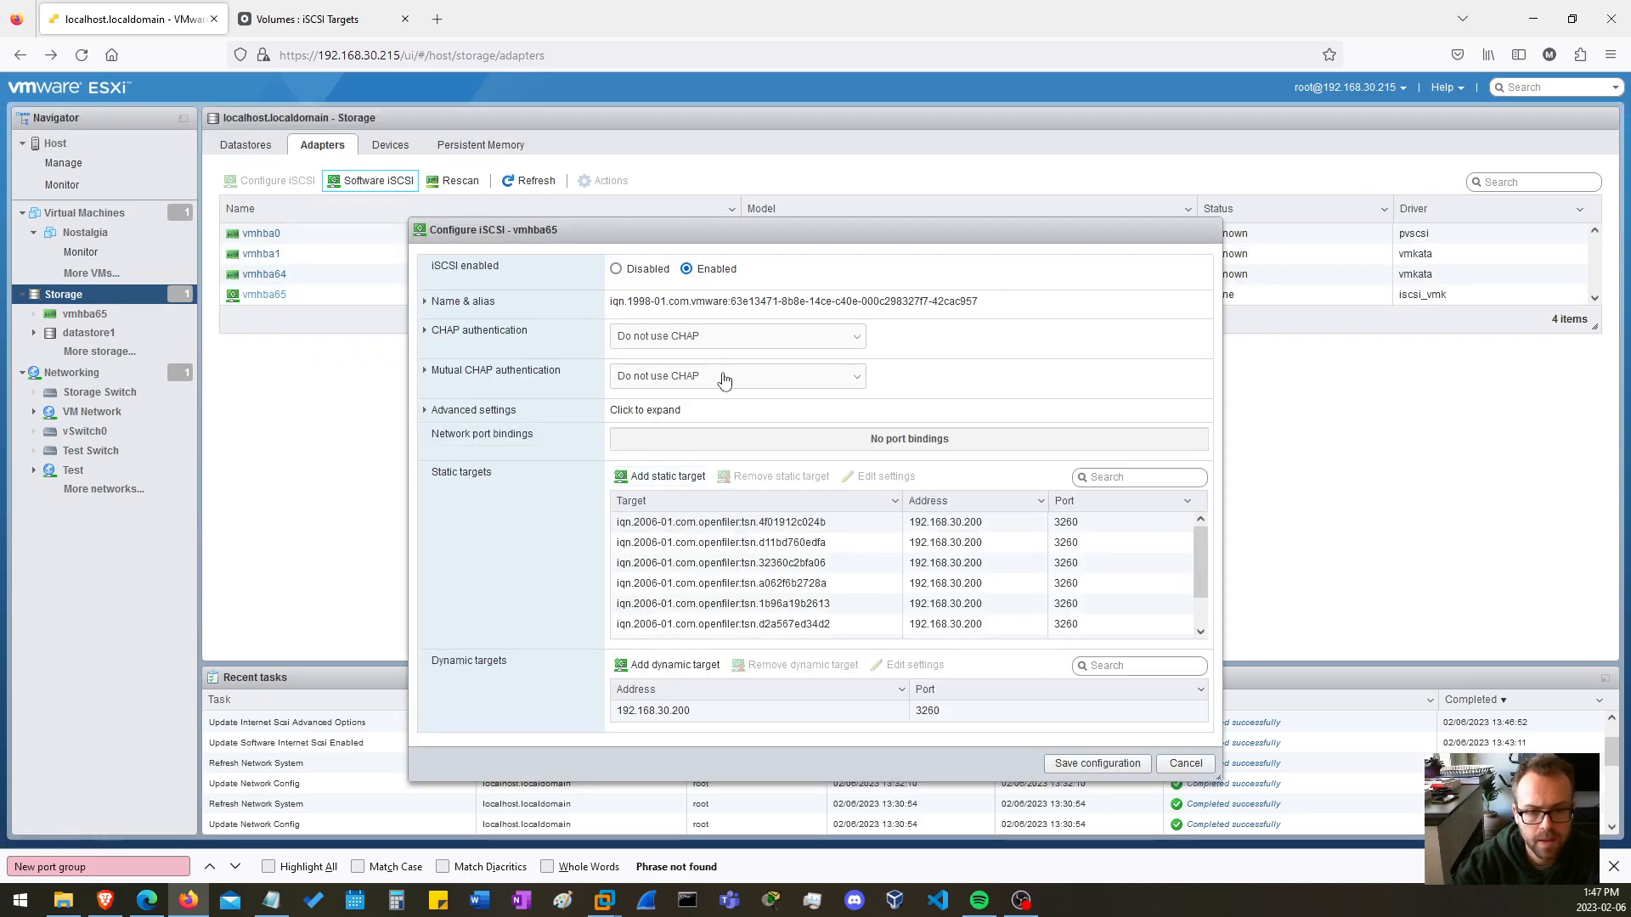
pyautogui.scroll(-3, 820, 584)
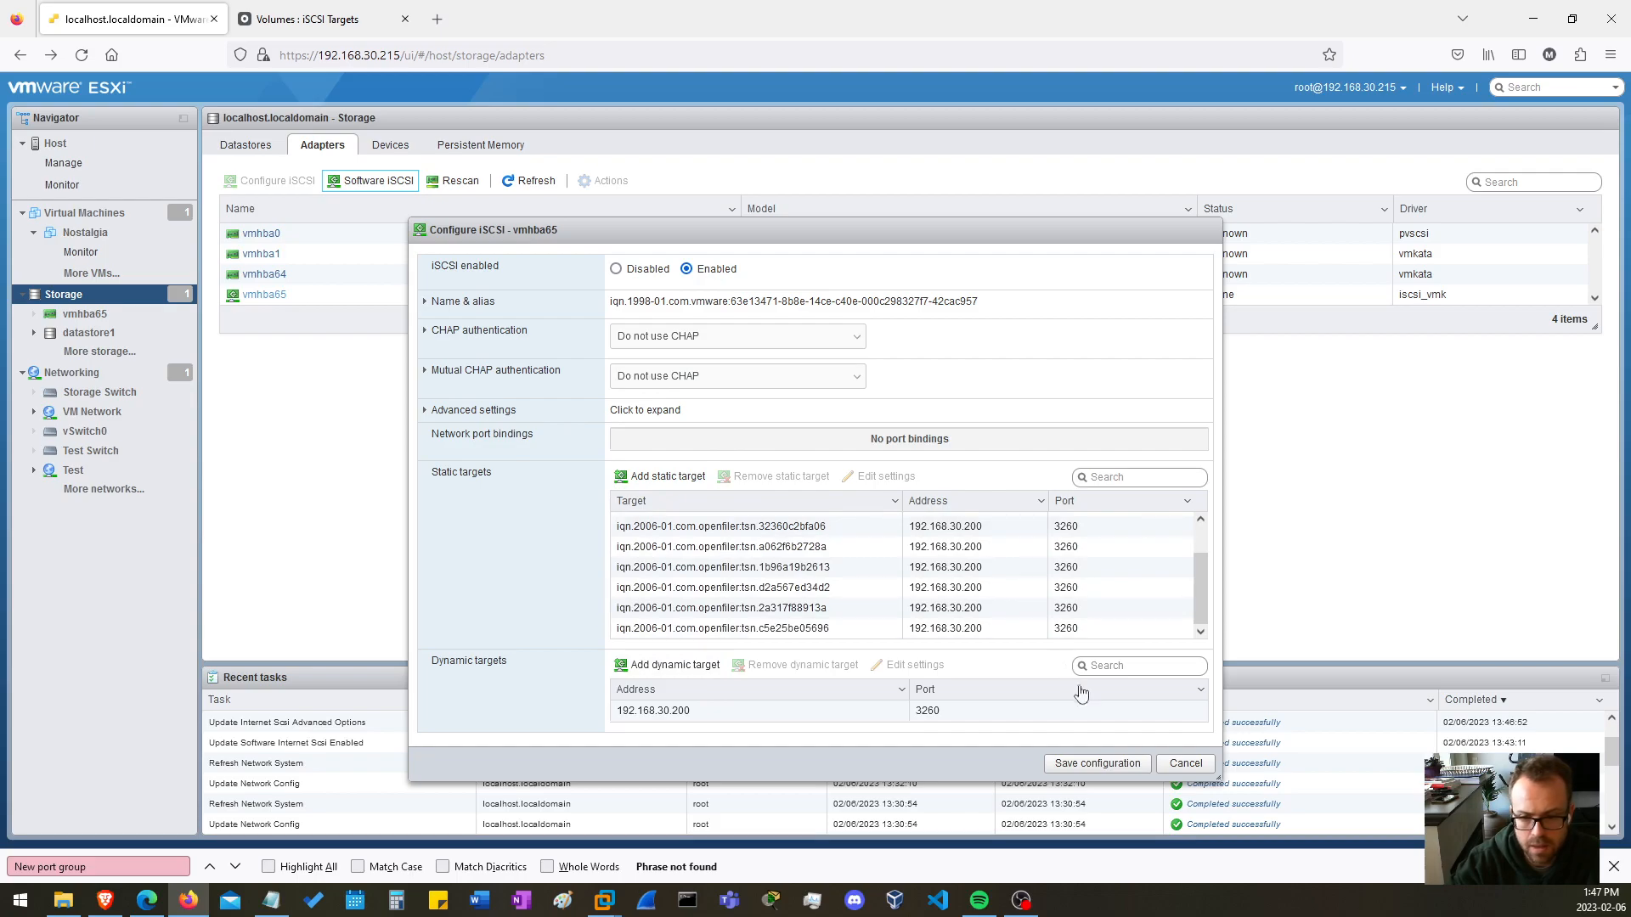
pyautogui.click(1186, 763)
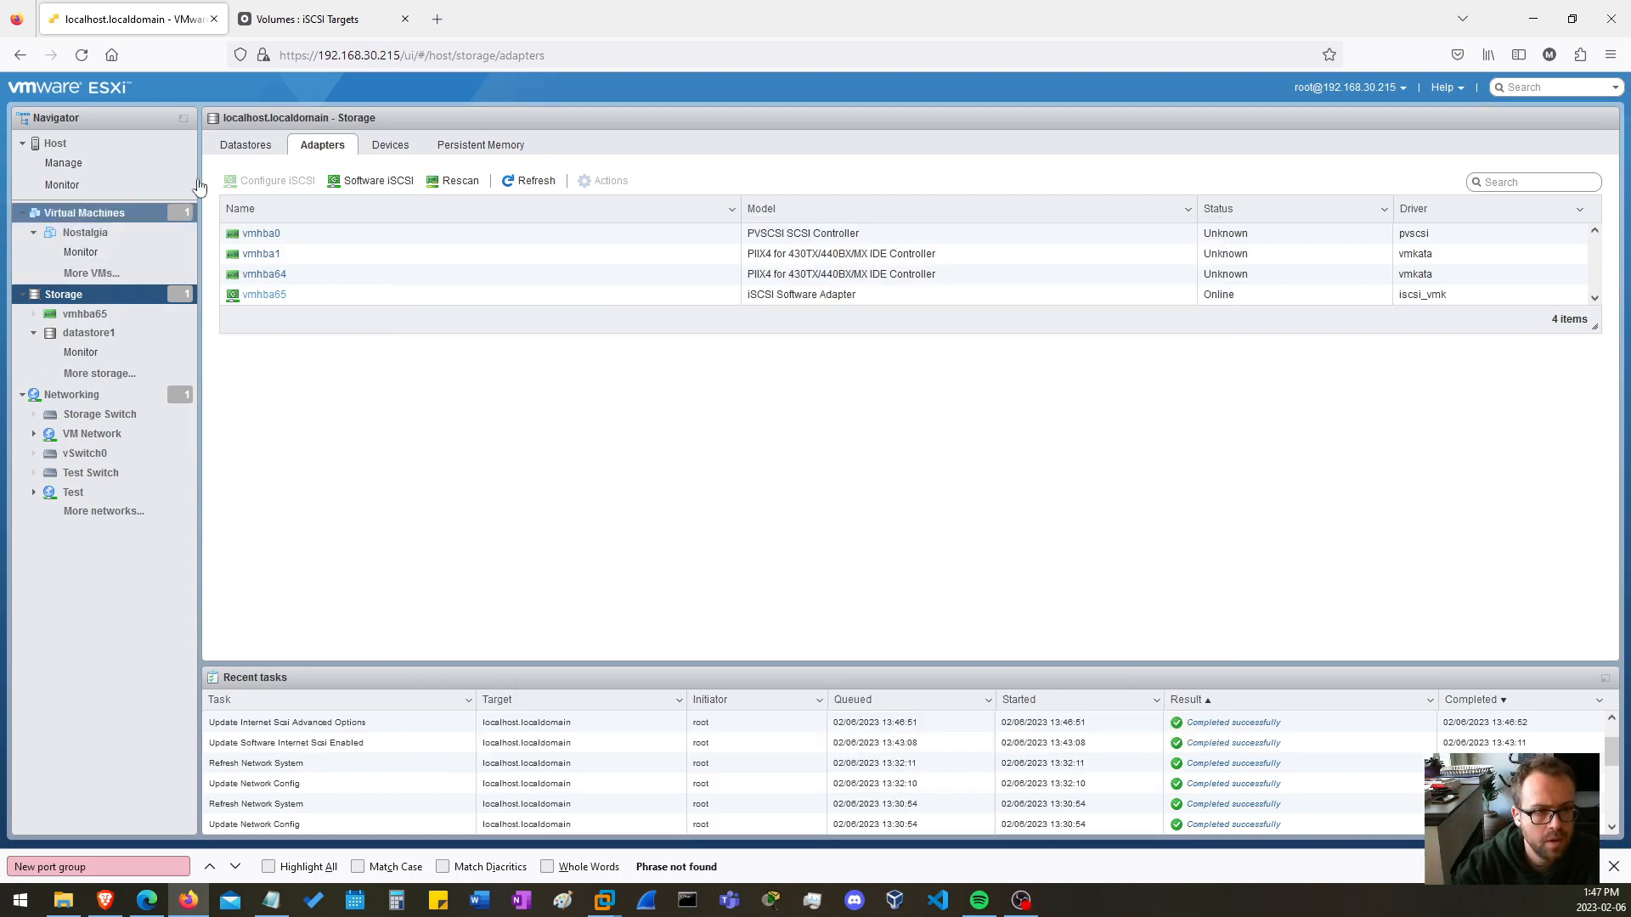
# View the host's datastores and compare them with the volumes in Openfiler's volume group vg1.
pyautogui.click(246, 146)
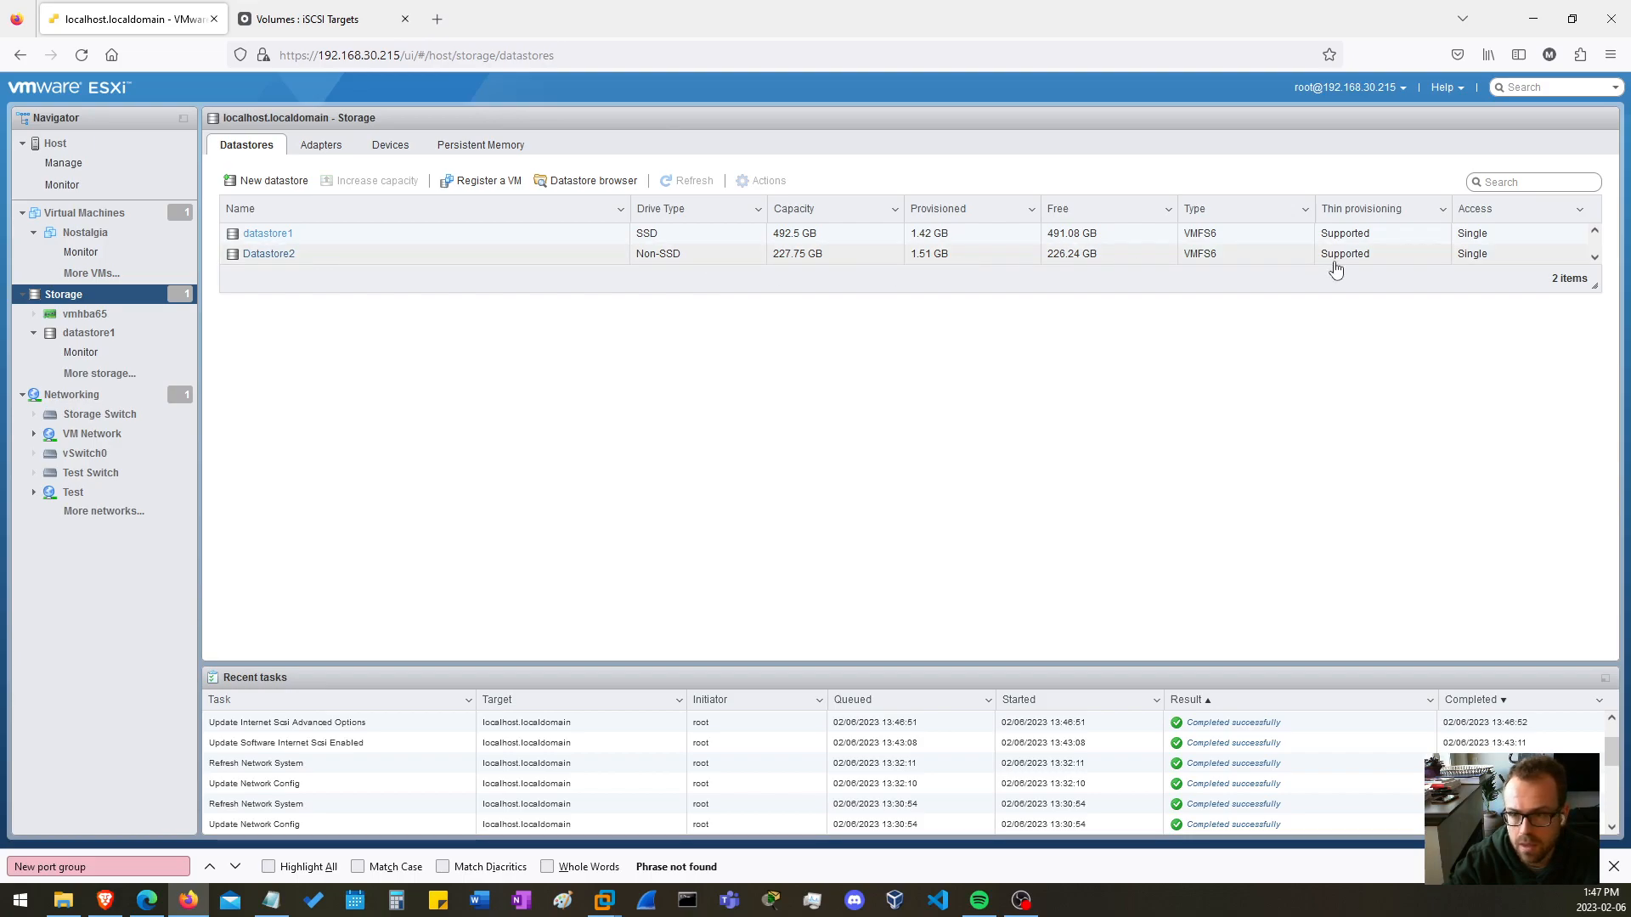
pyautogui.hotkey('ctrl', 'Tab')
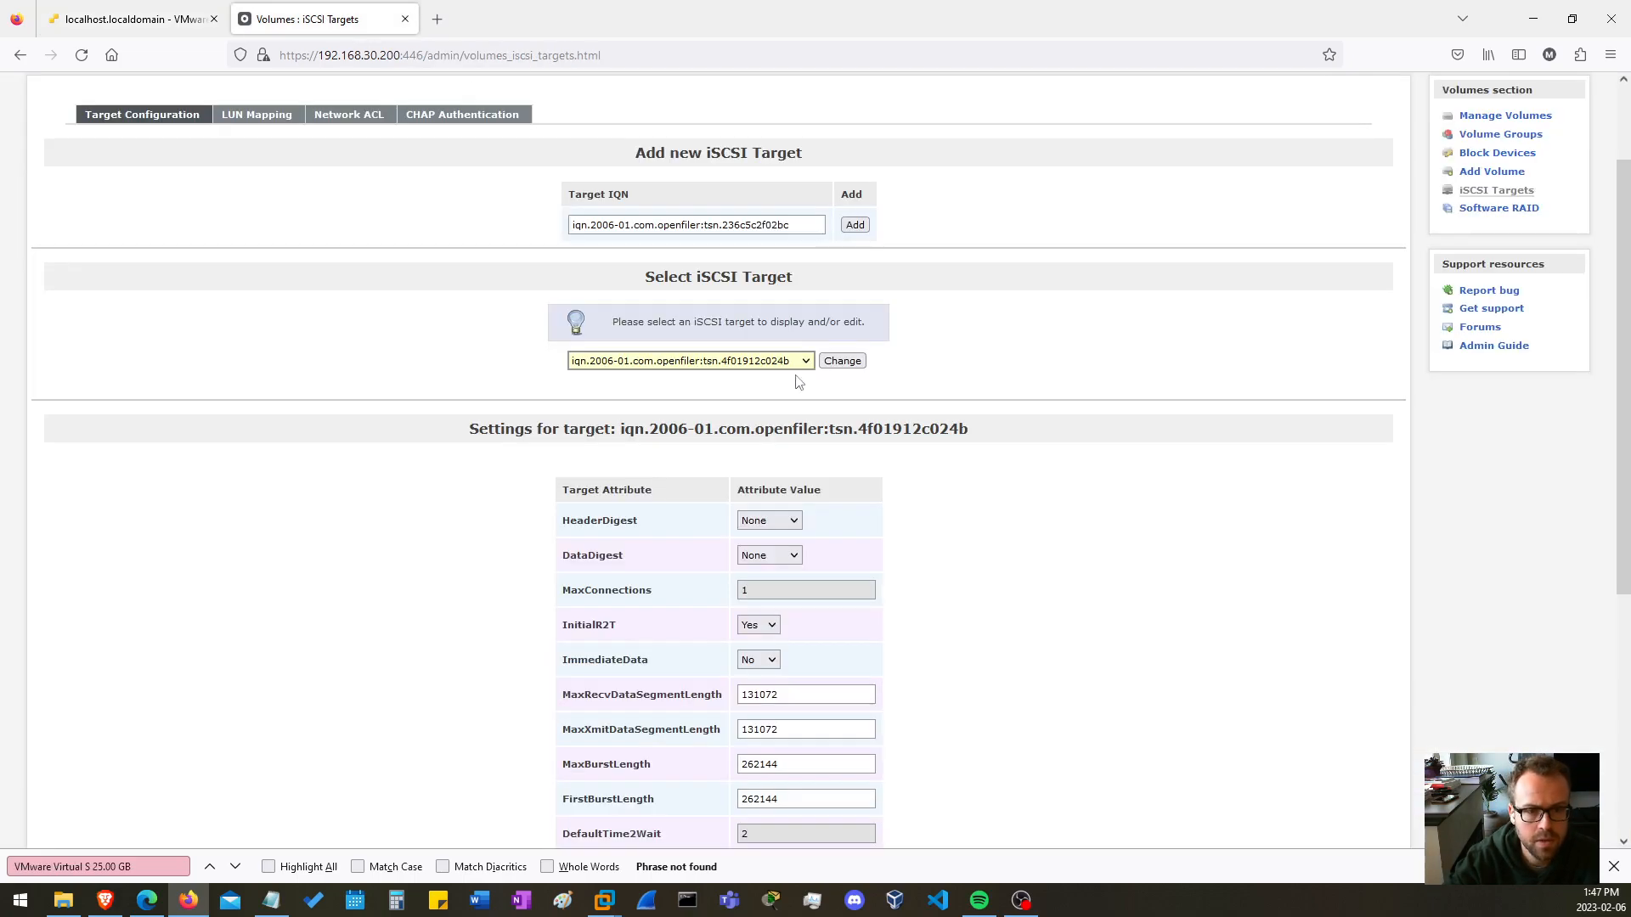
pyautogui.scroll(2, 1181, 258)
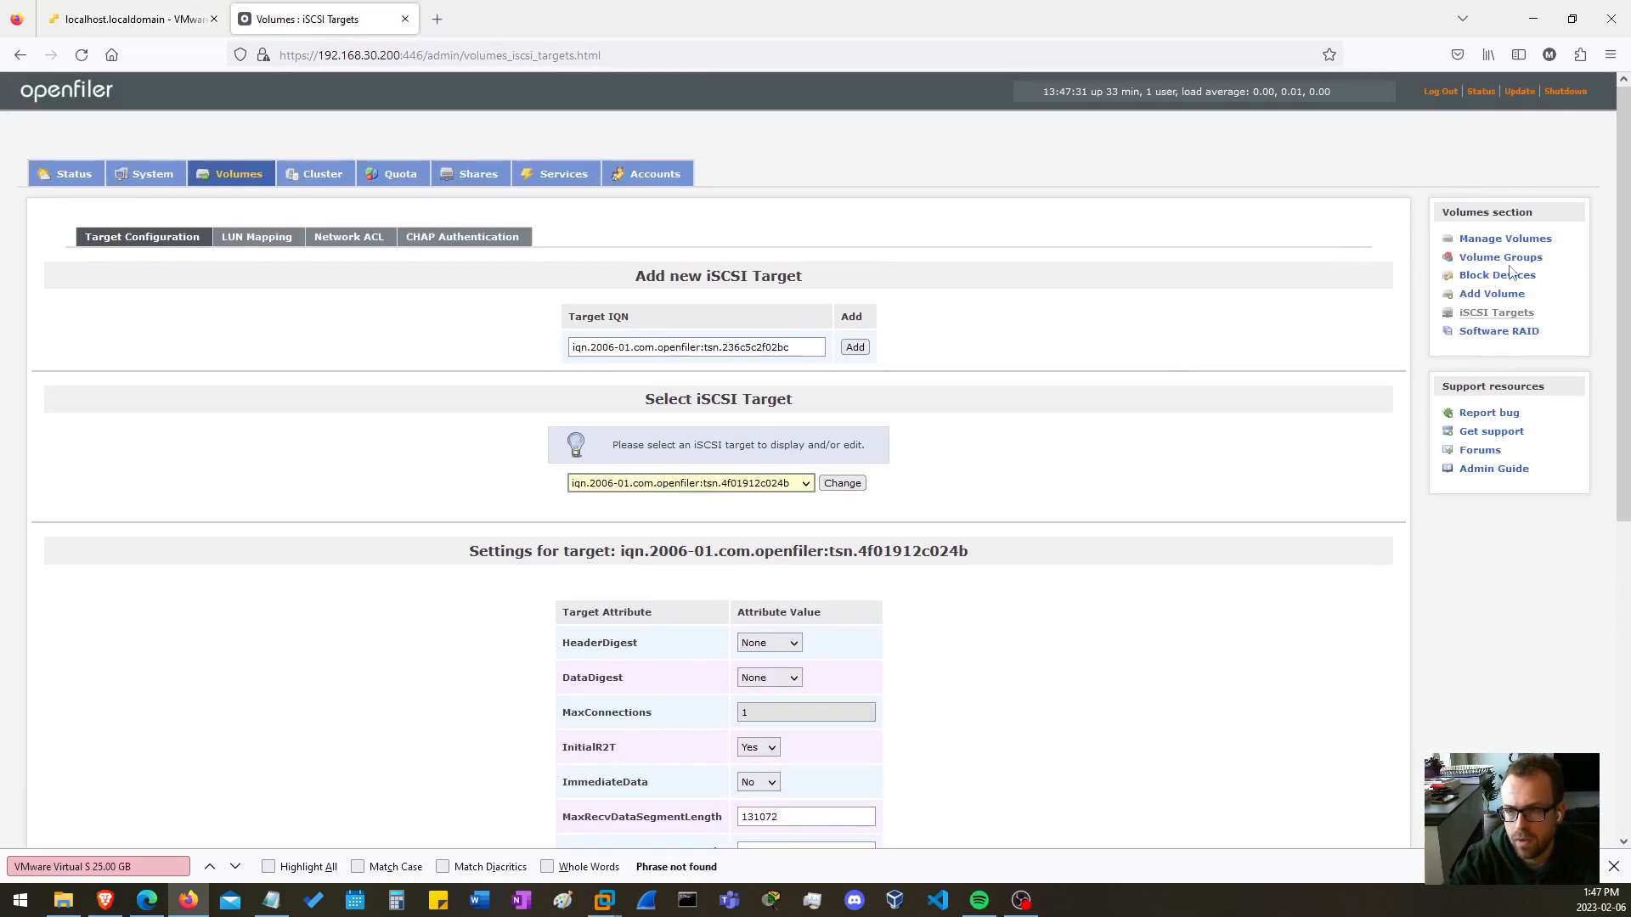
pyautogui.click(1481, 263)
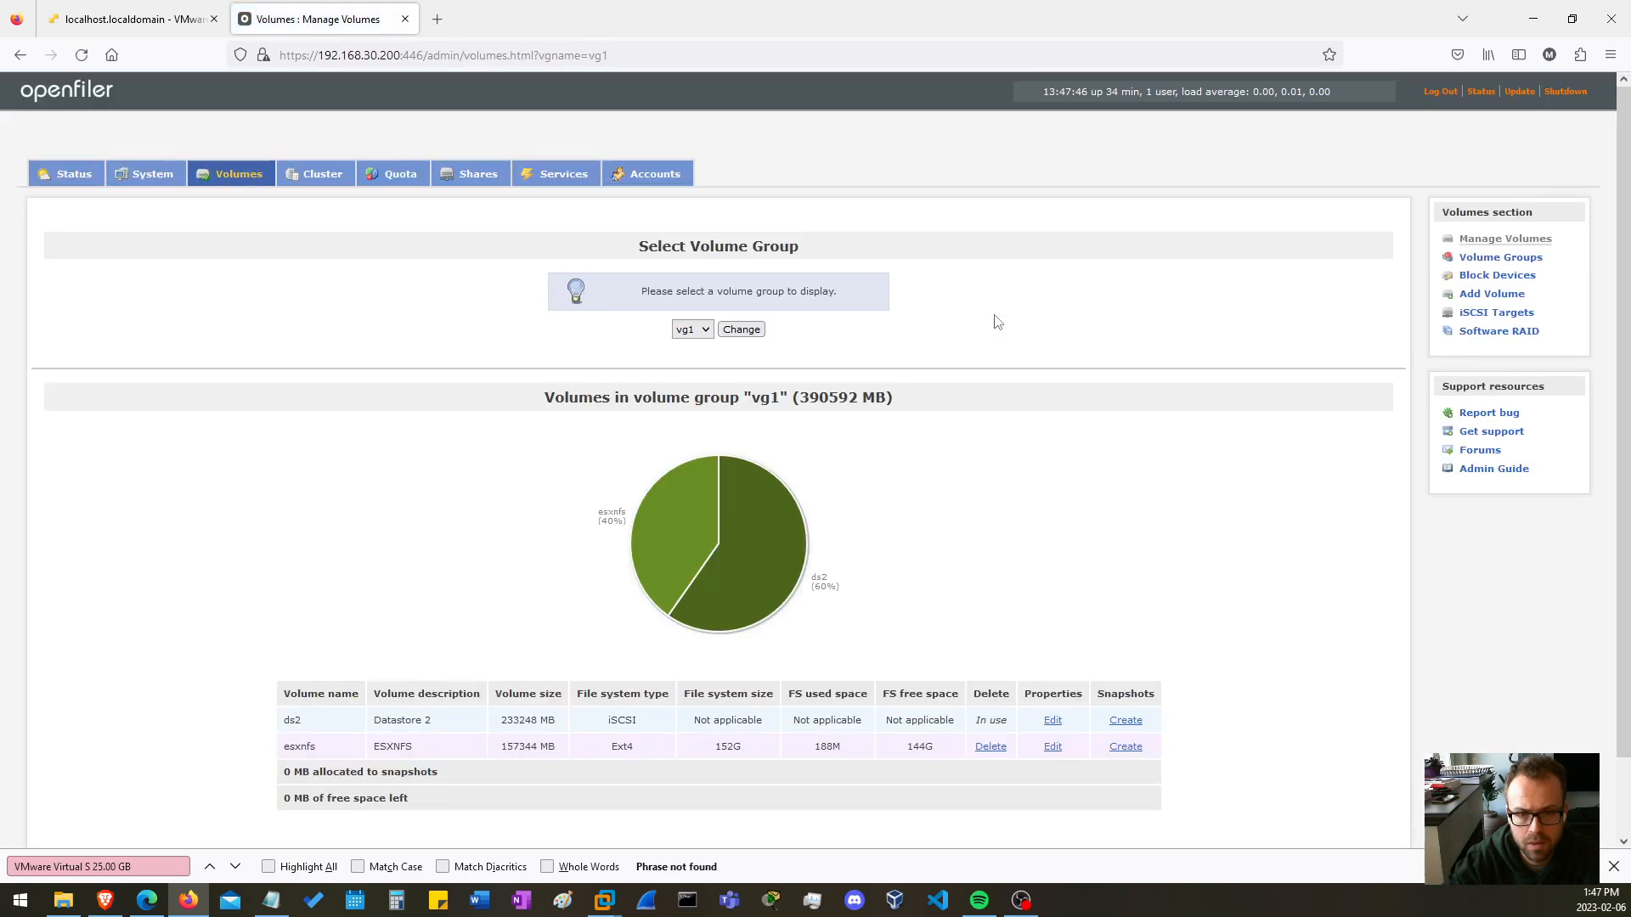
pyautogui.scroll(-2, 767, 465)
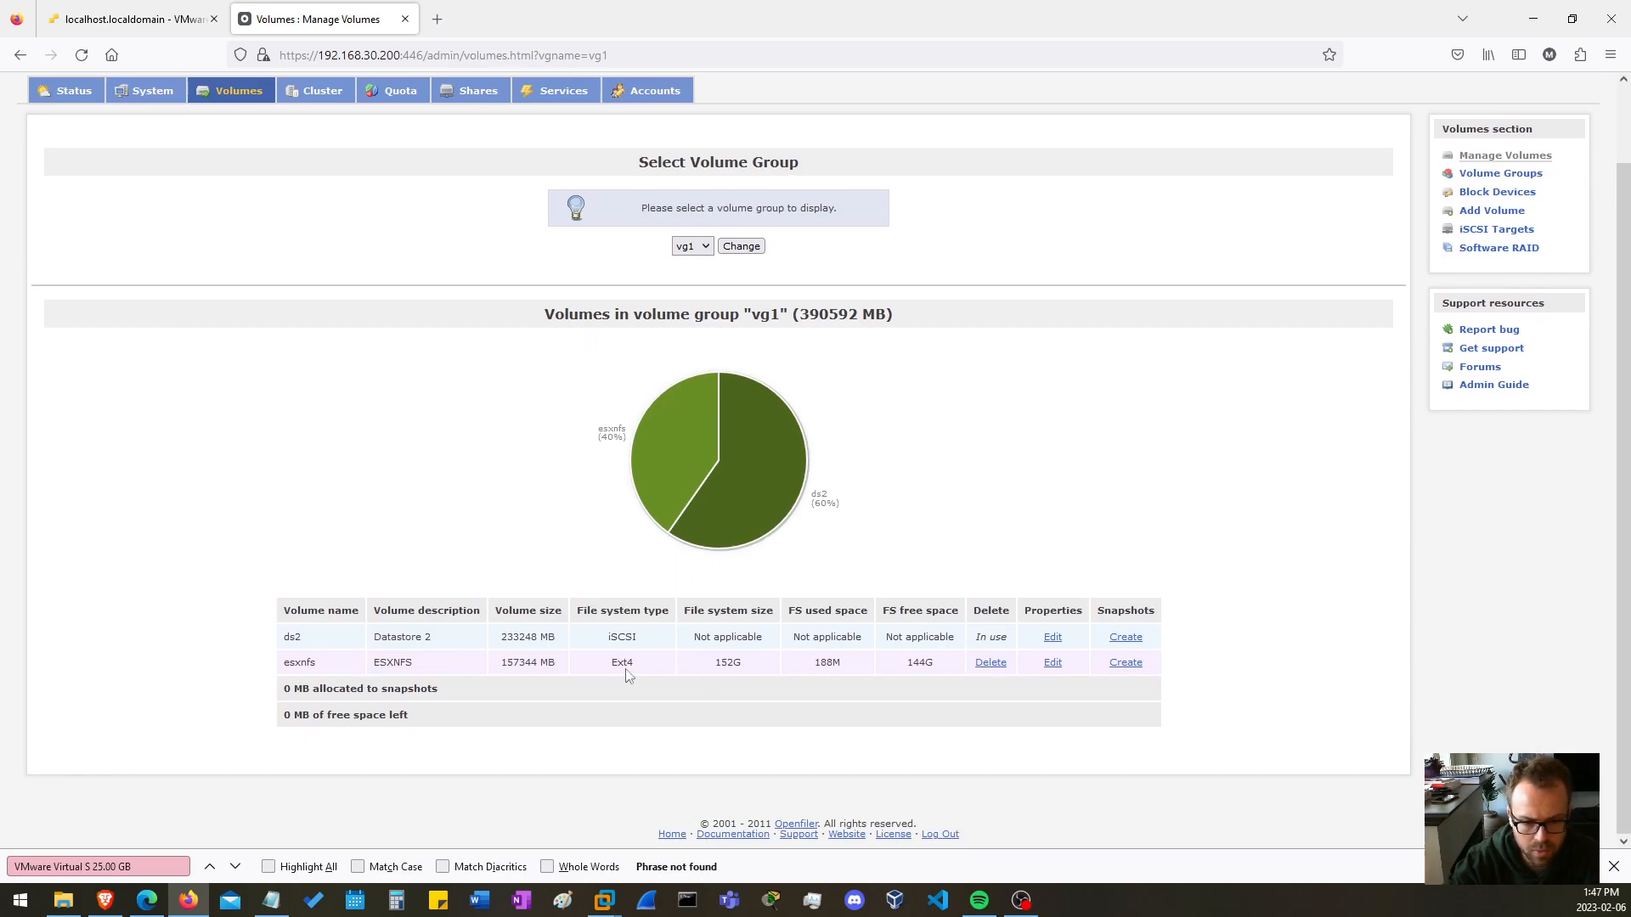
pyautogui.moveTo(502, 636); pyautogui.dragTo(549, 636)
pyautogui.click(1018, 500)
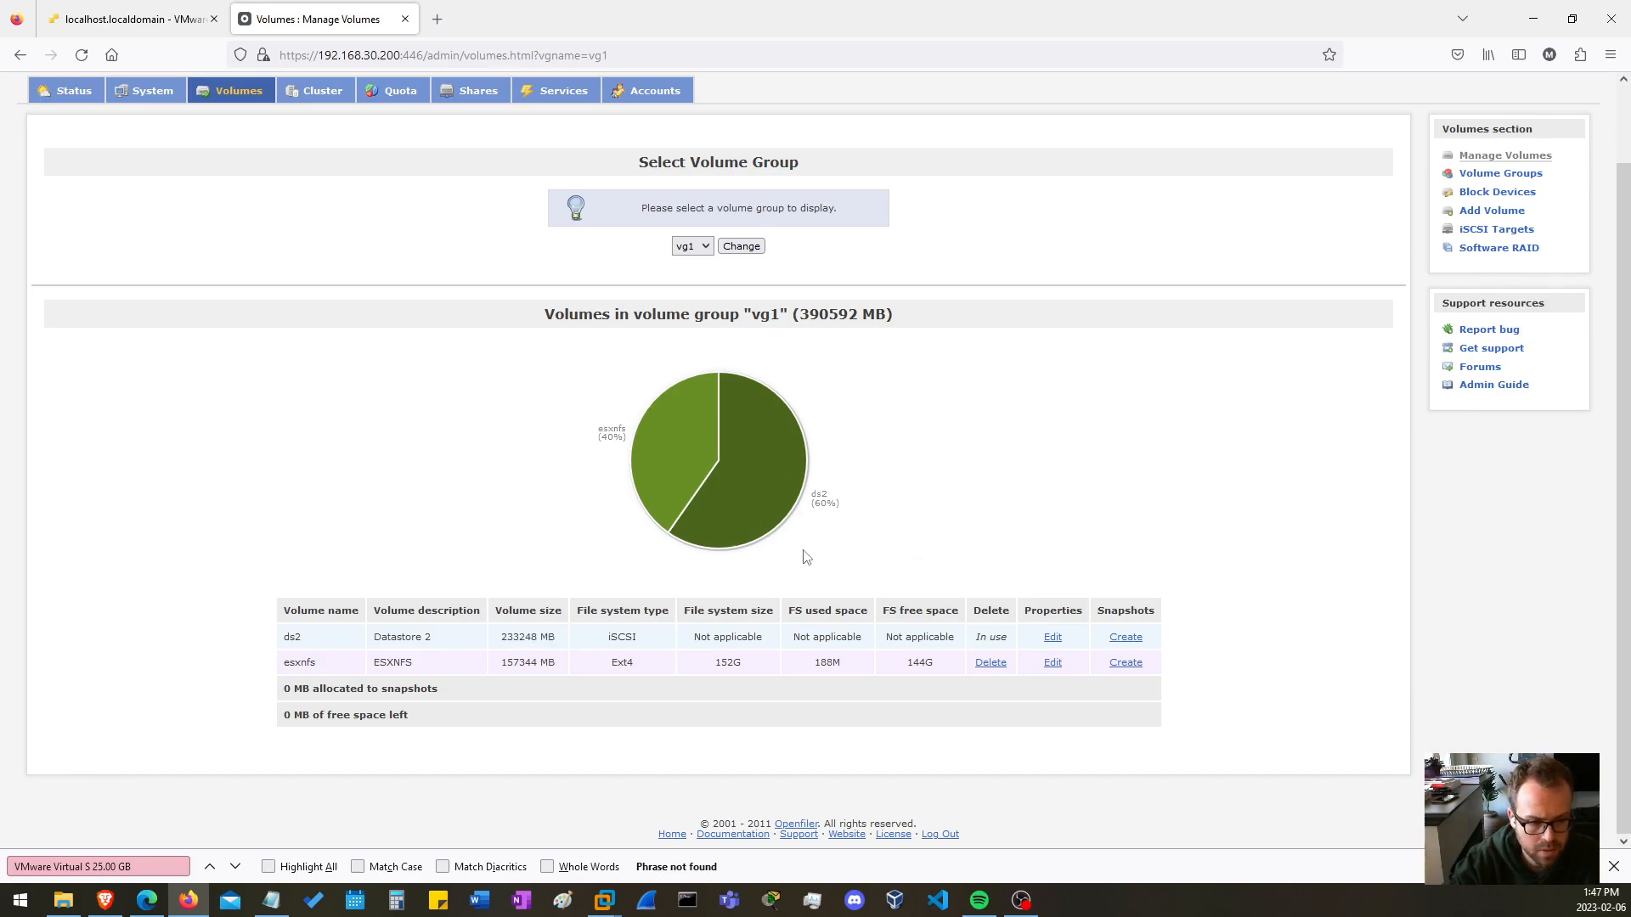
pyautogui.scroll(2, 567, 266)
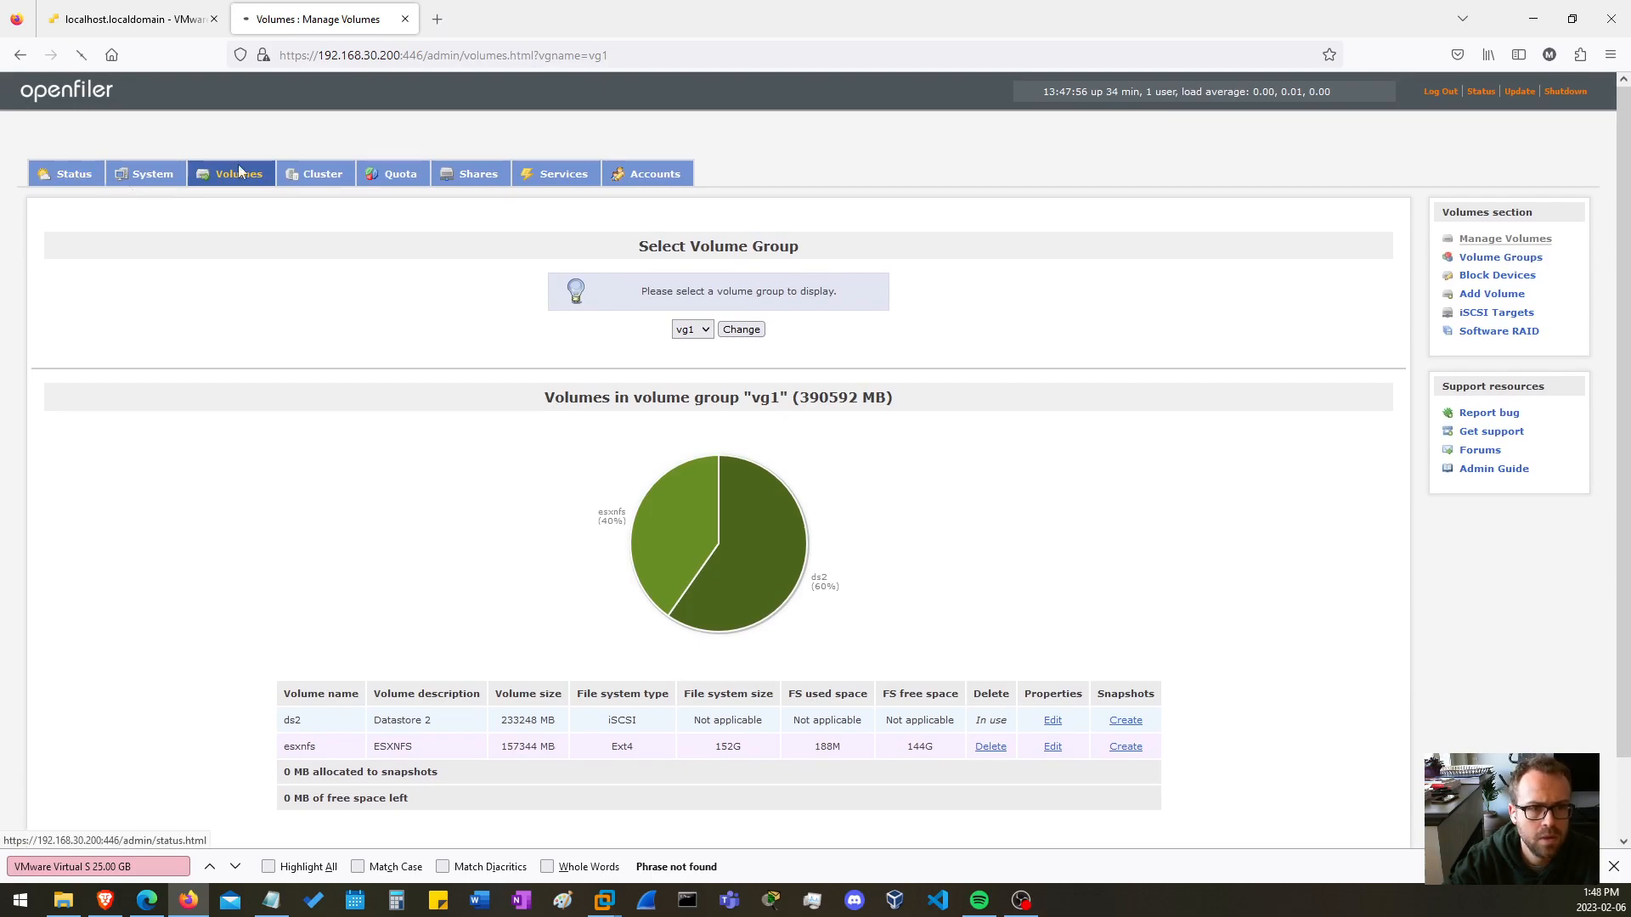
# Check the LUN mapping of the Openfiler target iqn.2006-01.com.openfiler:tsn.4f01912c024b.
pyautogui.click(95, 175)
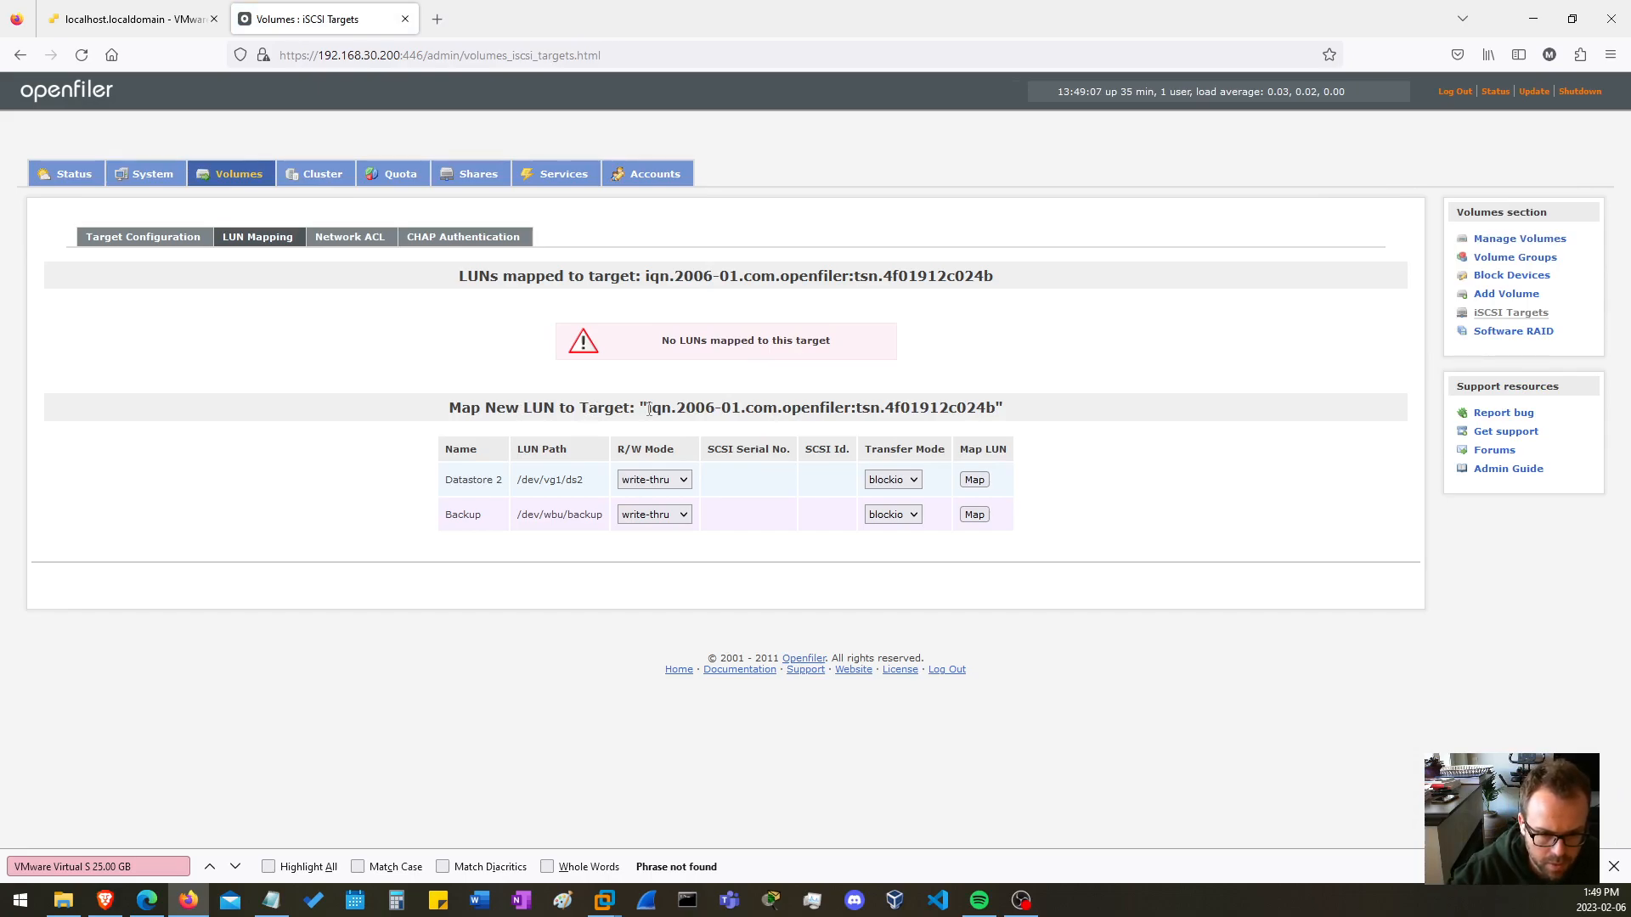
pyautogui.moveTo(651, 407); pyautogui.dragTo(1110, 448)
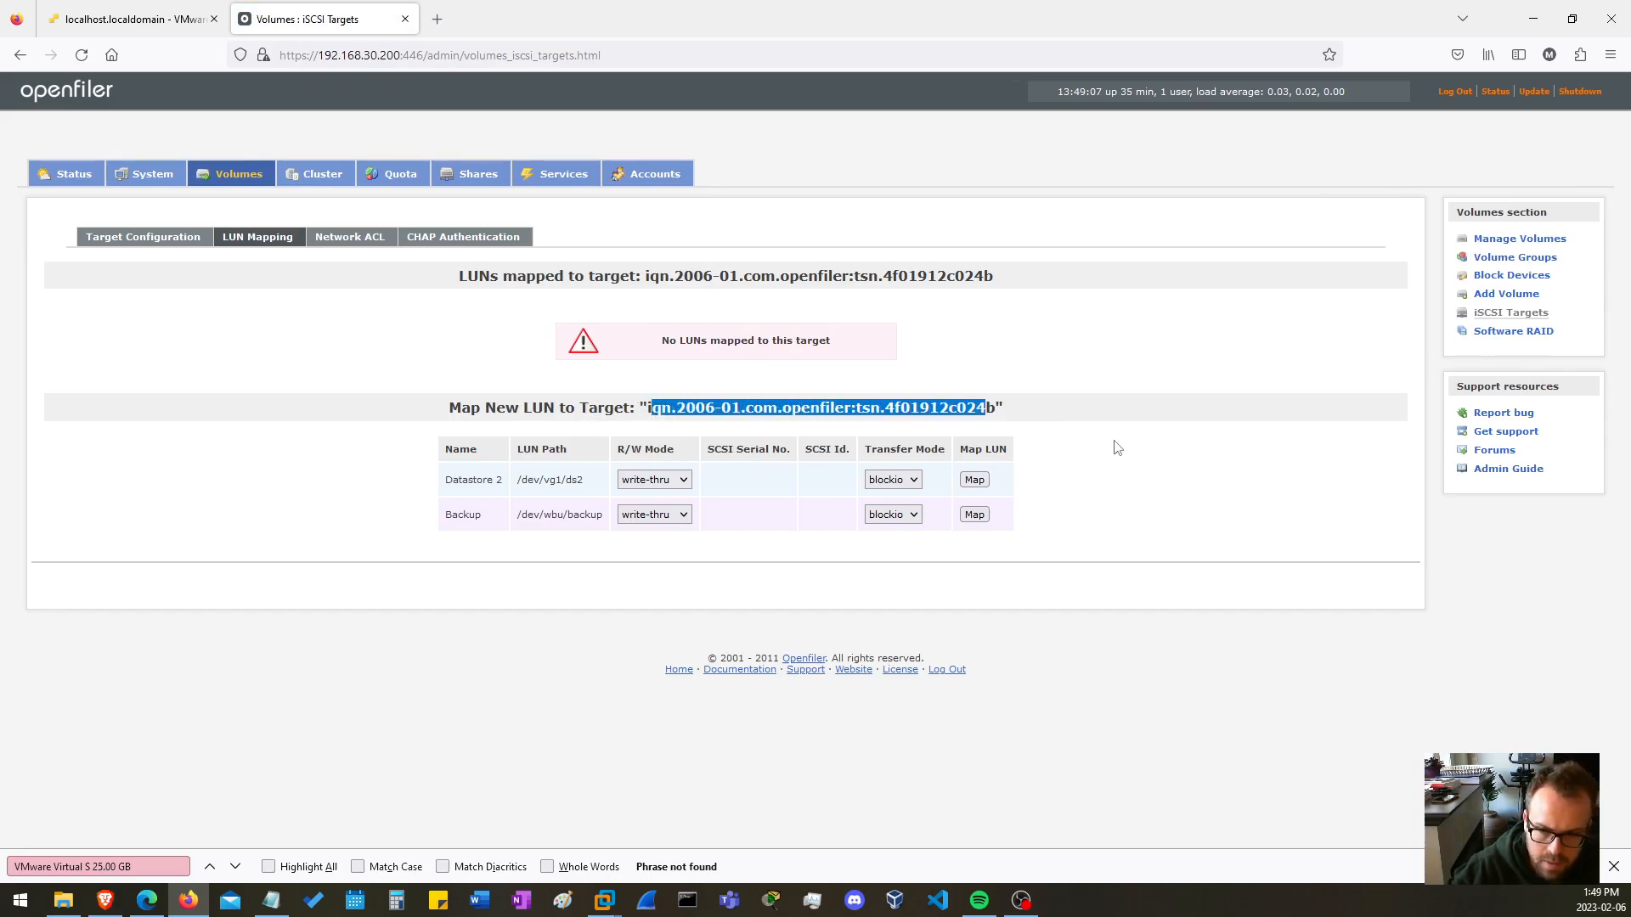
pyautogui.click(1112, 447)
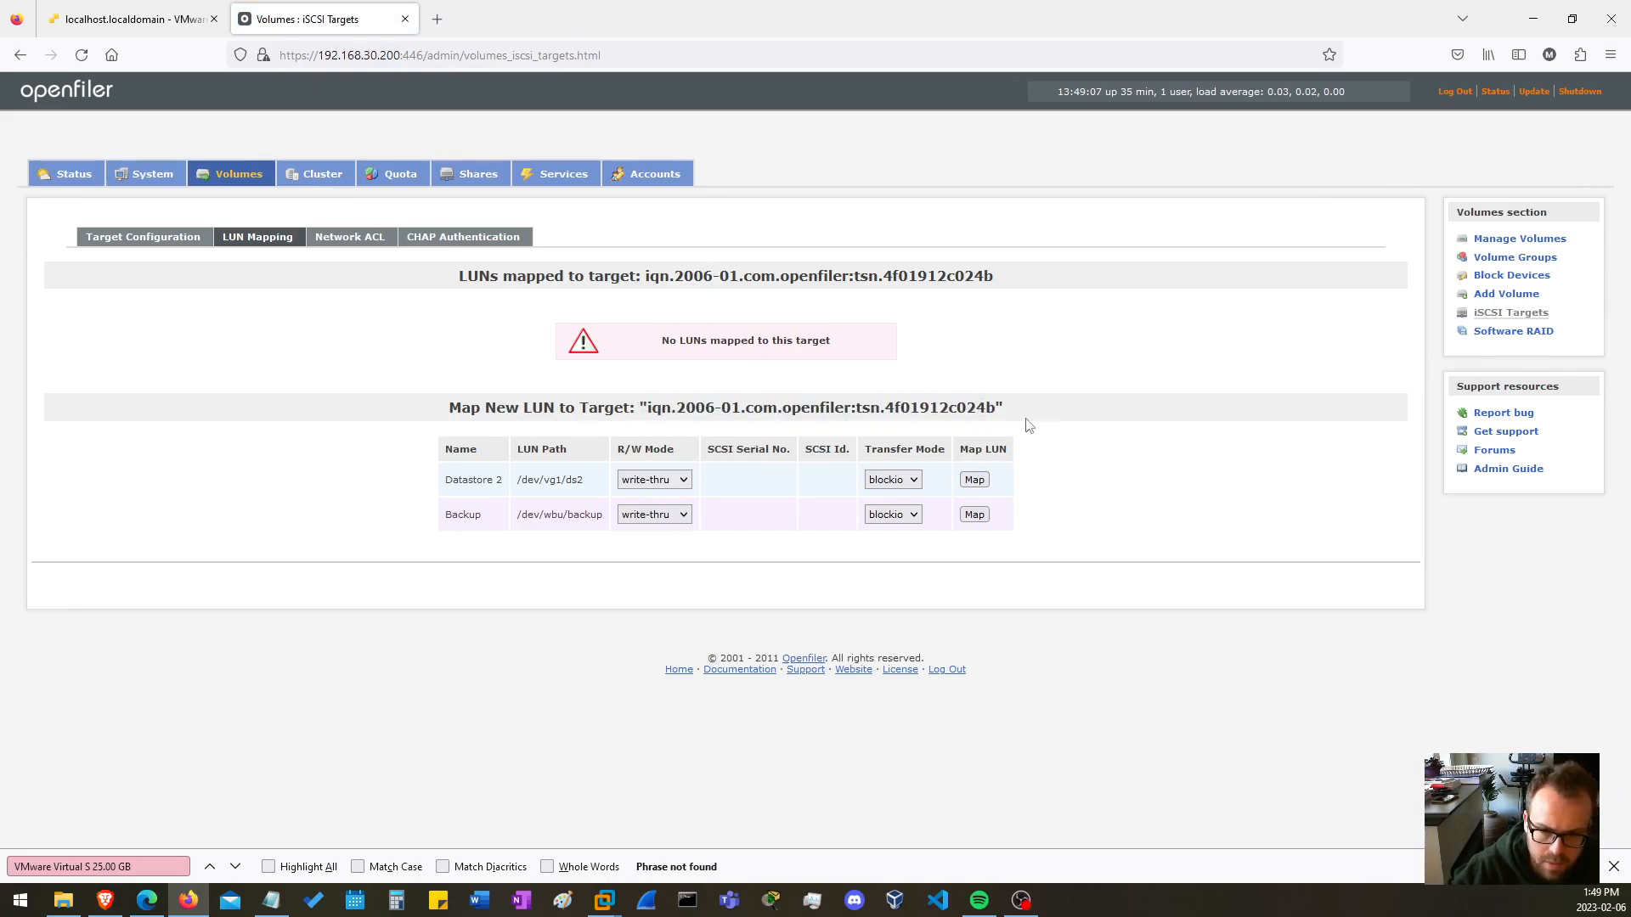
# Return to the ESXi web client and inspect the 227.78 GB OPNFILER iSCSI disk among the storage devices.
pyautogui.click(143, 22)
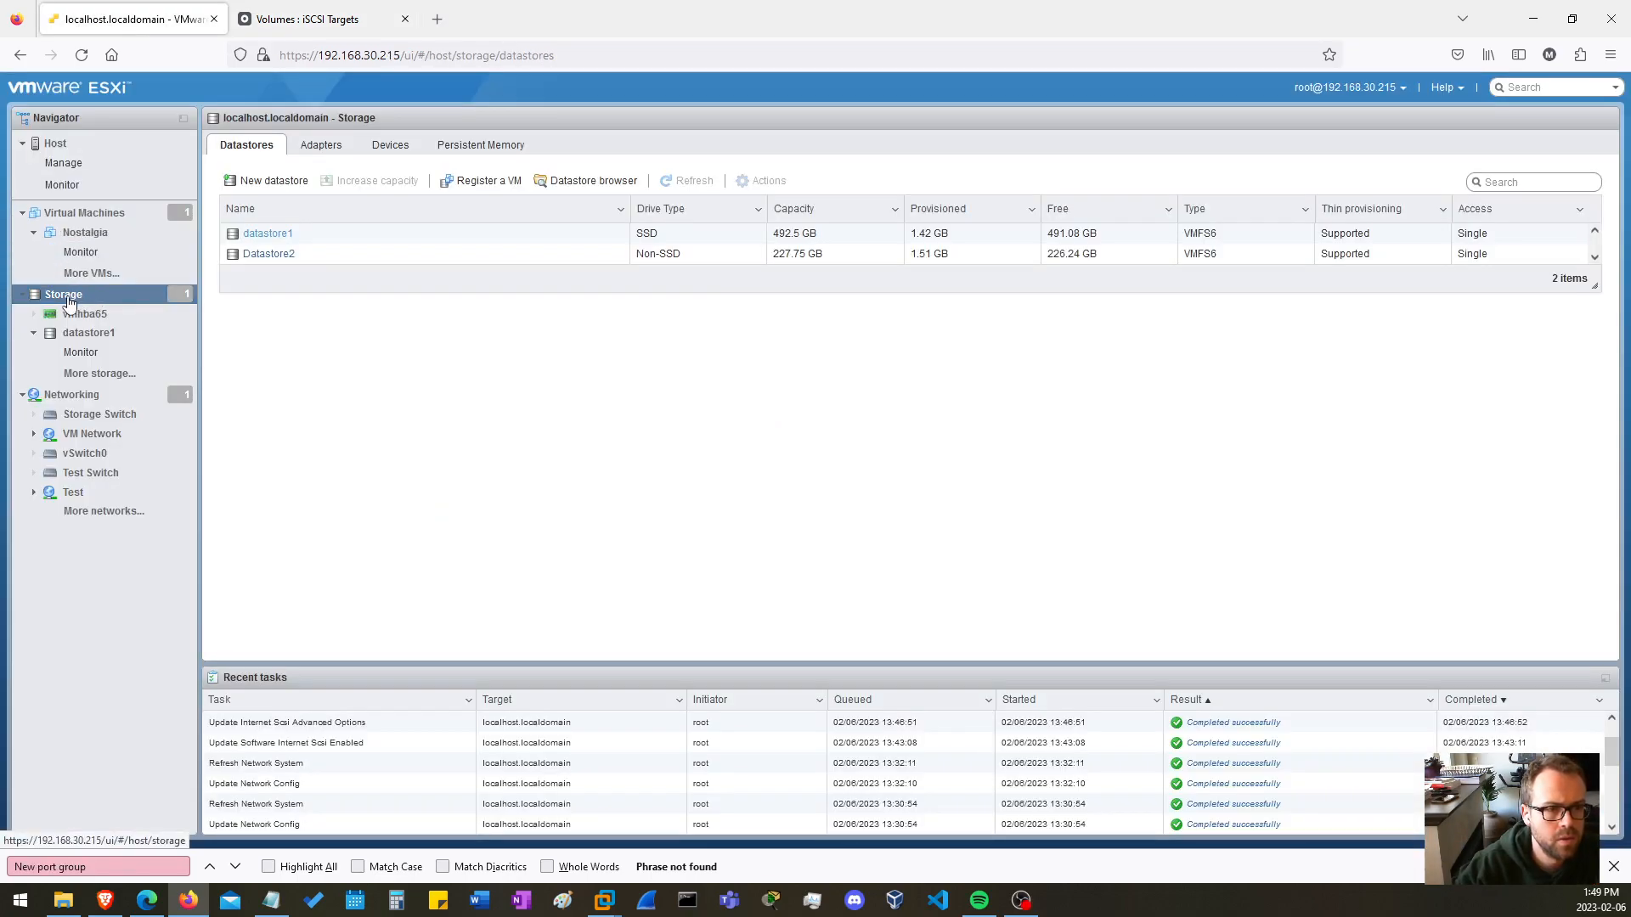
pyautogui.click(397, 148)
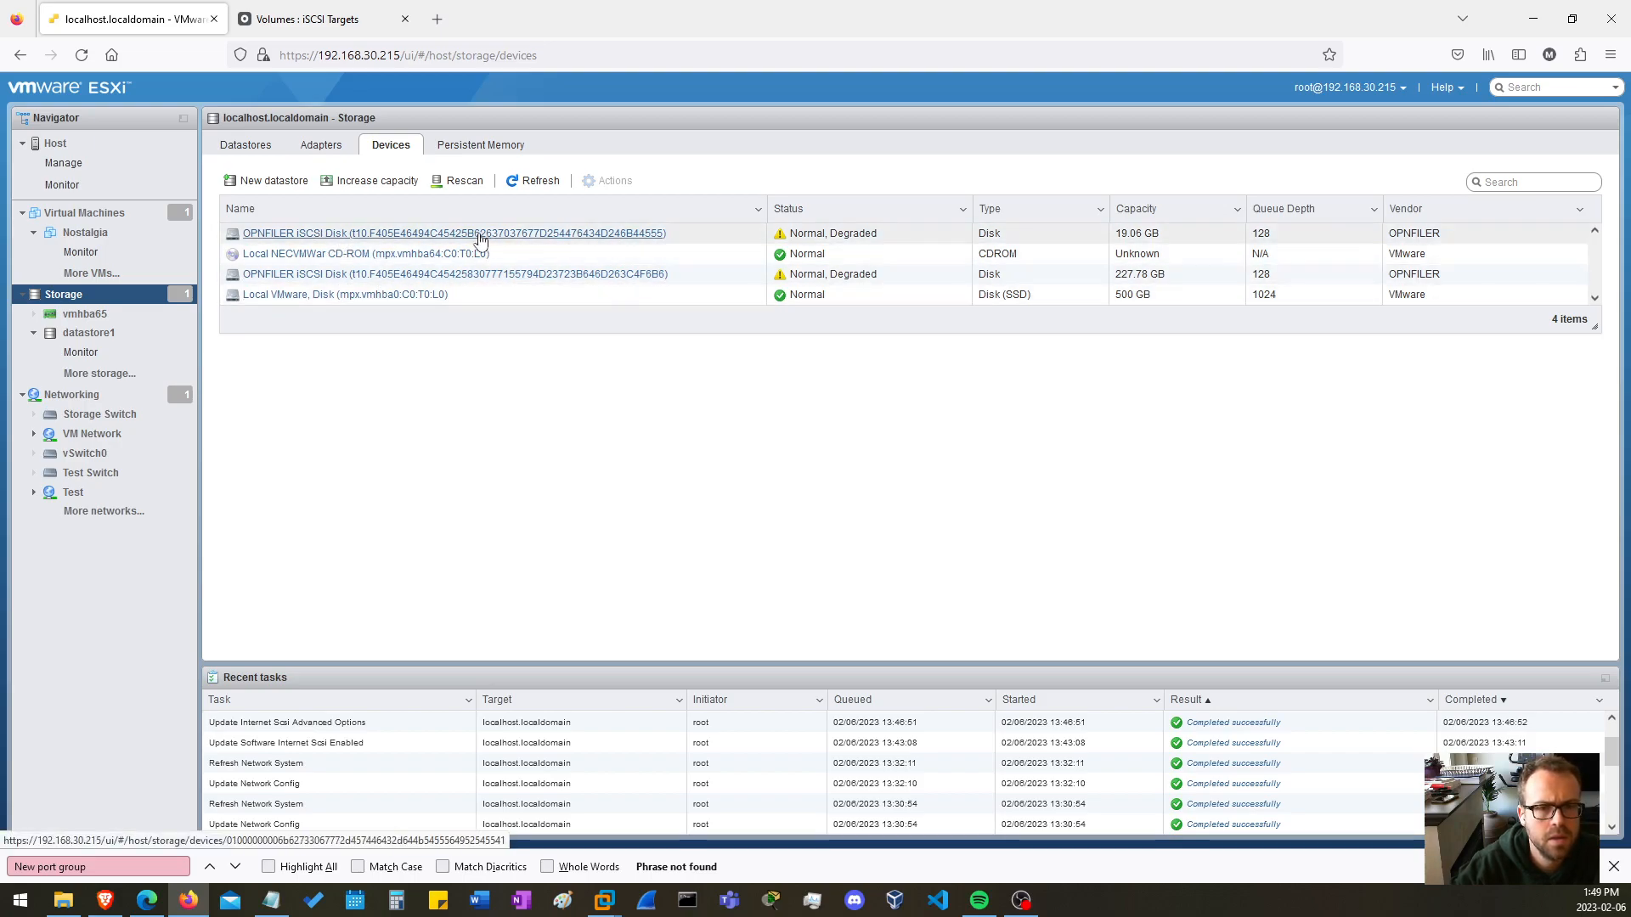
pyautogui.click(482, 273)
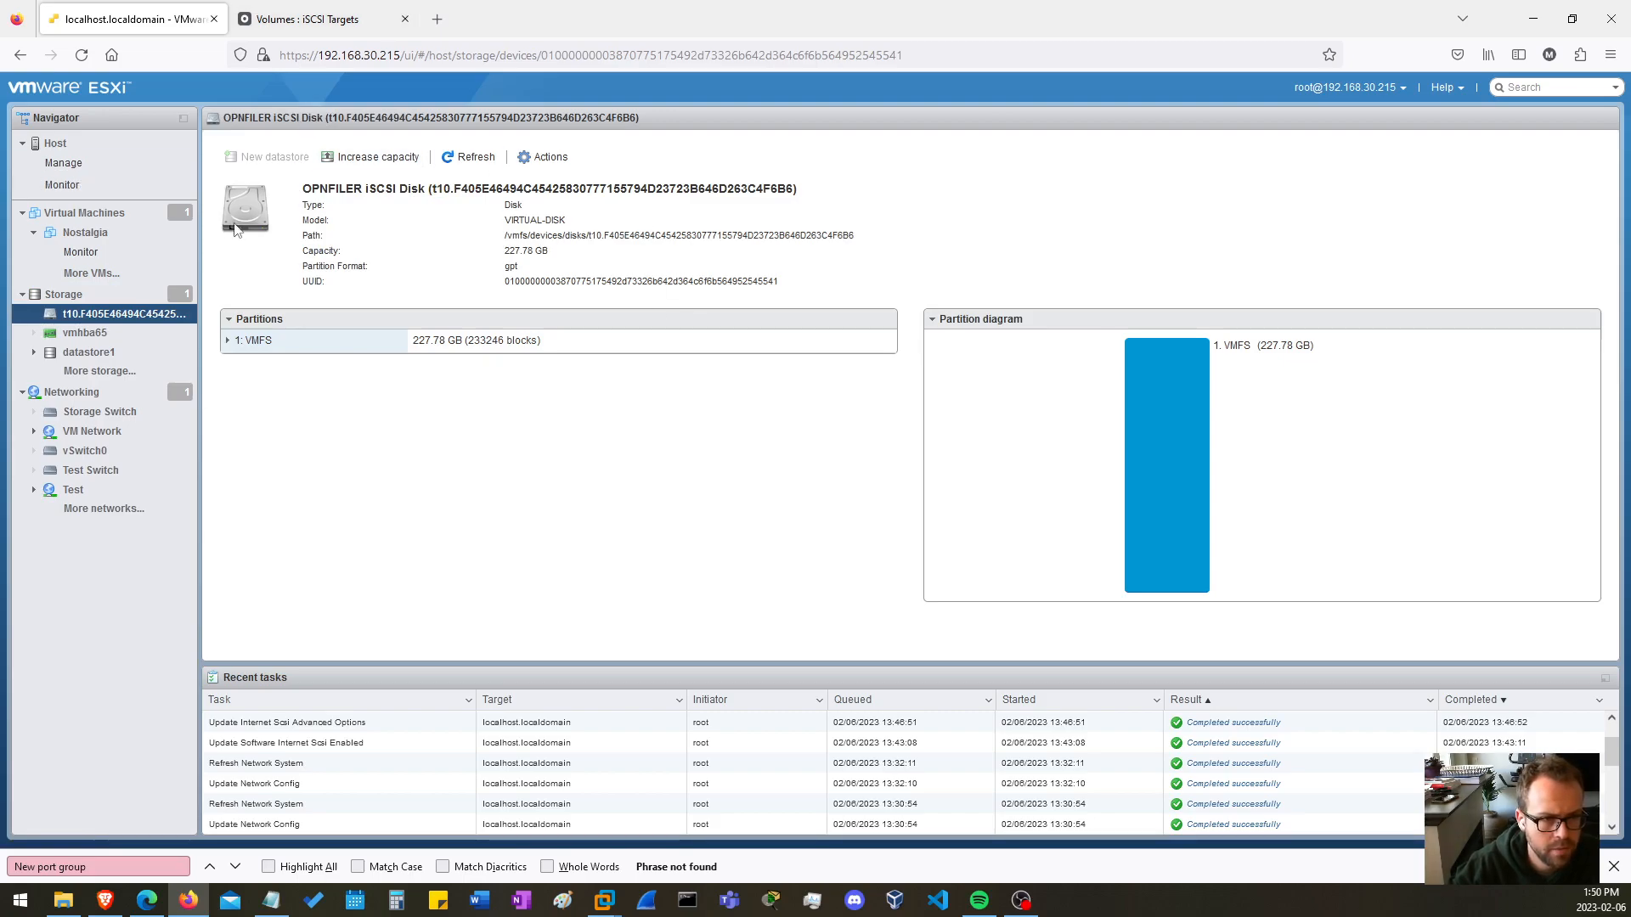
pyautogui.click(19, 54)
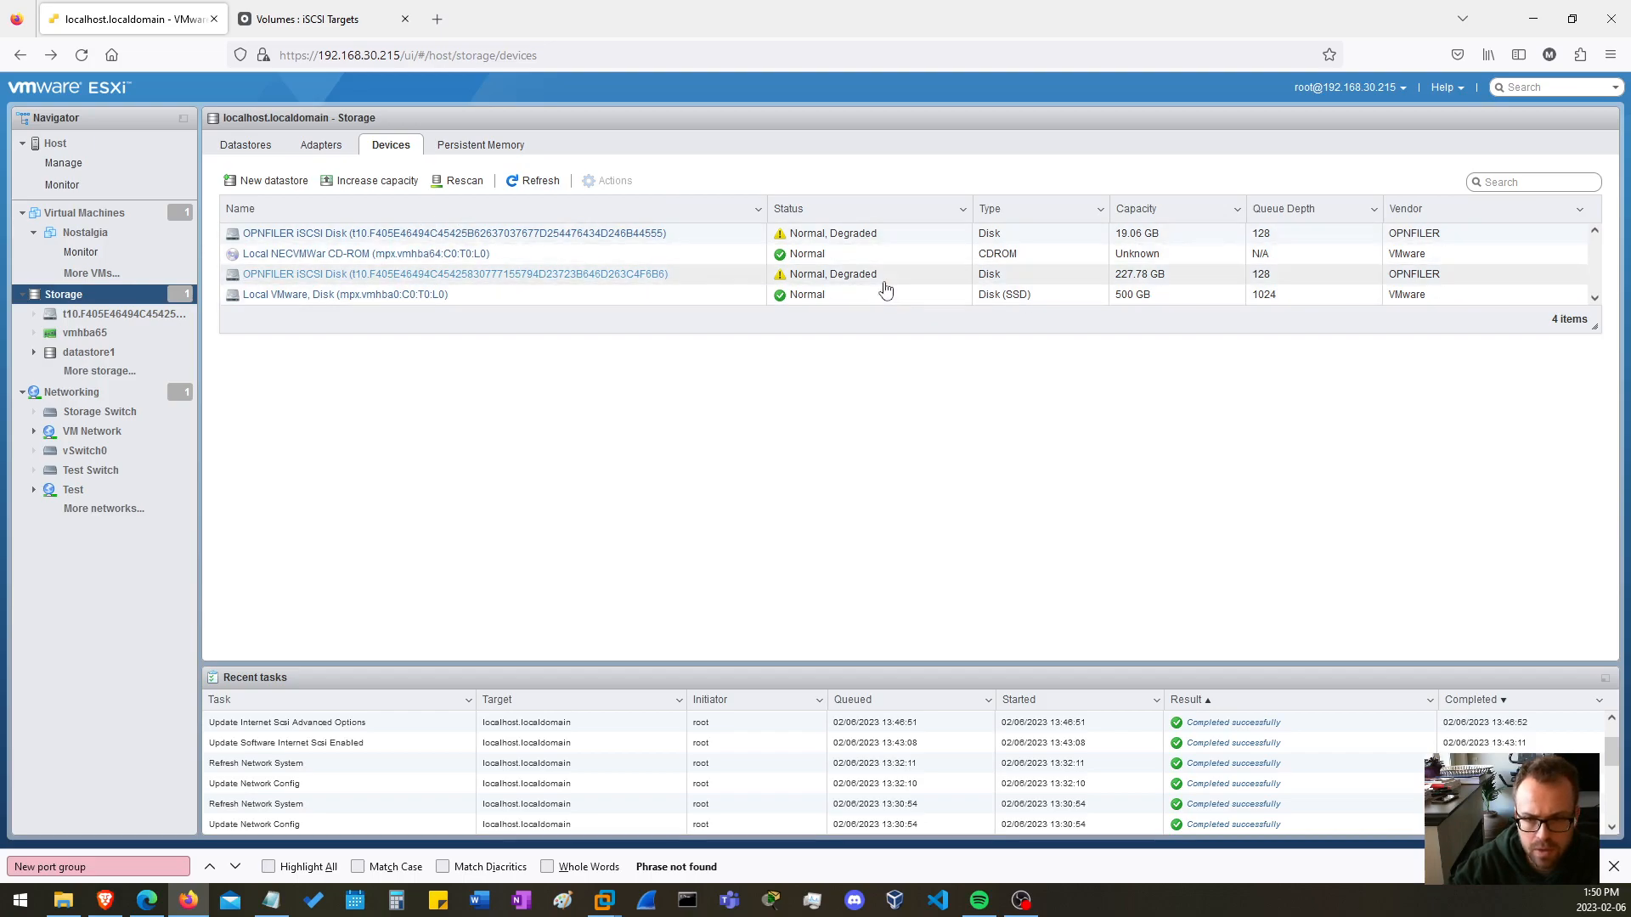
# Open Datastore2 from the host's datastores and browse to its Nostalgia folder in the datastore browser.
pyautogui.click(63, 297)
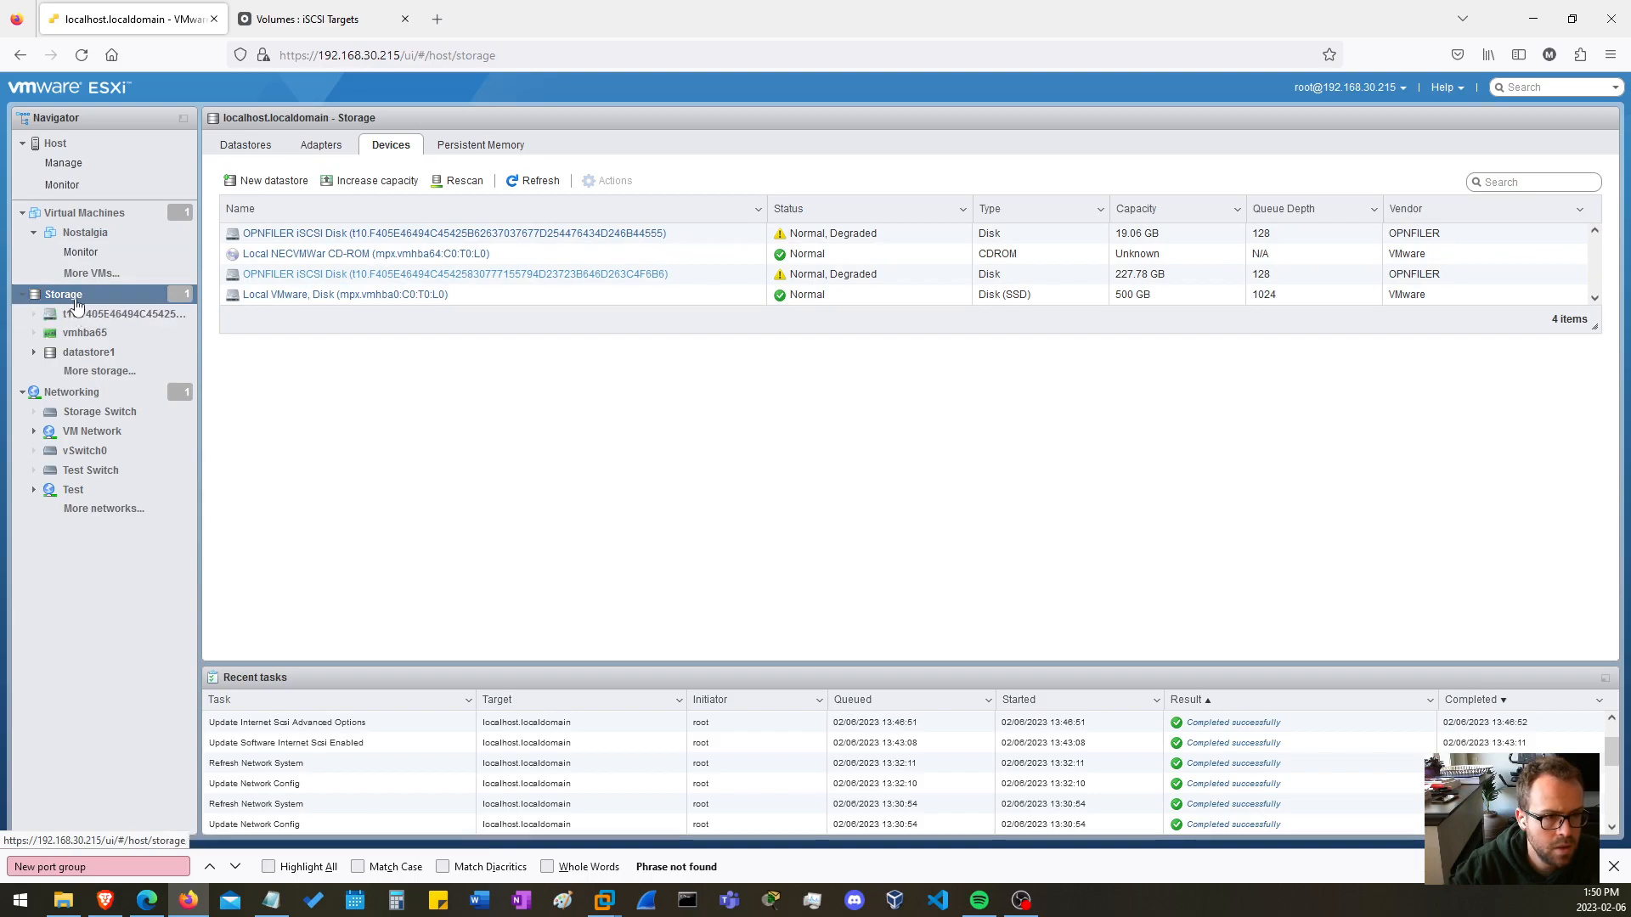
pyautogui.click(249, 145)
pyautogui.click(263, 254)
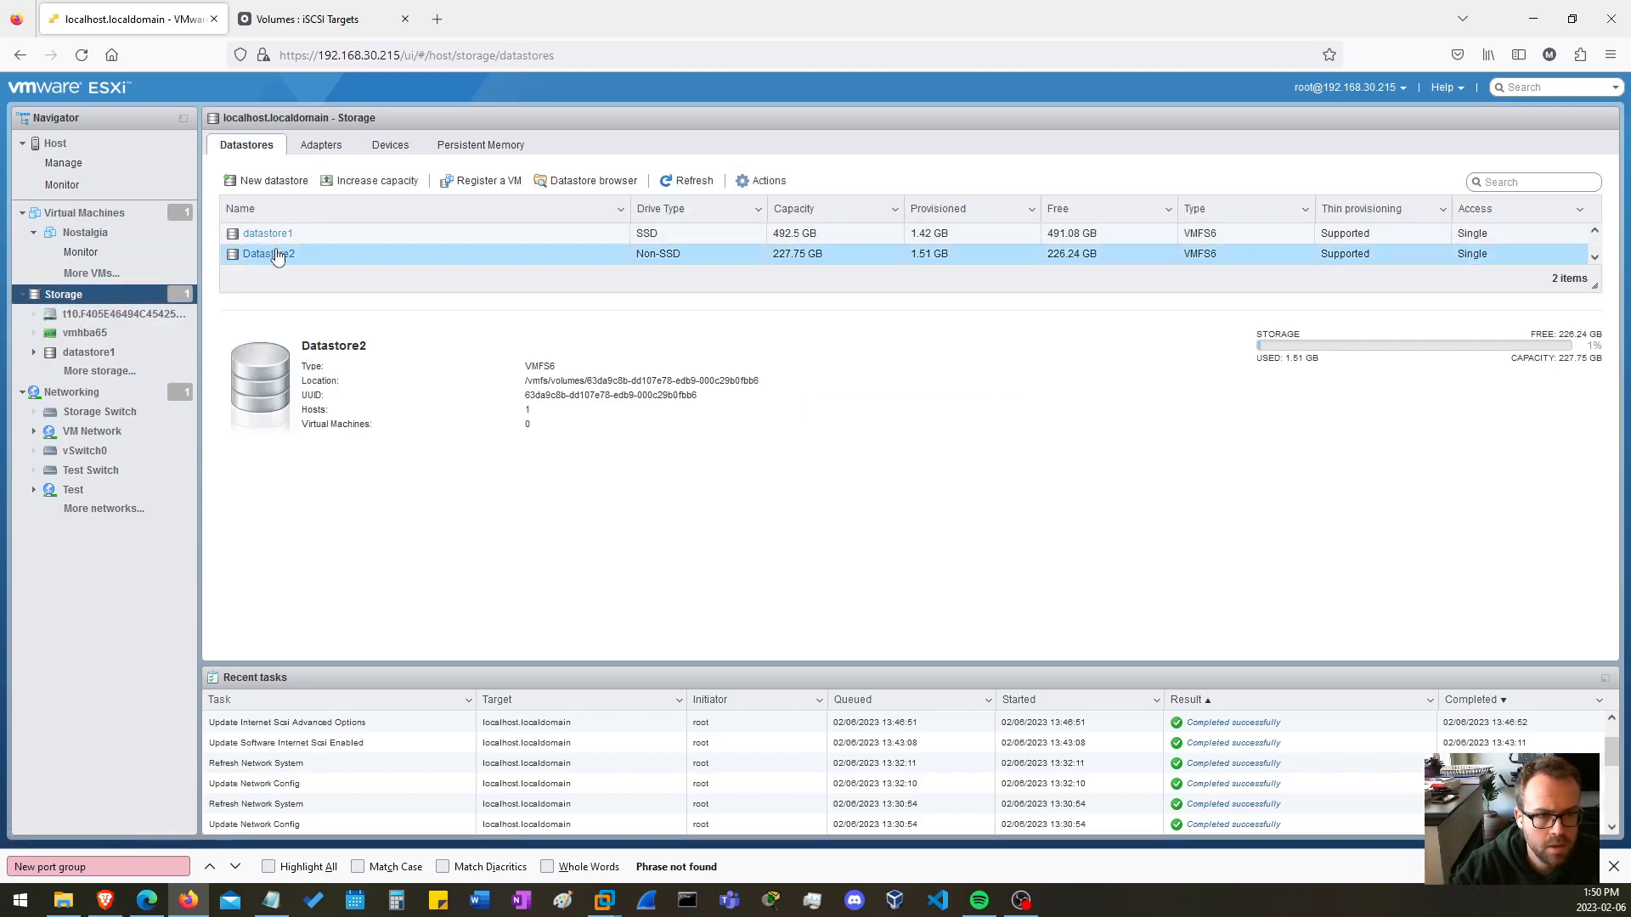
pyautogui.click(270, 254)
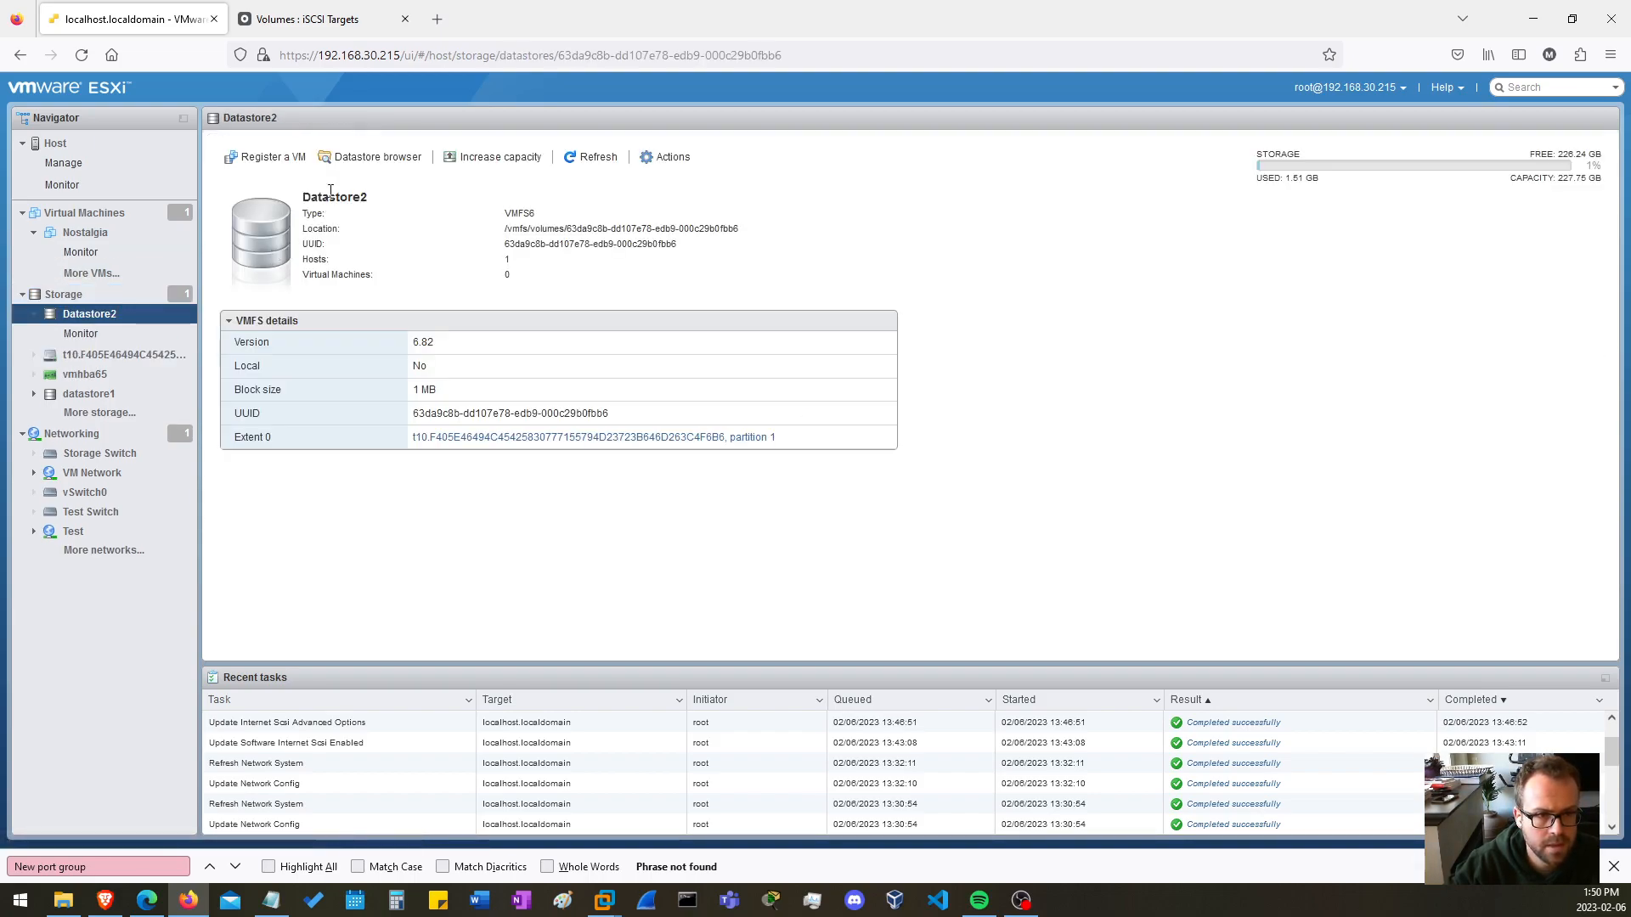
pyautogui.click(378, 157)
pyautogui.click(627, 333)
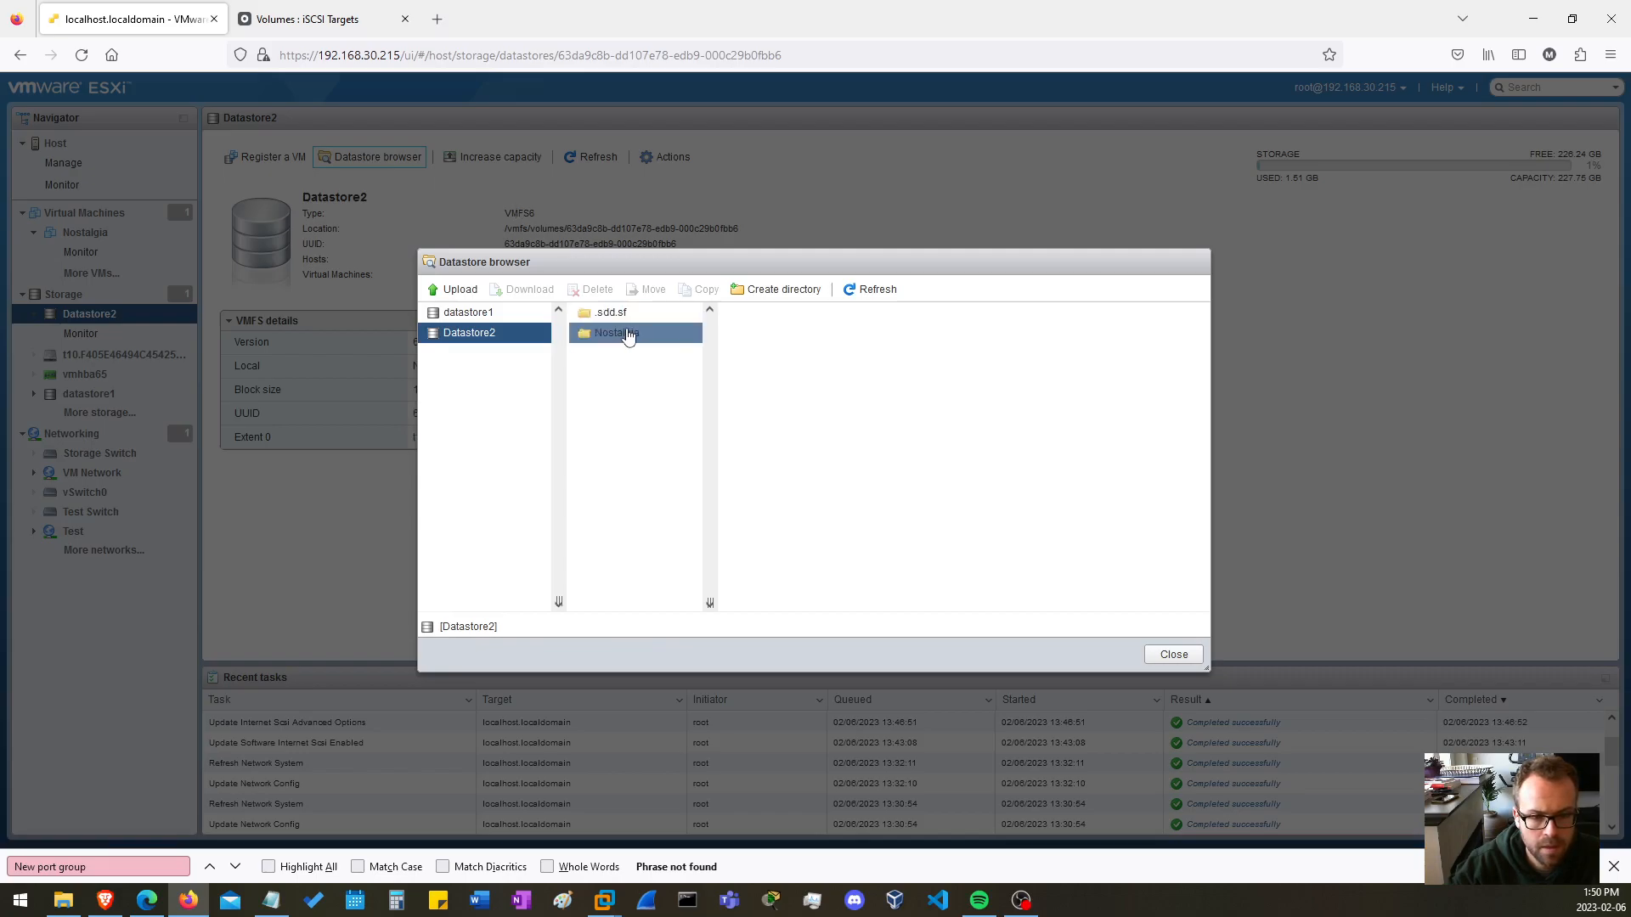
# Review the files in the Nostalgia folder of Datastore2 and close the datastore browser.
pyautogui.click(778, 372)
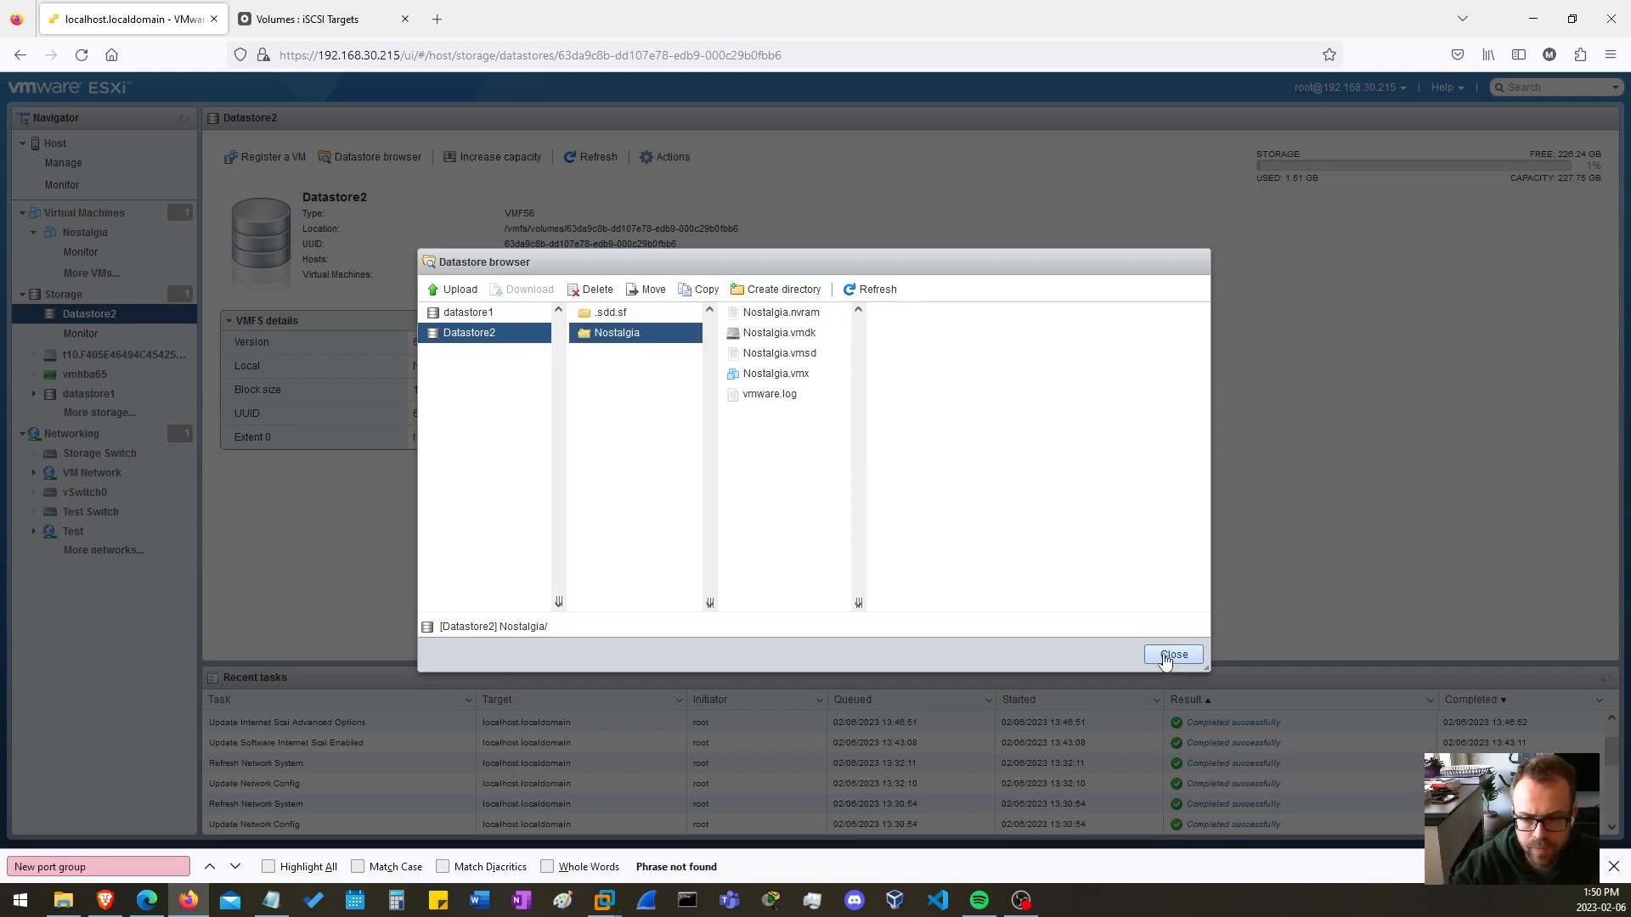
pyautogui.click(1170, 655)
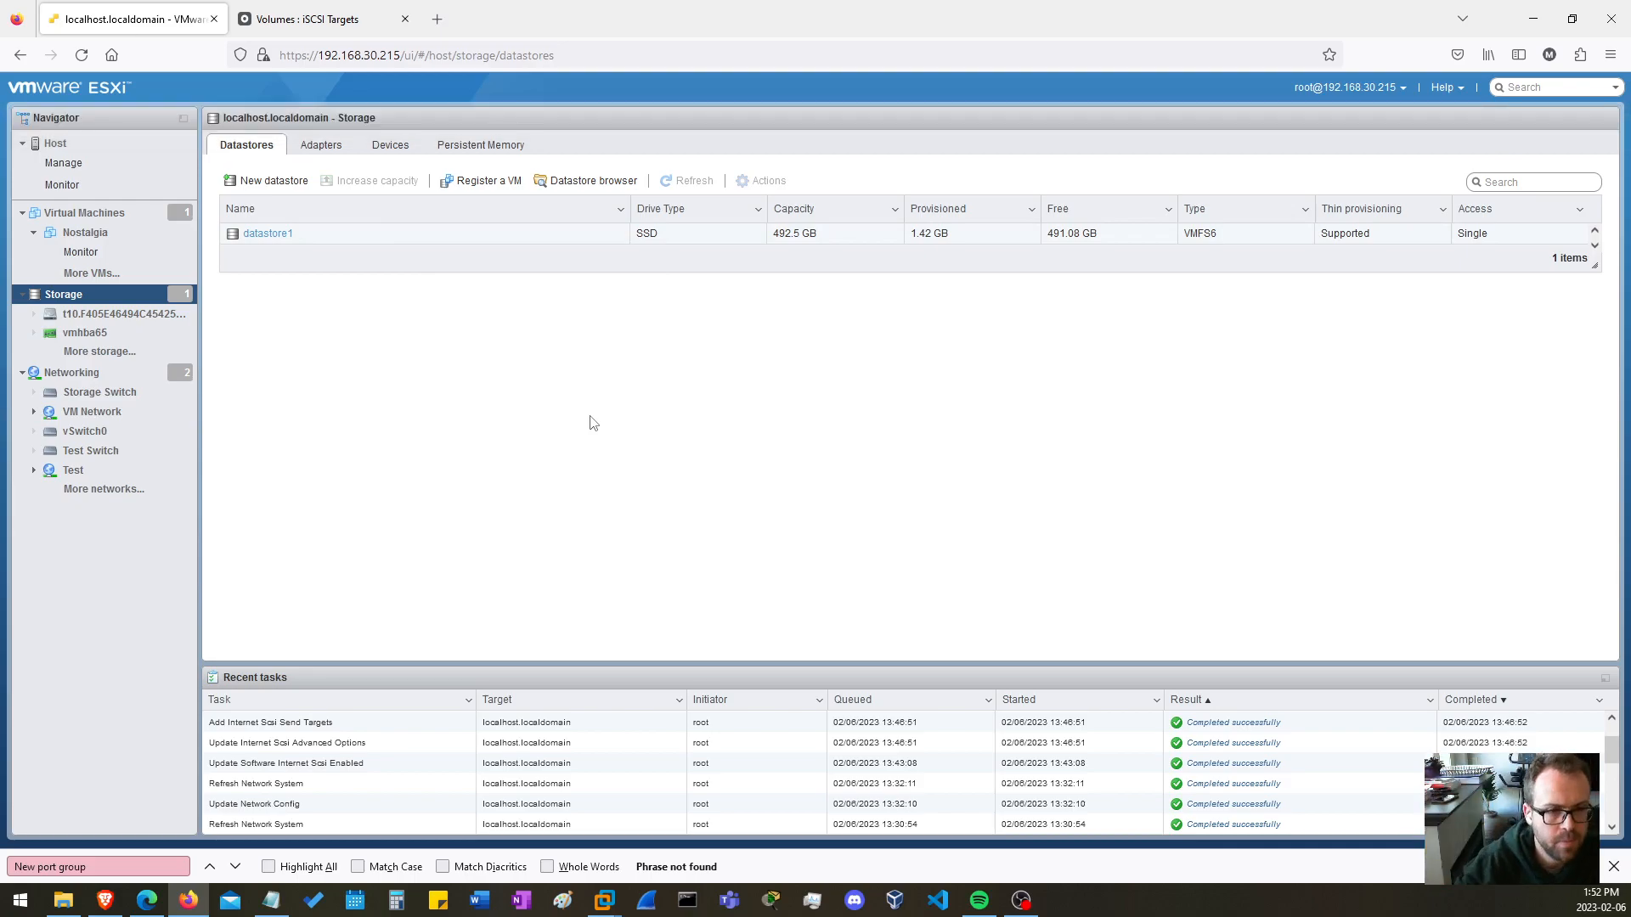
# Start creating a new VMFS datastore and choose the 227.78 GB OPNFILER iSCSI disk as its device.
pyautogui.click(270, 180)
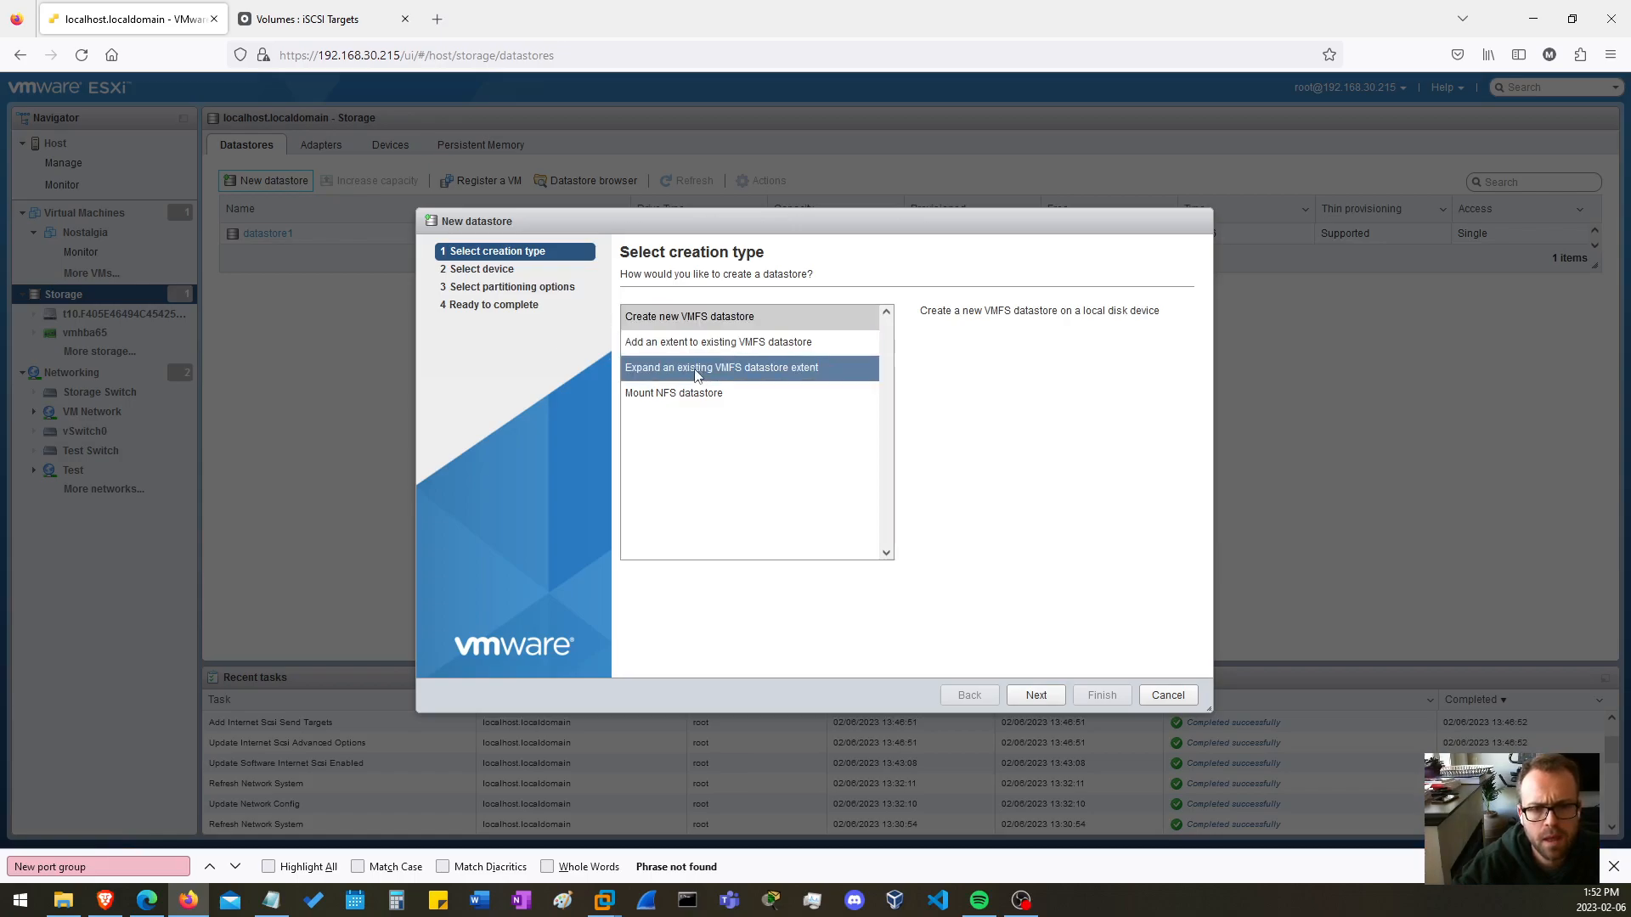
pyautogui.click(693, 317)
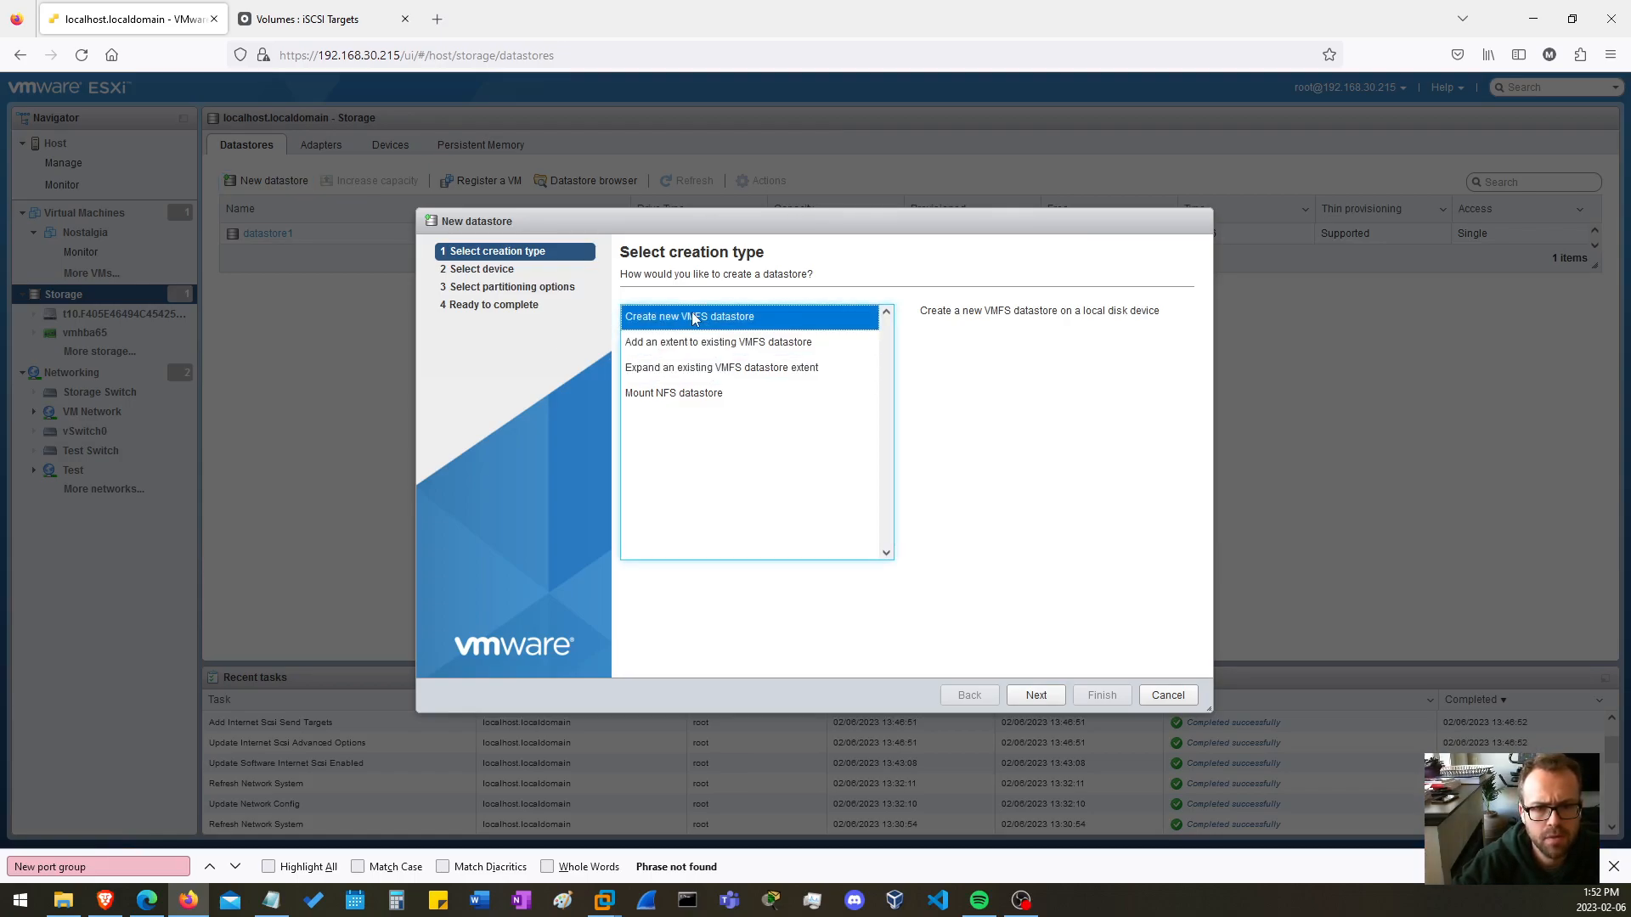
pyautogui.click(1036, 694)
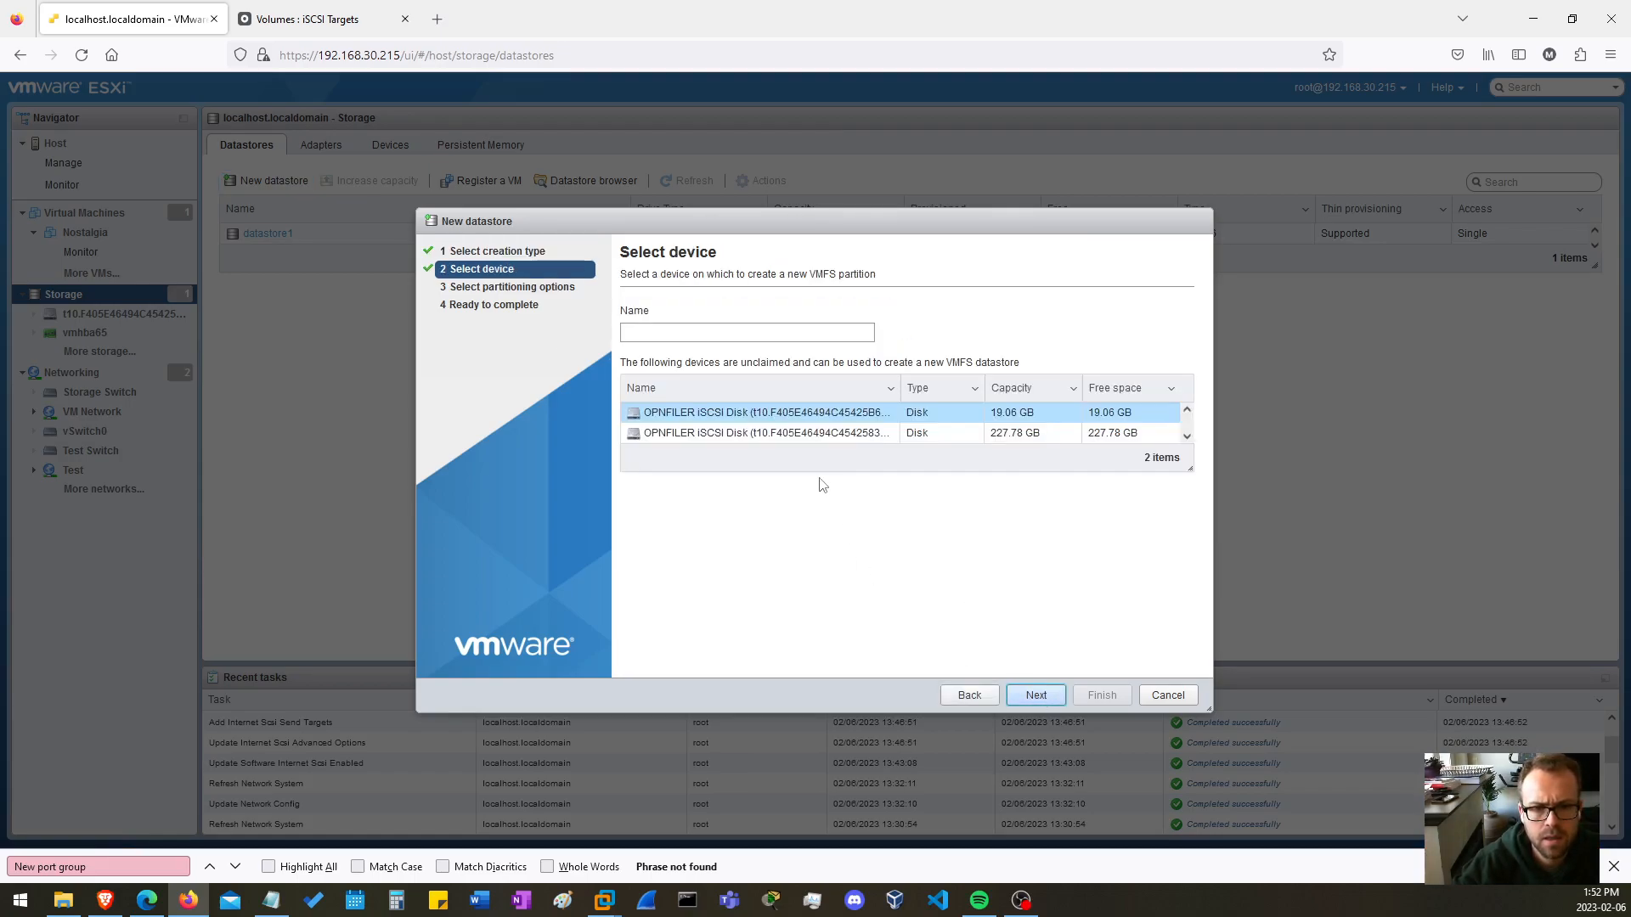
pyautogui.click(783, 438)
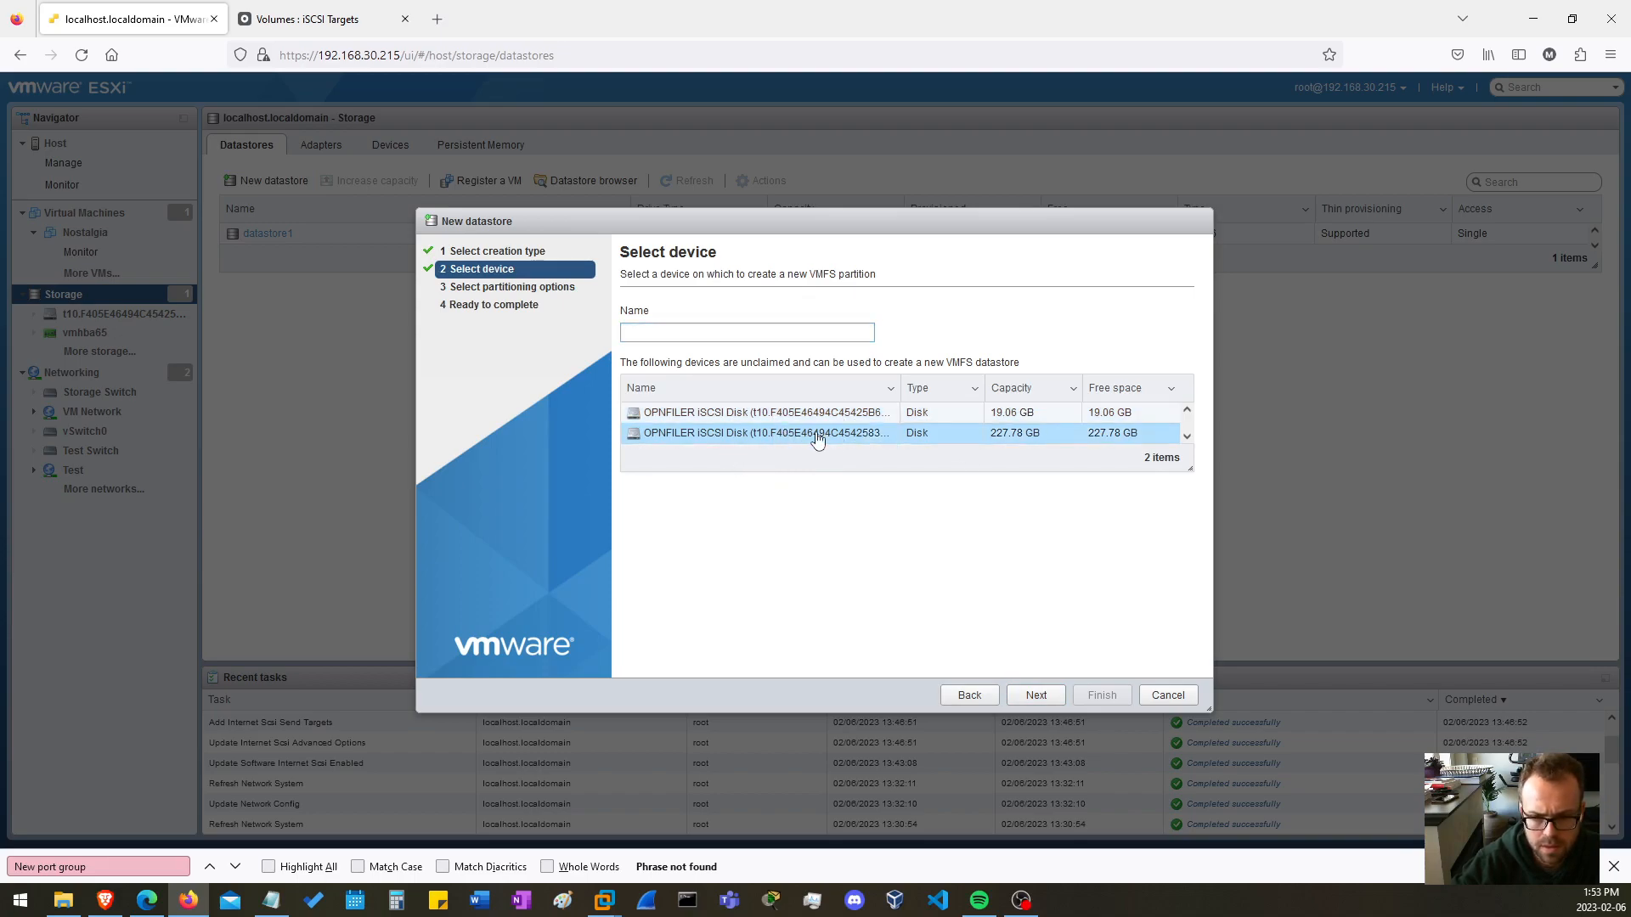
# Name the new VMFS datastore "datastore 2".
pyautogui.click(693, 331)
pyautogui.write('Datastor')
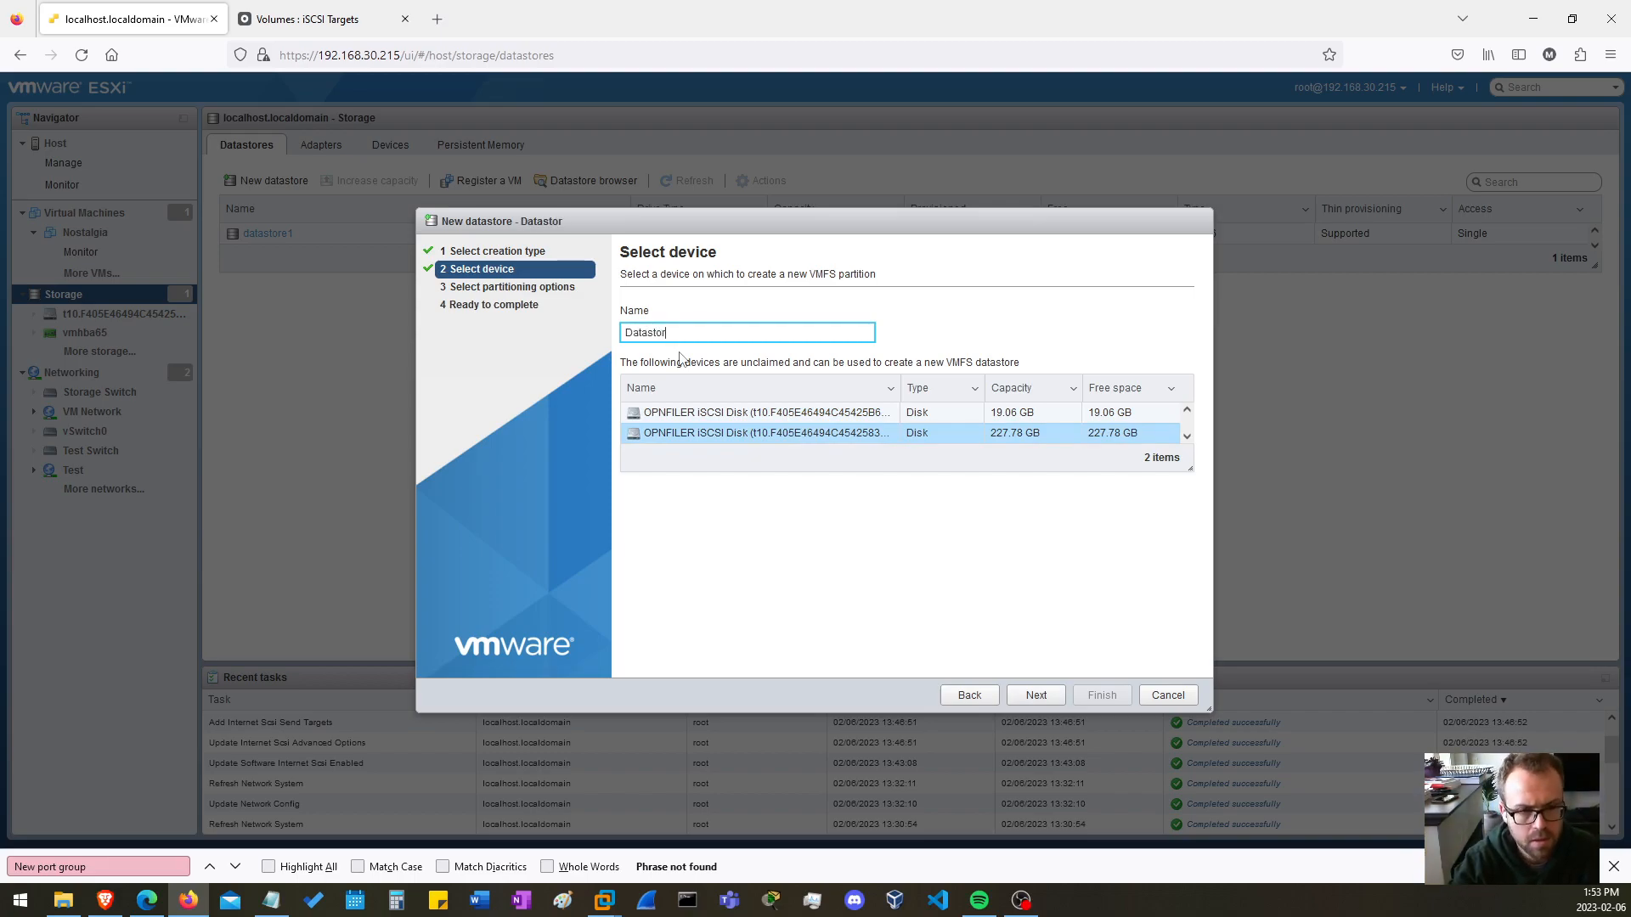
pyautogui.hotkey('ctrl', 'a')
pyautogui.press('BackSpace')
pyautogui.write('datast')
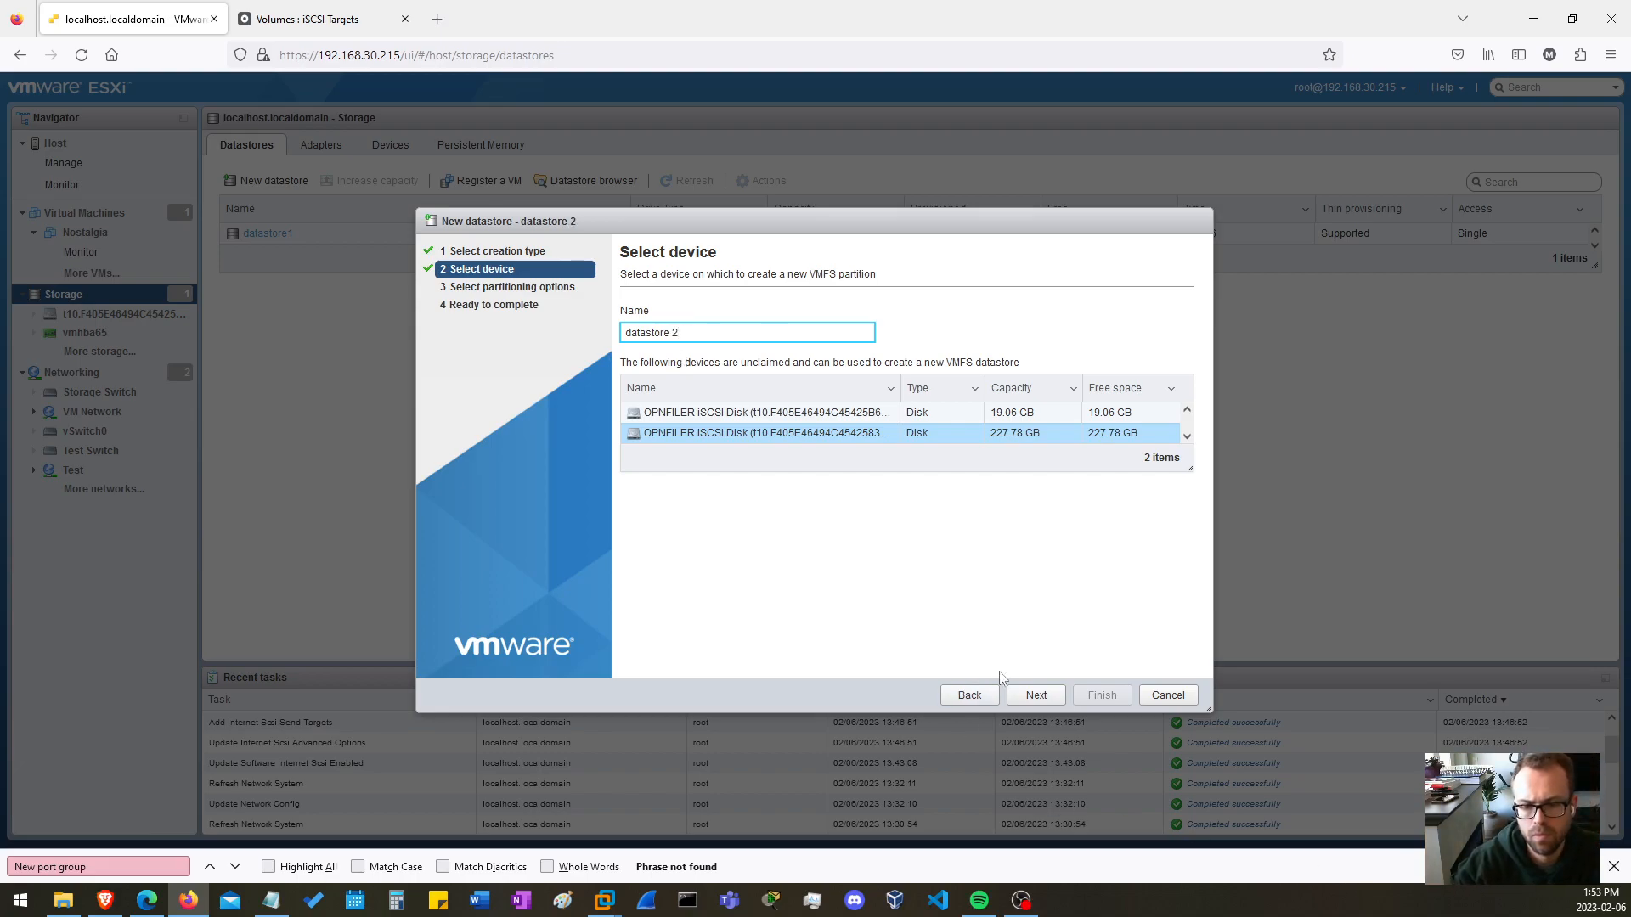
# Accept the partitioning options and create the datastore, confirming that the disk's entire contents are erased.
pyautogui.click(1036, 695)
pyautogui.click(844, 326)
pyautogui.click(843, 326)
pyautogui.click(1026, 693)
pyautogui.click(1100, 695)
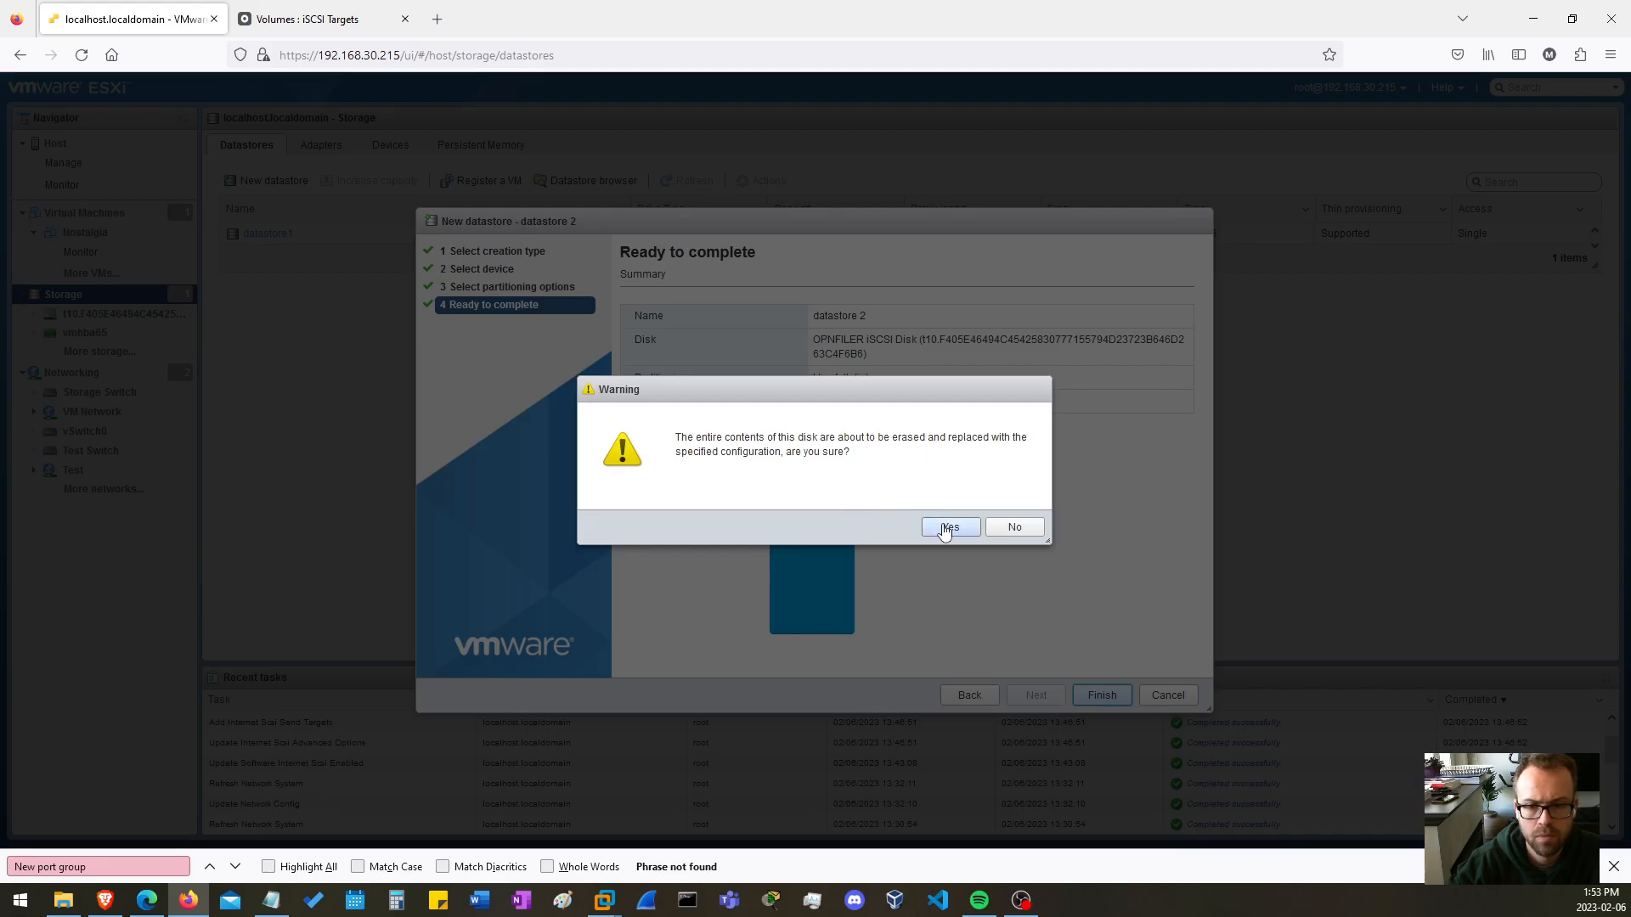
pyautogui.click(948, 528)
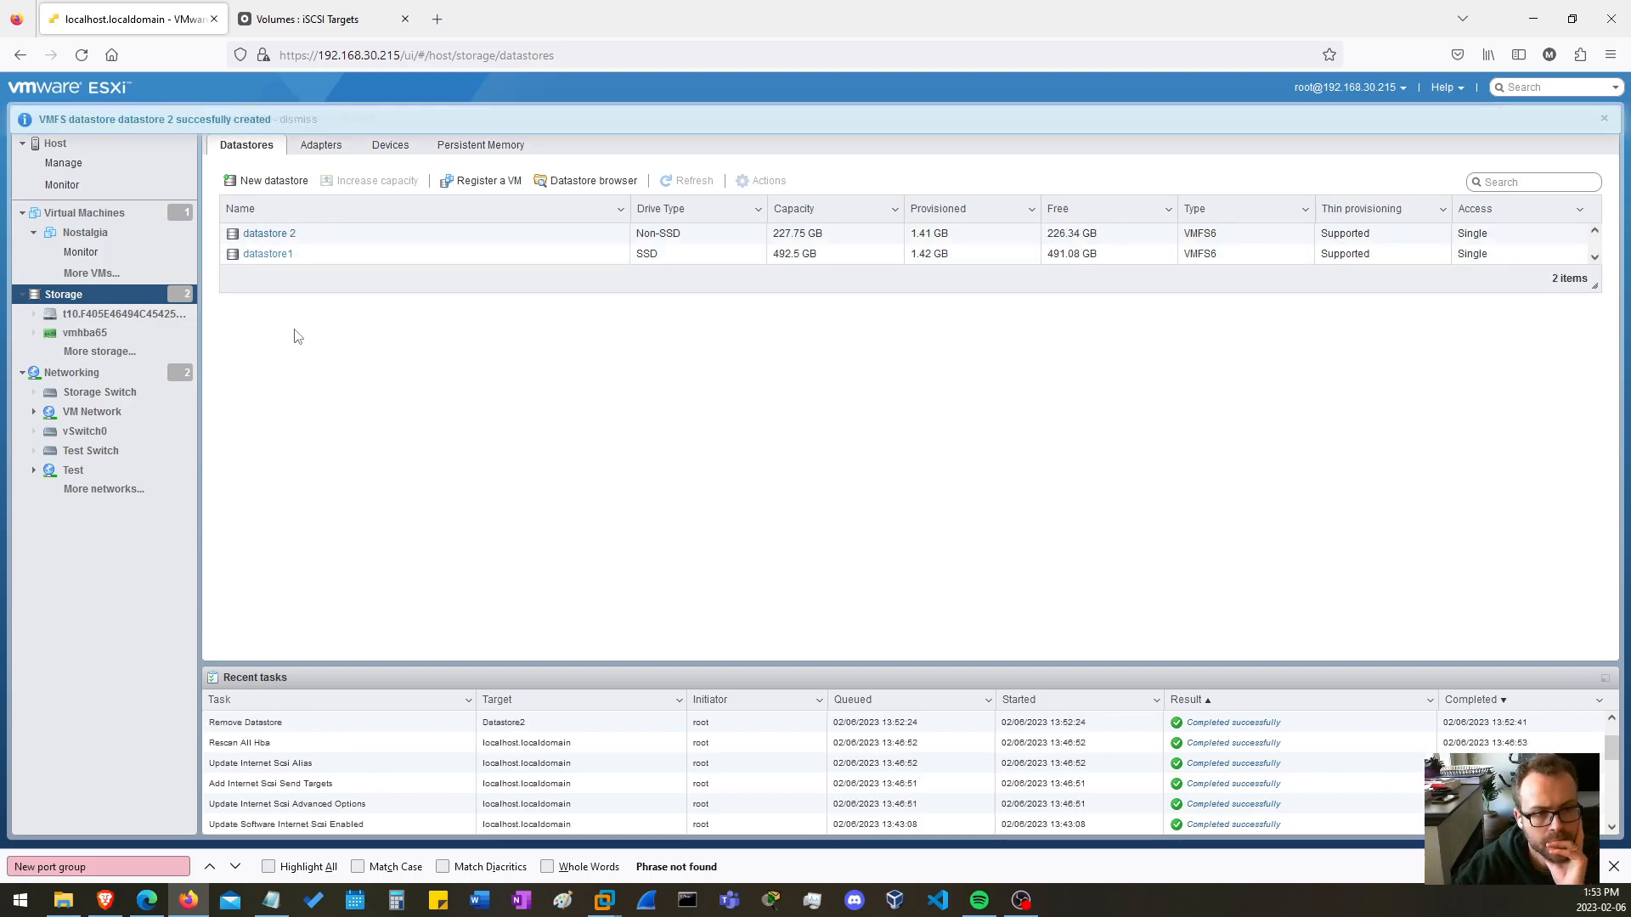
# Rename the datastore "datastore 2" to datastore2.
pyautogui.rightClick(249, 235)
pyautogui.click(293, 266)
pyautogui.click(822, 471)
pyautogui.press('Left')
pyautogui.press('BackSpace')
pyautogui.click(922, 528)
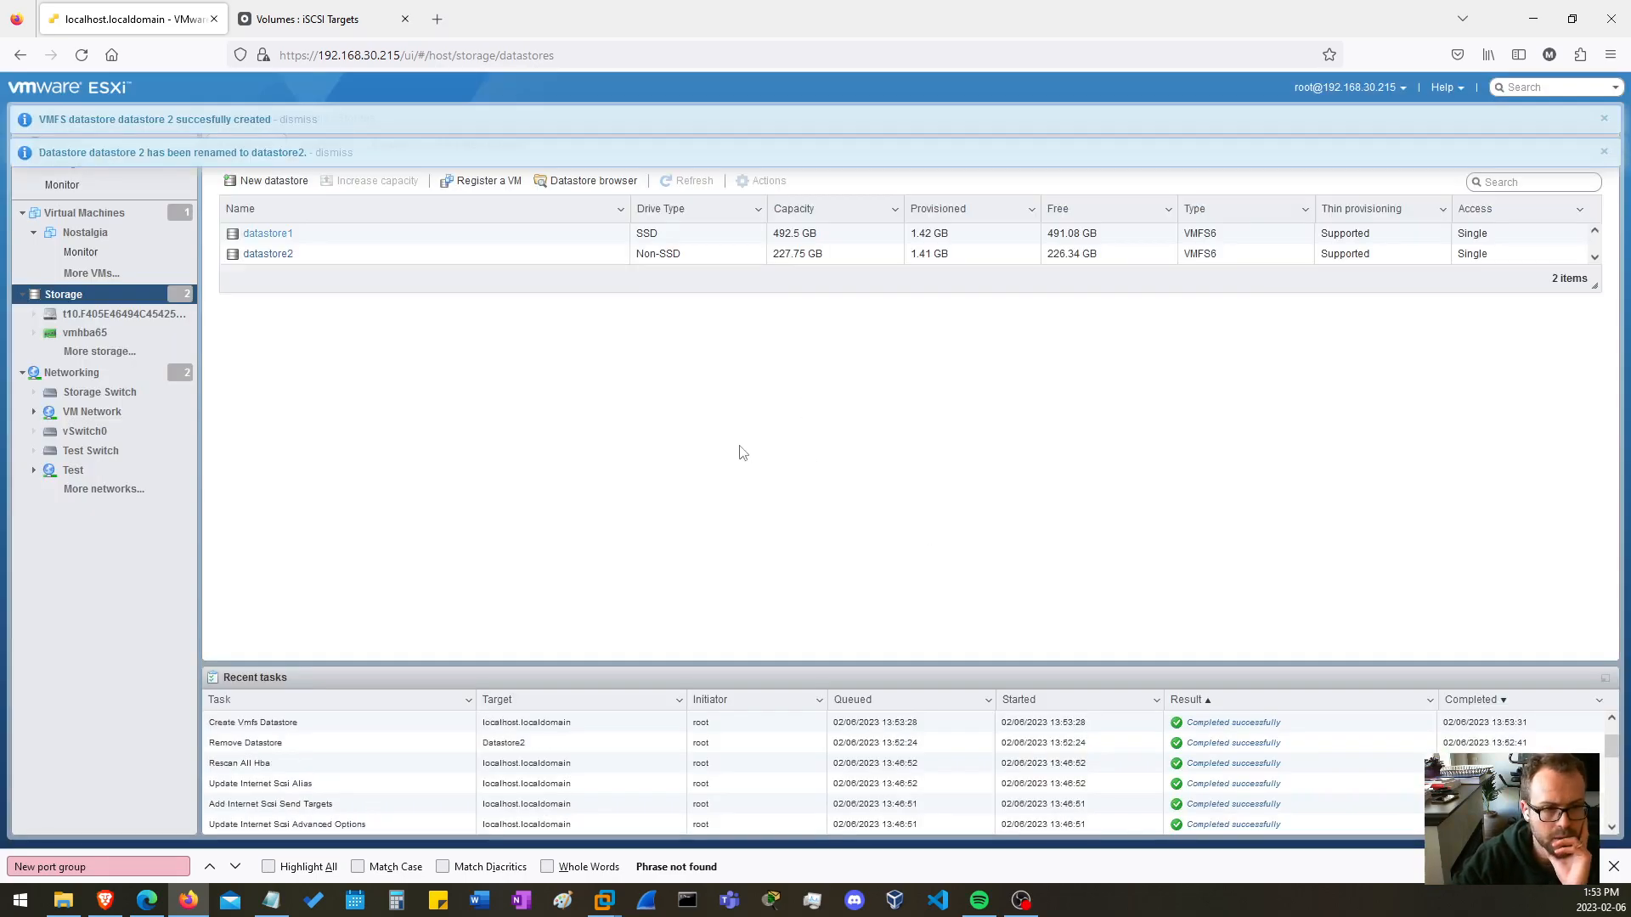
# Open datastore2, inspect its contents in the datastore browser, and close the browser.
pyautogui.click(274, 258)
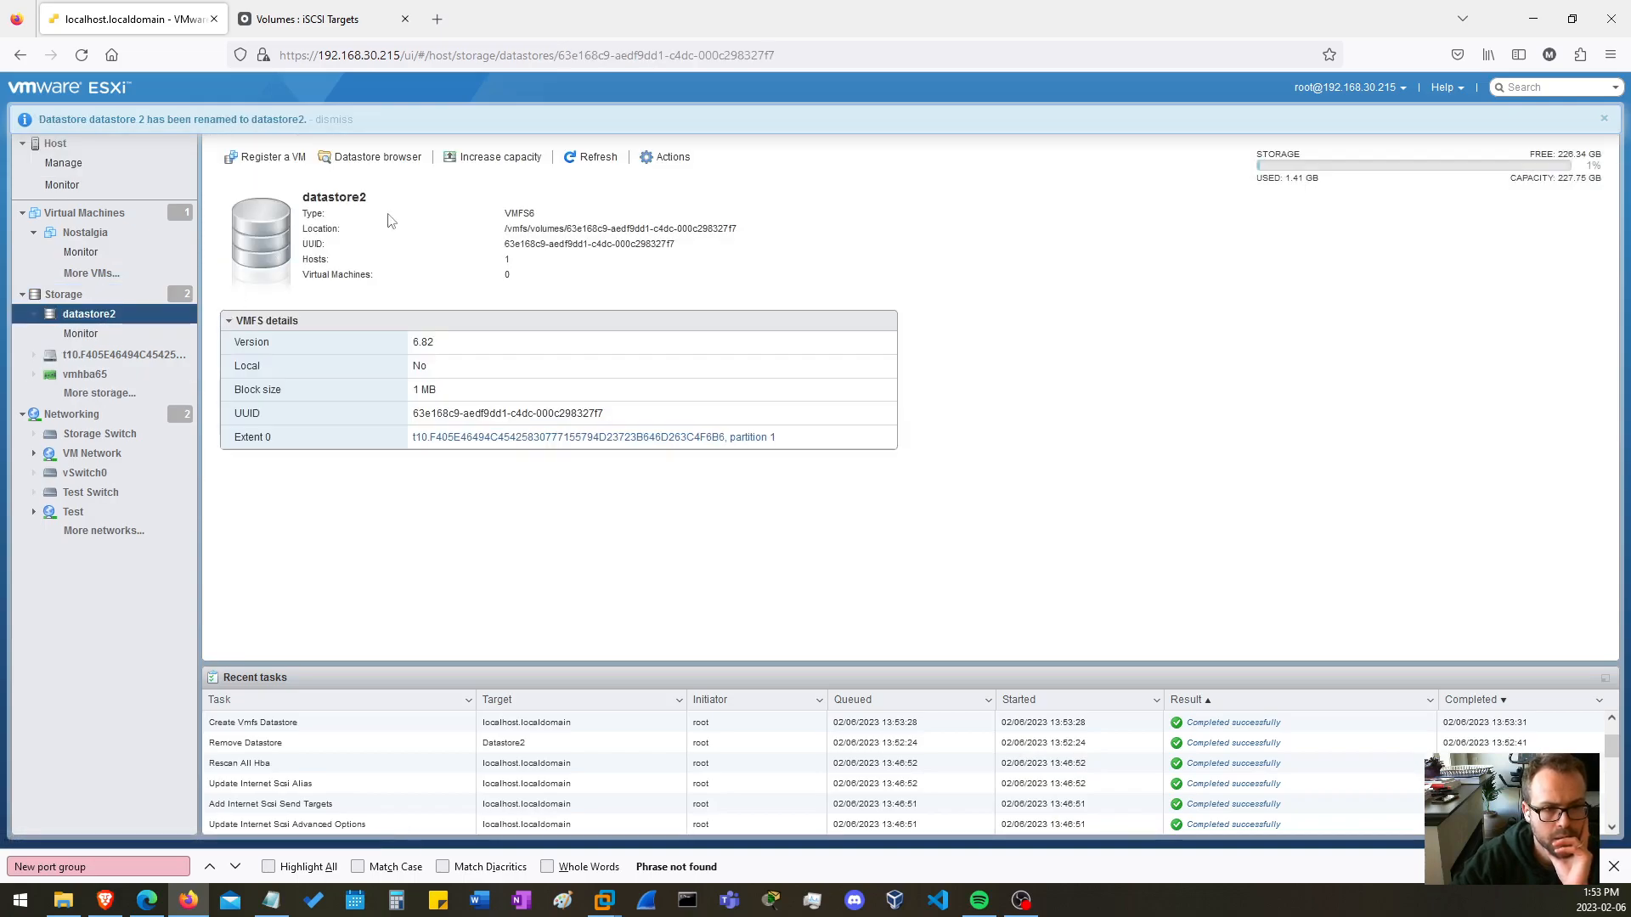
pyautogui.click(378, 156)
pyautogui.click(470, 334)
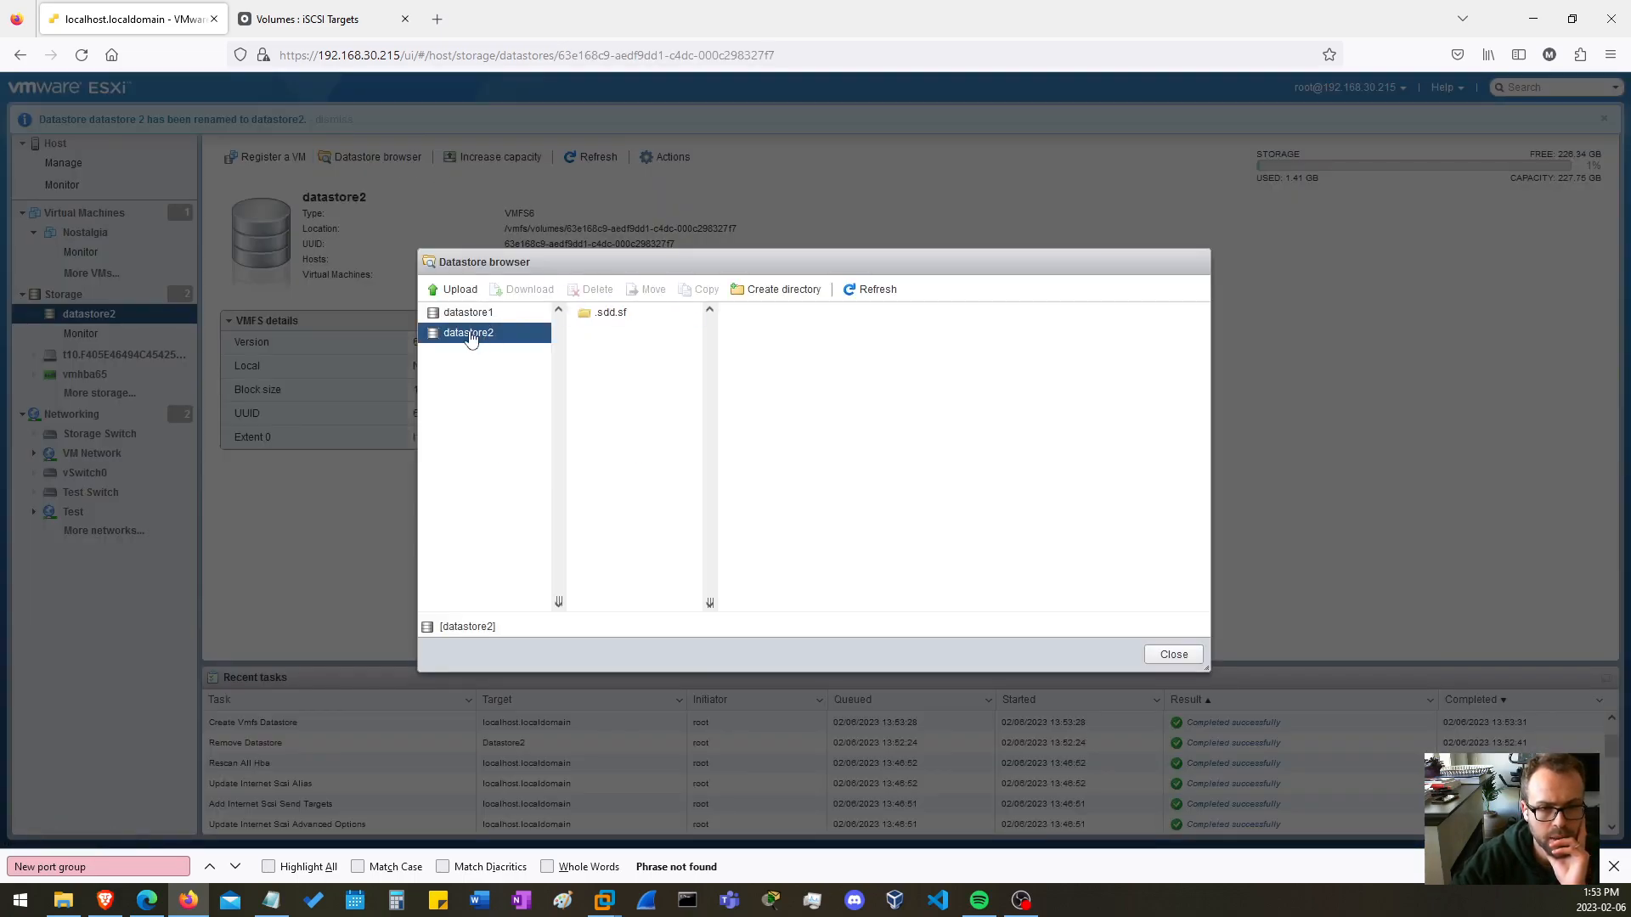
pyautogui.click(1172, 655)
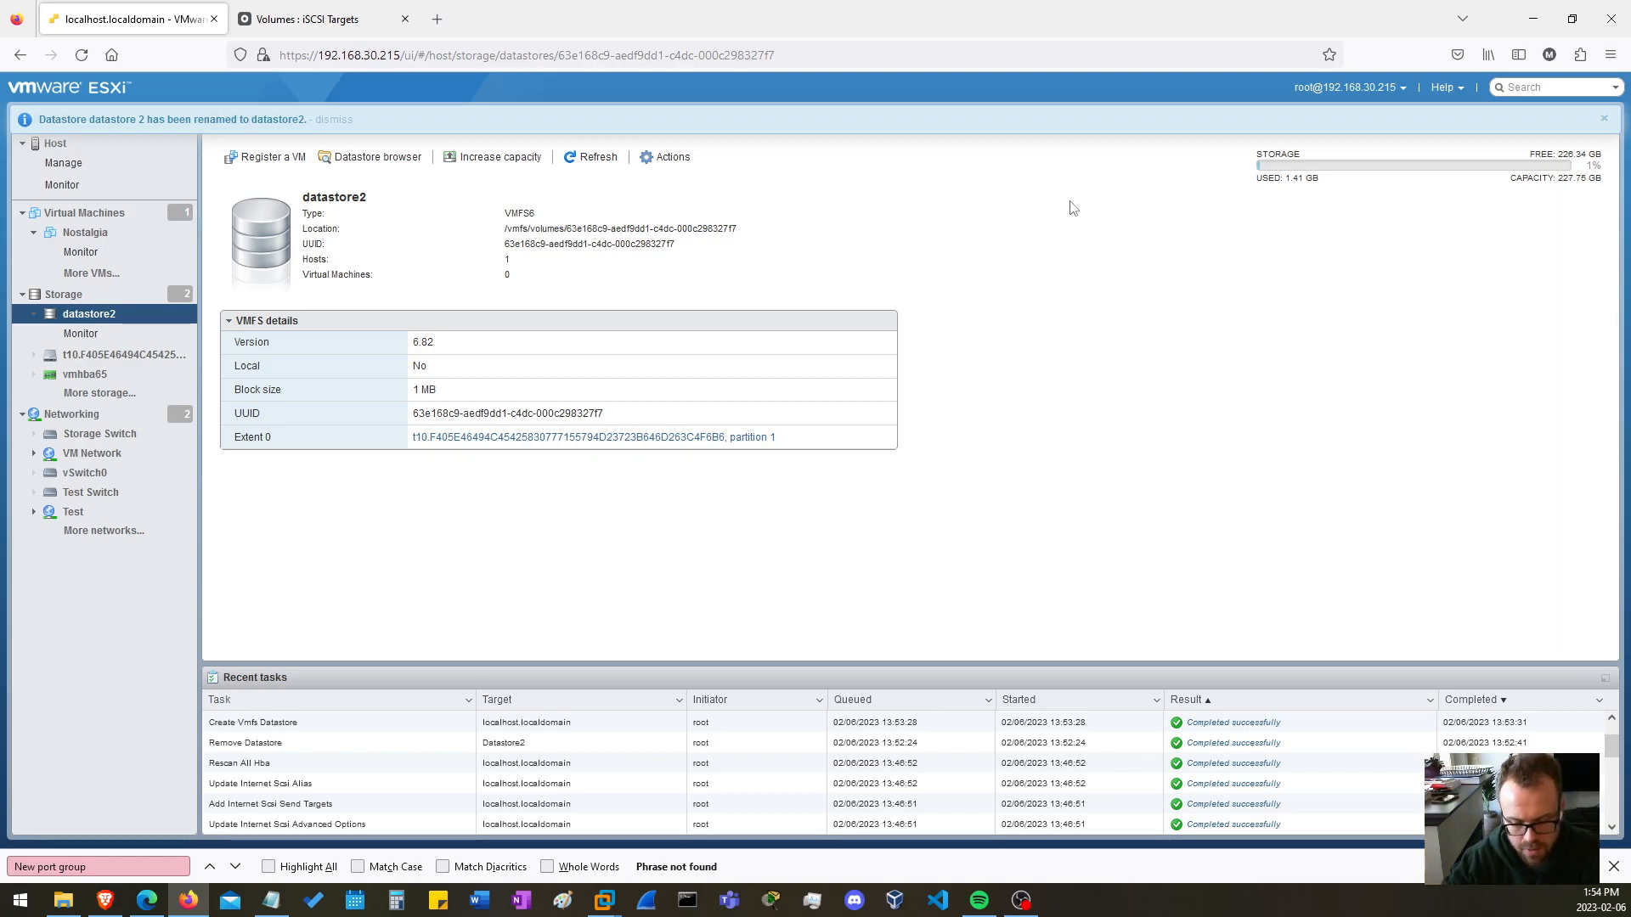
# Switch to Openfiler and review the host access configuration of the NFSShare share under ESXNFS.
pyautogui.hotkey('ctrl', 'Tab')
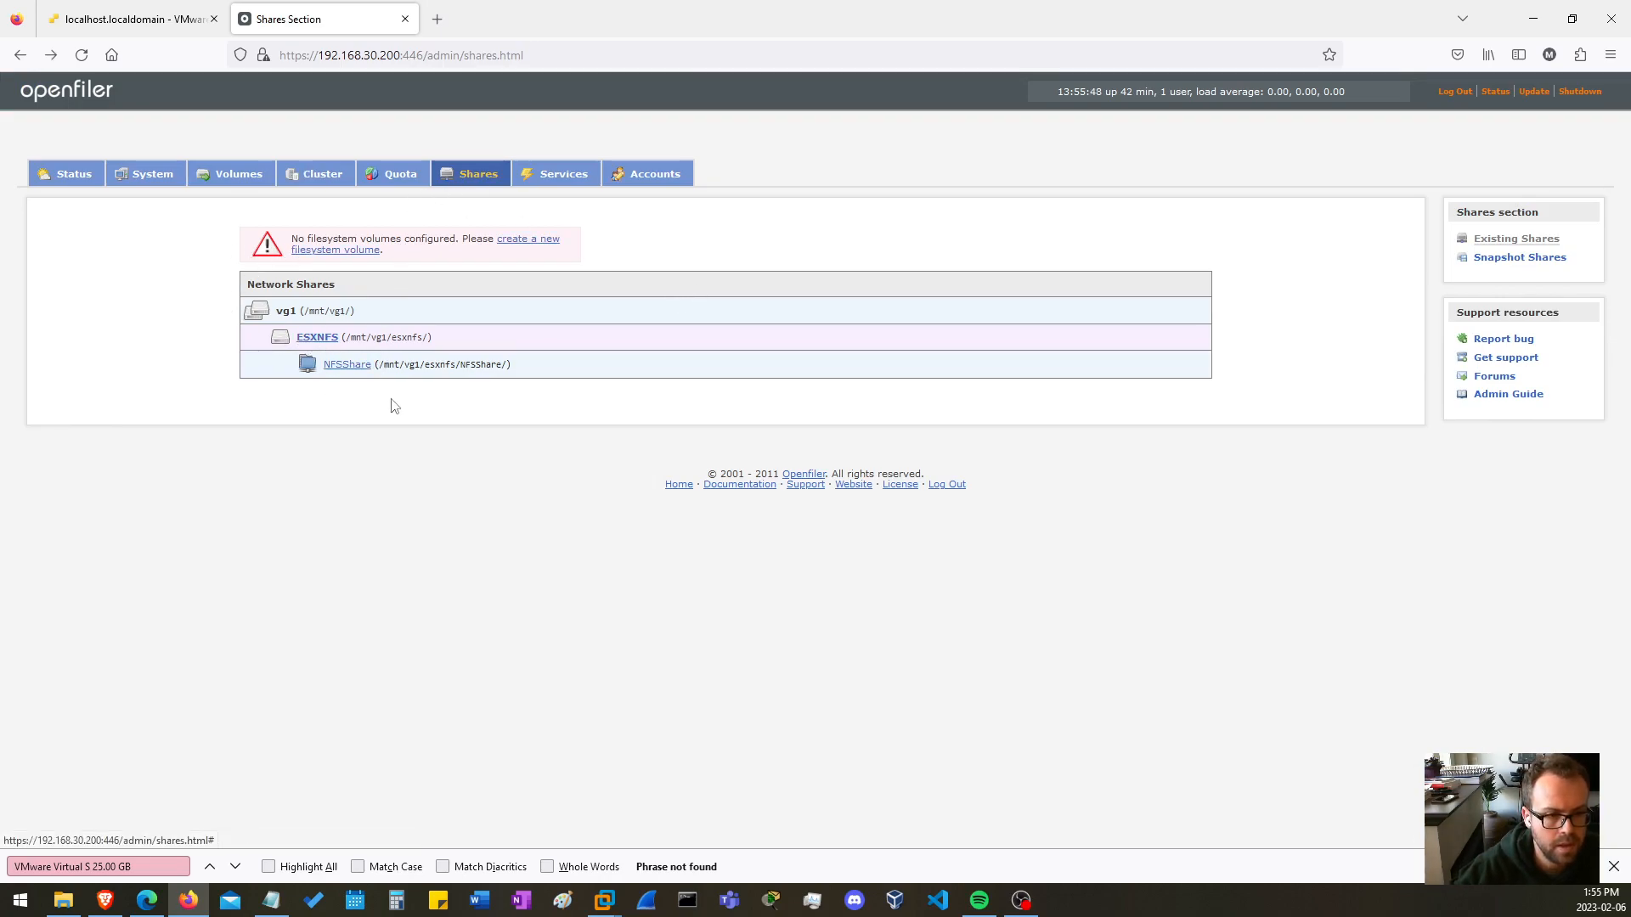
pyautogui.click(340, 368)
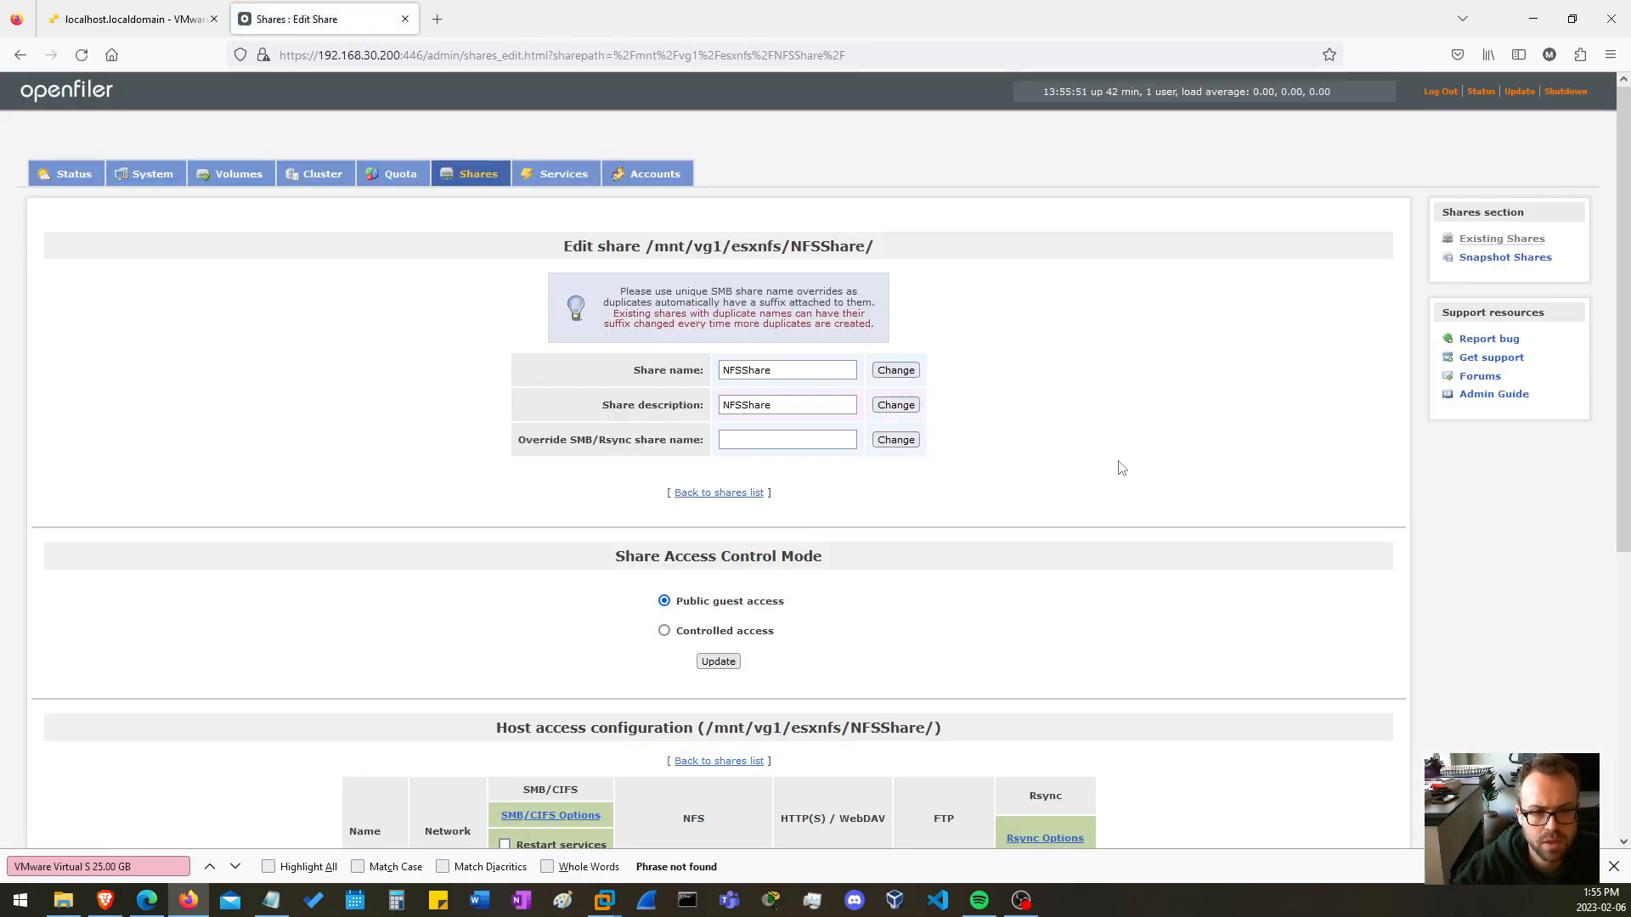
pyautogui.scroll(-3, 1119, 468)
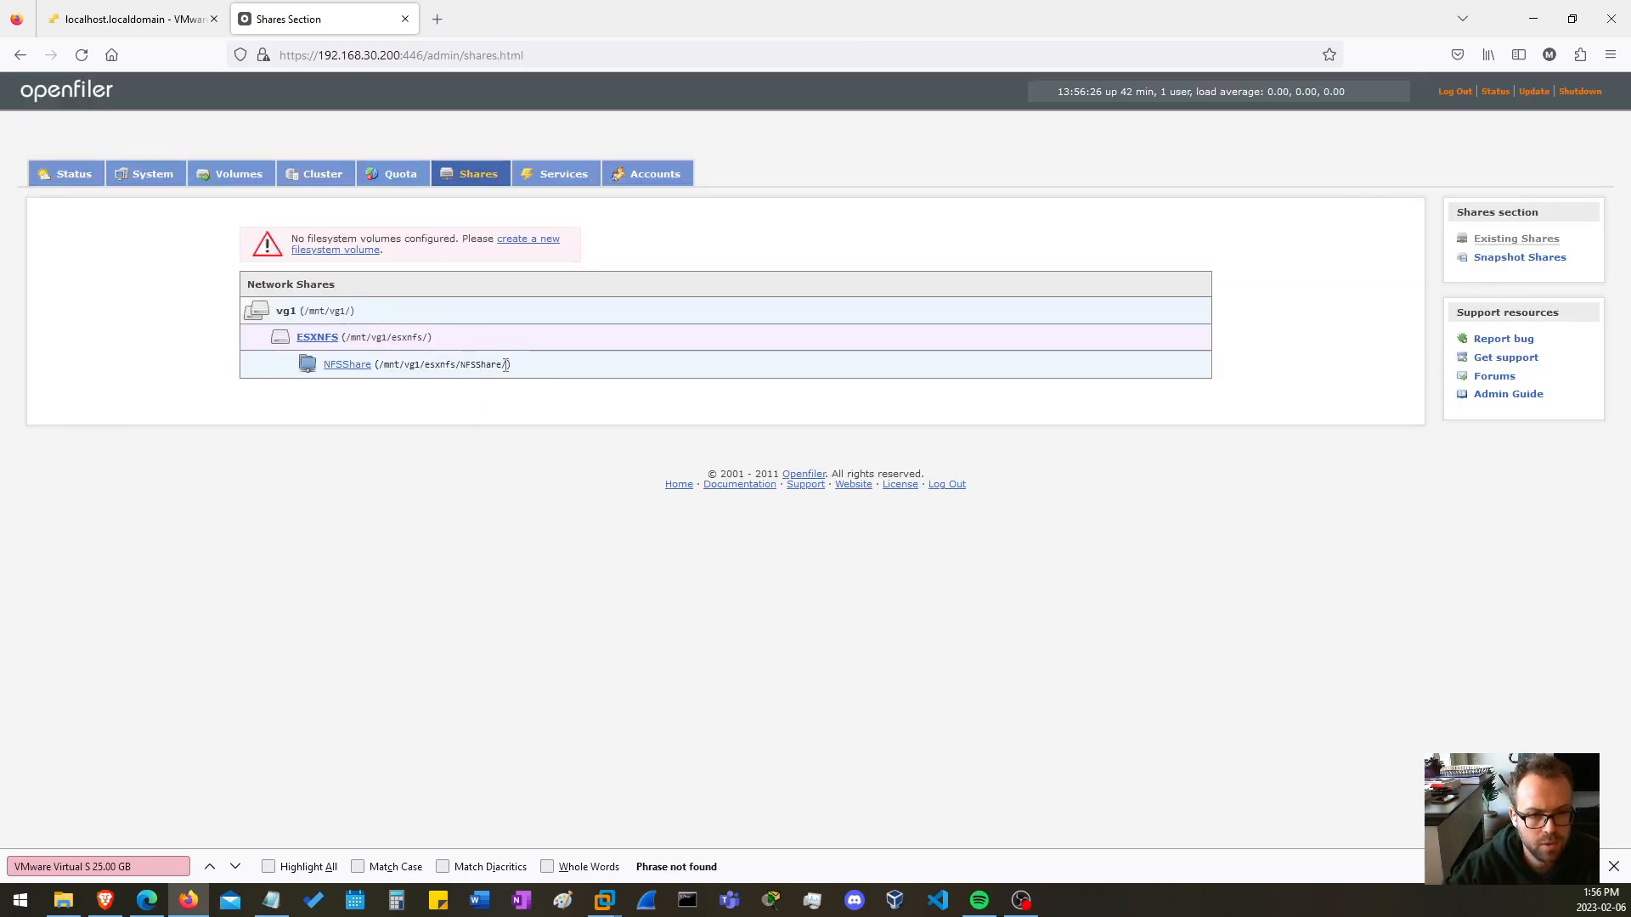
# Copy the share path /mnt/vg1/esxnfs/NFSShare into Notepad, replacing the existing note, and minimize Notepad.
pyautogui.moveTo(504, 365); pyautogui.dragTo(387, 371)
pyautogui.hotkey('ctrl', 'c')
pyautogui.rightClick(395, 366)
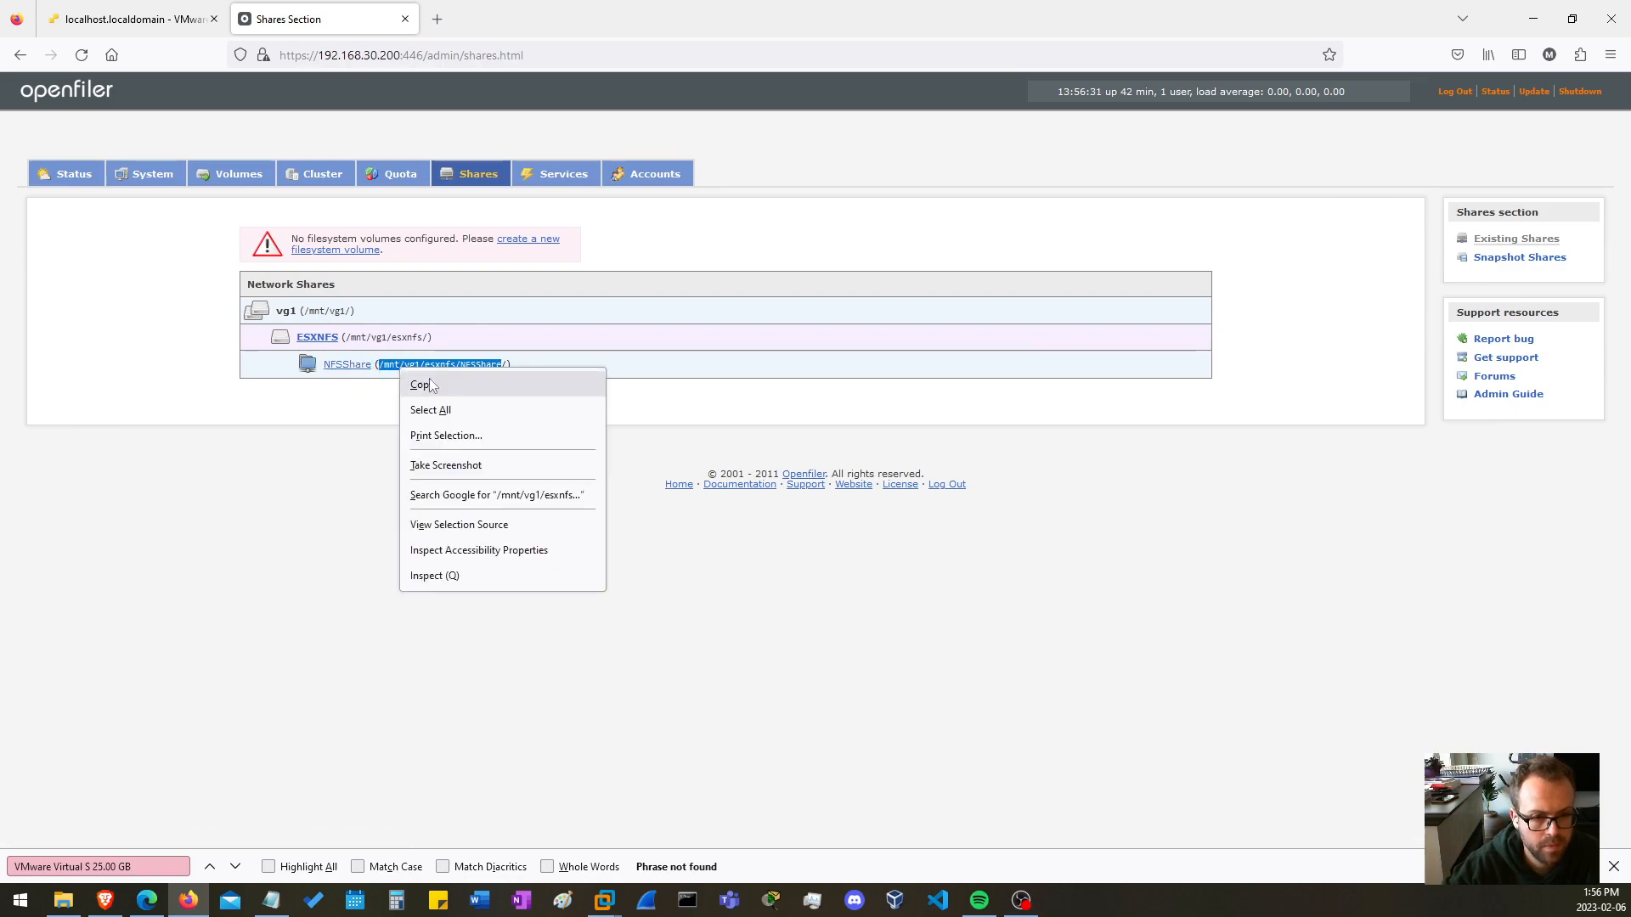
pyautogui.click(450, 382)
pyautogui.click(272, 902)
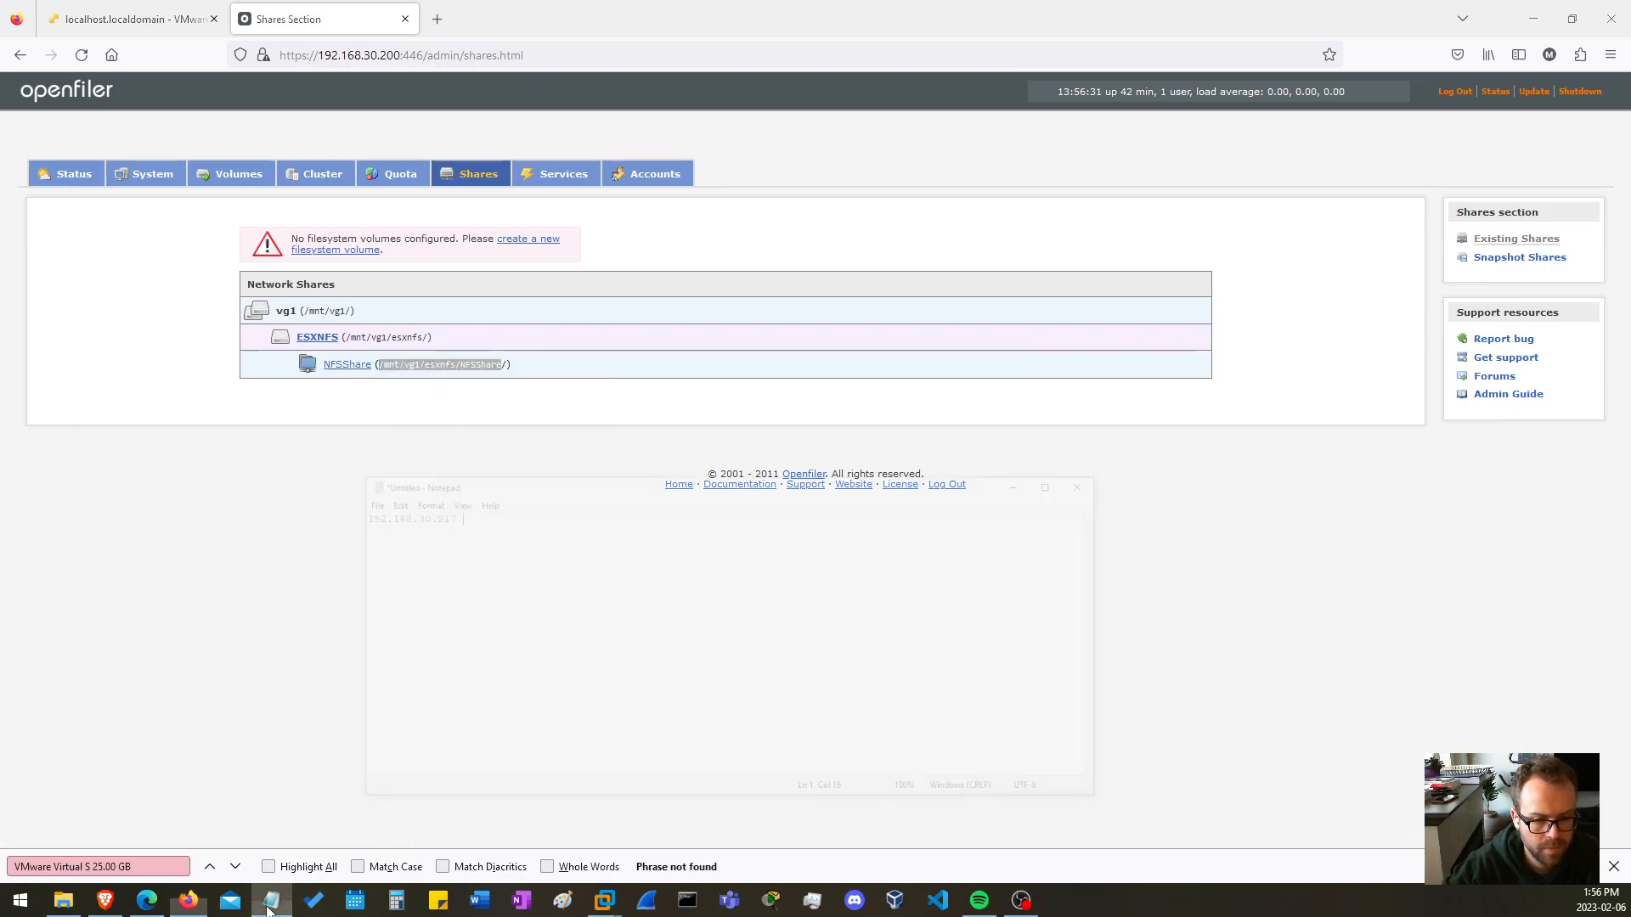
pyautogui.hotkey('ctrl', 'a')
pyautogui.press('Delete')
pyautogui.hotkey('ctrl', 'v')
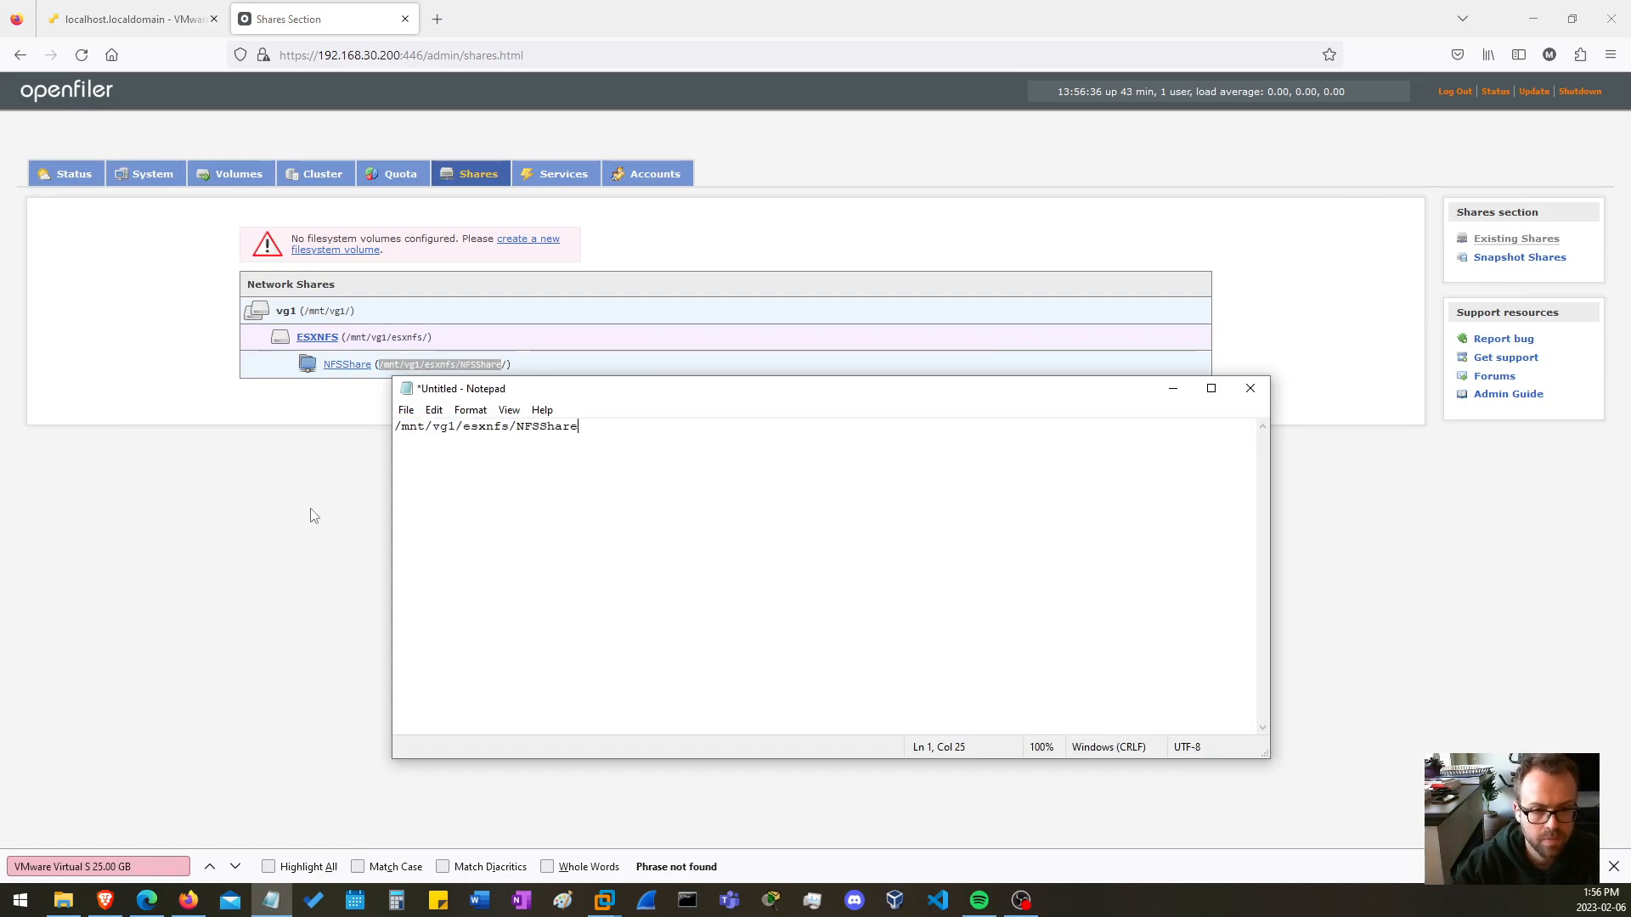
pyautogui.click(1173, 390)
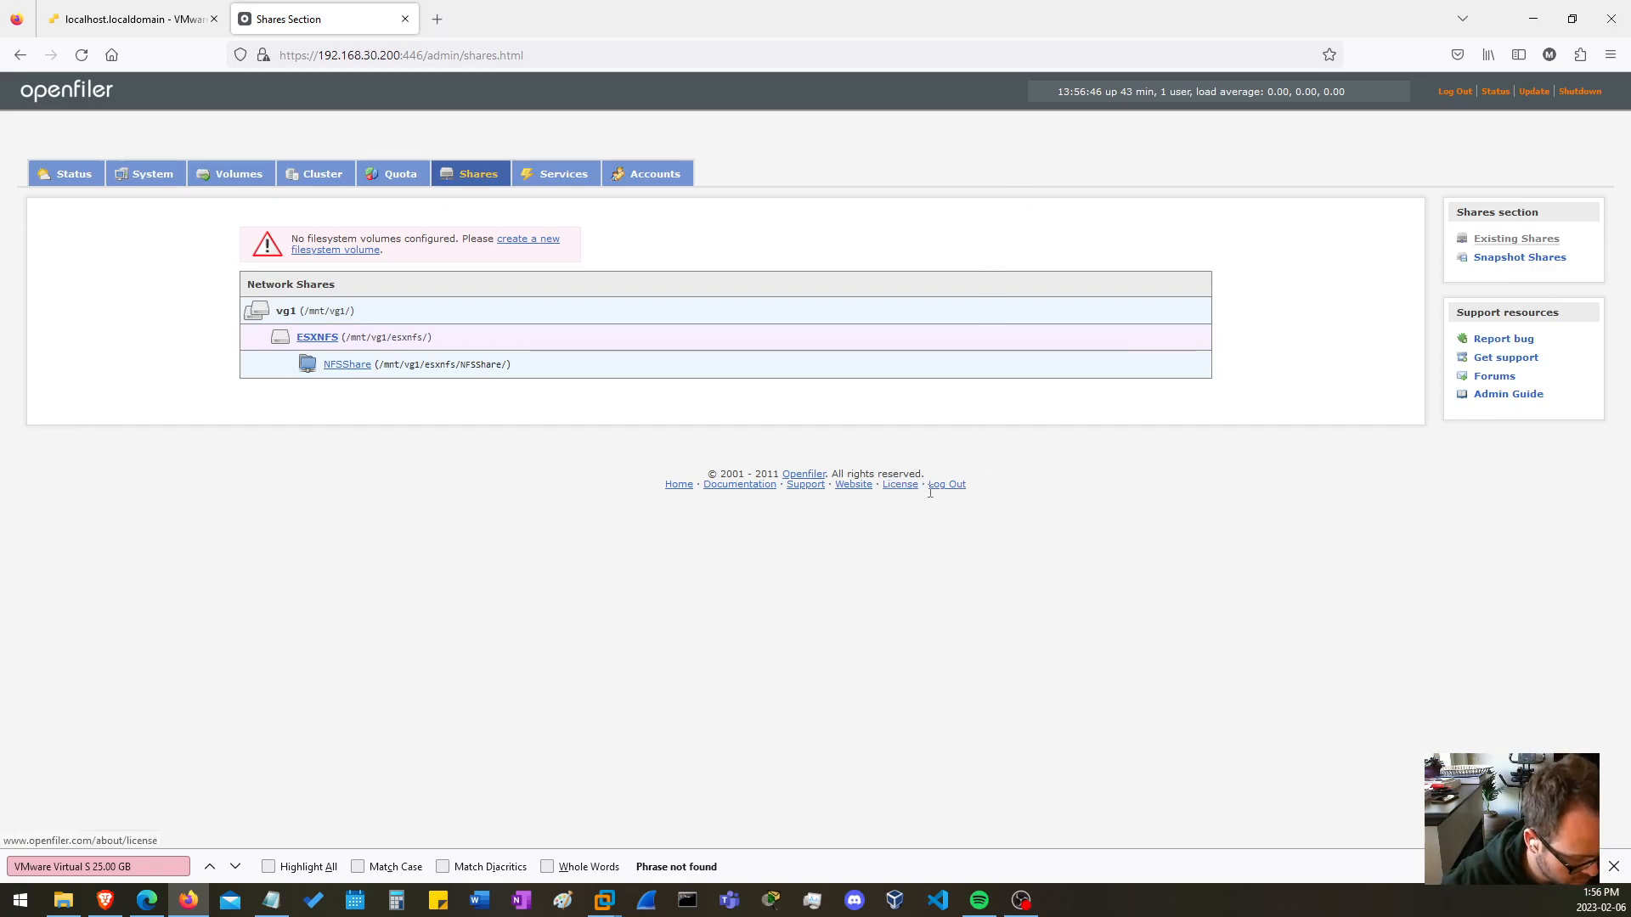
# Return to the ESXi web client and start a new datastore that mounts an NFS datastore, using version NFS 3.
pyautogui.click(137, 19)
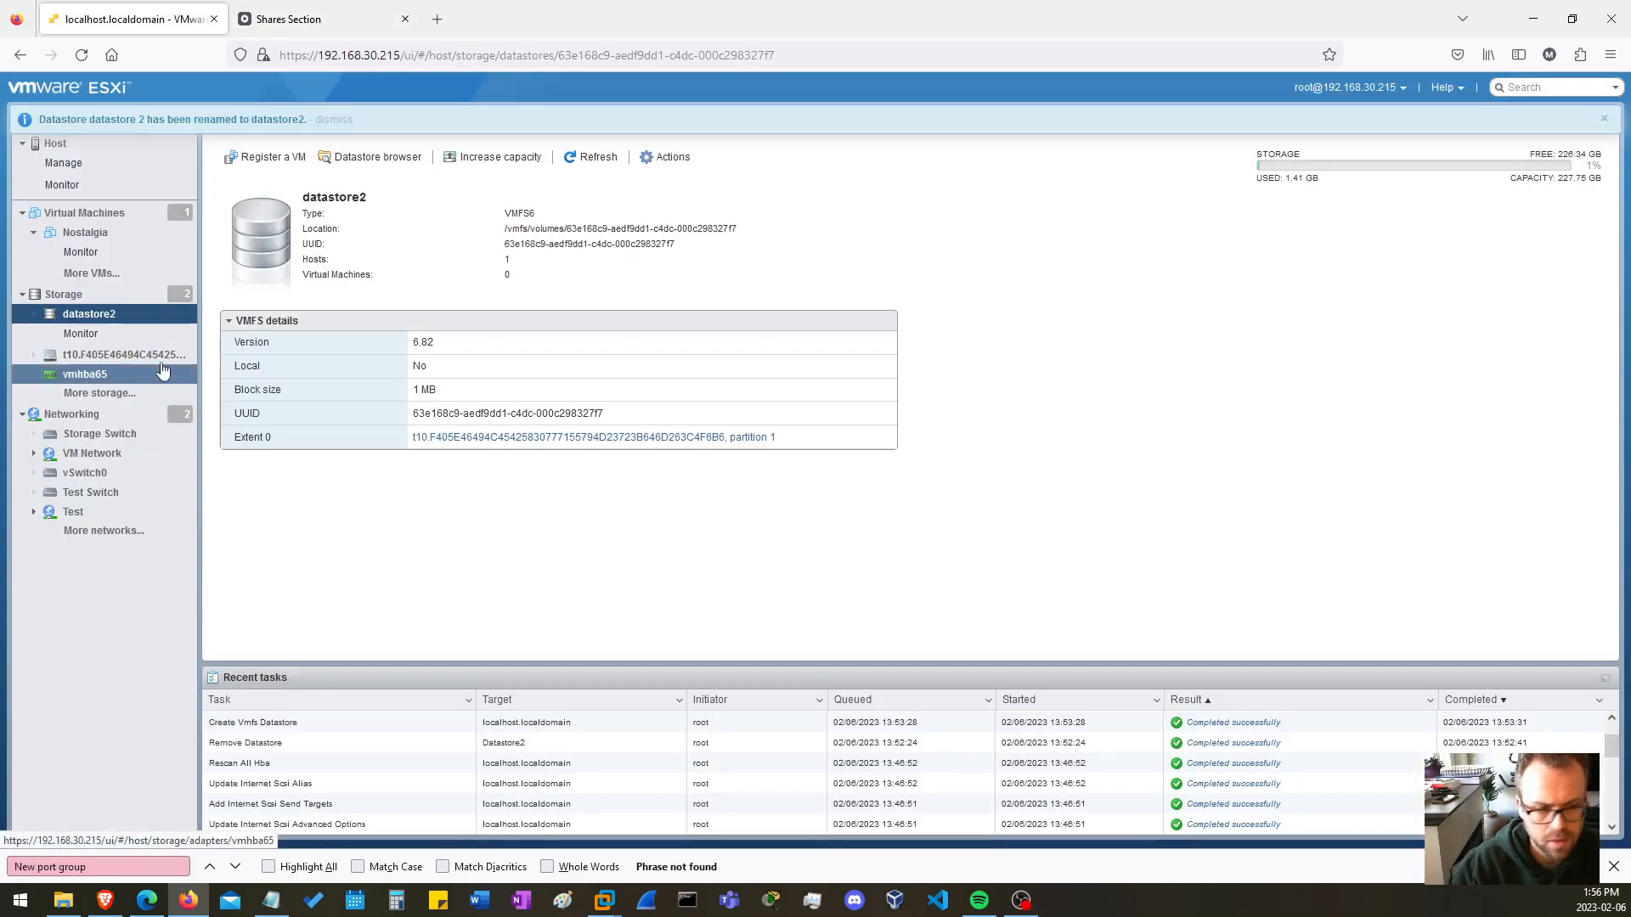
pyautogui.click(88, 295)
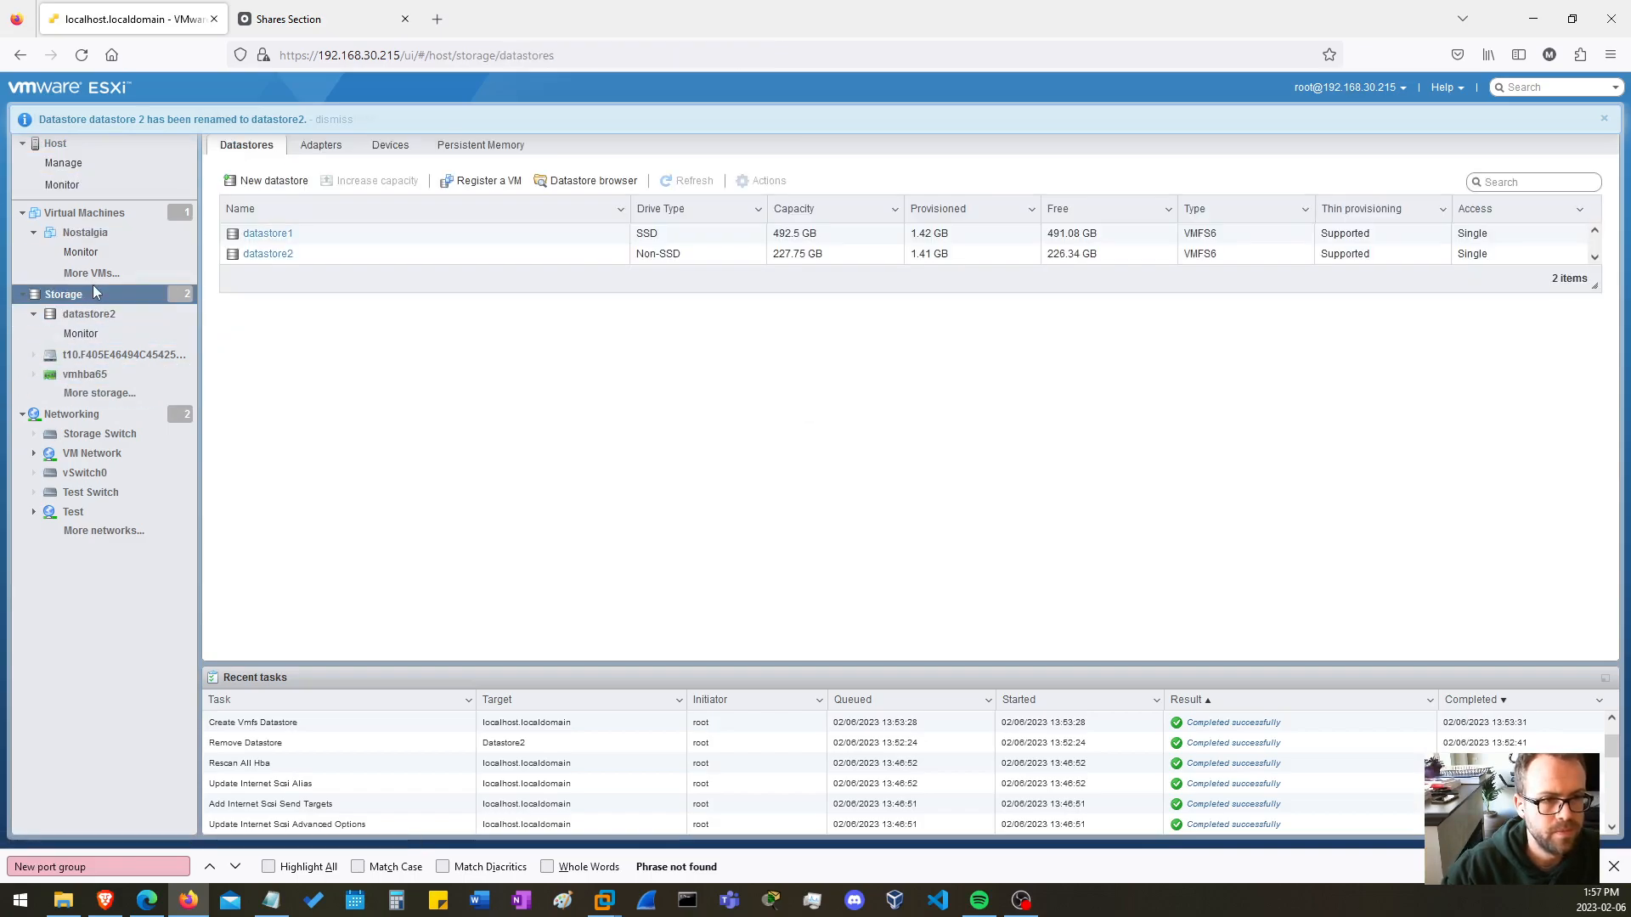
pyautogui.click(274, 181)
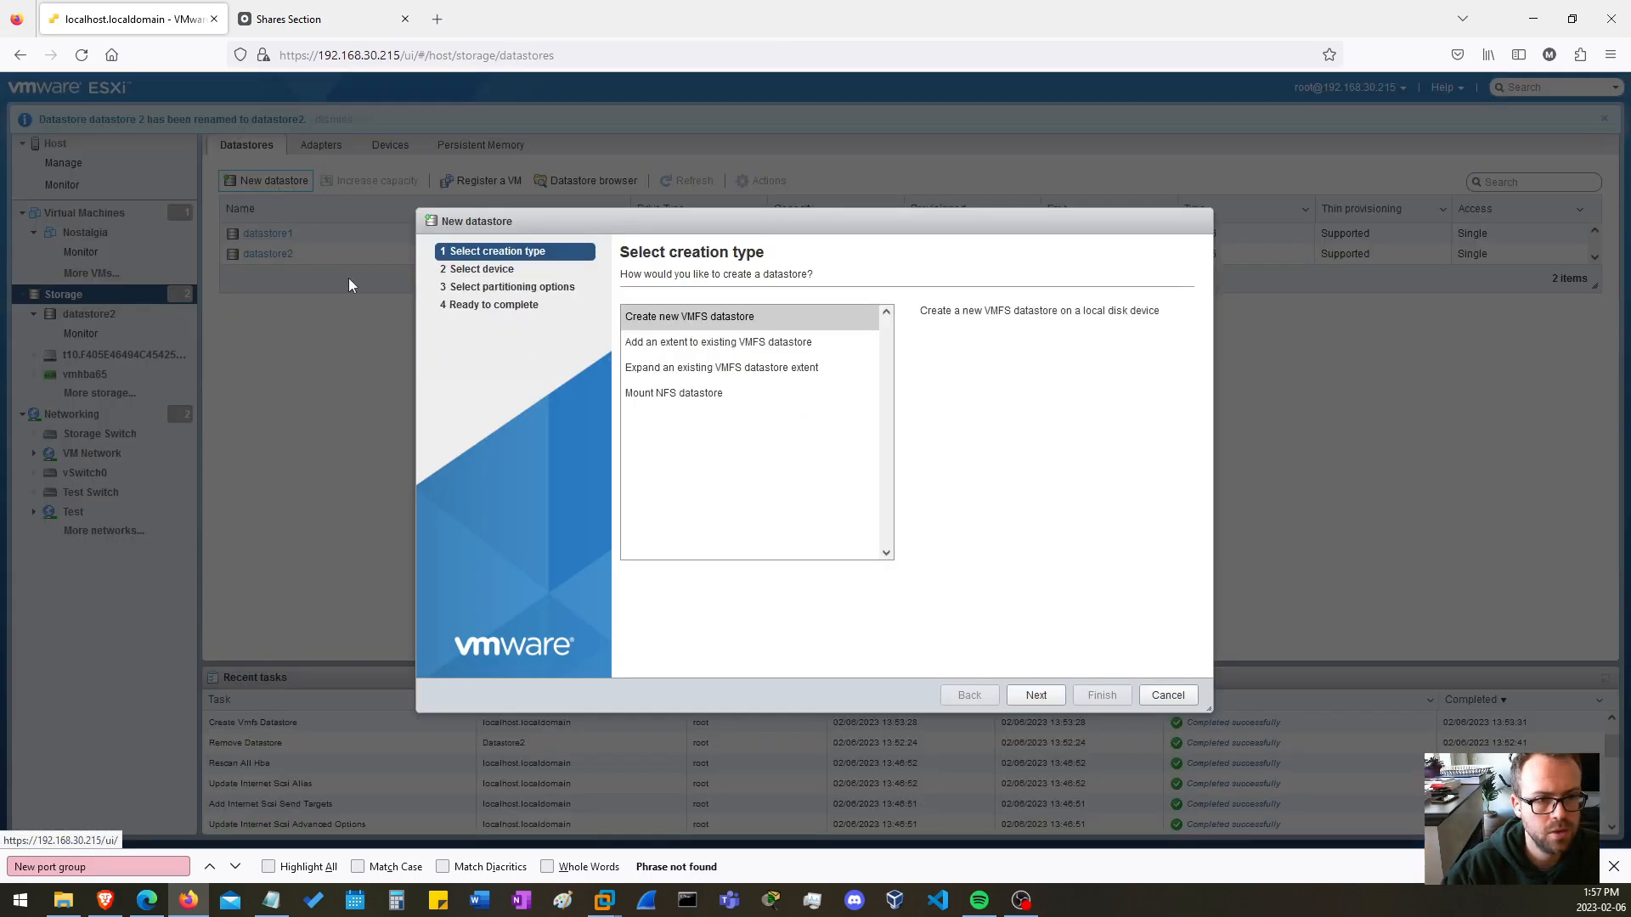
pyautogui.click(679, 393)
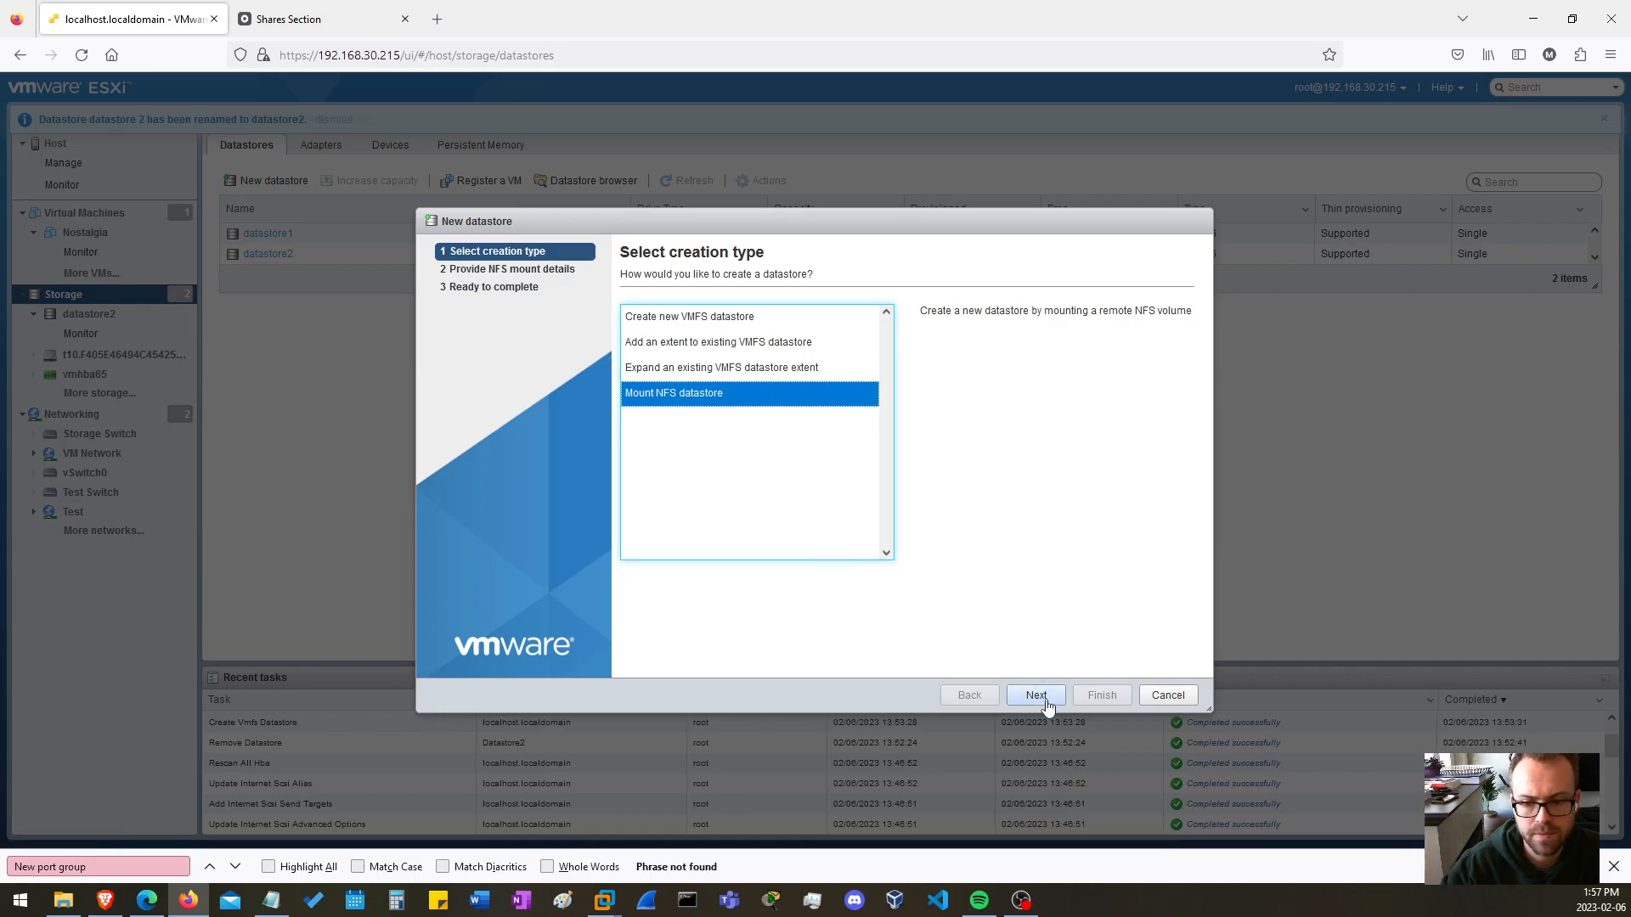
pyautogui.click(1037, 695)
pyautogui.click(822, 323)
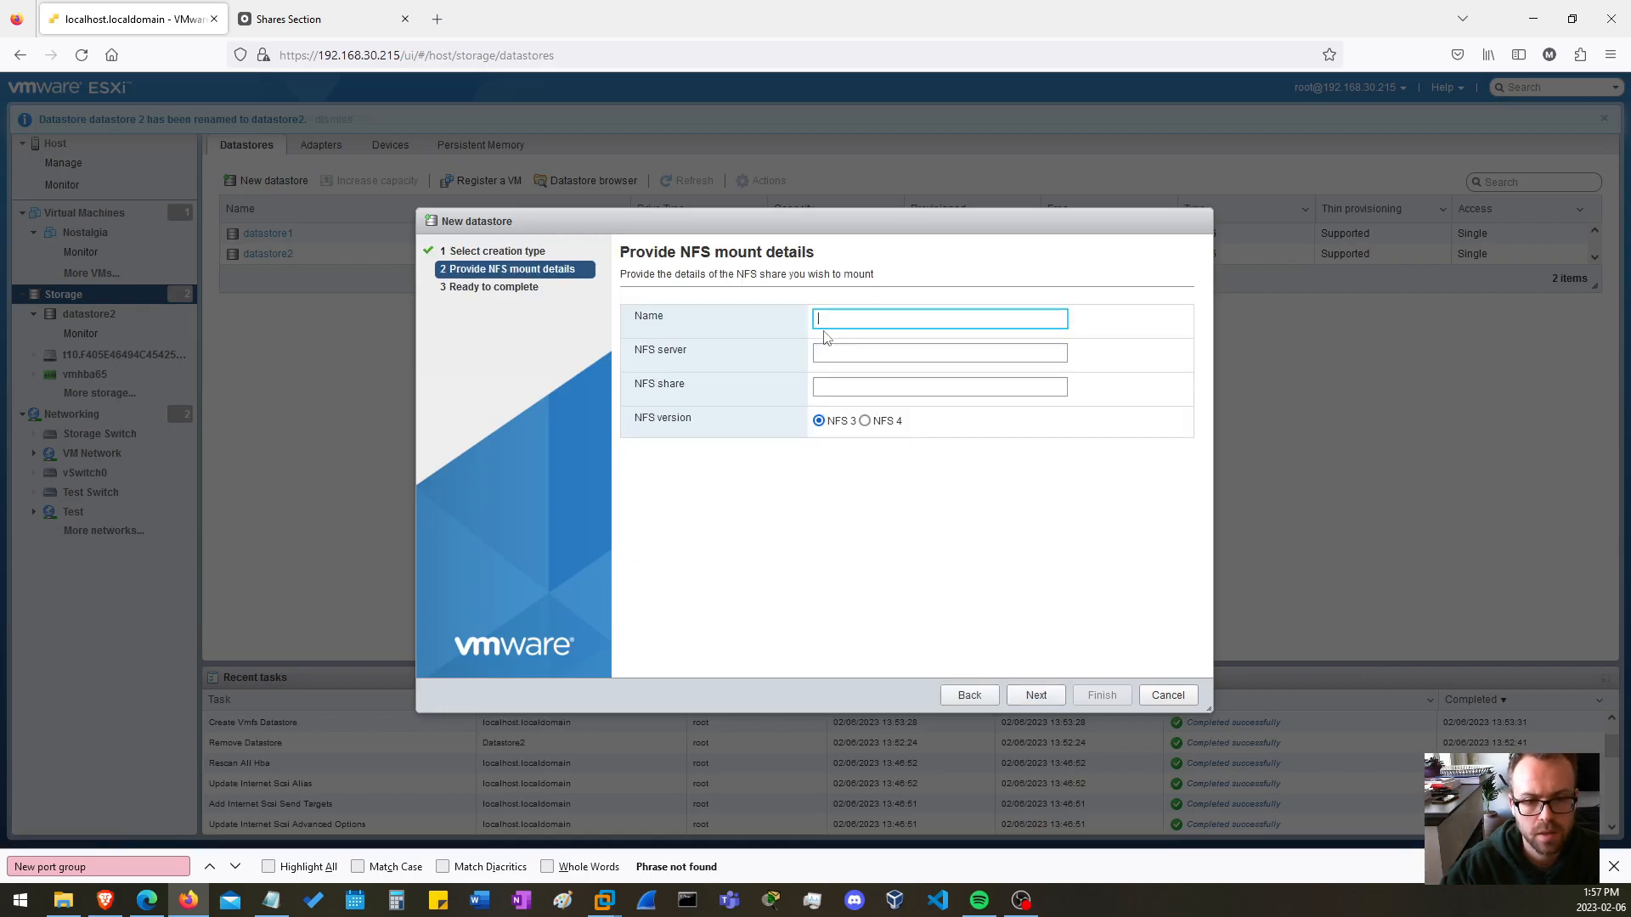
pyautogui.click(865, 421)
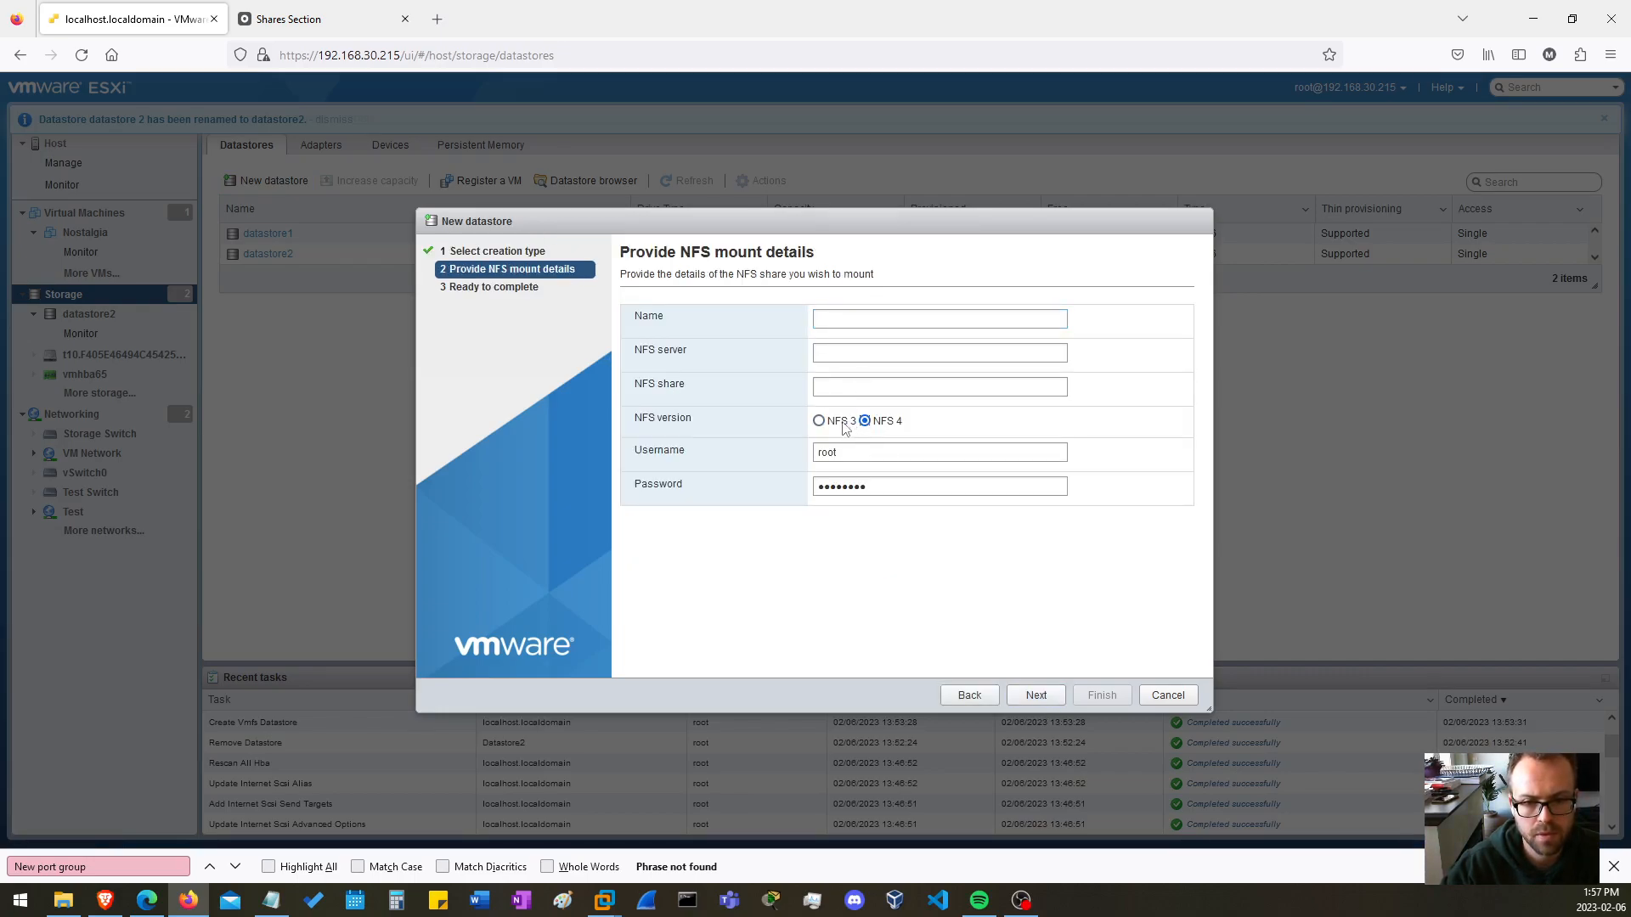
pyautogui.click(820, 422)
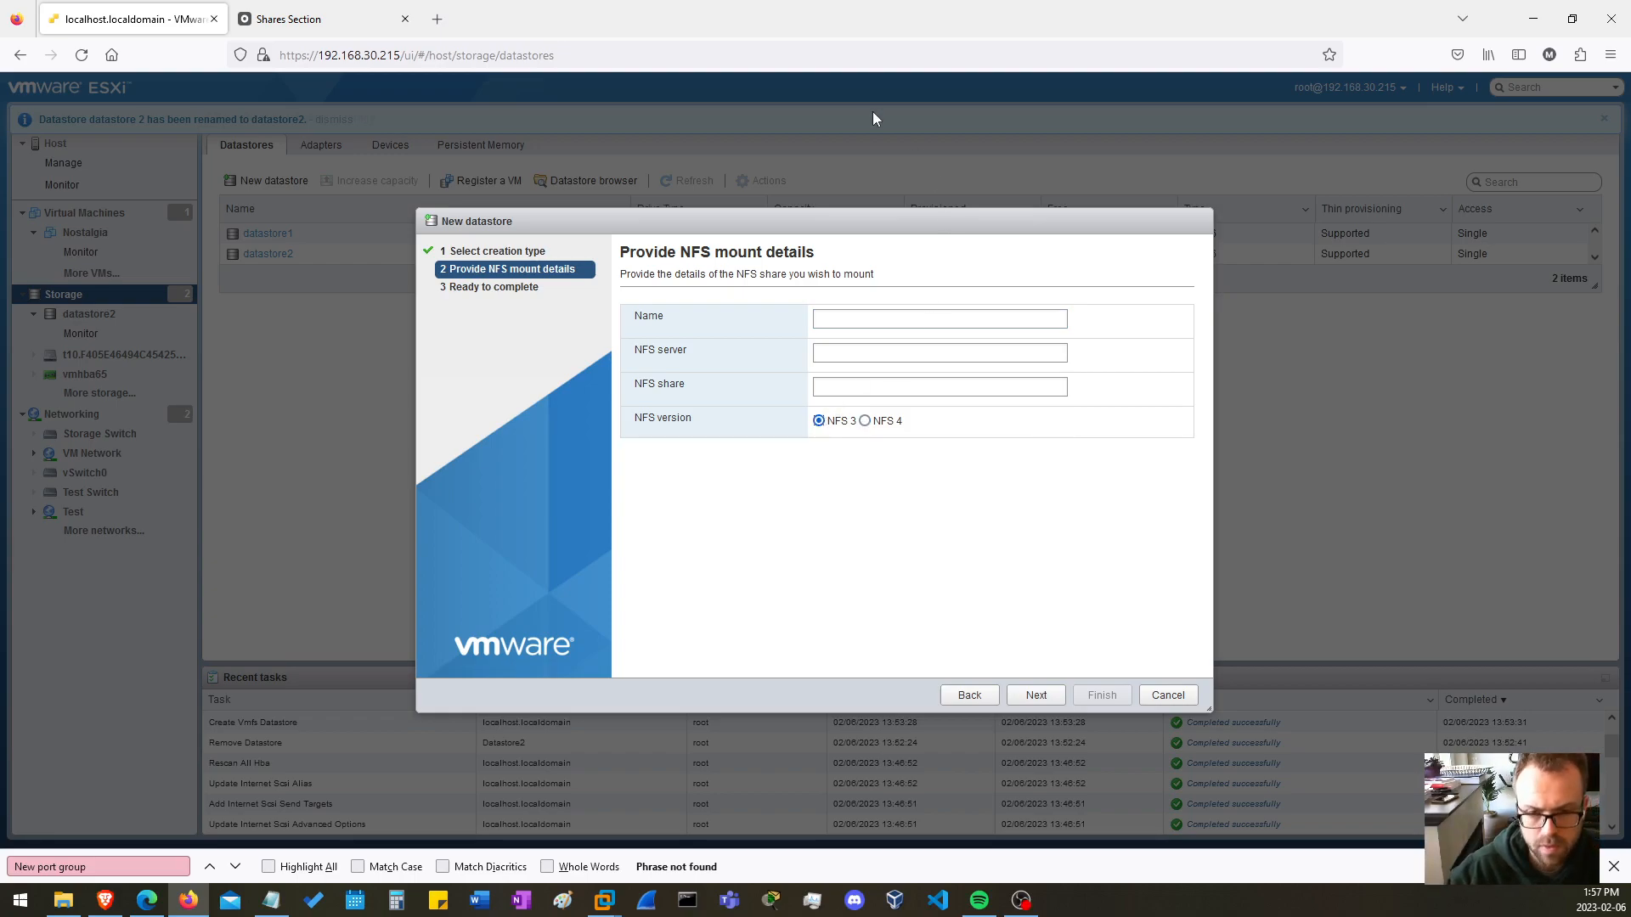
# Name the NFS datastore datastore3, set server 192.168.30.200 and share /mnt/vg1/esxnfs/NFSShare/, and submit the mount.
pyautogui.click(875, 321)
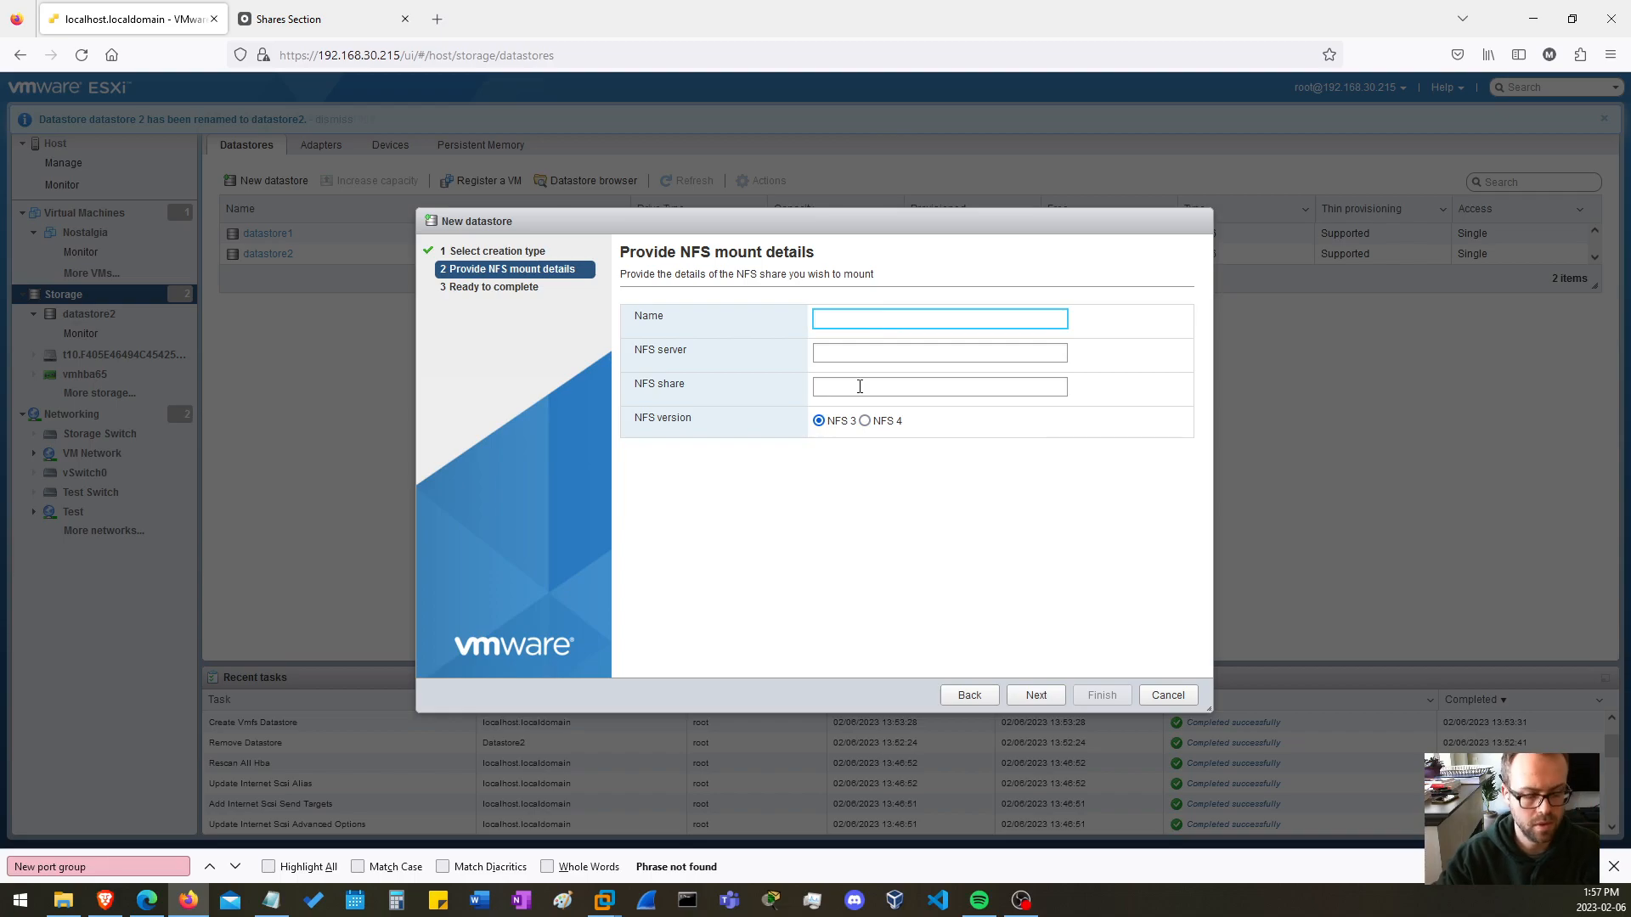
pyautogui.write('datastore3')
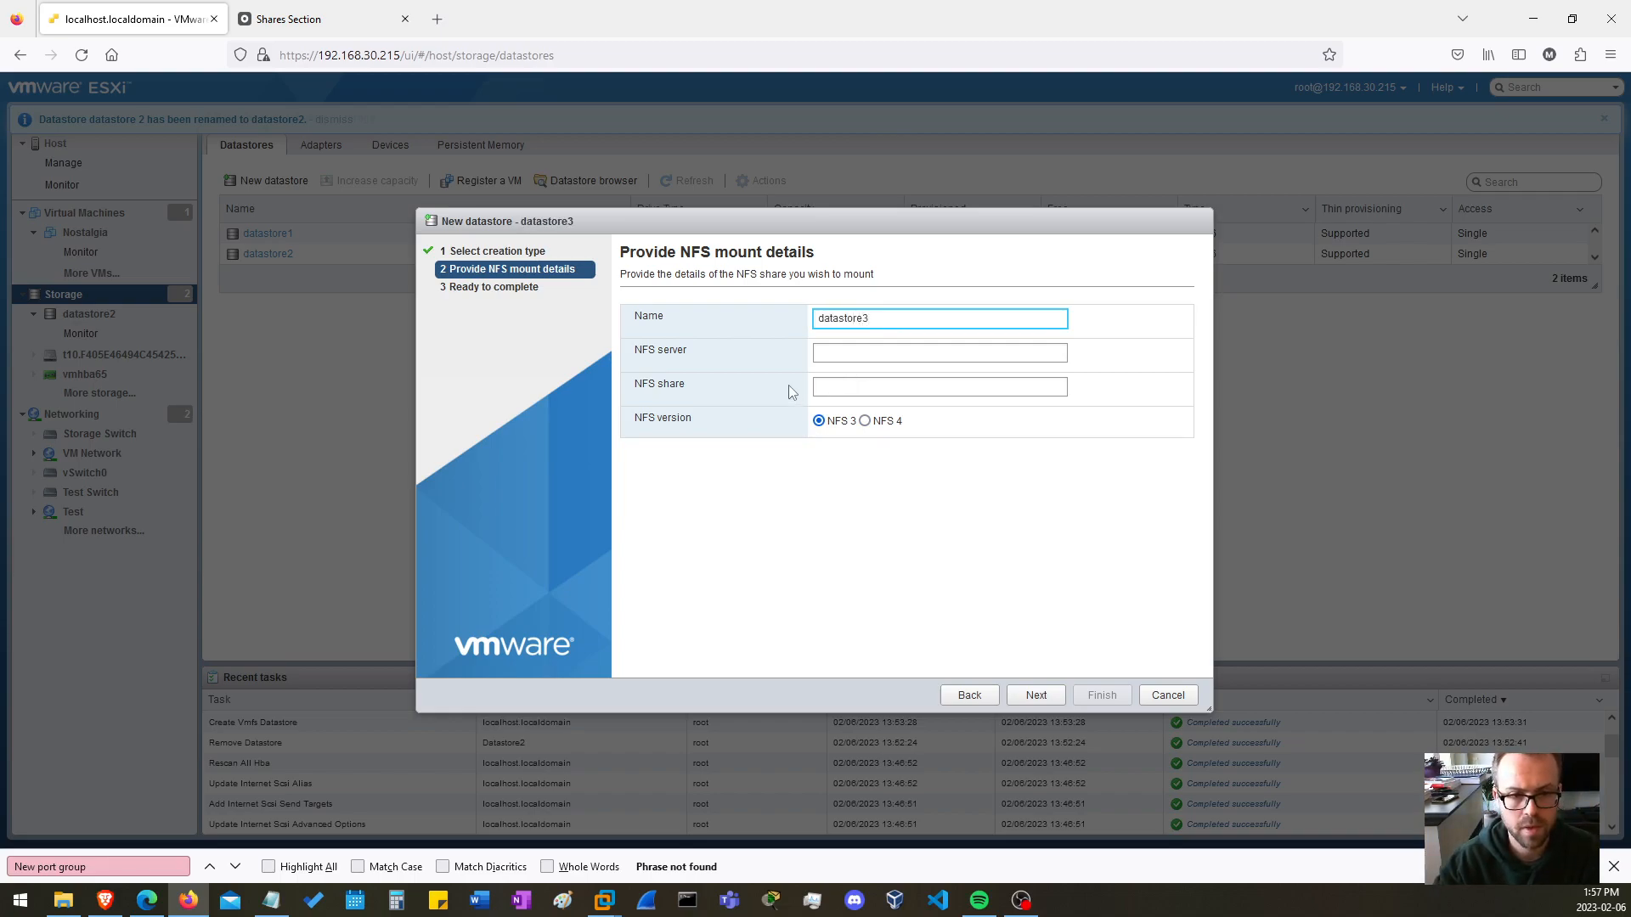
pyautogui.click(860, 352)
pyautogui.write('192.168.30.200')
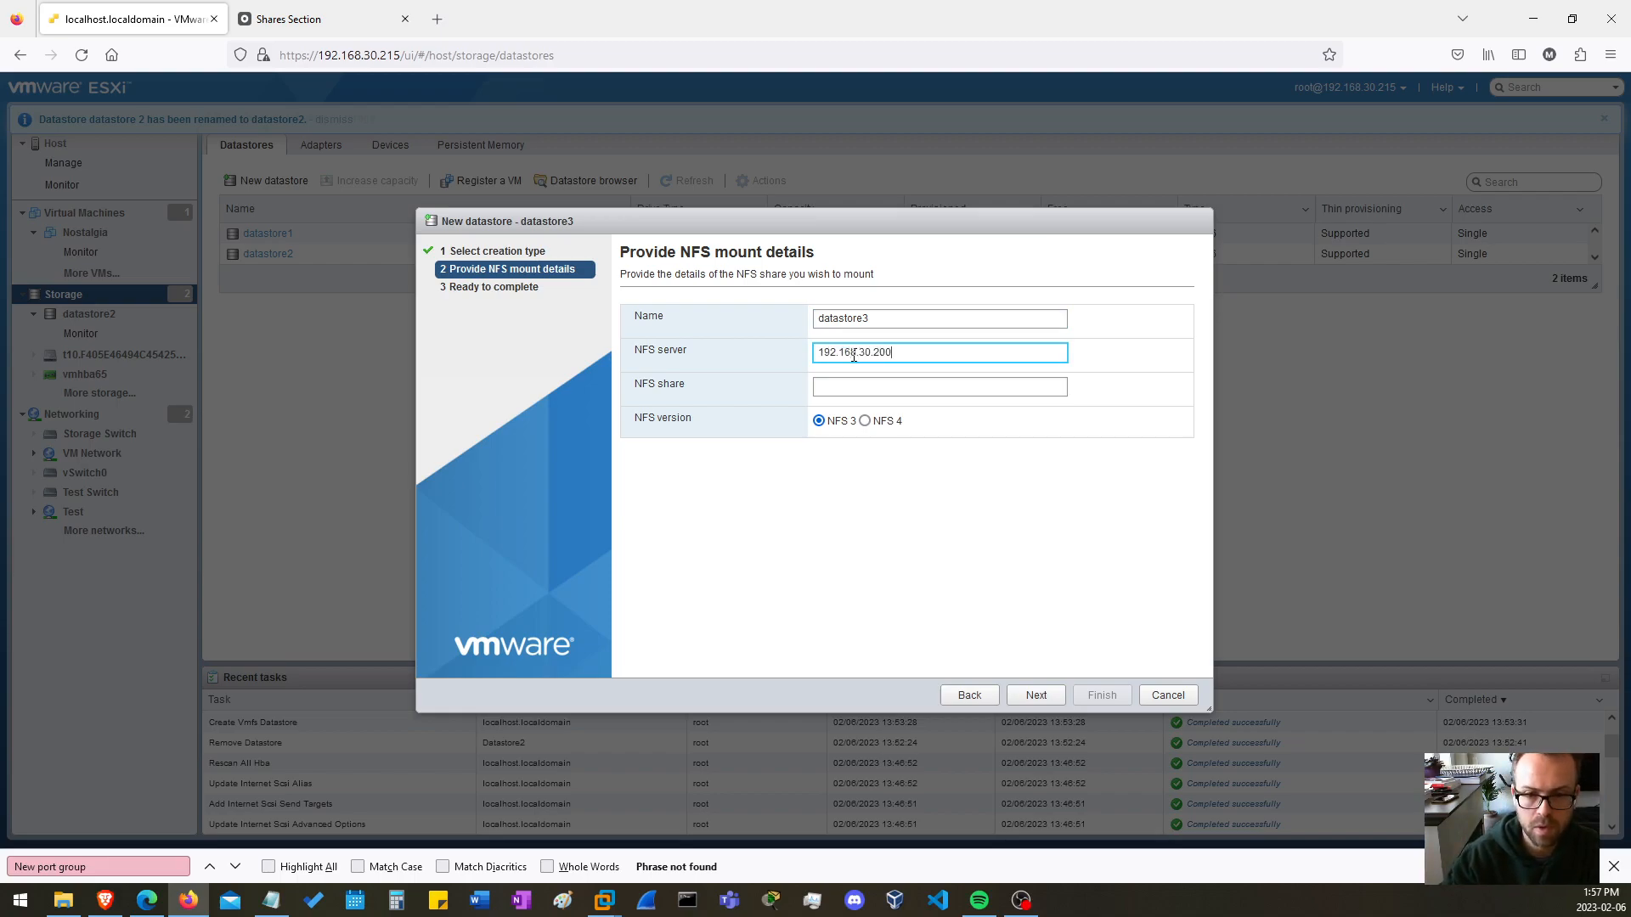
pyautogui.click(853, 389)
pyautogui.hotkey('ctrl', 'v')
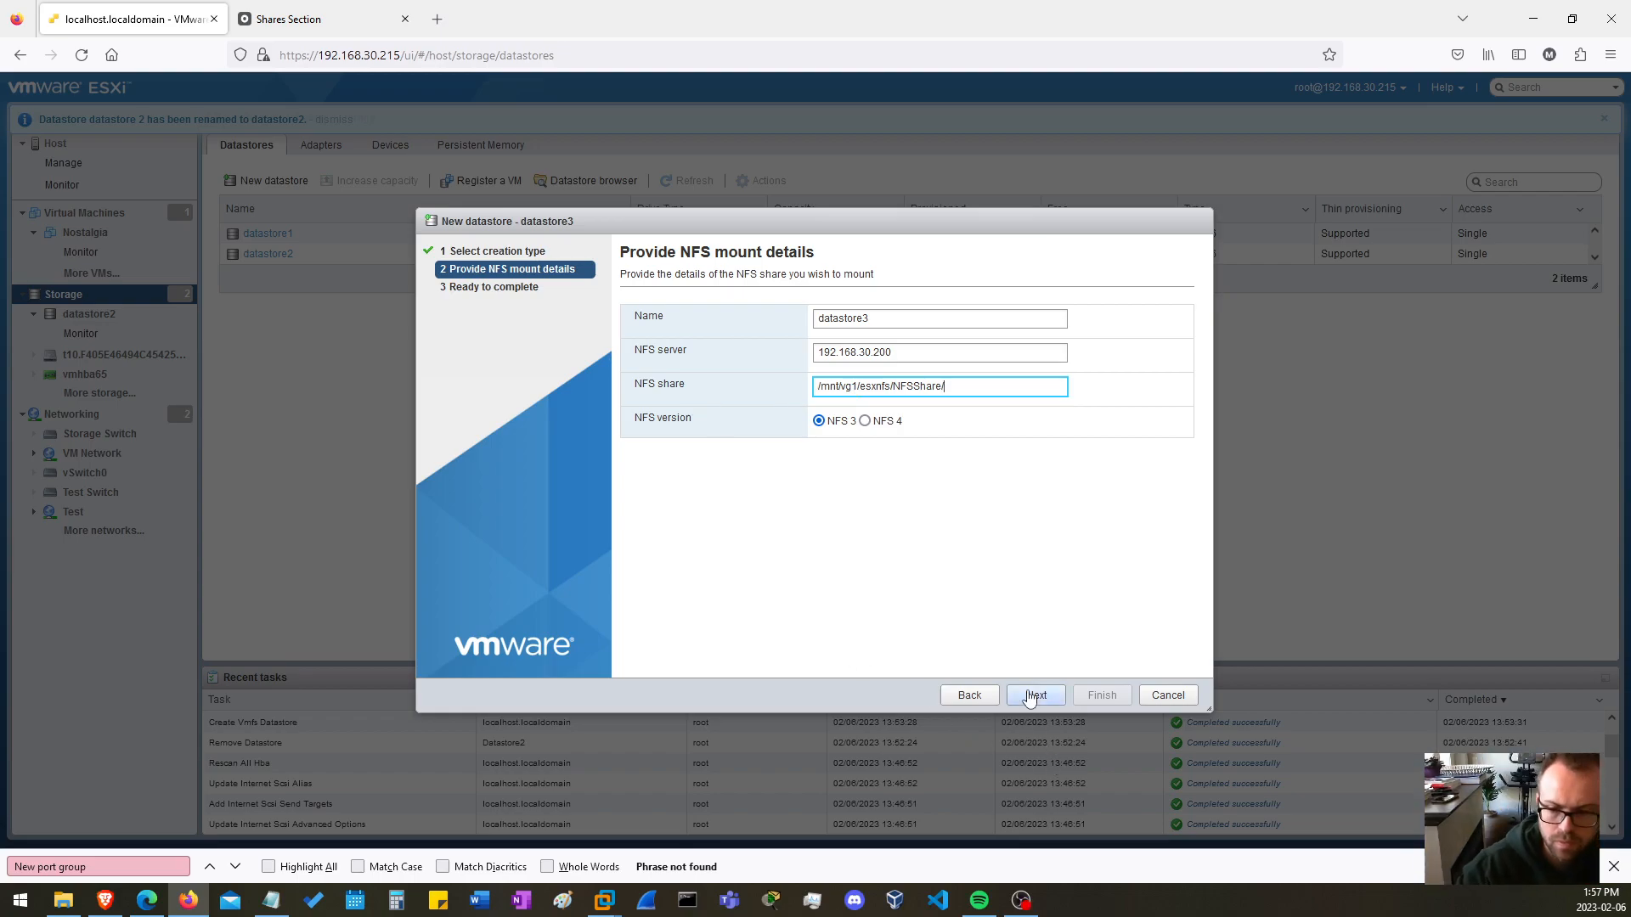
pyautogui.click(1030, 696)
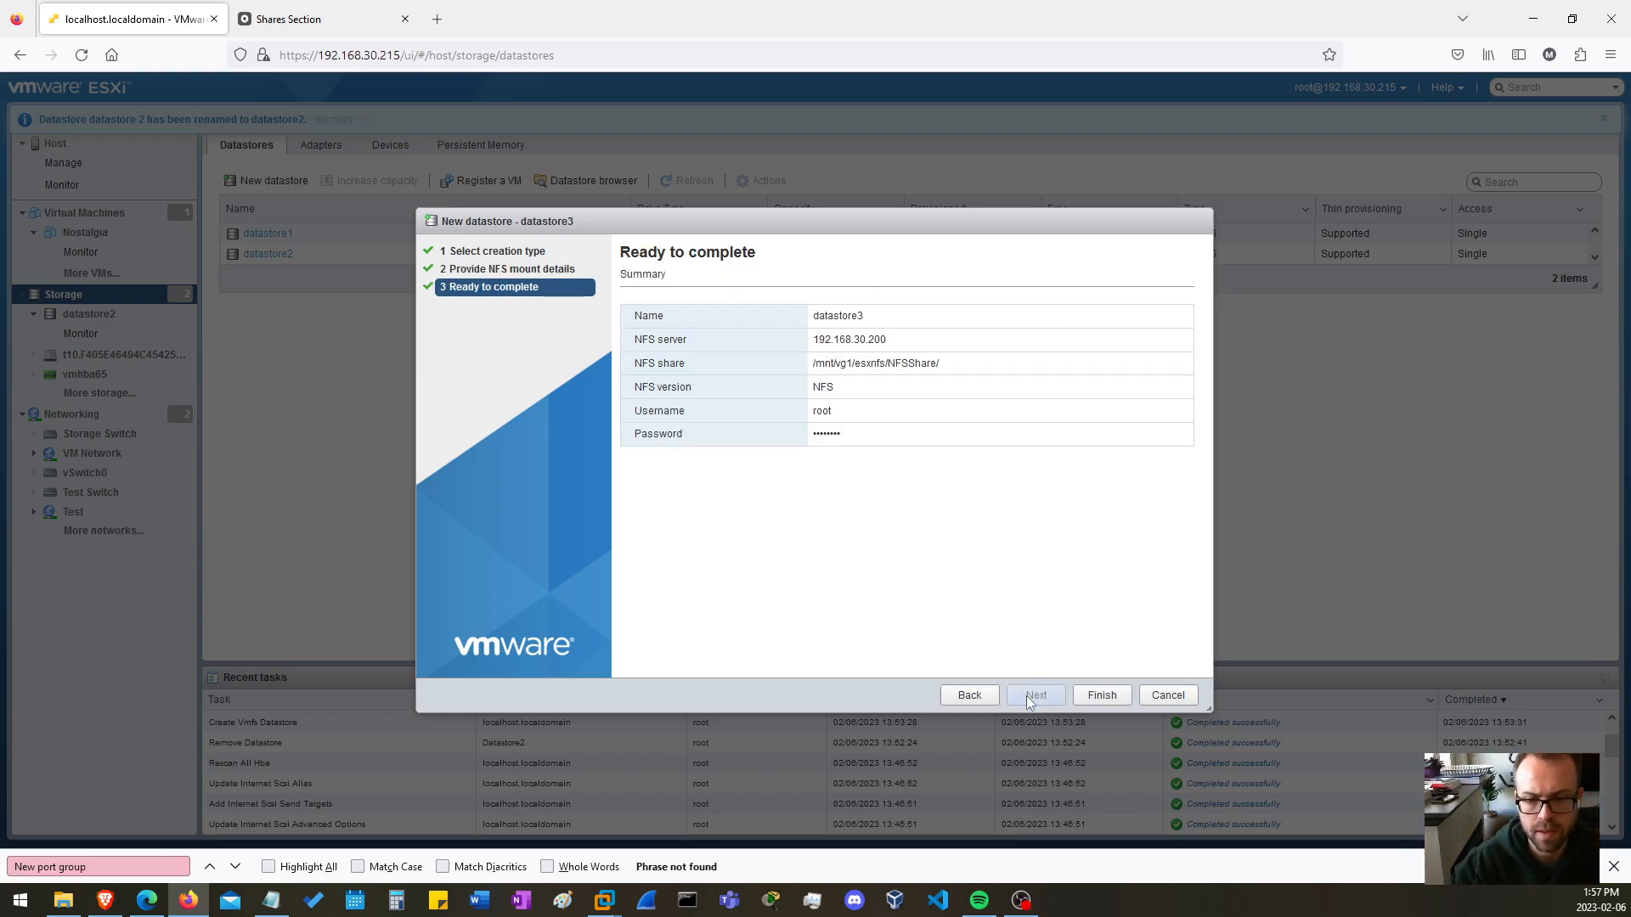
pyautogui.click(1099, 695)
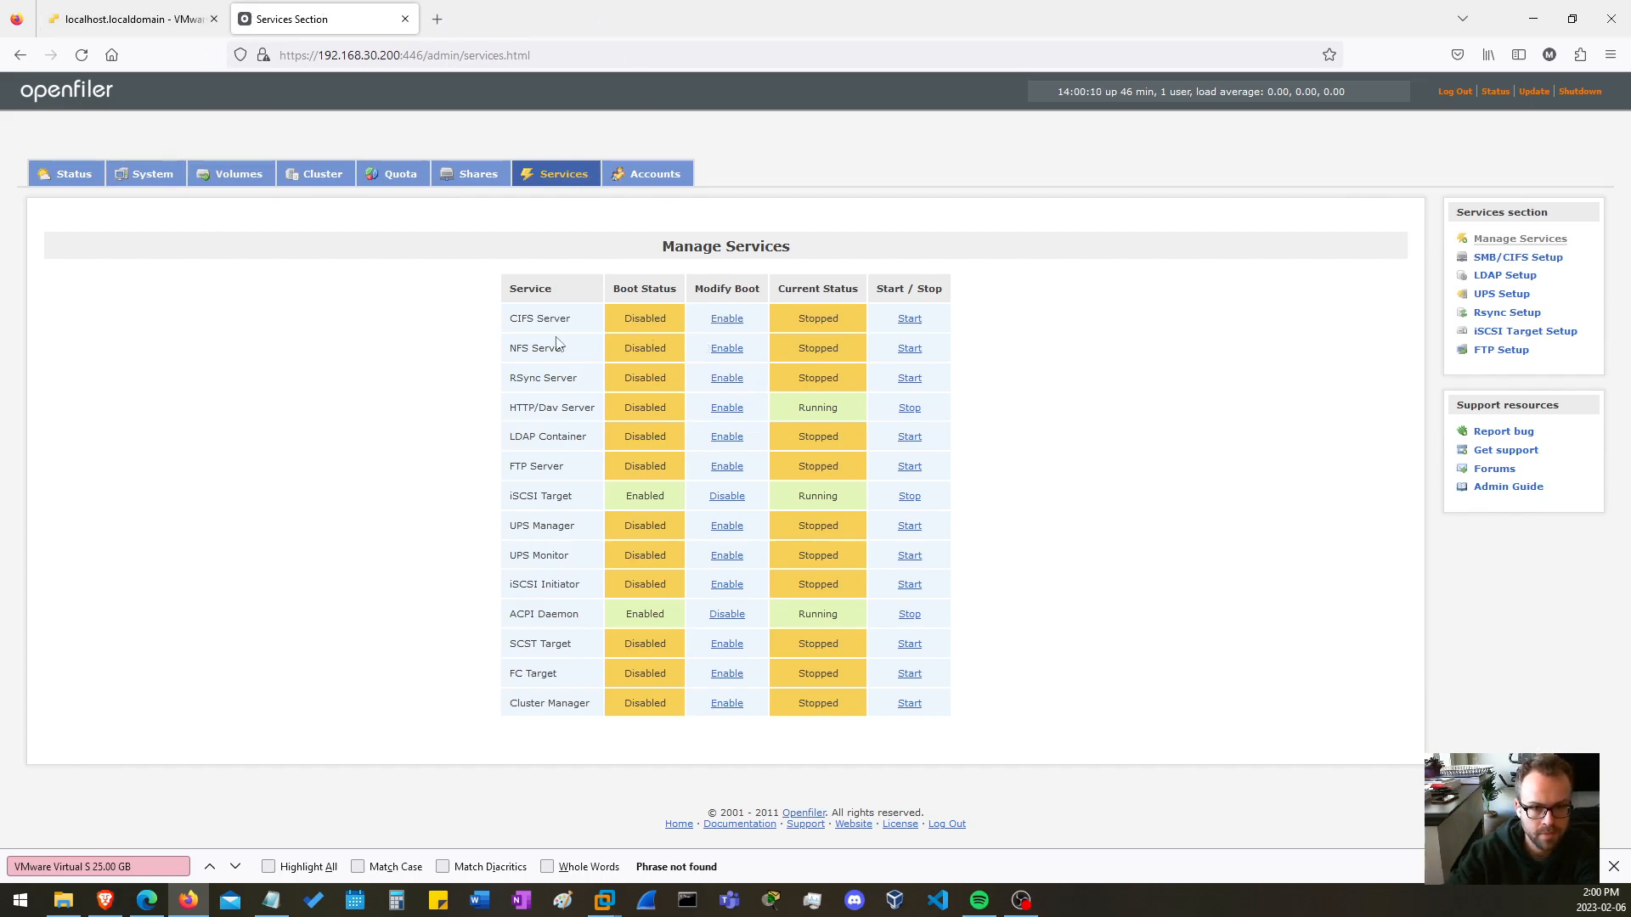
# Enable the NFS Server service at boot and start it in Openfiler.
pyautogui.click(724, 349)
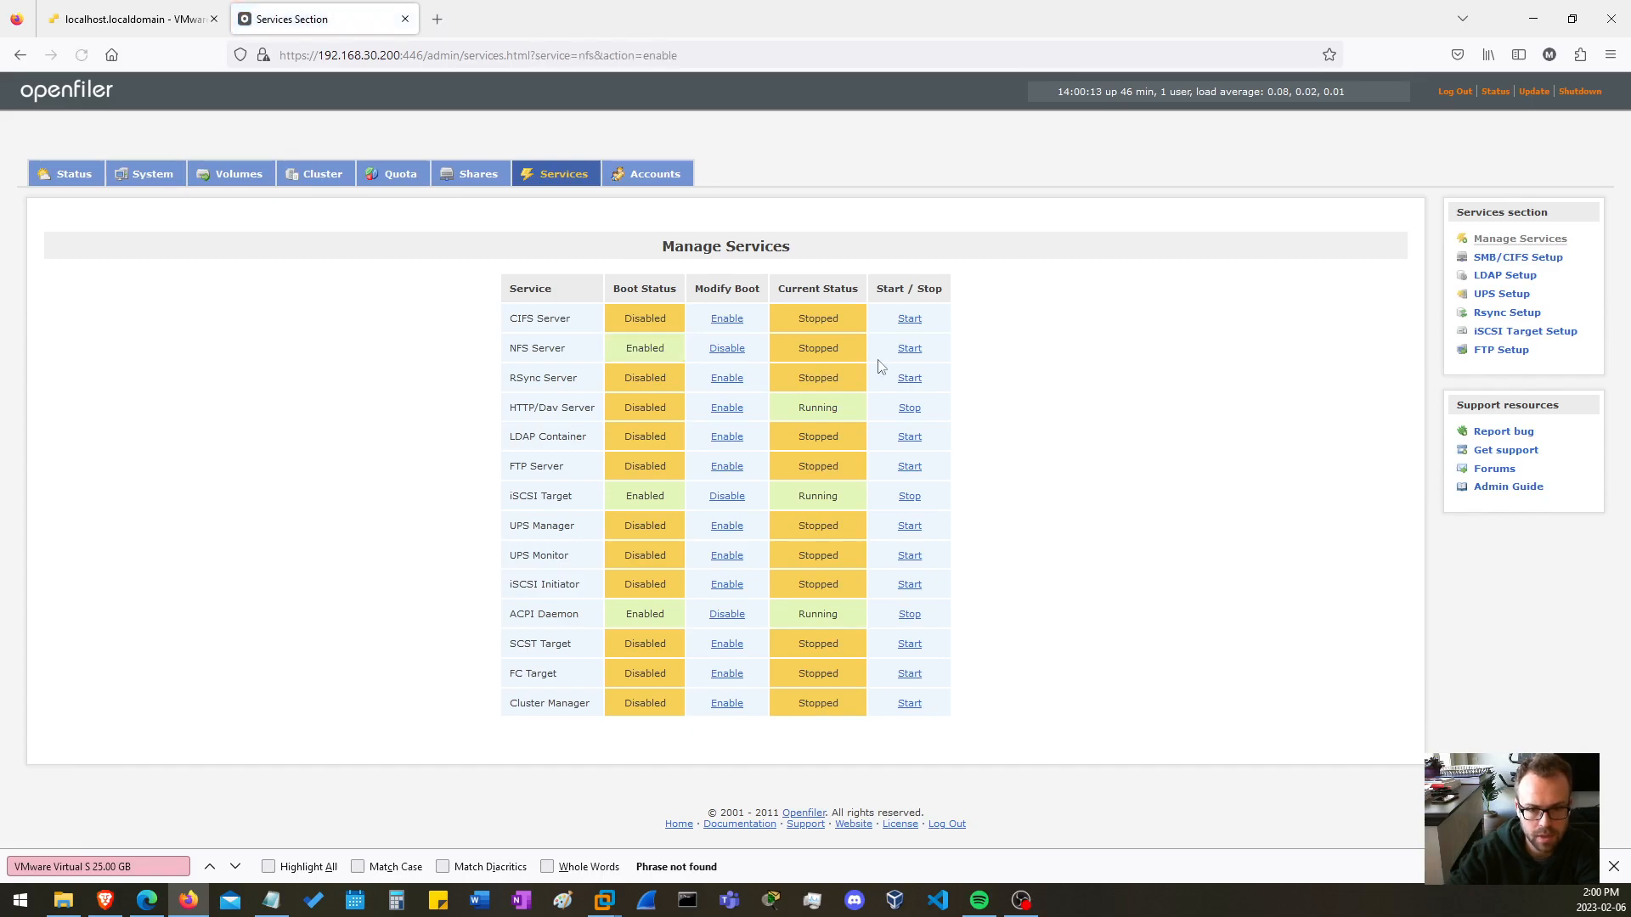
pyautogui.click(910, 349)
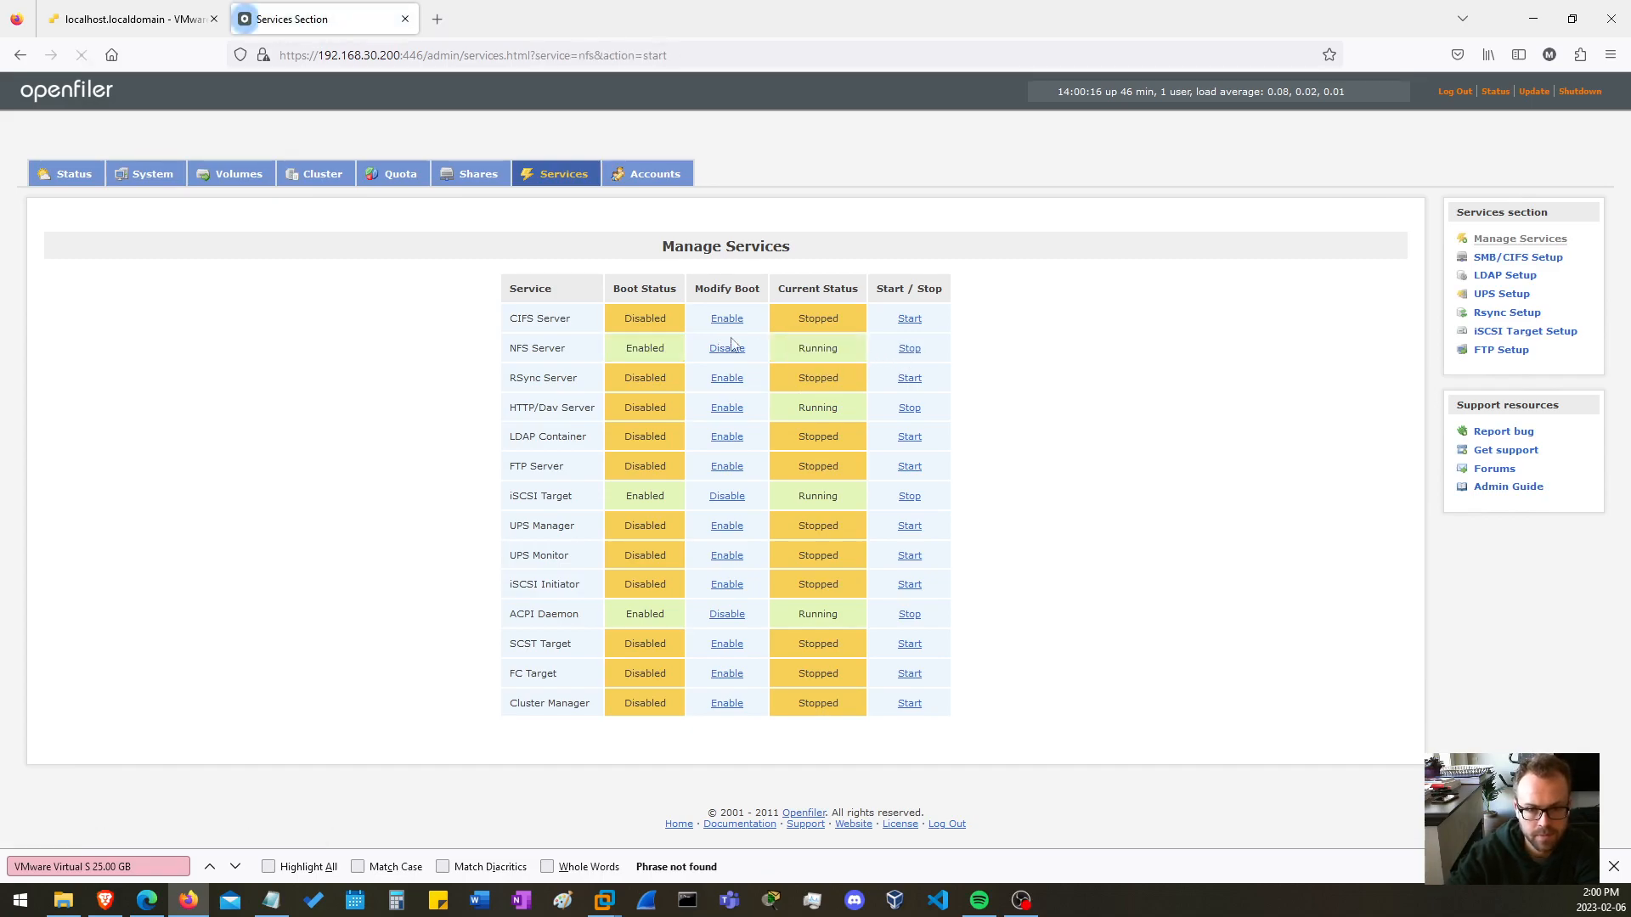
# Review the access control mode and host access configuration of the NFSShare share.
pyautogui.click(478, 174)
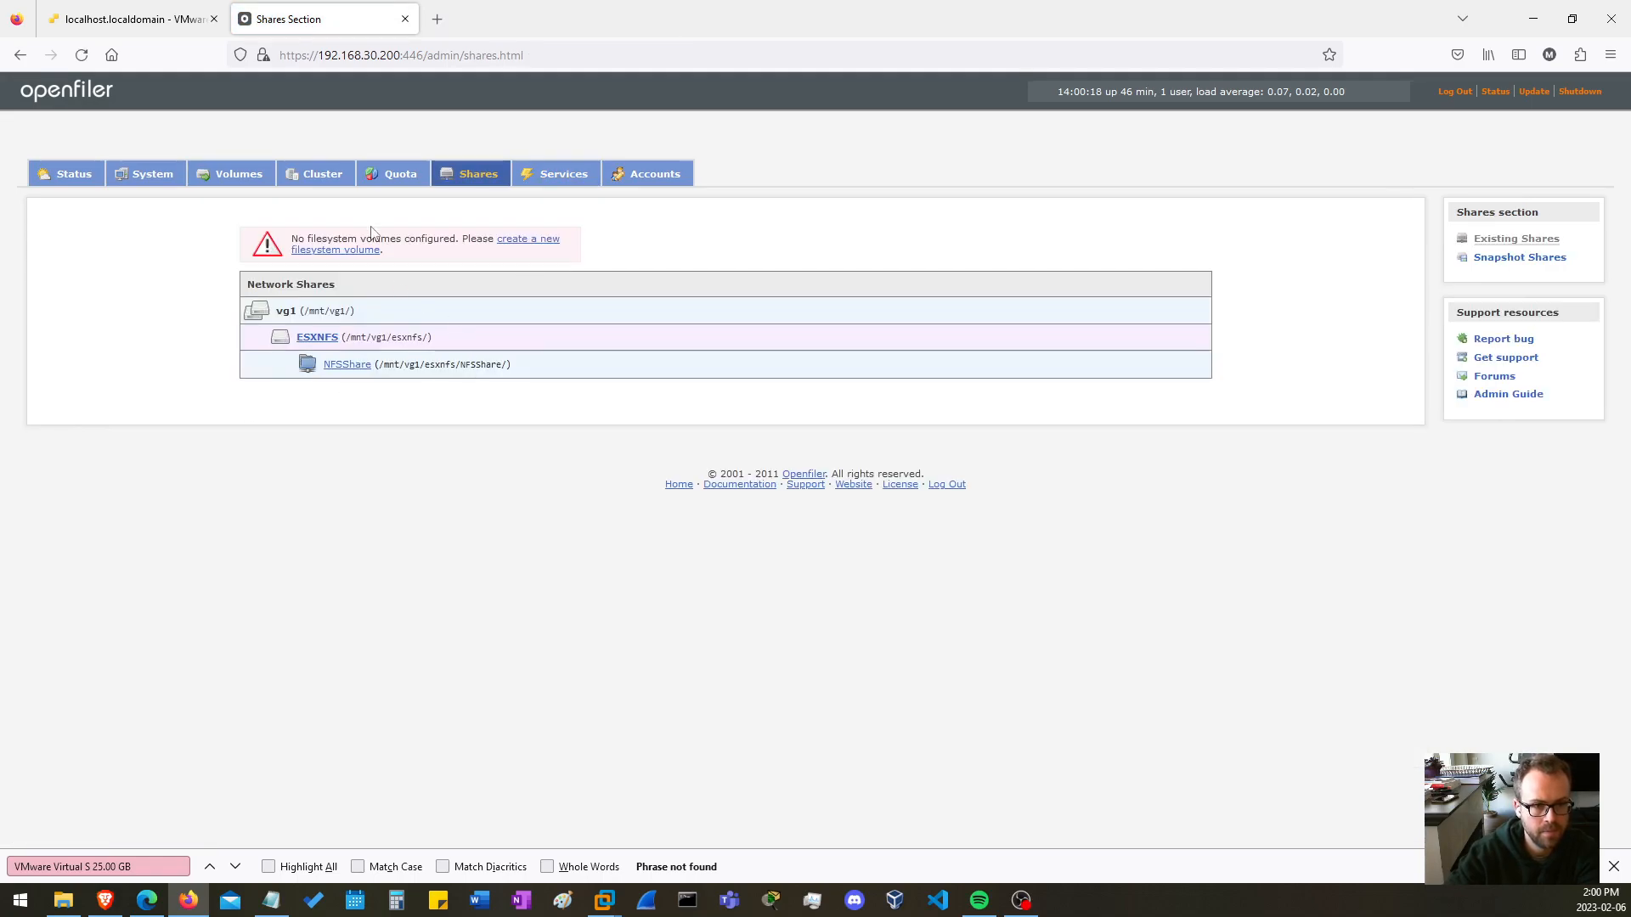
pyautogui.click(346, 366)
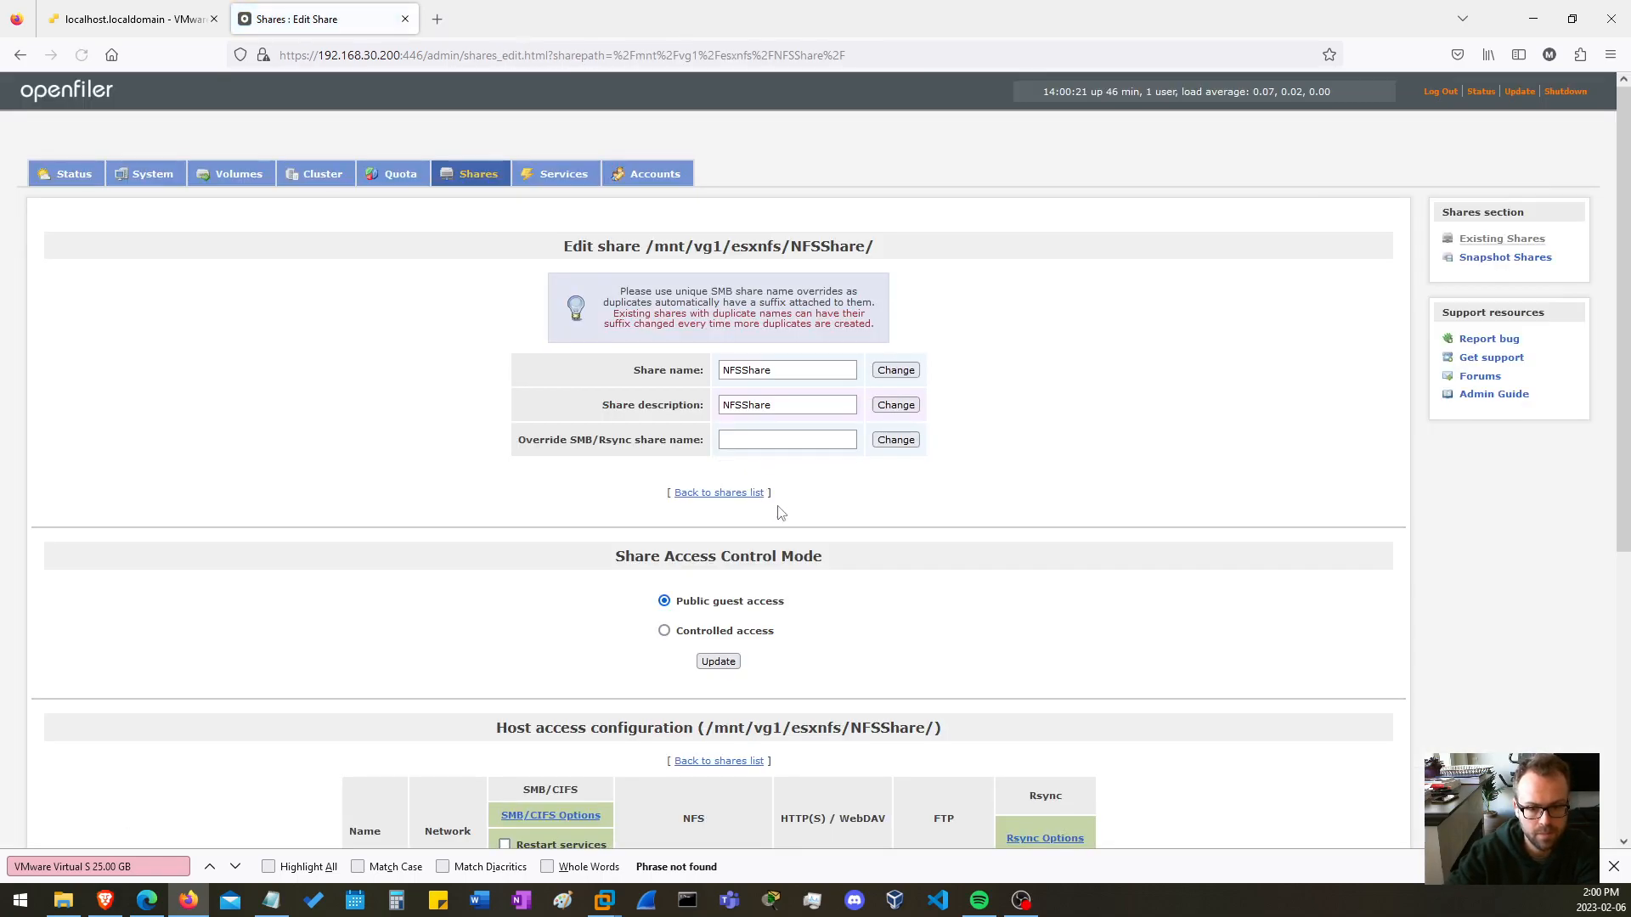
pyautogui.scroll(-2, 698, 504)
pyautogui.scroll(-3, 698, 504)
pyautogui.scroll(5, 565, 548)
# Return to the ESXi web client and start a new datastore of the Mount NFS datastore type.
pyautogui.click(155, 20)
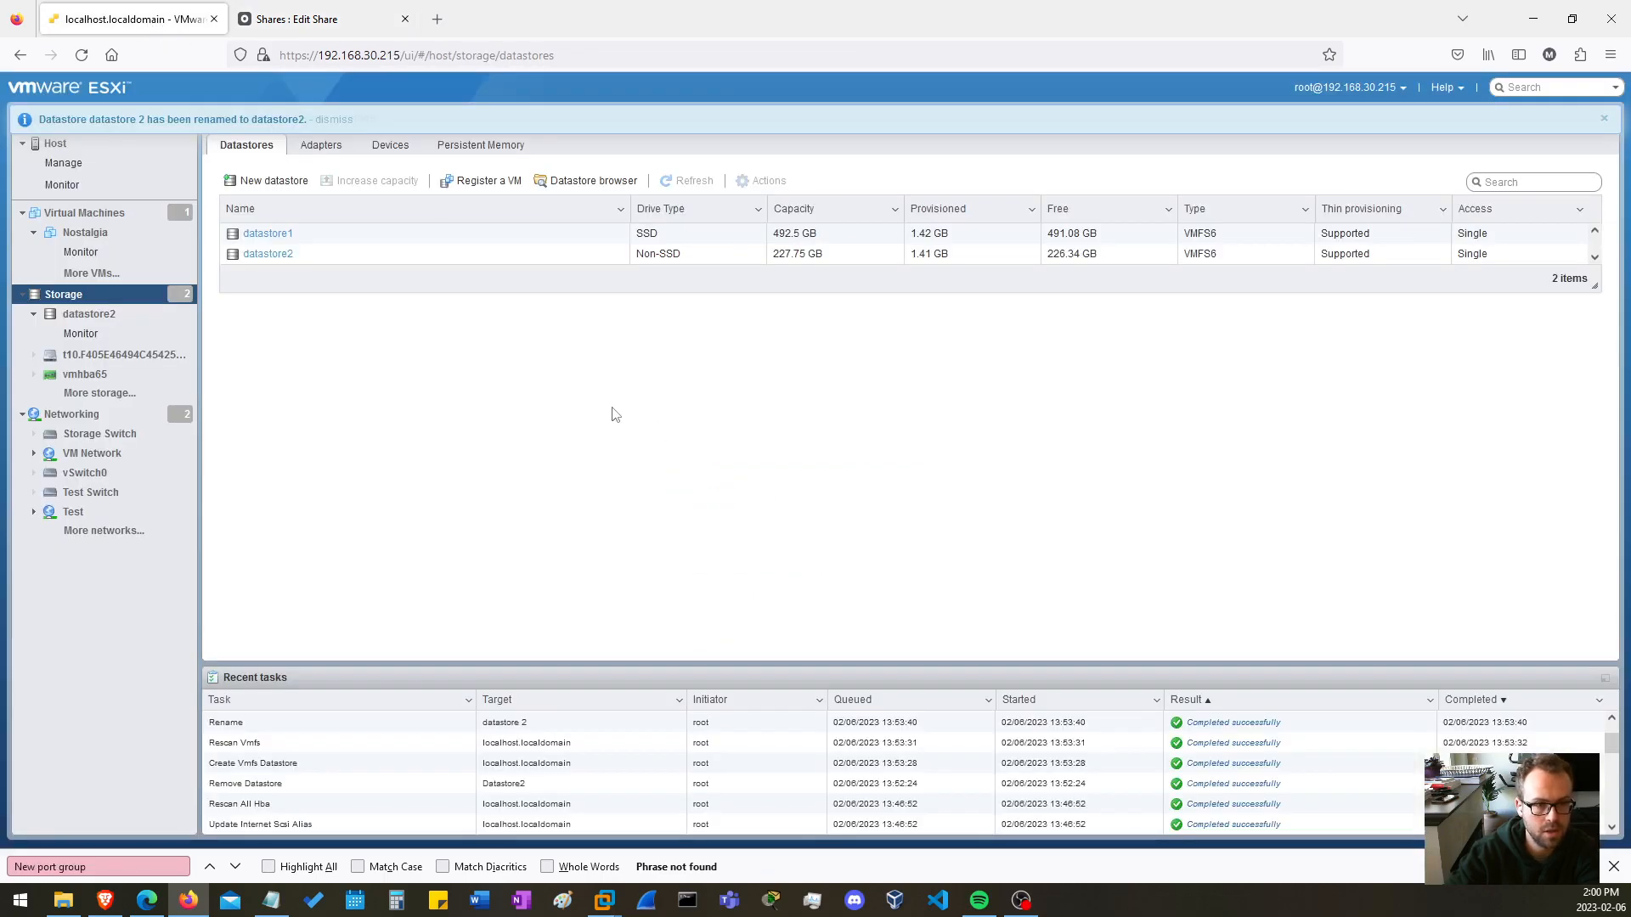
pyautogui.click(287, 179)
pyautogui.click(748, 394)
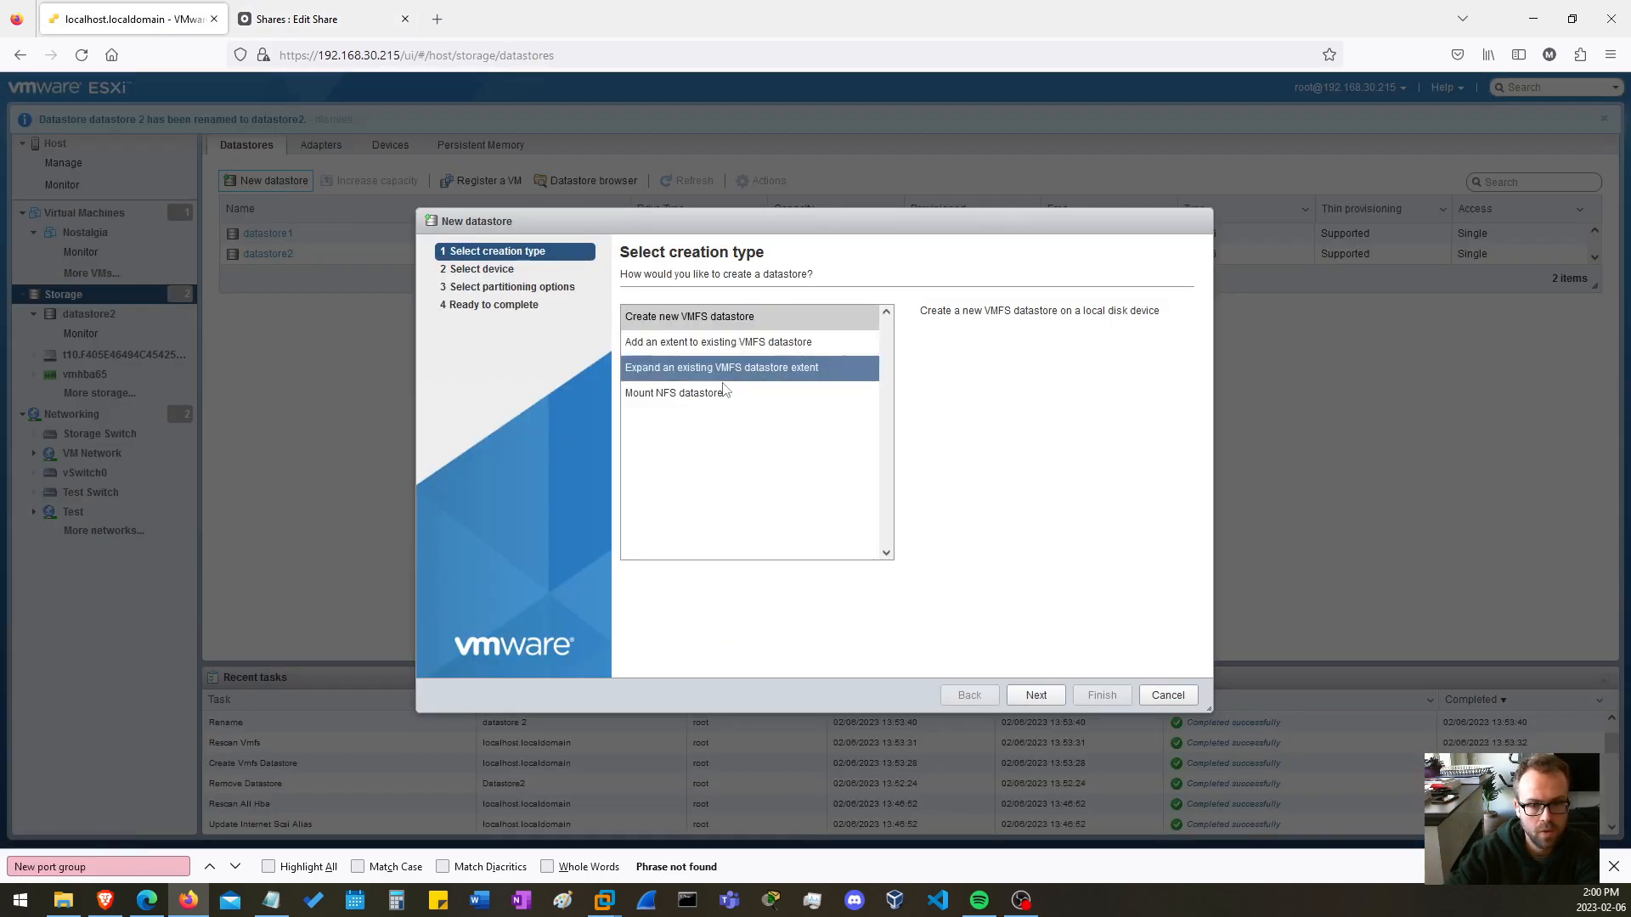
pyautogui.click(1036, 694)
# Name the datastore datastore3, set NFS server 192.168.30.200 and share /mnt/vg1/esxnfs/NFSShare, and finish the mount.
pyautogui.click(900, 327)
pyautogui.write('data')
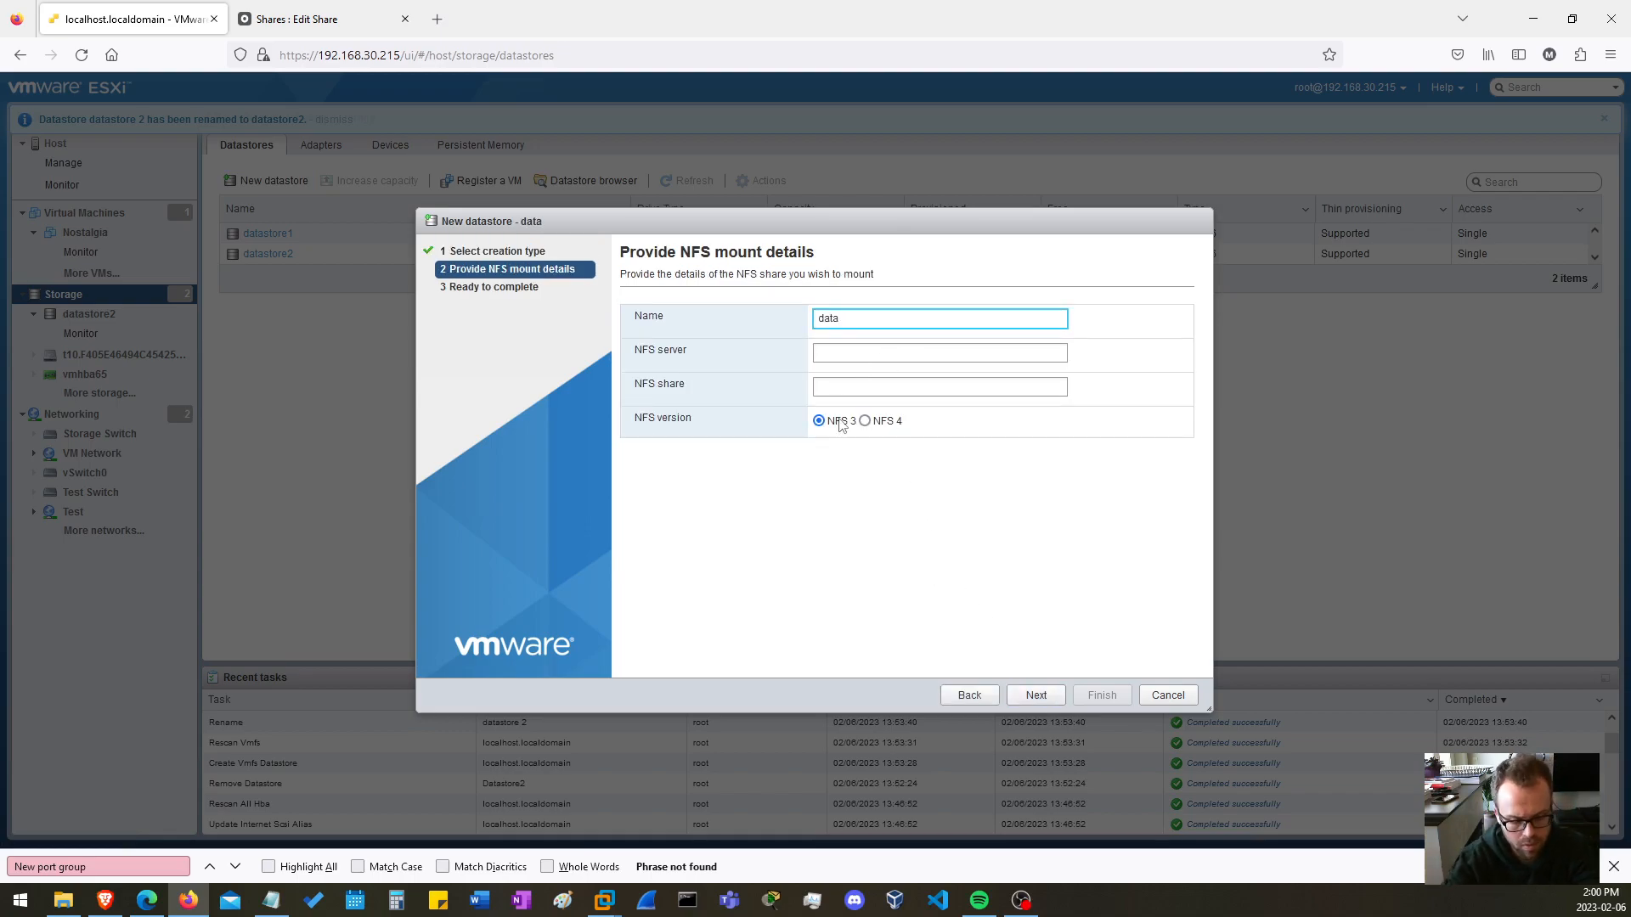
pyautogui.write('store3')
pyautogui.press('Tab')
pyautogui.write('1')
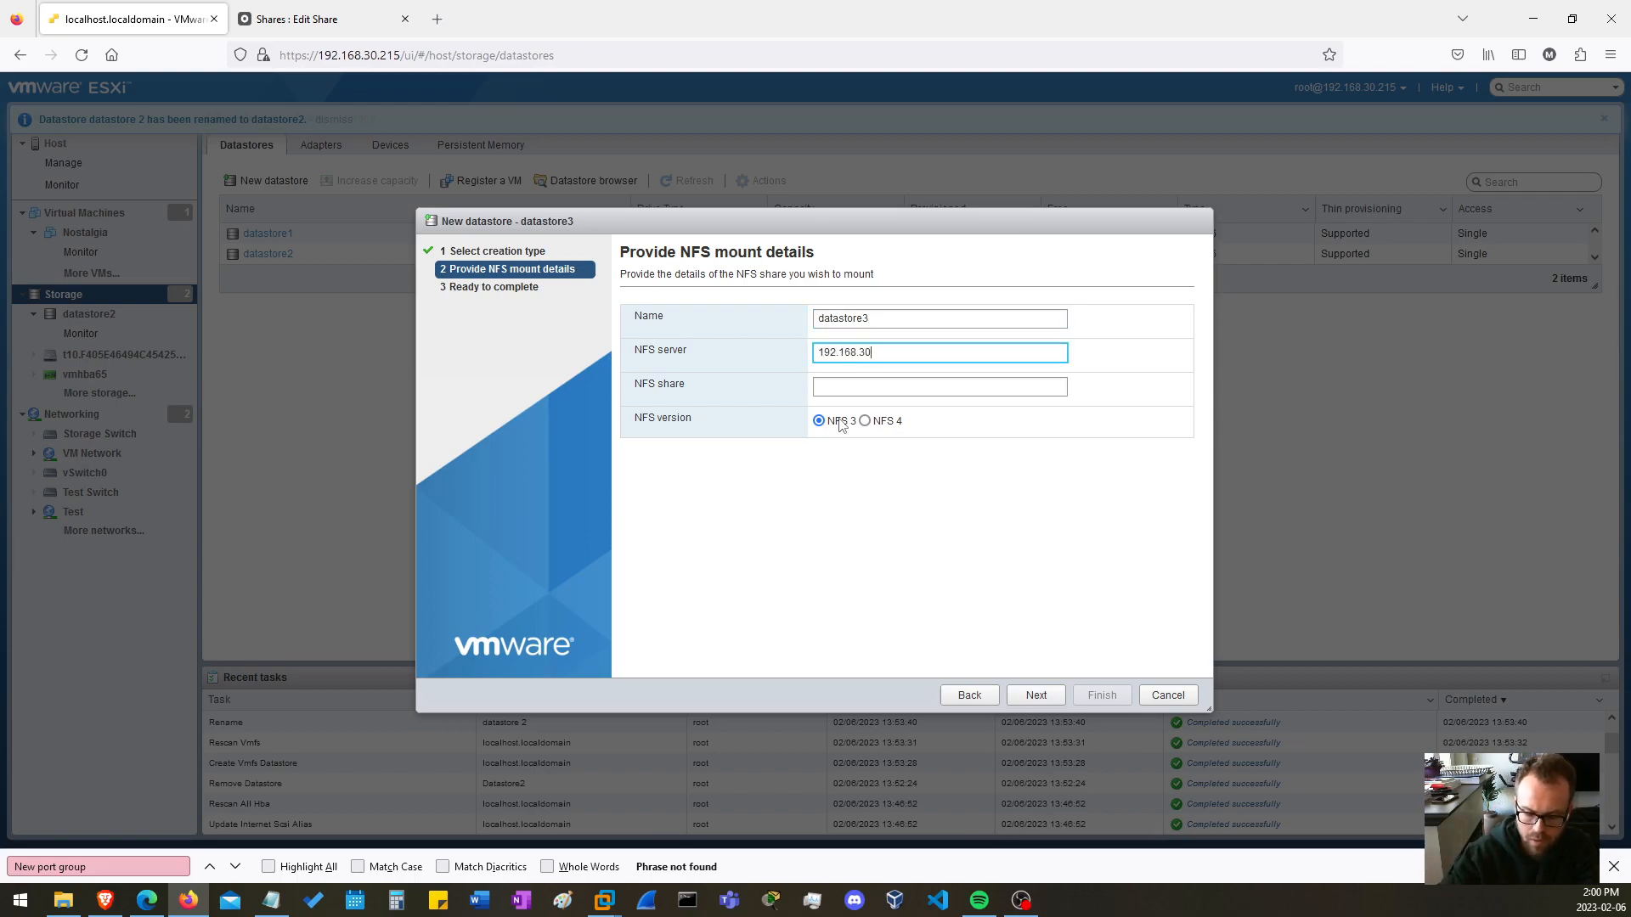
pyautogui.press('Tab')
pyautogui.write('/mnt/vg1/esxnfs/NFSShare')
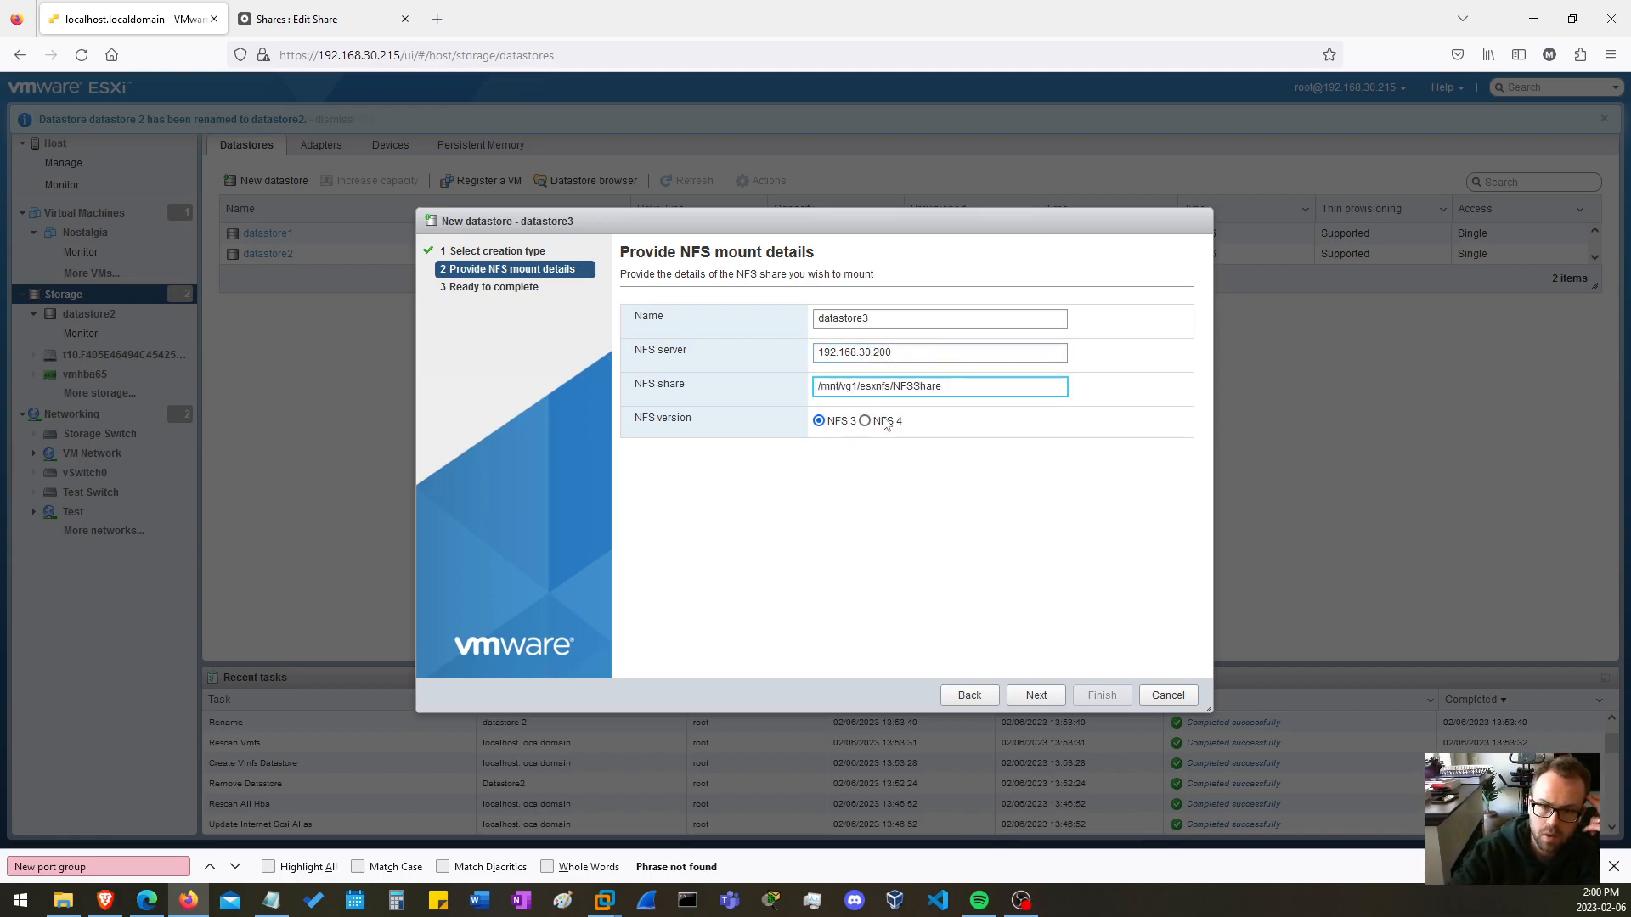
pyautogui.click(1035, 696)
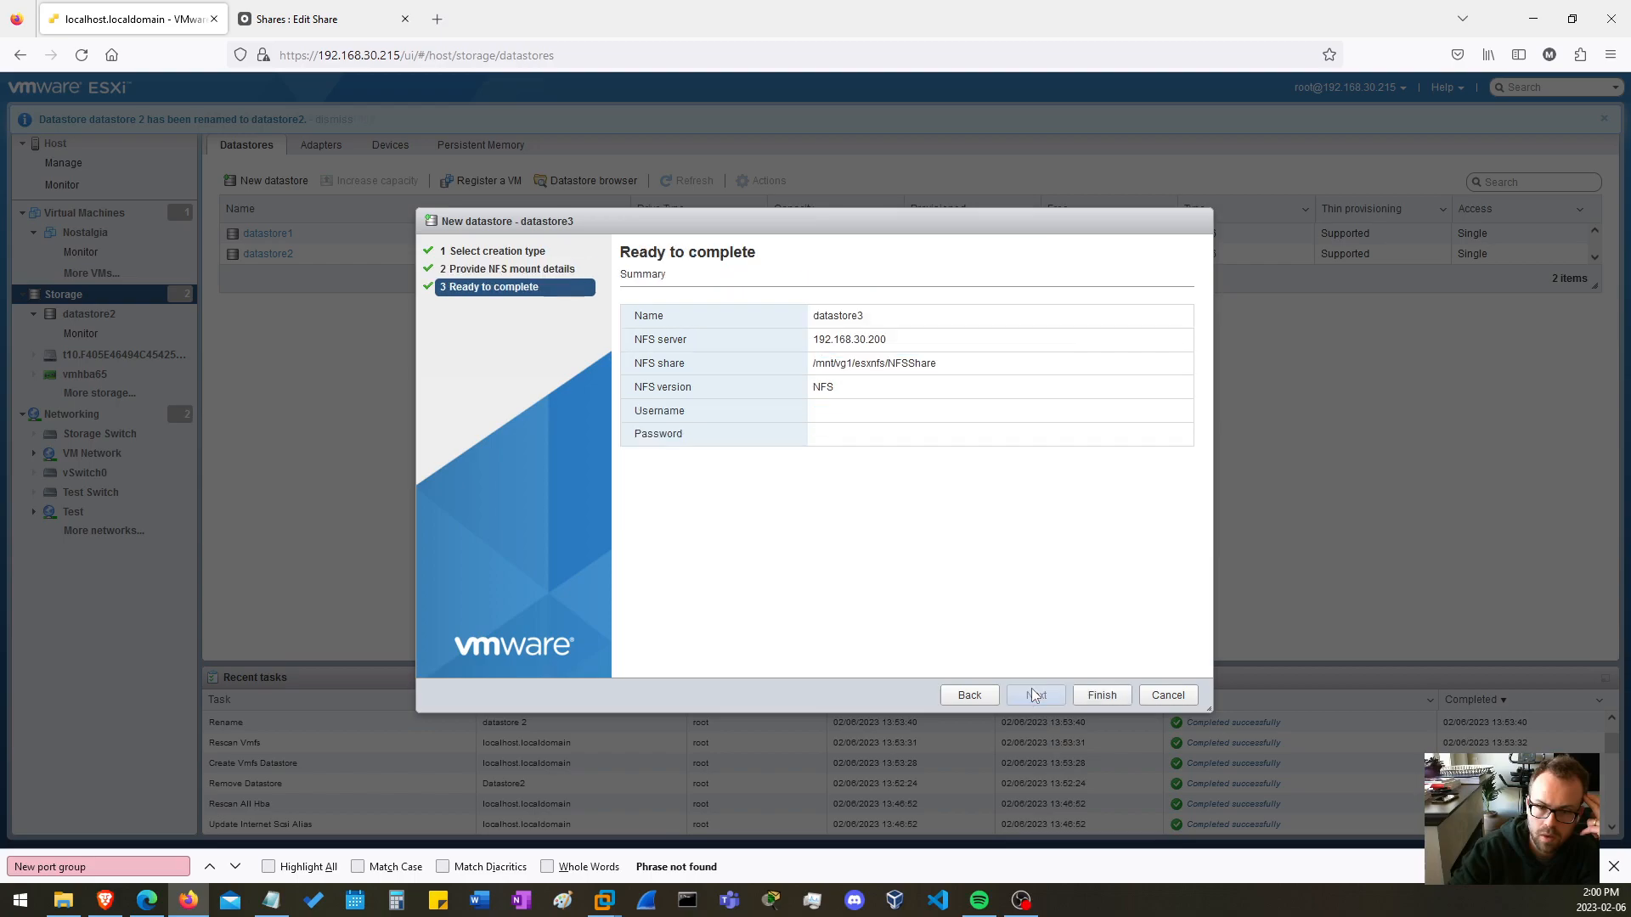
pyautogui.click(1096, 695)
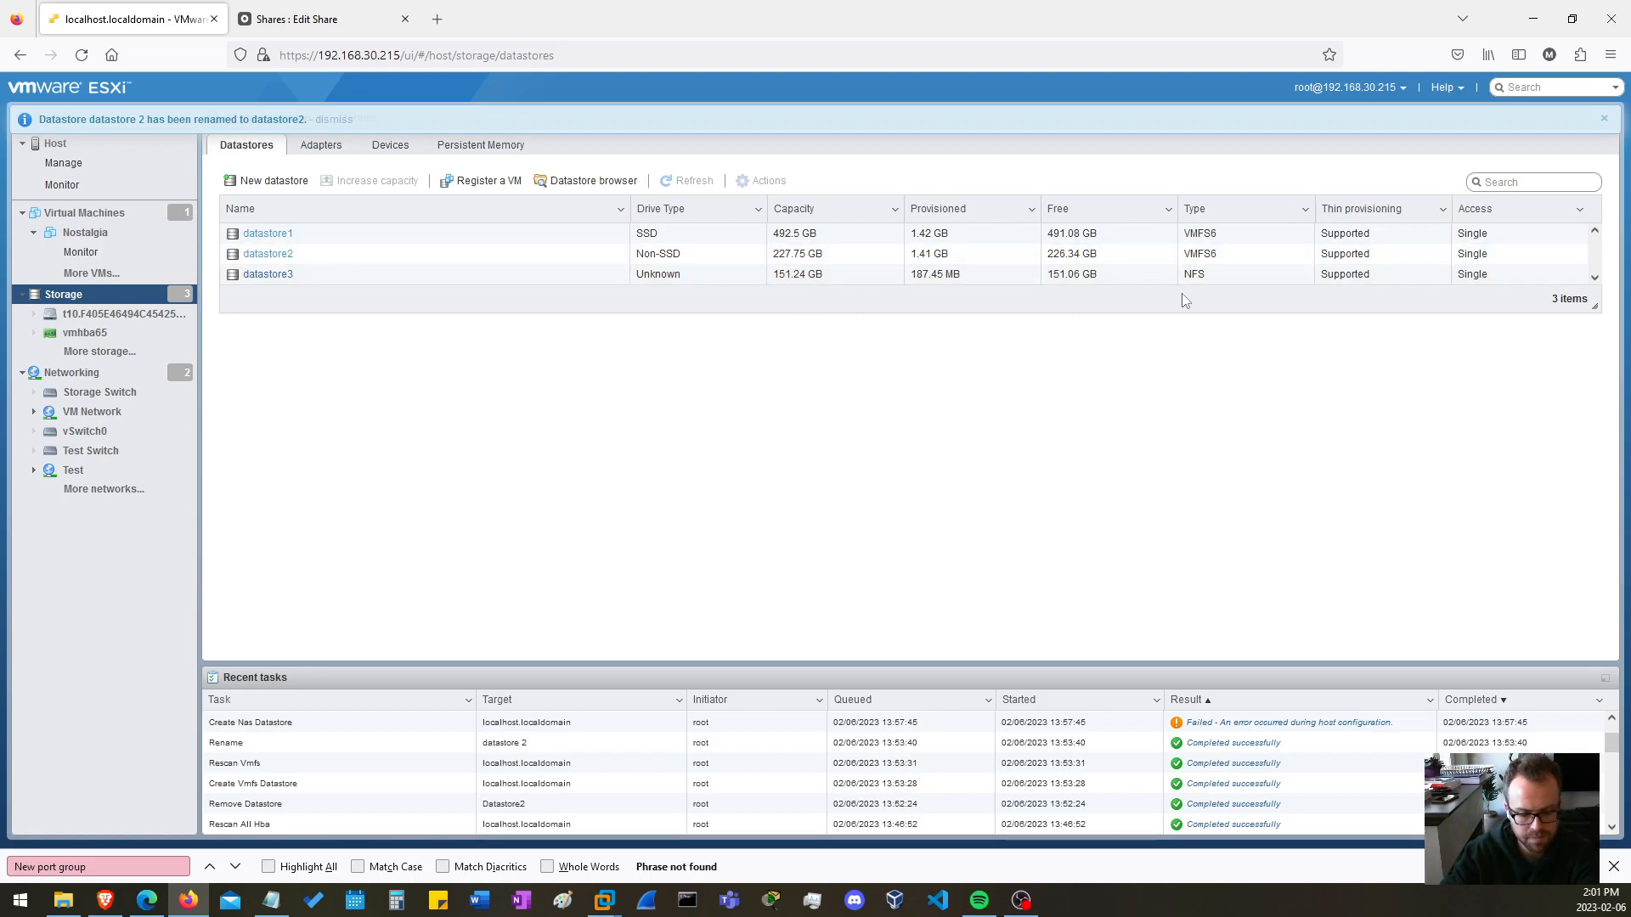
# Browse the contents of datastore3, compare it with the other datastores, and close the datastore browser.
pyautogui.rightClick(266, 274)
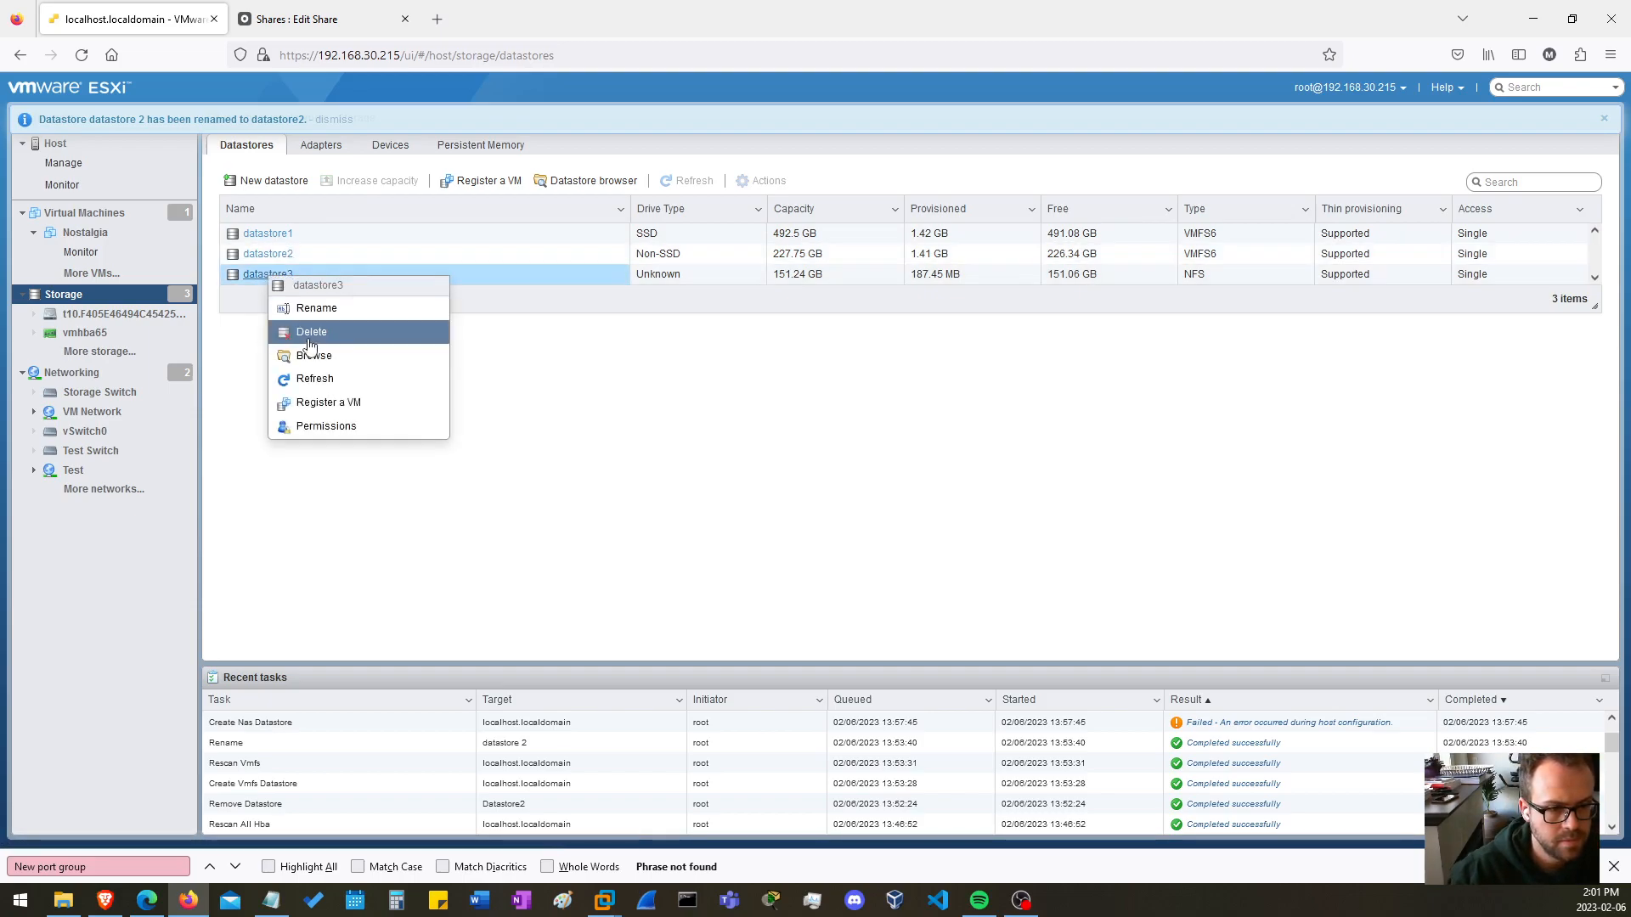
pyautogui.click(323, 356)
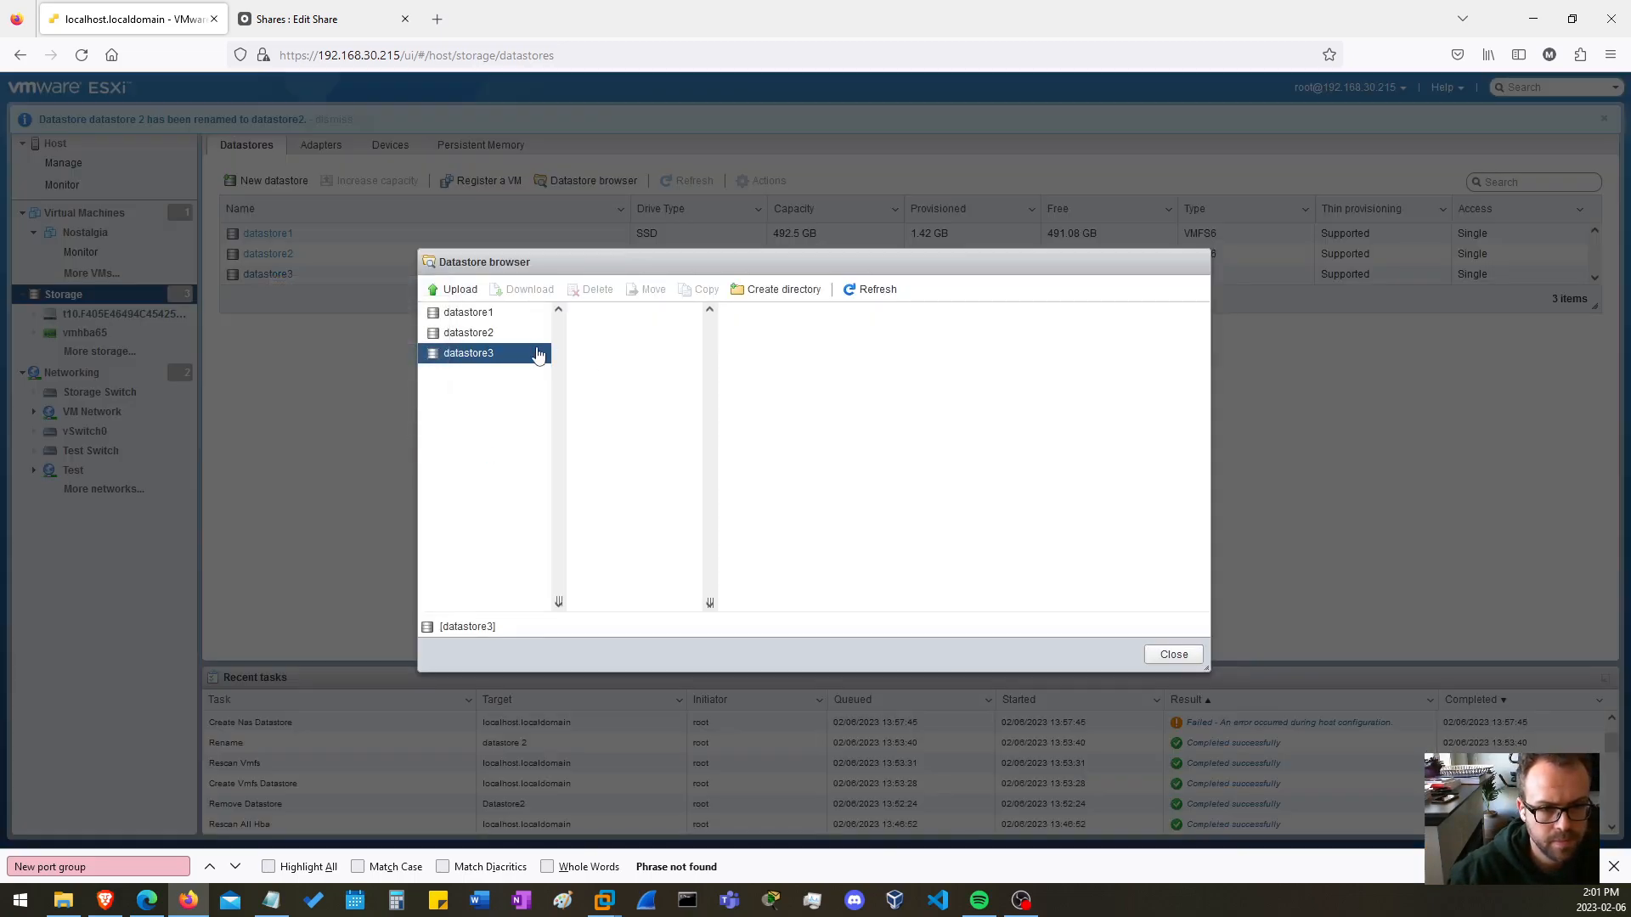
pyautogui.doubleClick(499, 361)
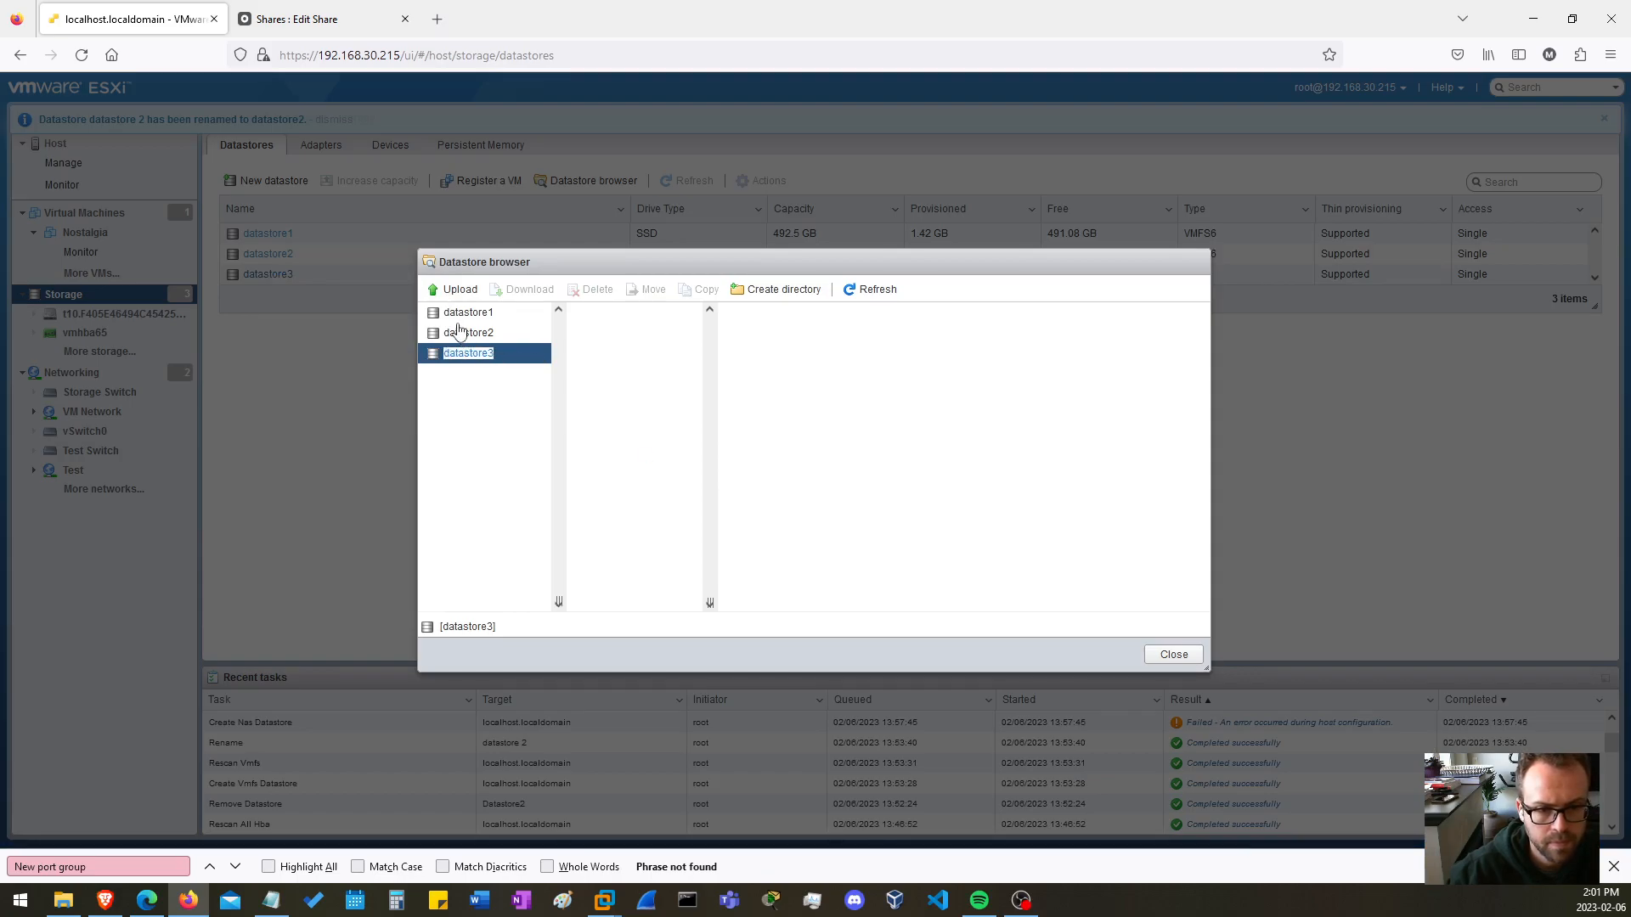
pyautogui.click(466, 331)
pyautogui.click(466, 314)
pyautogui.click(472, 356)
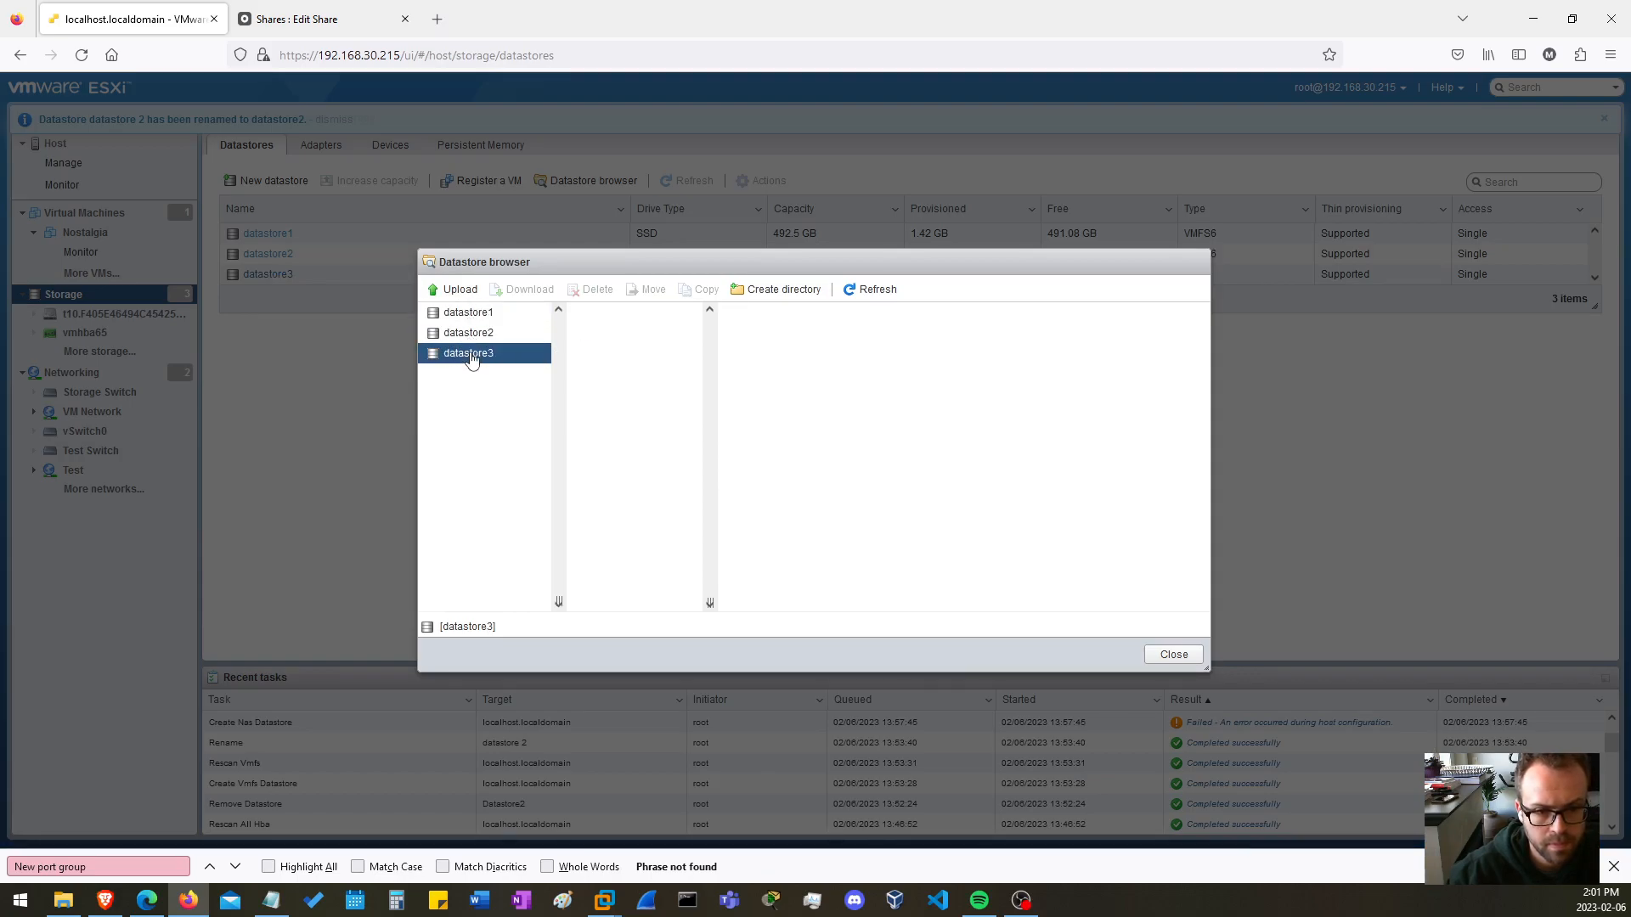
pyautogui.click(1174, 654)
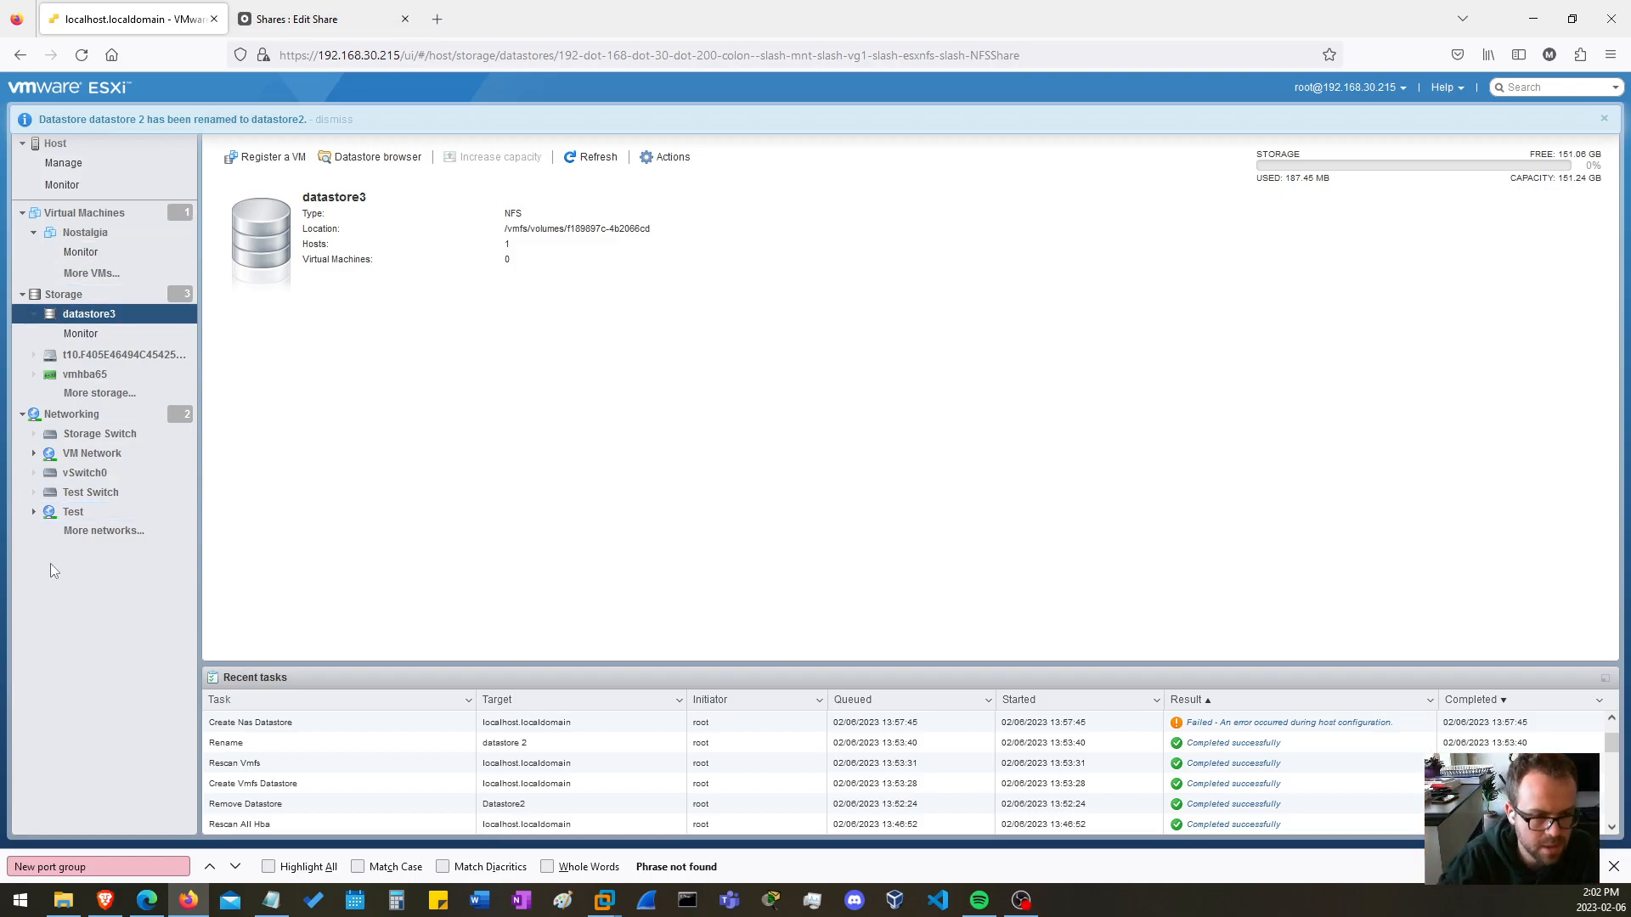
# Browse datastore1 and move its Nostalgia folder to datastore2.
pyautogui.click(72, 294)
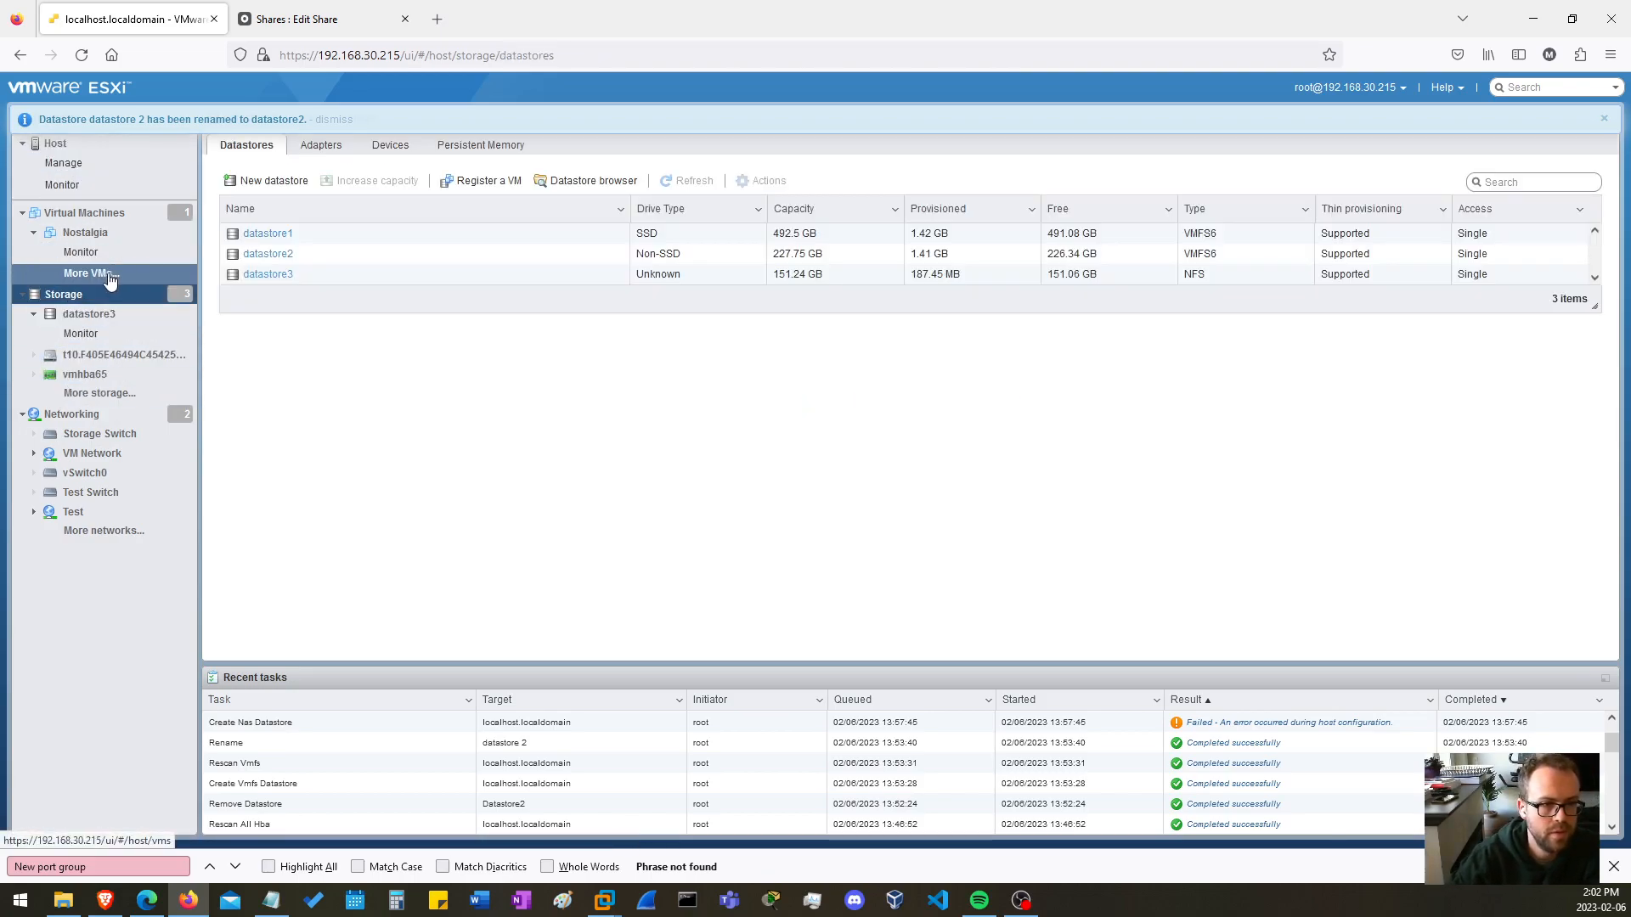
pyautogui.click(266, 235)
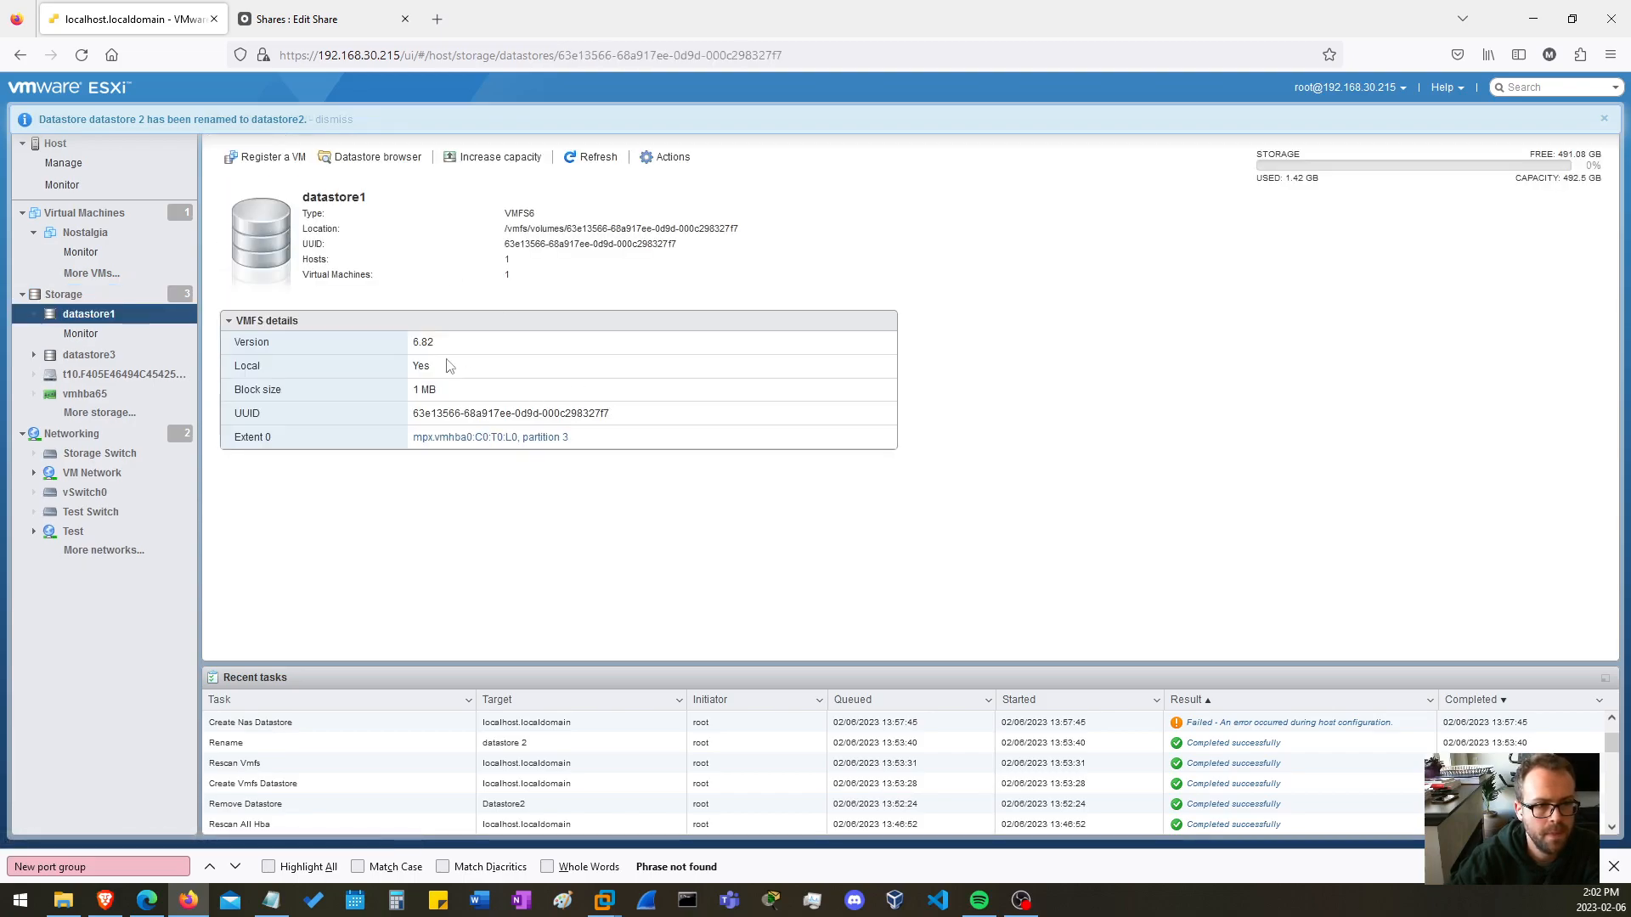
pyautogui.click(364, 160)
pyautogui.click(615, 333)
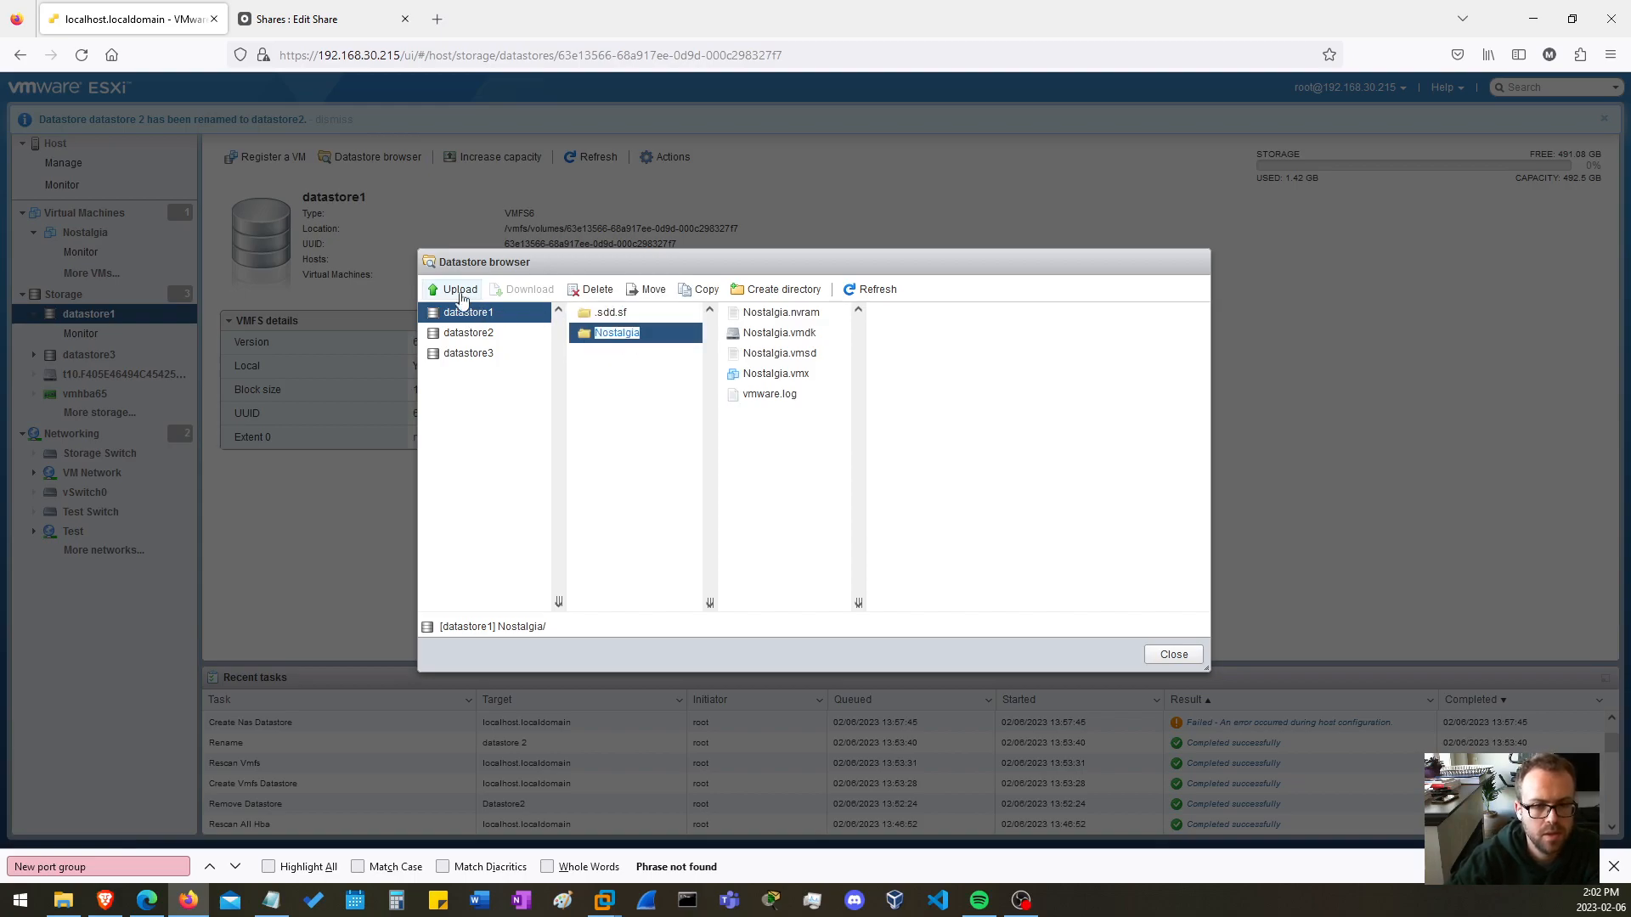
pyautogui.click(582, 334)
pyautogui.moveTo(614, 334)
pyautogui.mouseDown()
pyautogui.moveTo(456, 335)
pyautogui.moveTo(630, 331)
pyautogui.mouseUp()
pyautogui.click(652, 291)
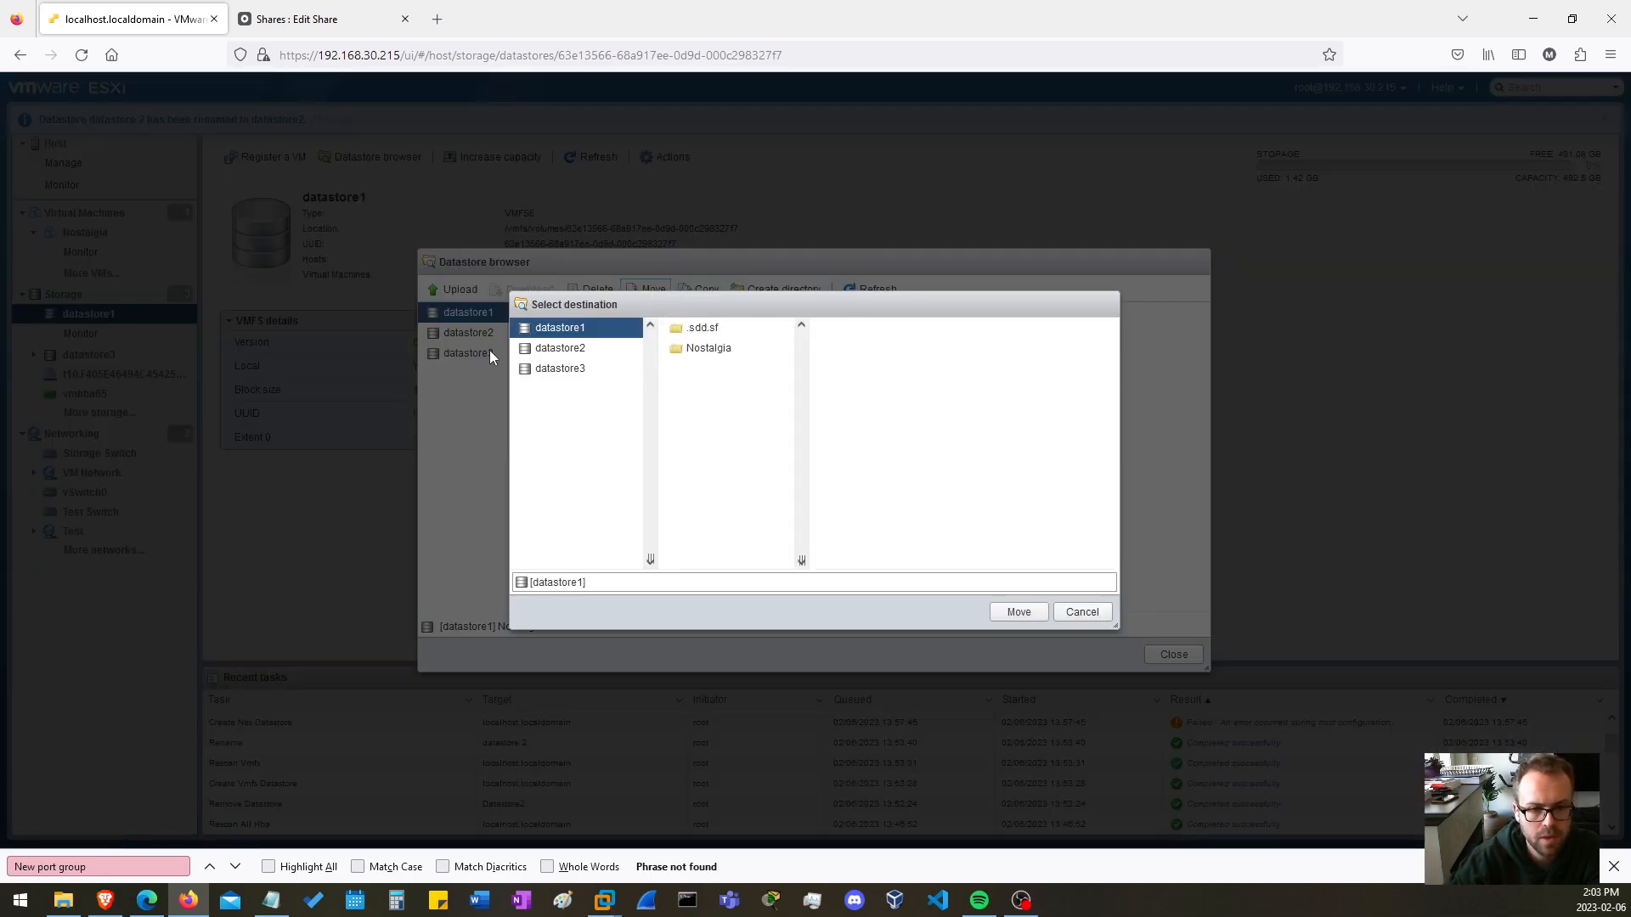
pyautogui.click(535, 352)
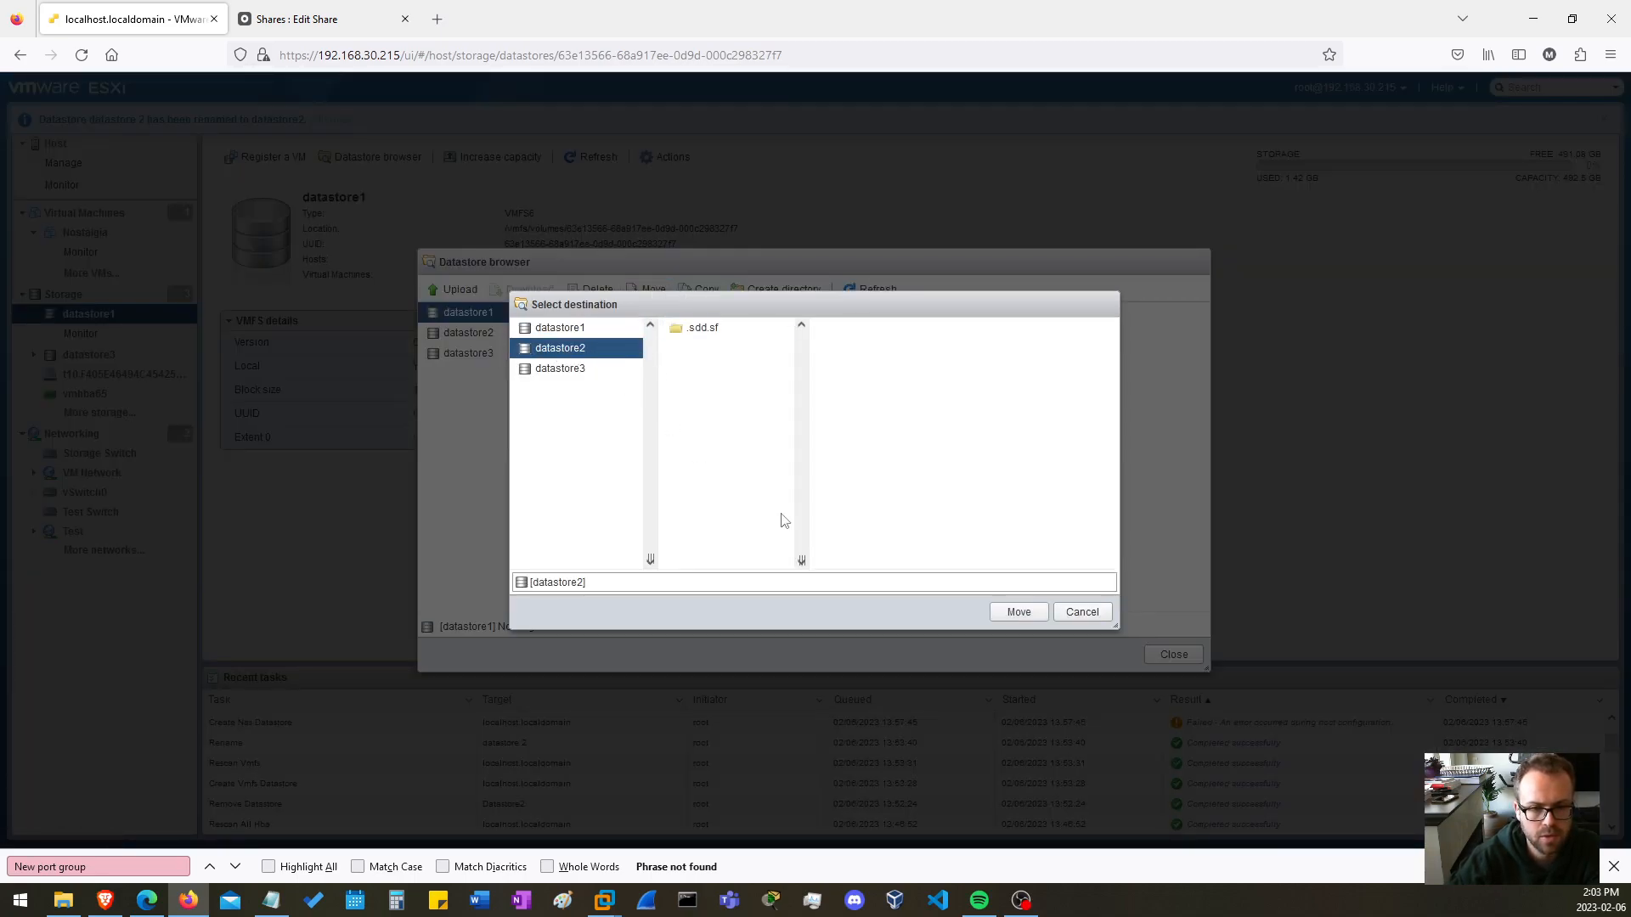
pyautogui.click(1025, 614)
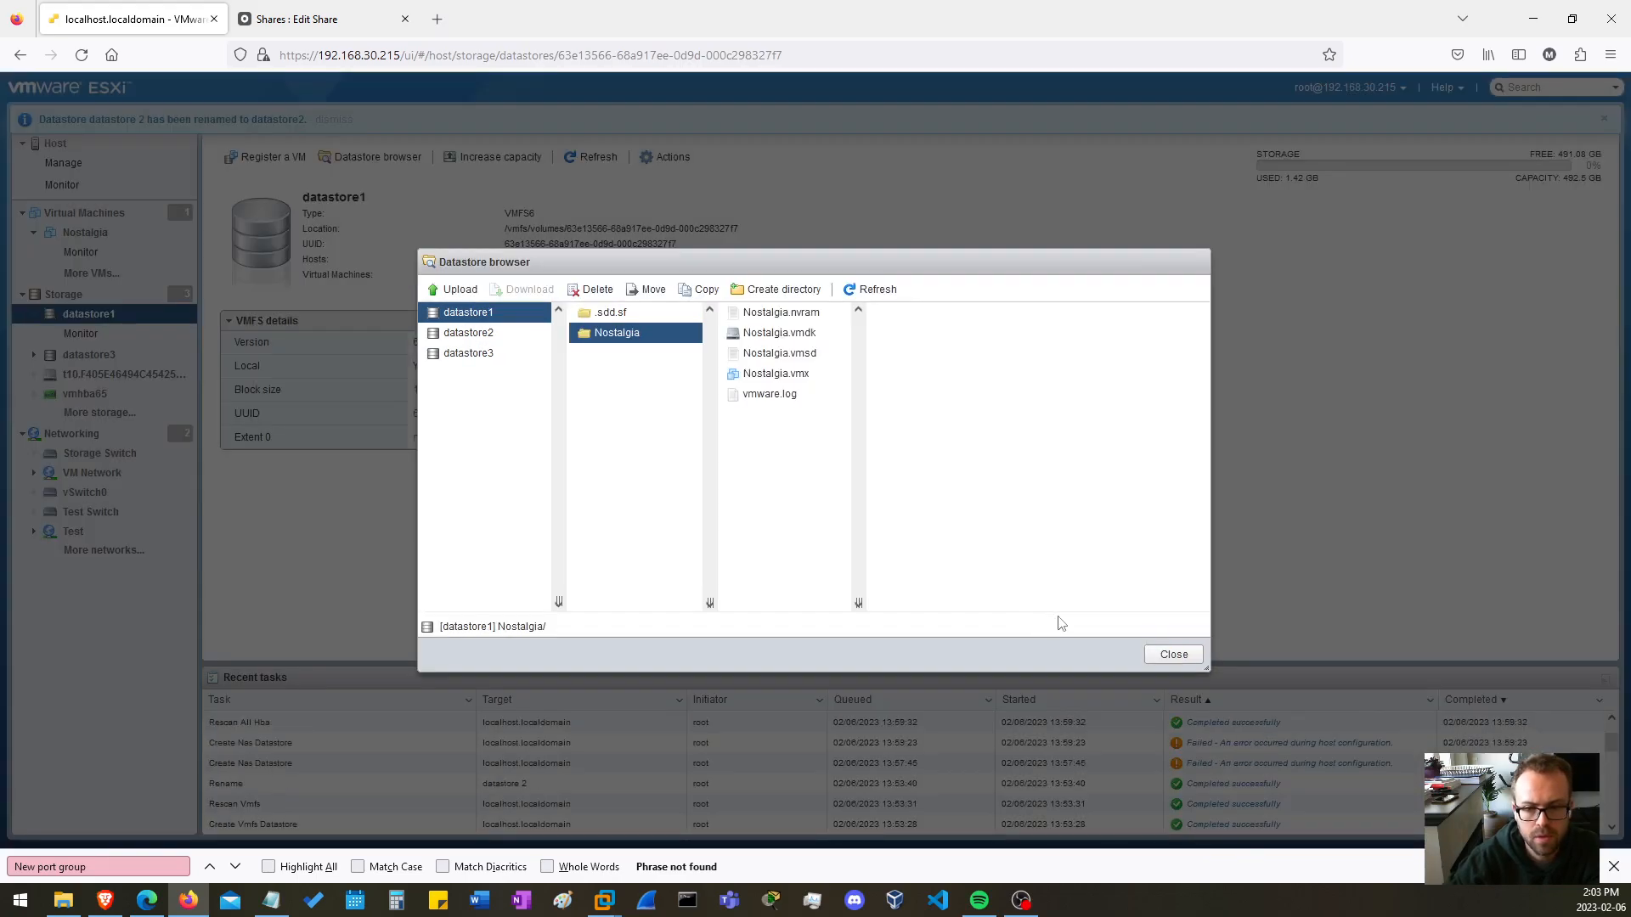
# Check datastore1 and datastore2 for the moved Nostalgia folder, and close the datastore browser.
pyautogui.click(496, 336)
pyautogui.keyDown('ctrl'); pyautogui.click(476, 316); pyautogui.keyUp('ctrl')
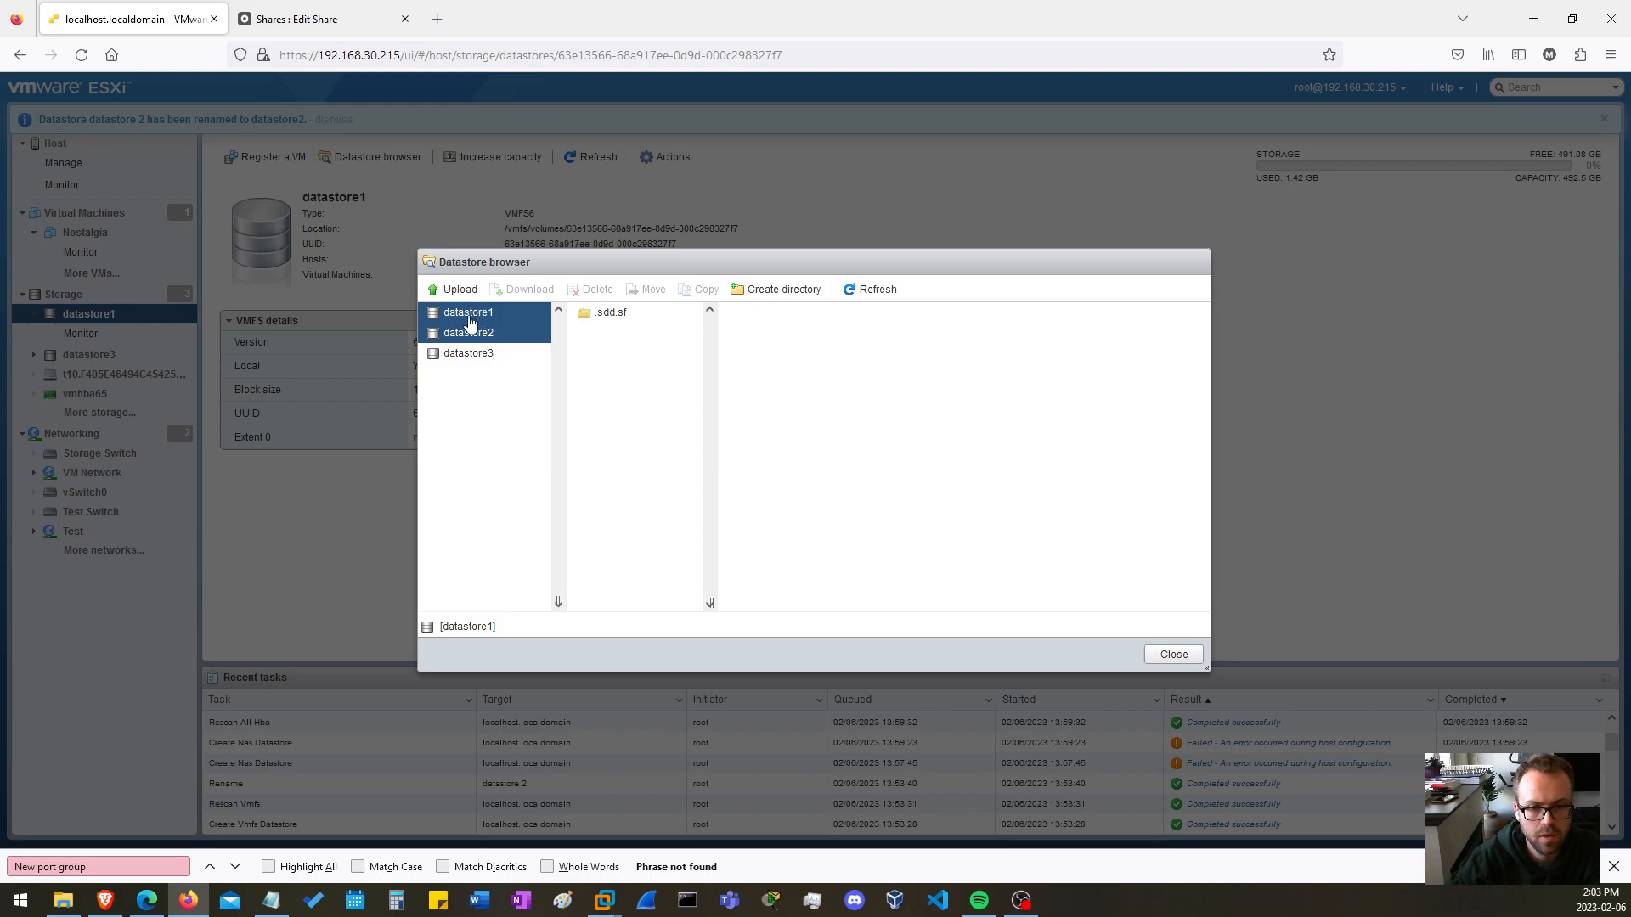
pyautogui.click(466, 334)
pyautogui.click(476, 316)
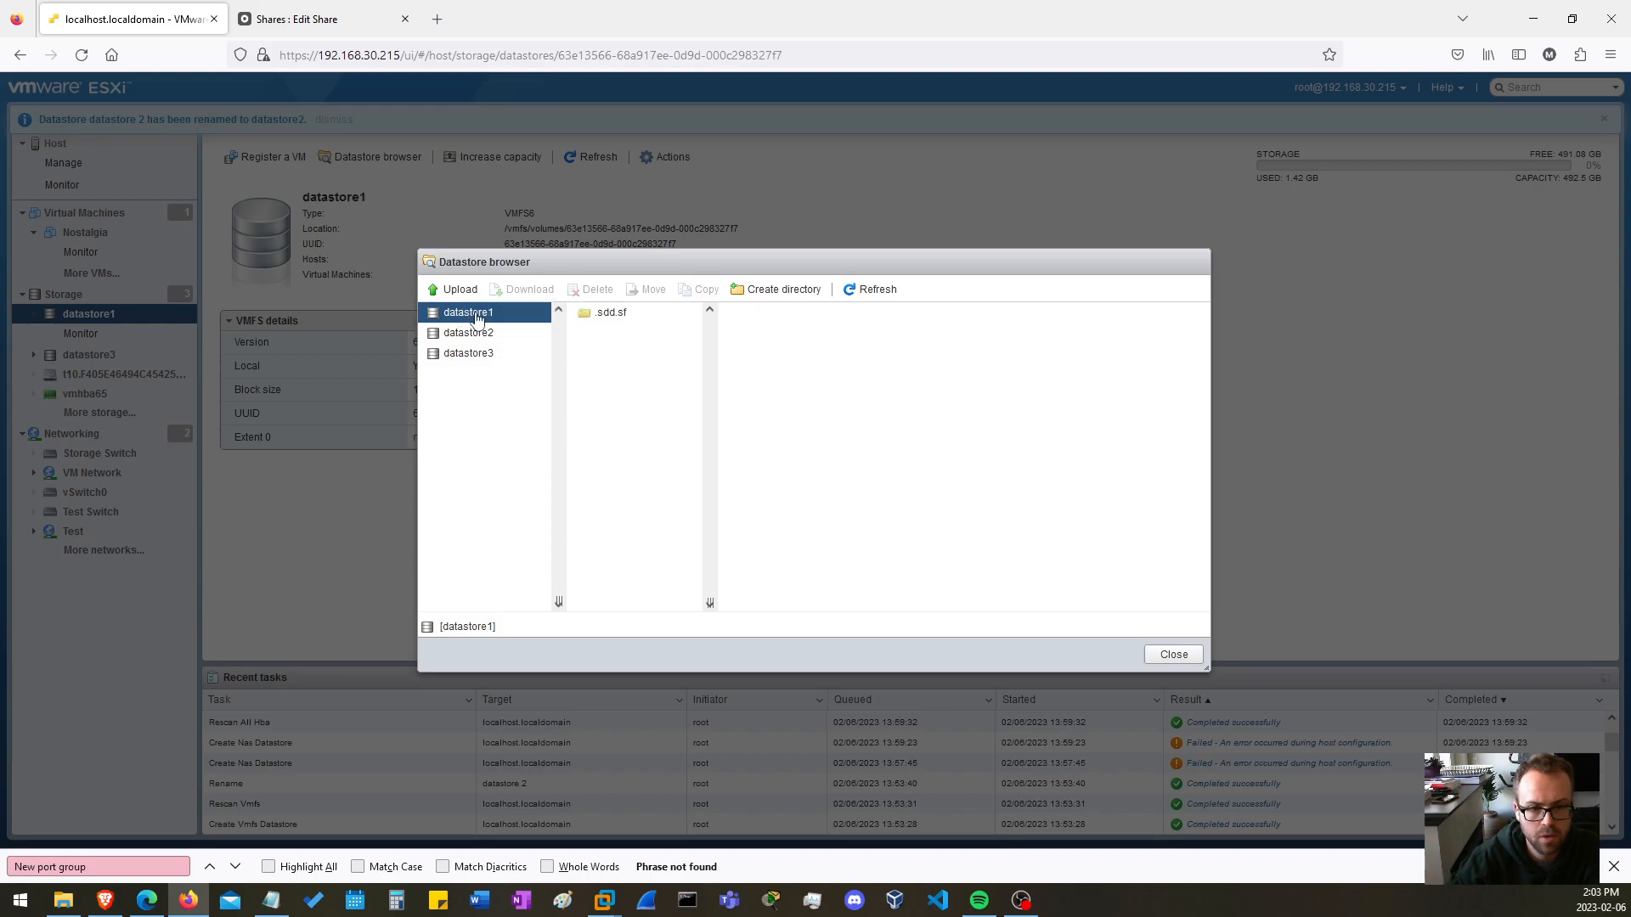
pyautogui.click(472, 336)
pyautogui.click(608, 333)
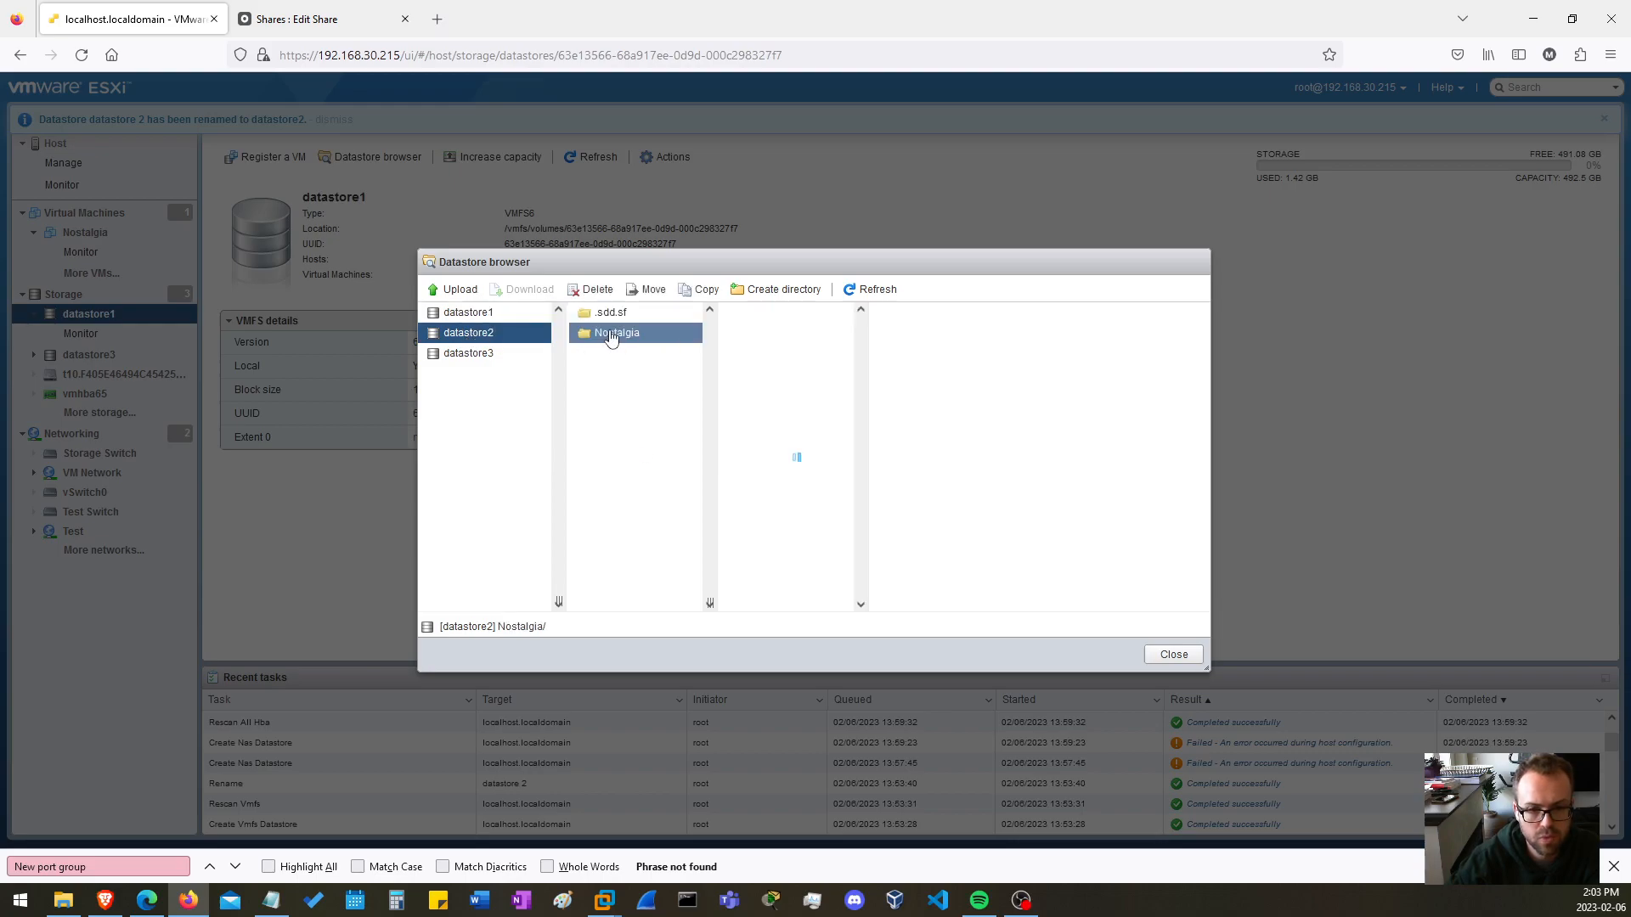
pyautogui.click(1172, 656)
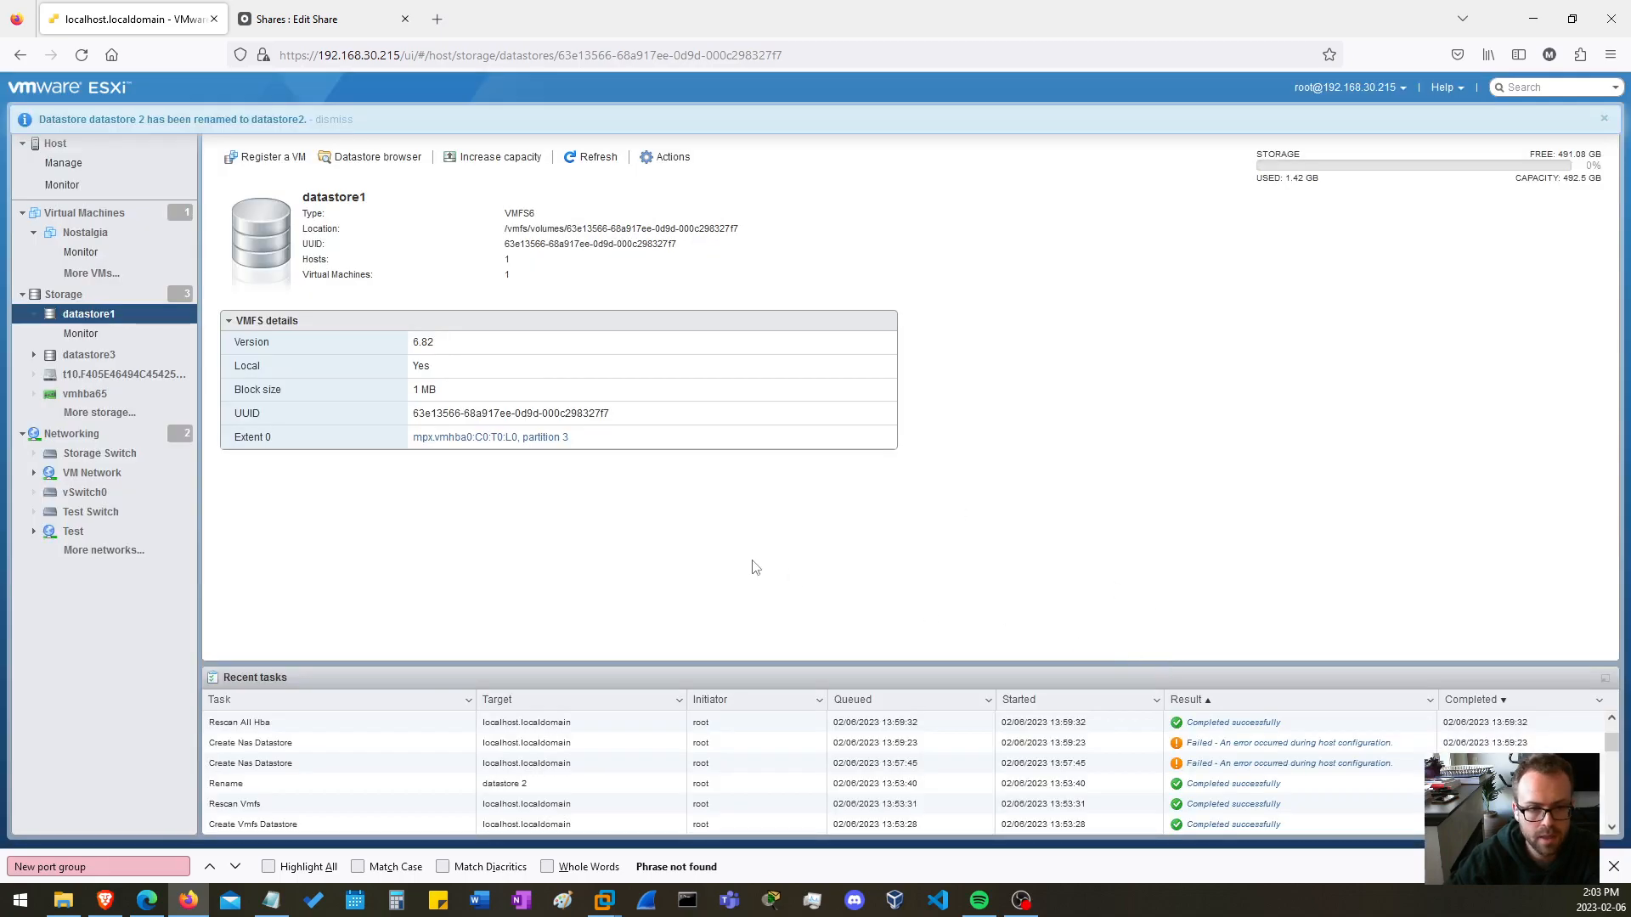
# Examine the Nostalgia virtual machine's details, including the backing file of Hard disk 1.
pyautogui.click(97, 211)
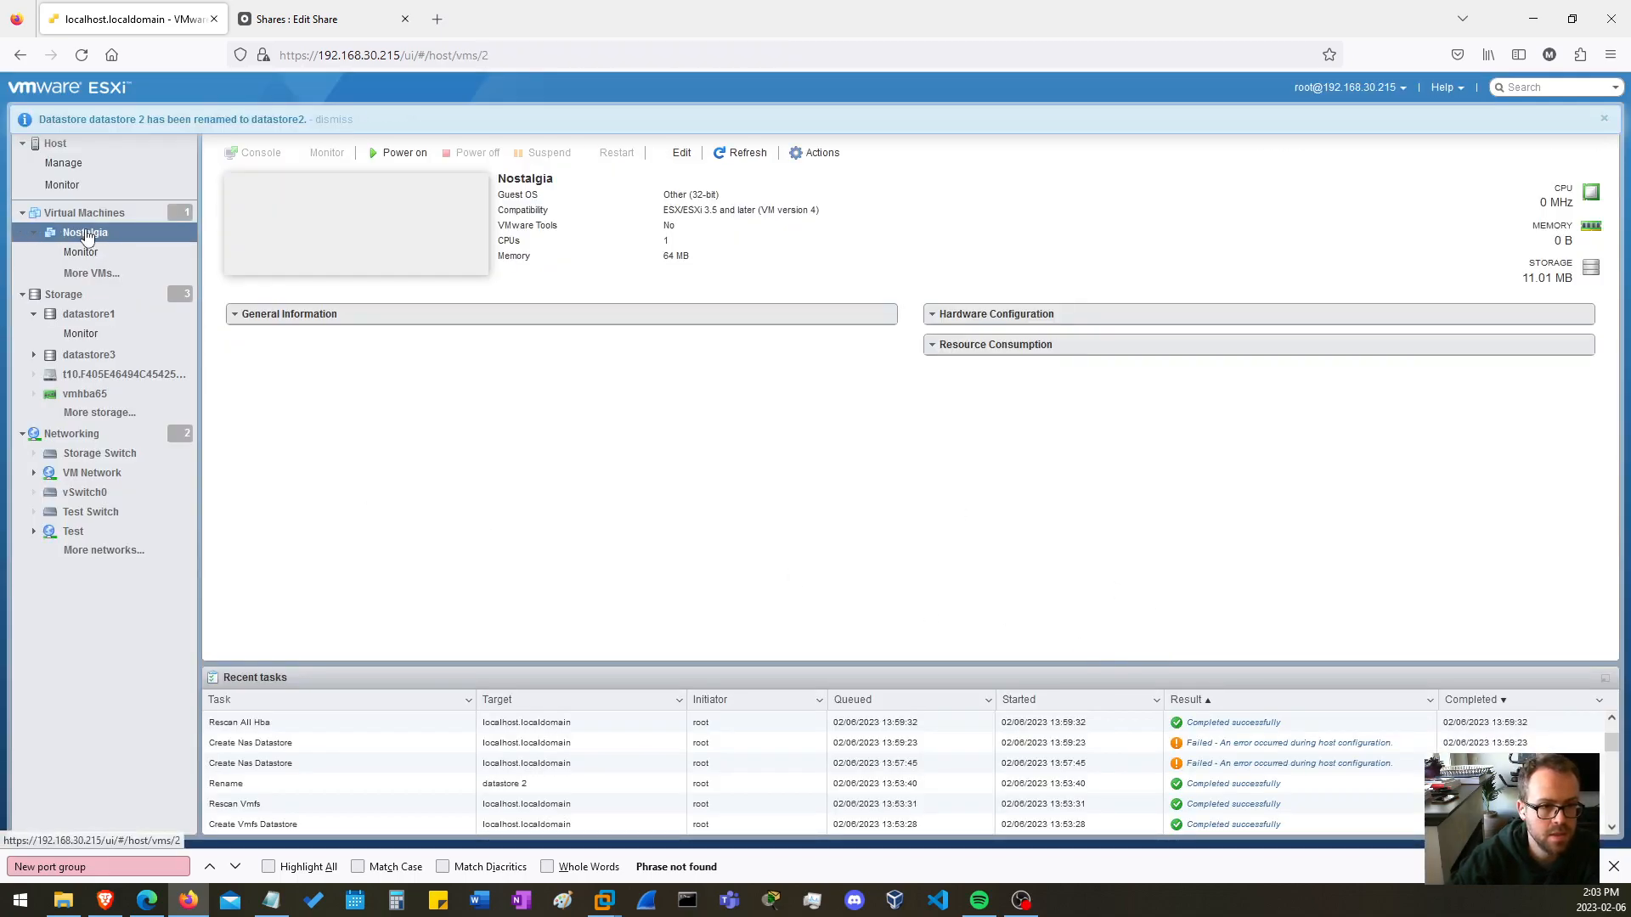
pyautogui.click(280, 212)
pyautogui.click(84, 213)
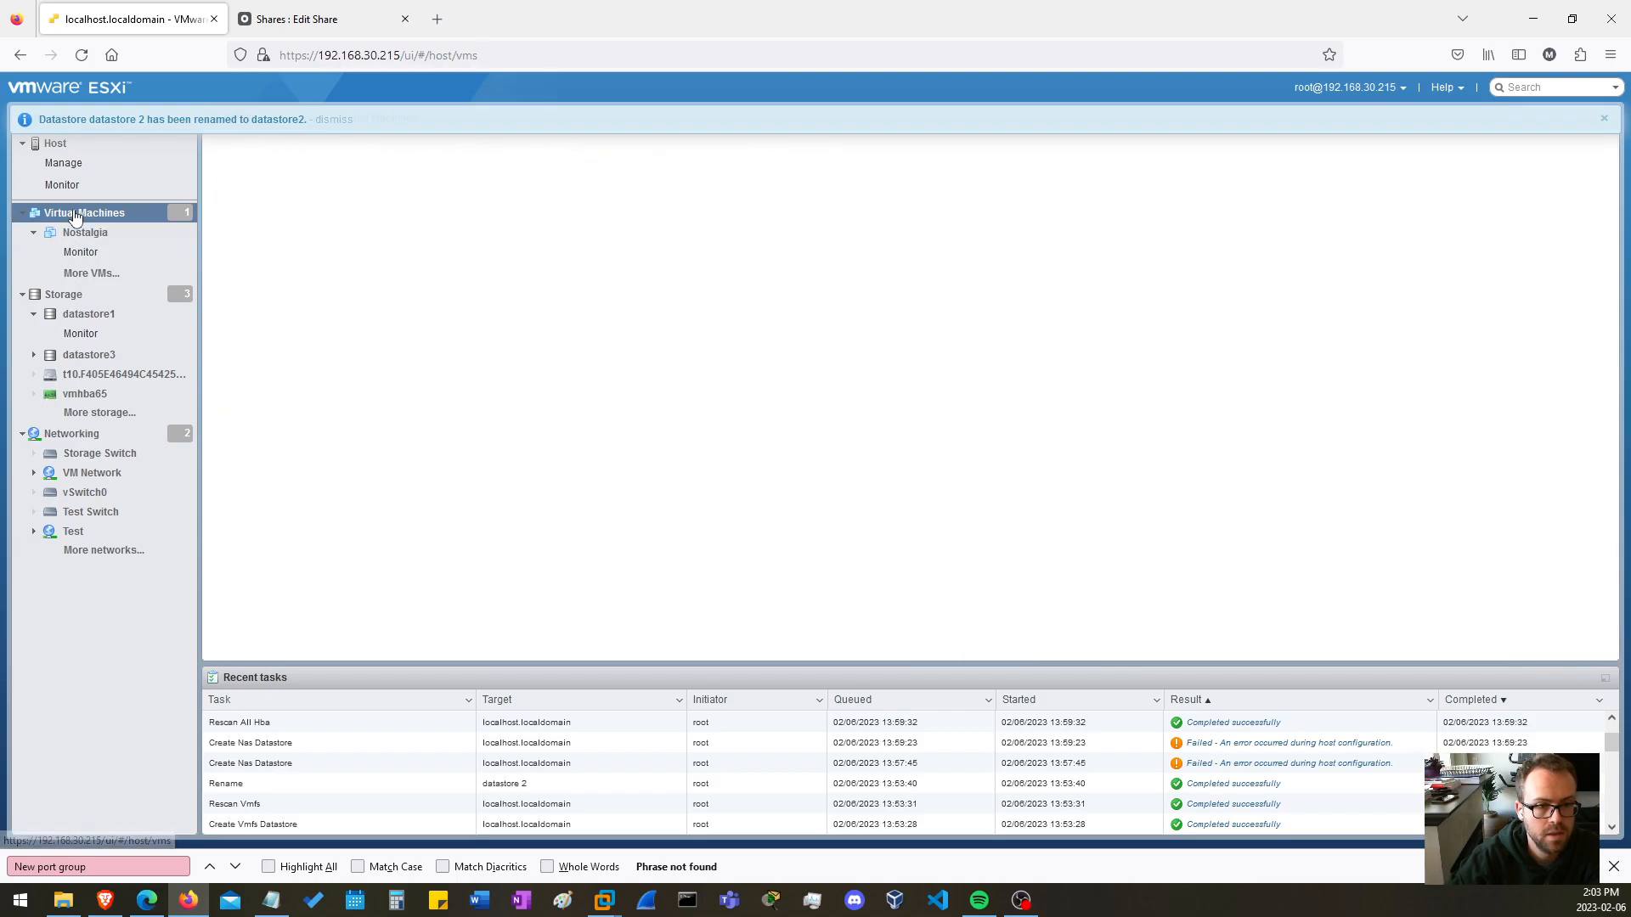
pyautogui.click(296, 214)
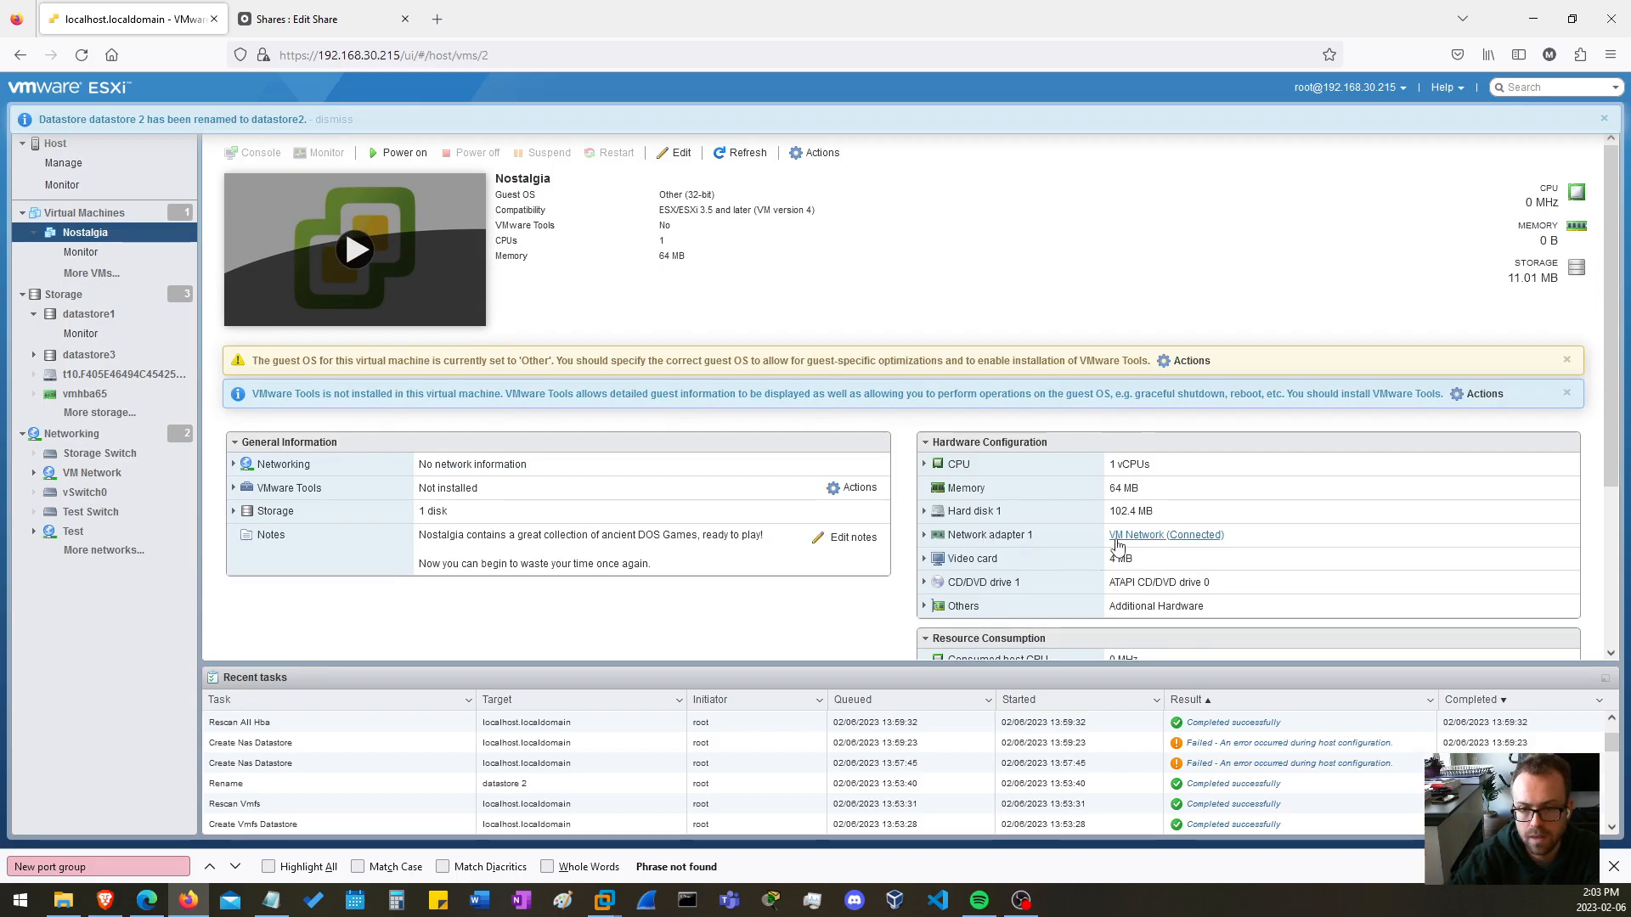
pyautogui.scroll(-3, 1119, 582)
pyautogui.scroll(2, 1119, 546)
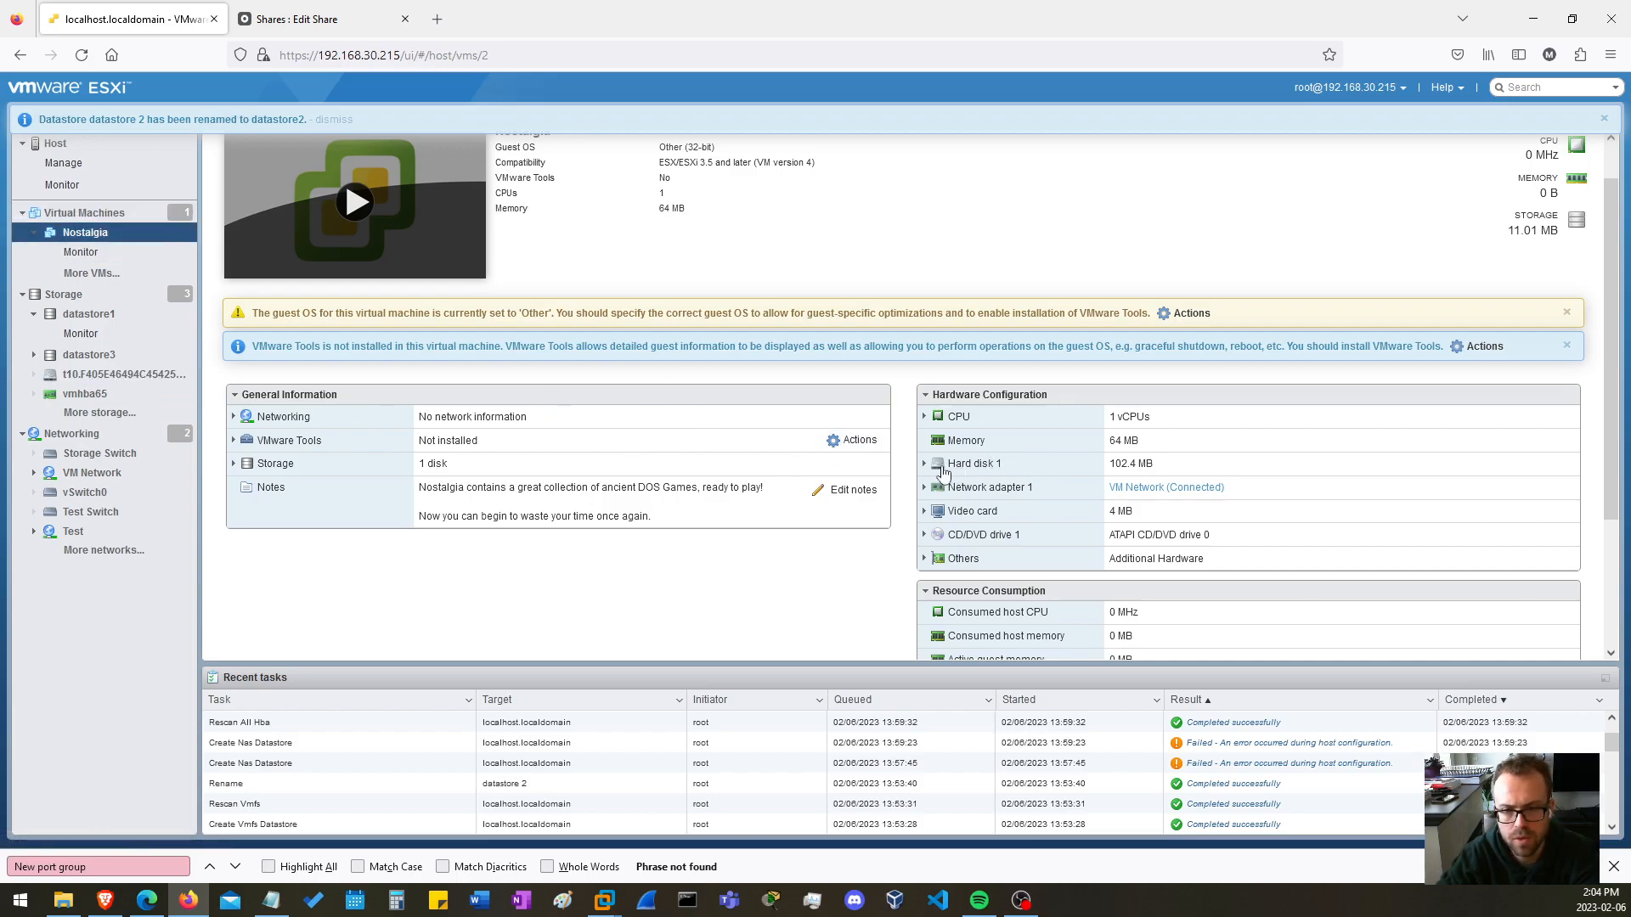
pyautogui.scroll(1, 943, 472)
pyautogui.scroll(-2, 925, 425)
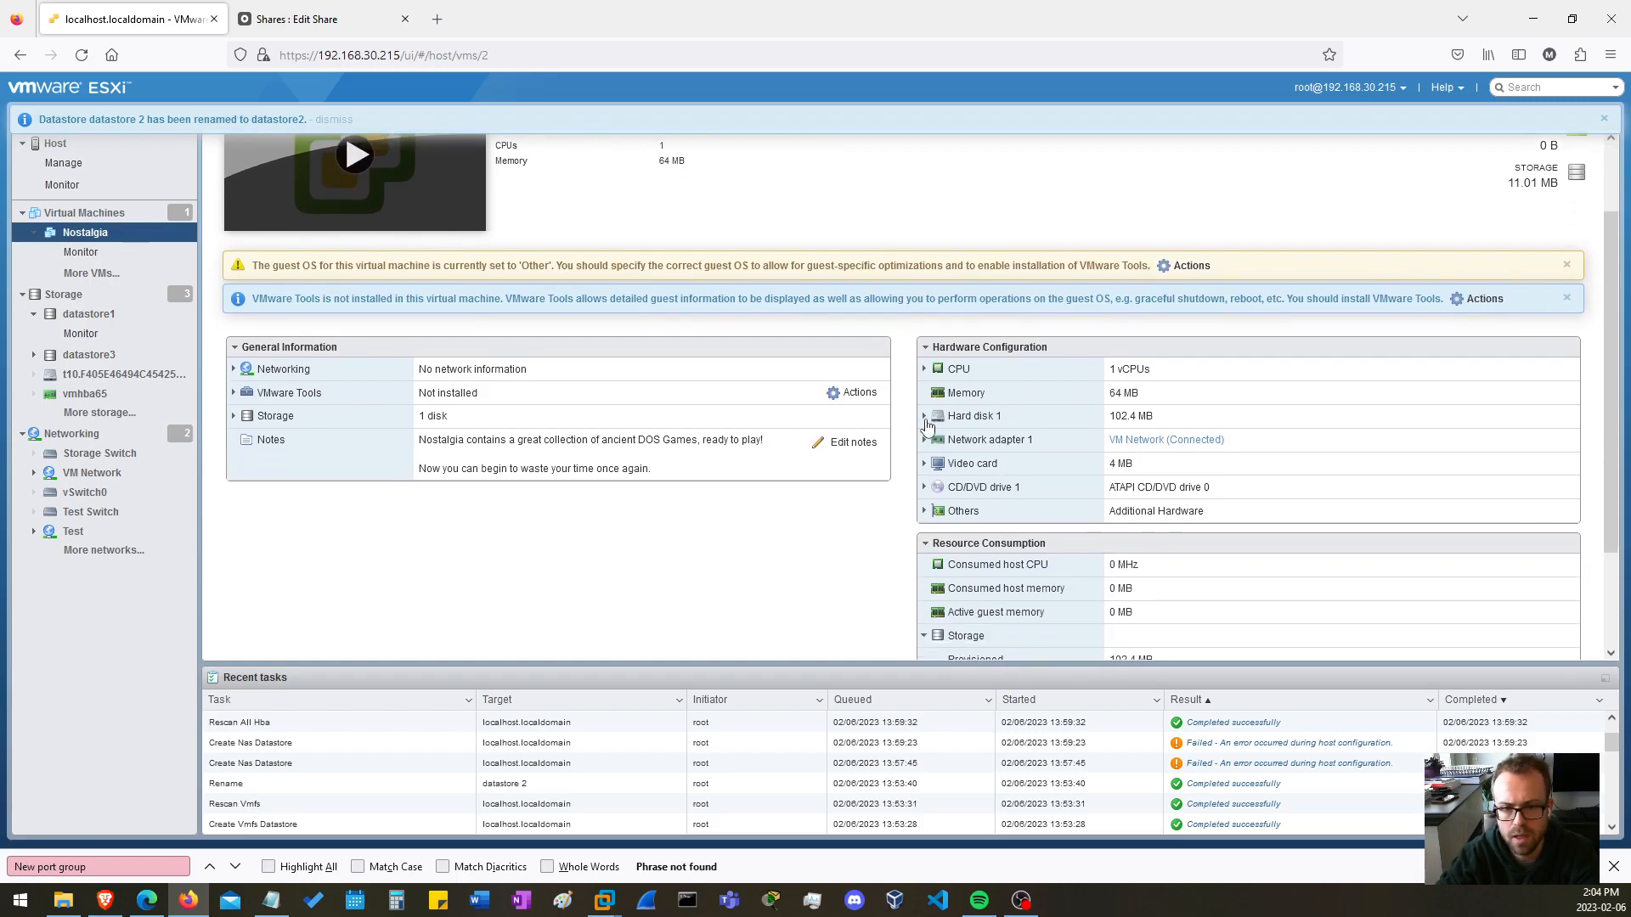
pyautogui.click(925, 418)
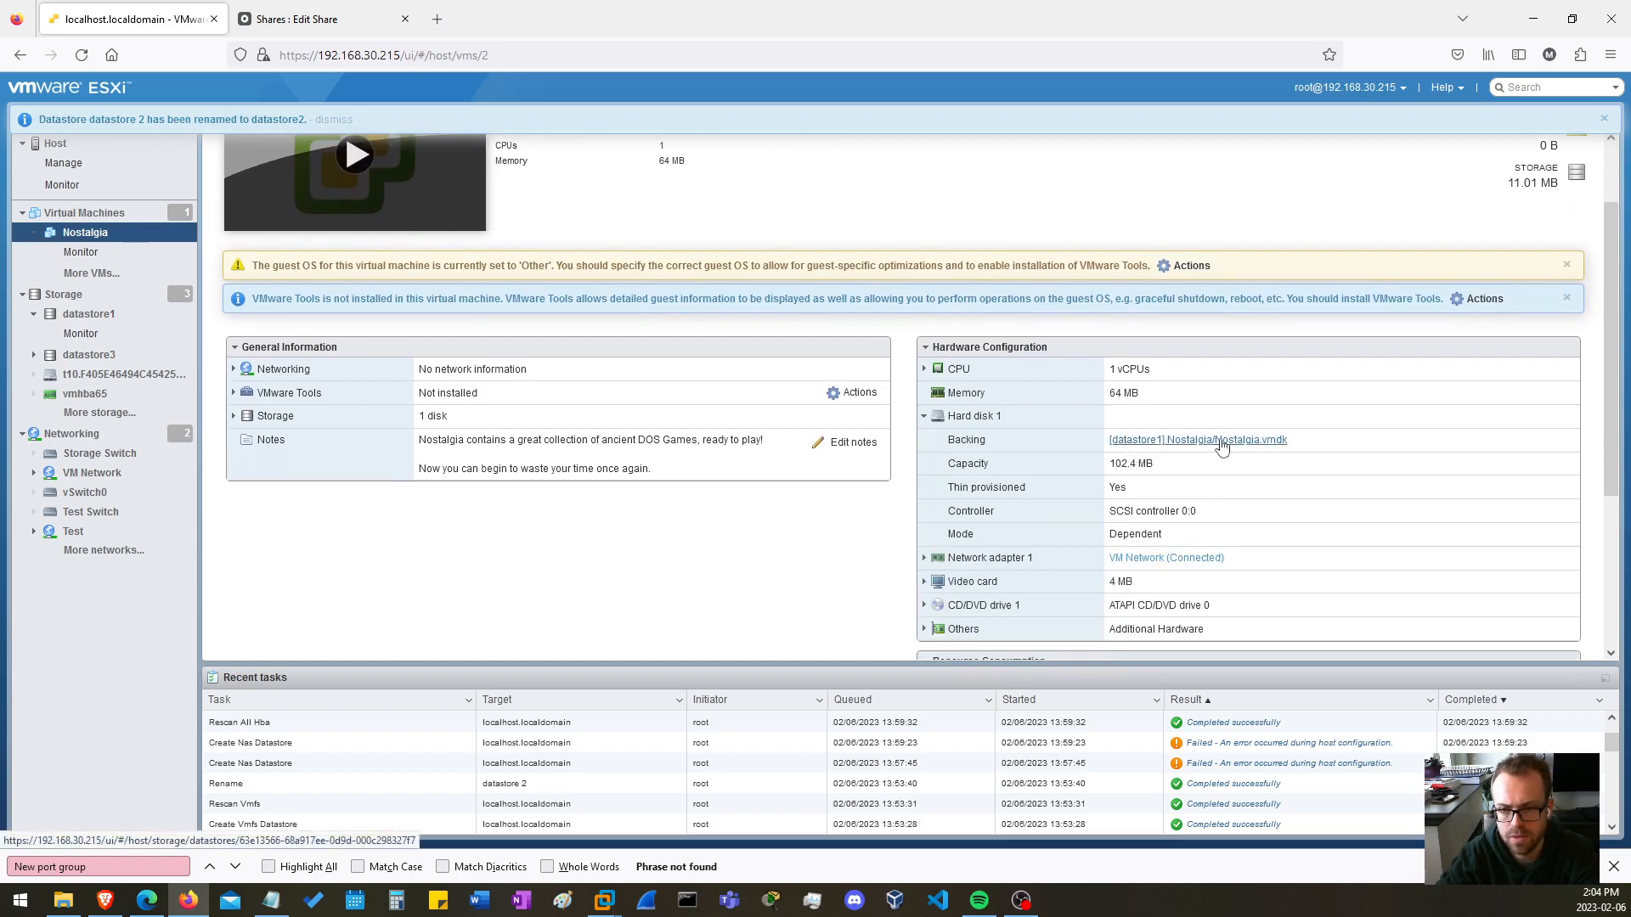
pyautogui.scroll(2, 204, 299)
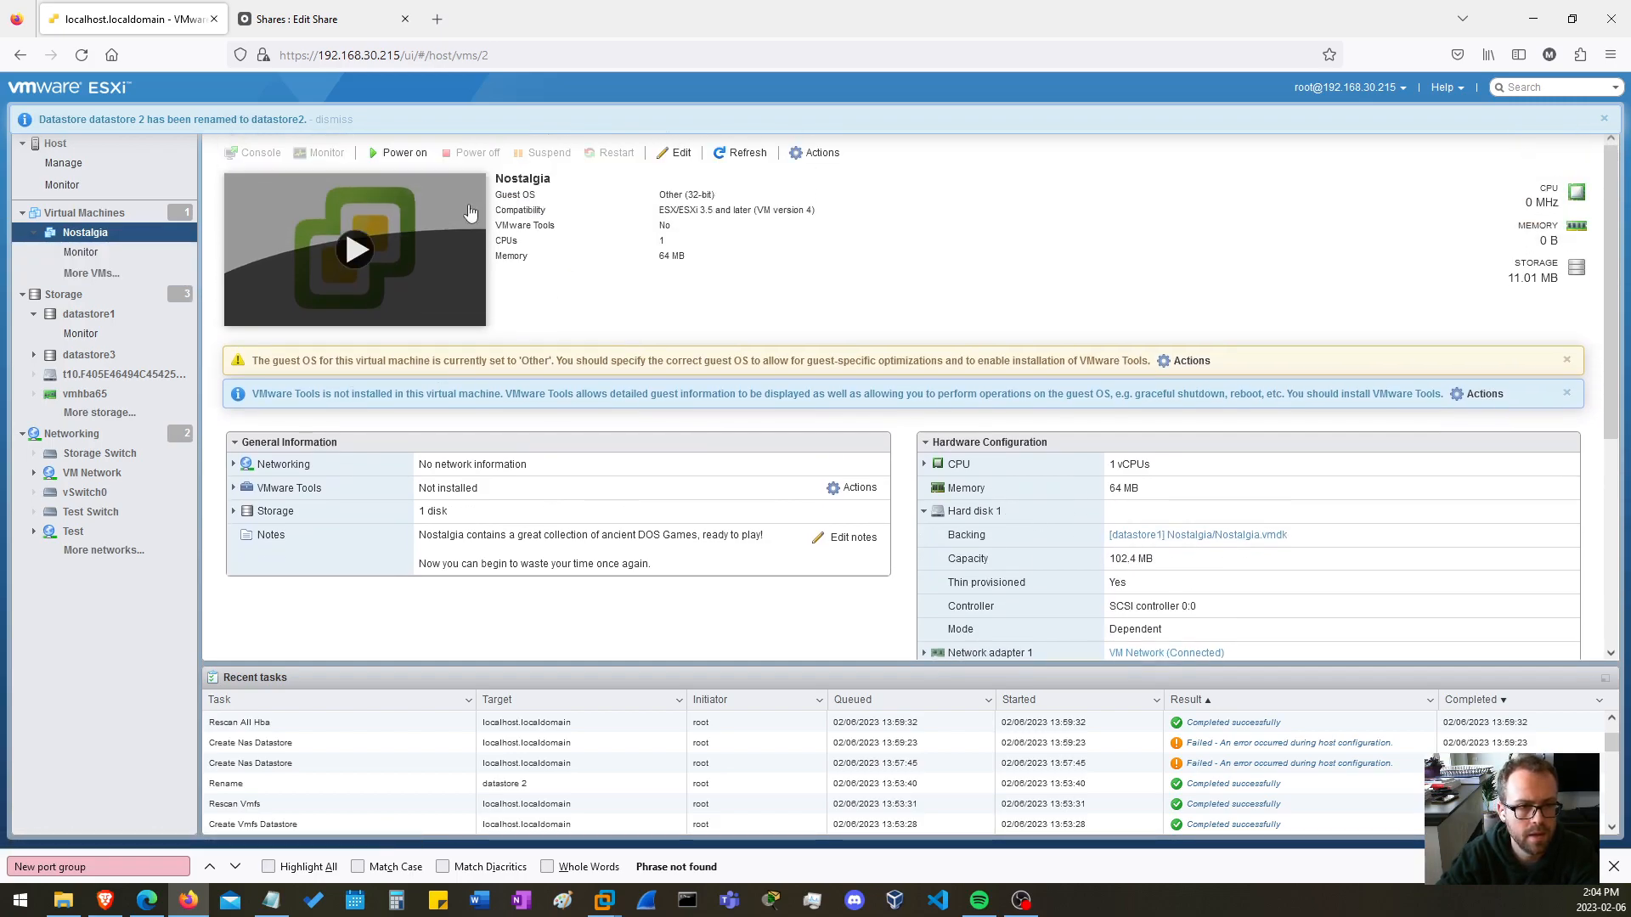
pyautogui.click(147, 212)
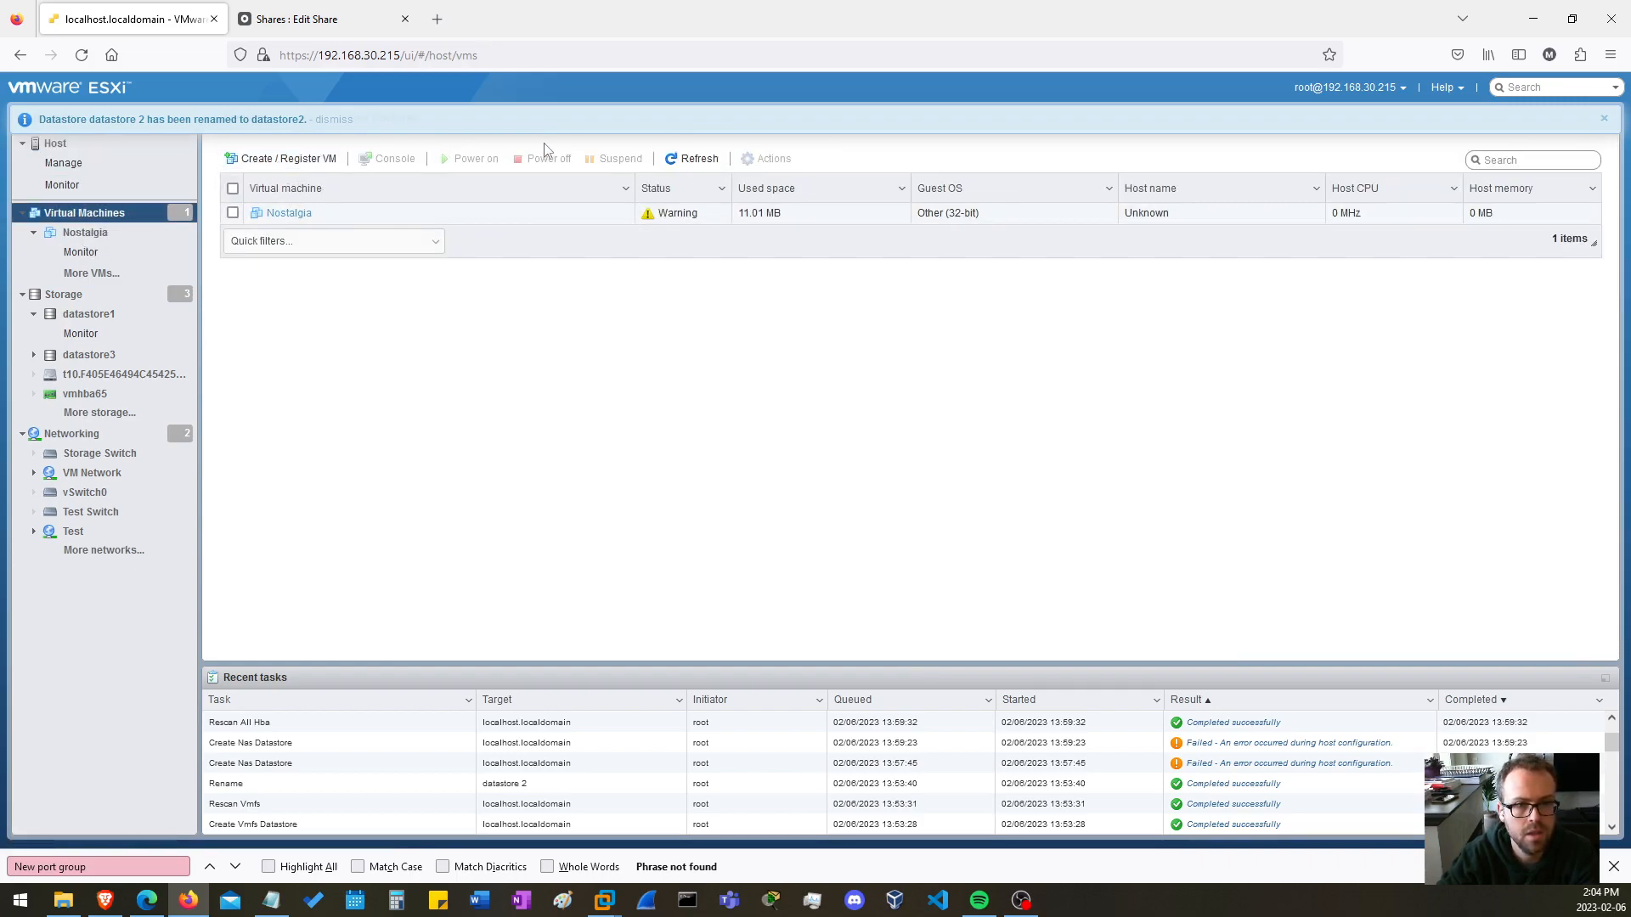
pyautogui.click(297, 214)
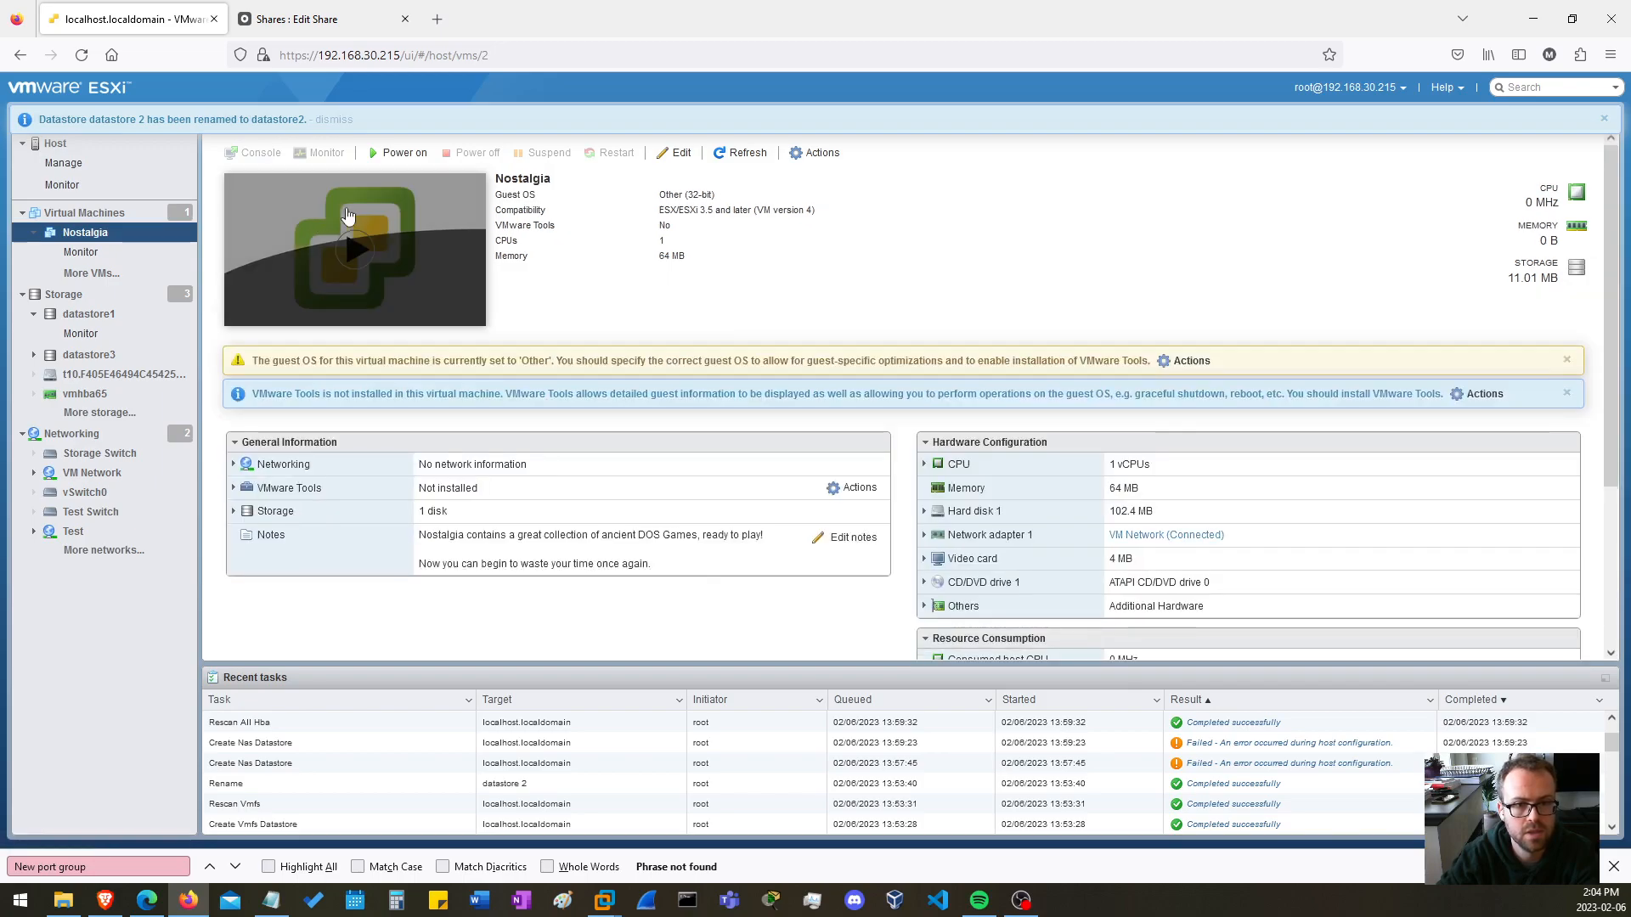
# Unregister the Nostalgia virtual machine from the host, check the virtual machine list, and dismiss the notifications.
pyautogui.click(818, 152)
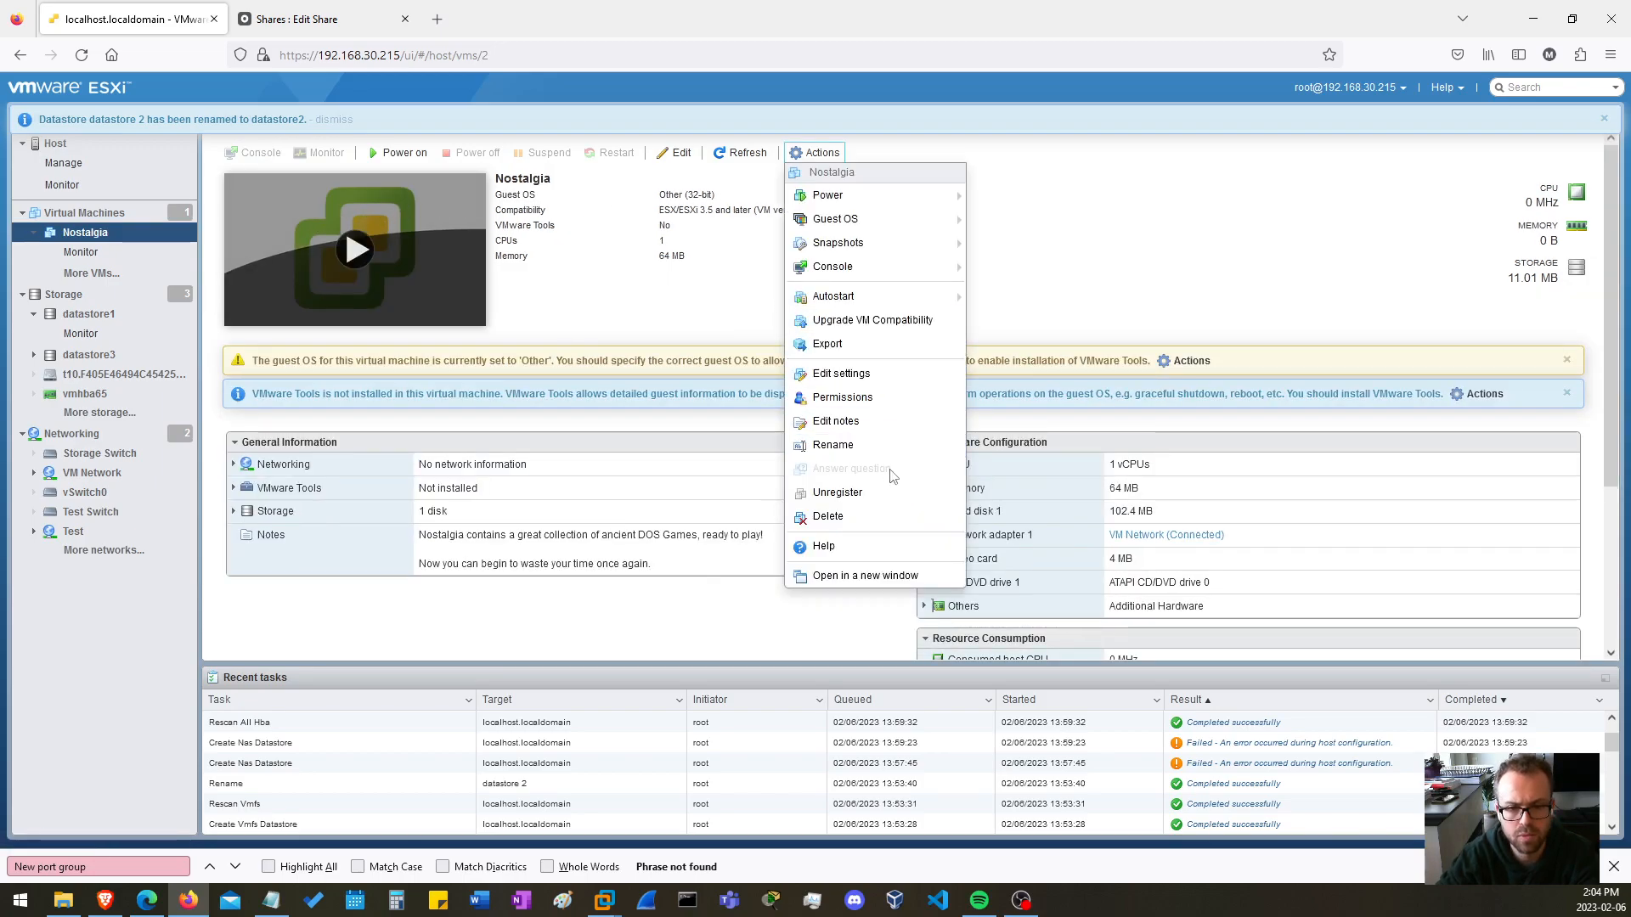
pyautogui.click(870, 491)
pyautogui.click(917, 526)
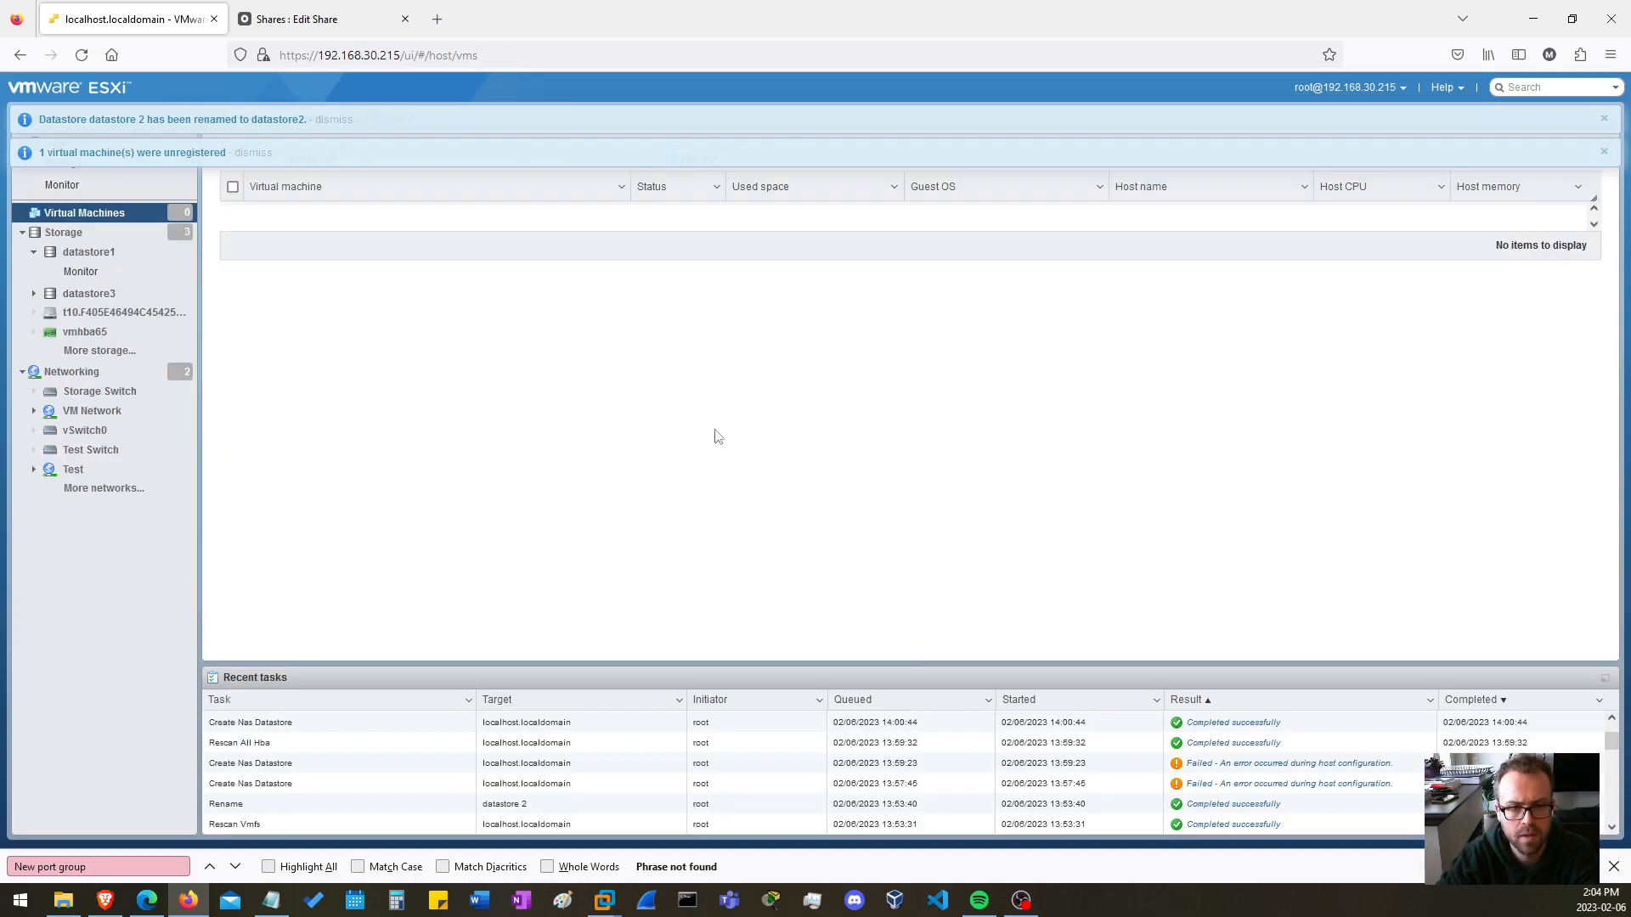
pyautogui.click(70, 230)
pyautogui.click(87, 217)
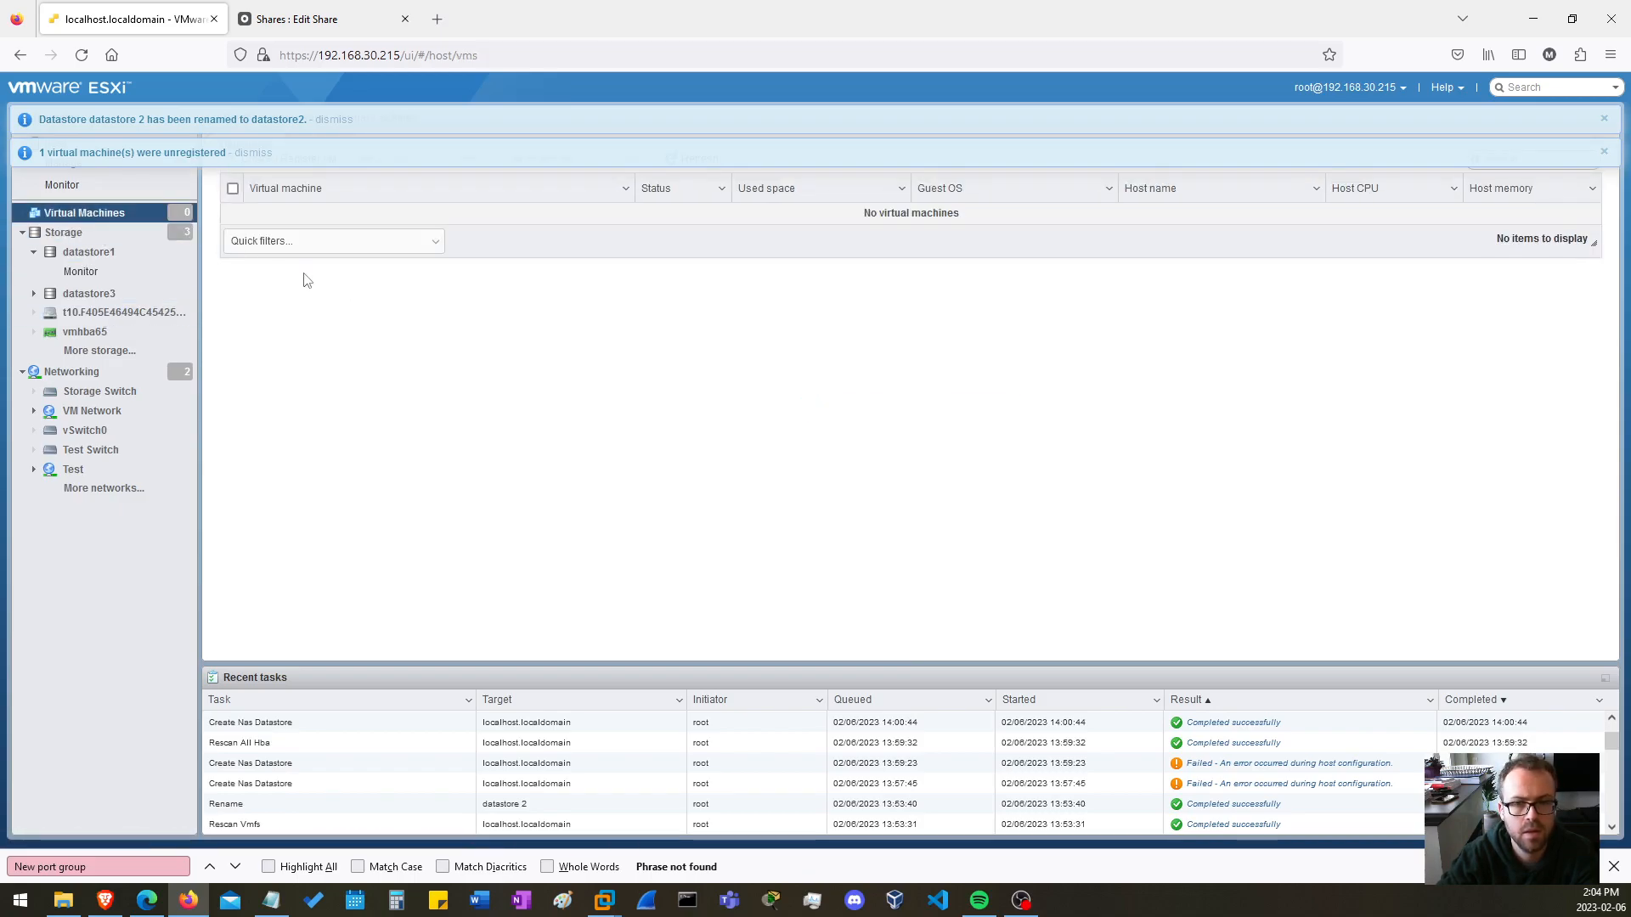
pyautogui.click(1604, 154)
pyautogui.click(1603, 118)
# Register the existing Nostalgia virtual machine from its folder on datastore2.
pyautogui.click(310, 158)
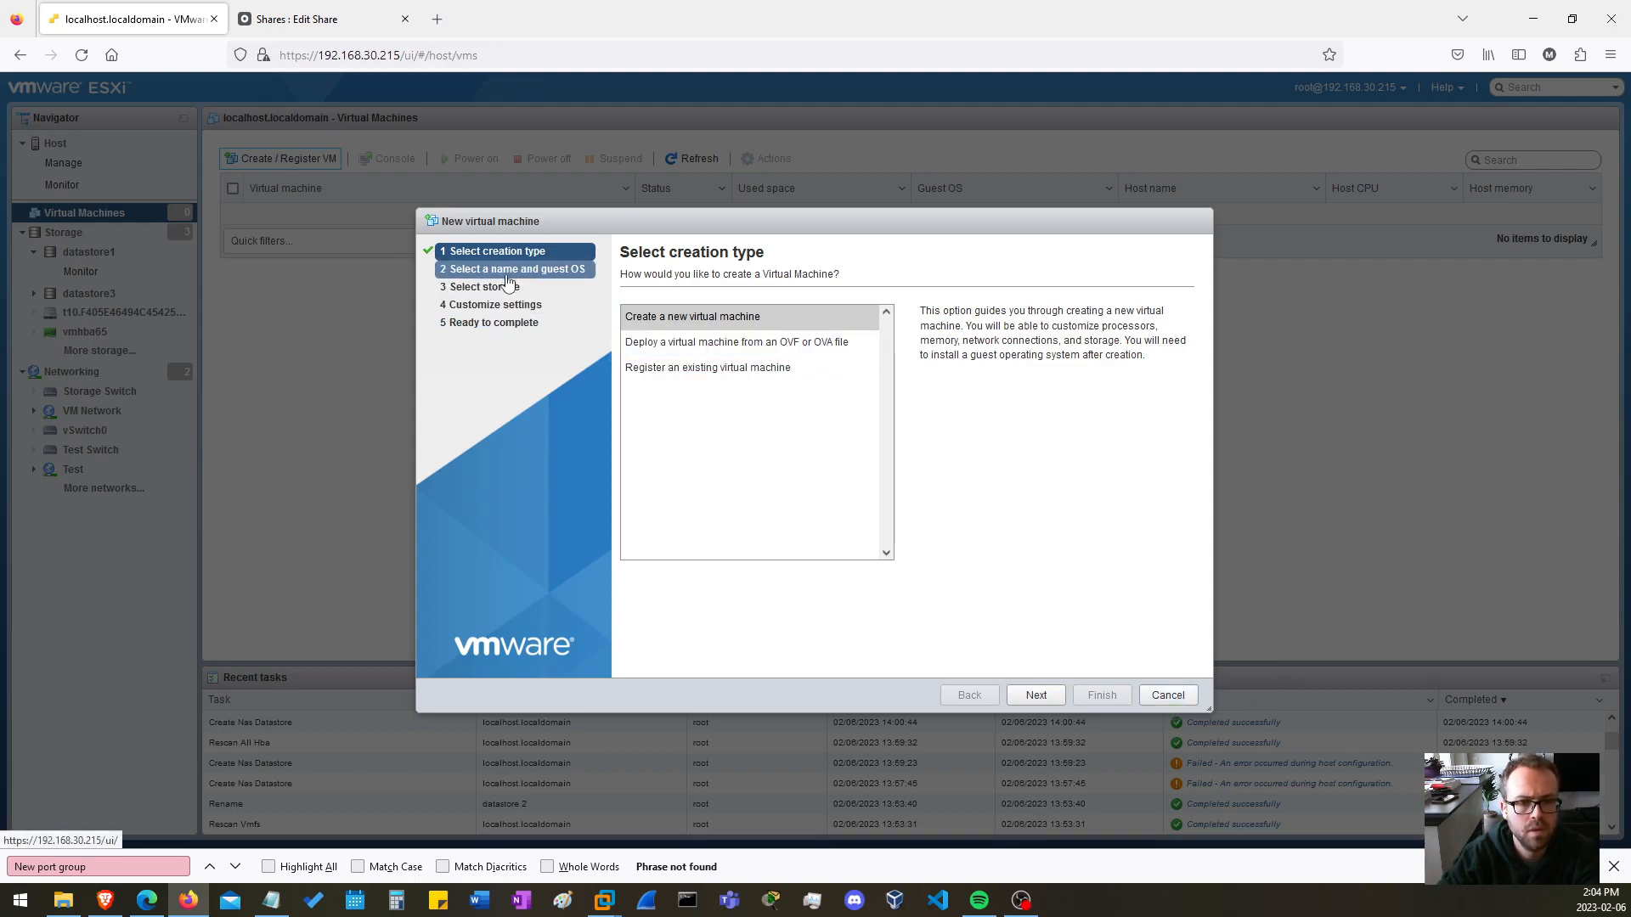
pyautogui.click(695, 368)
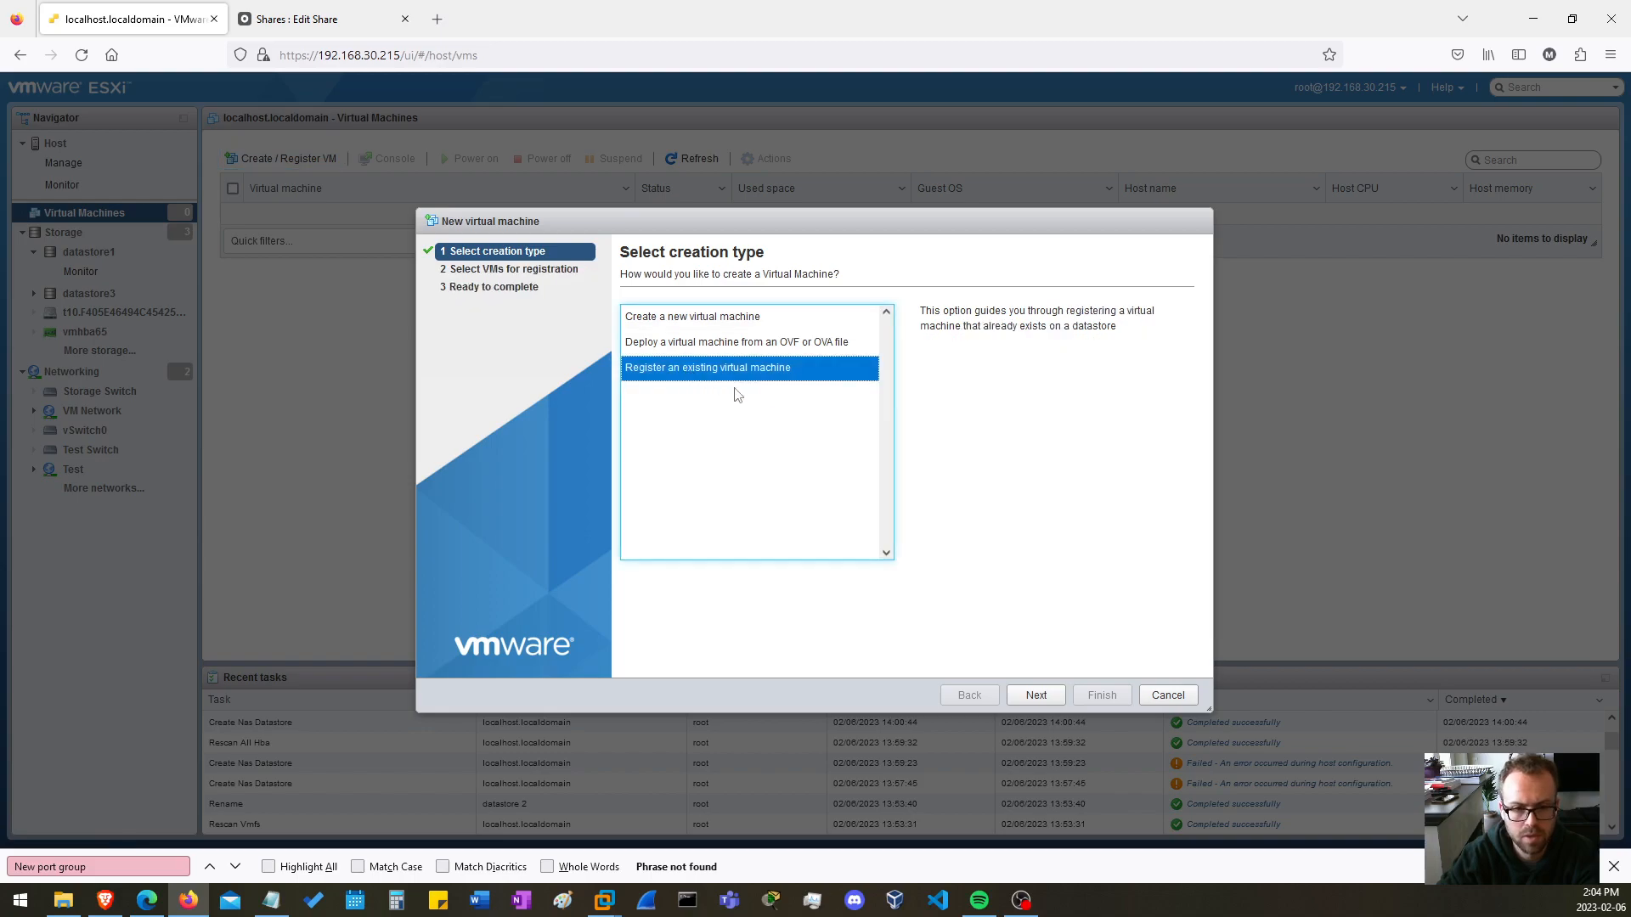
pyautogui.click(1036, 695)
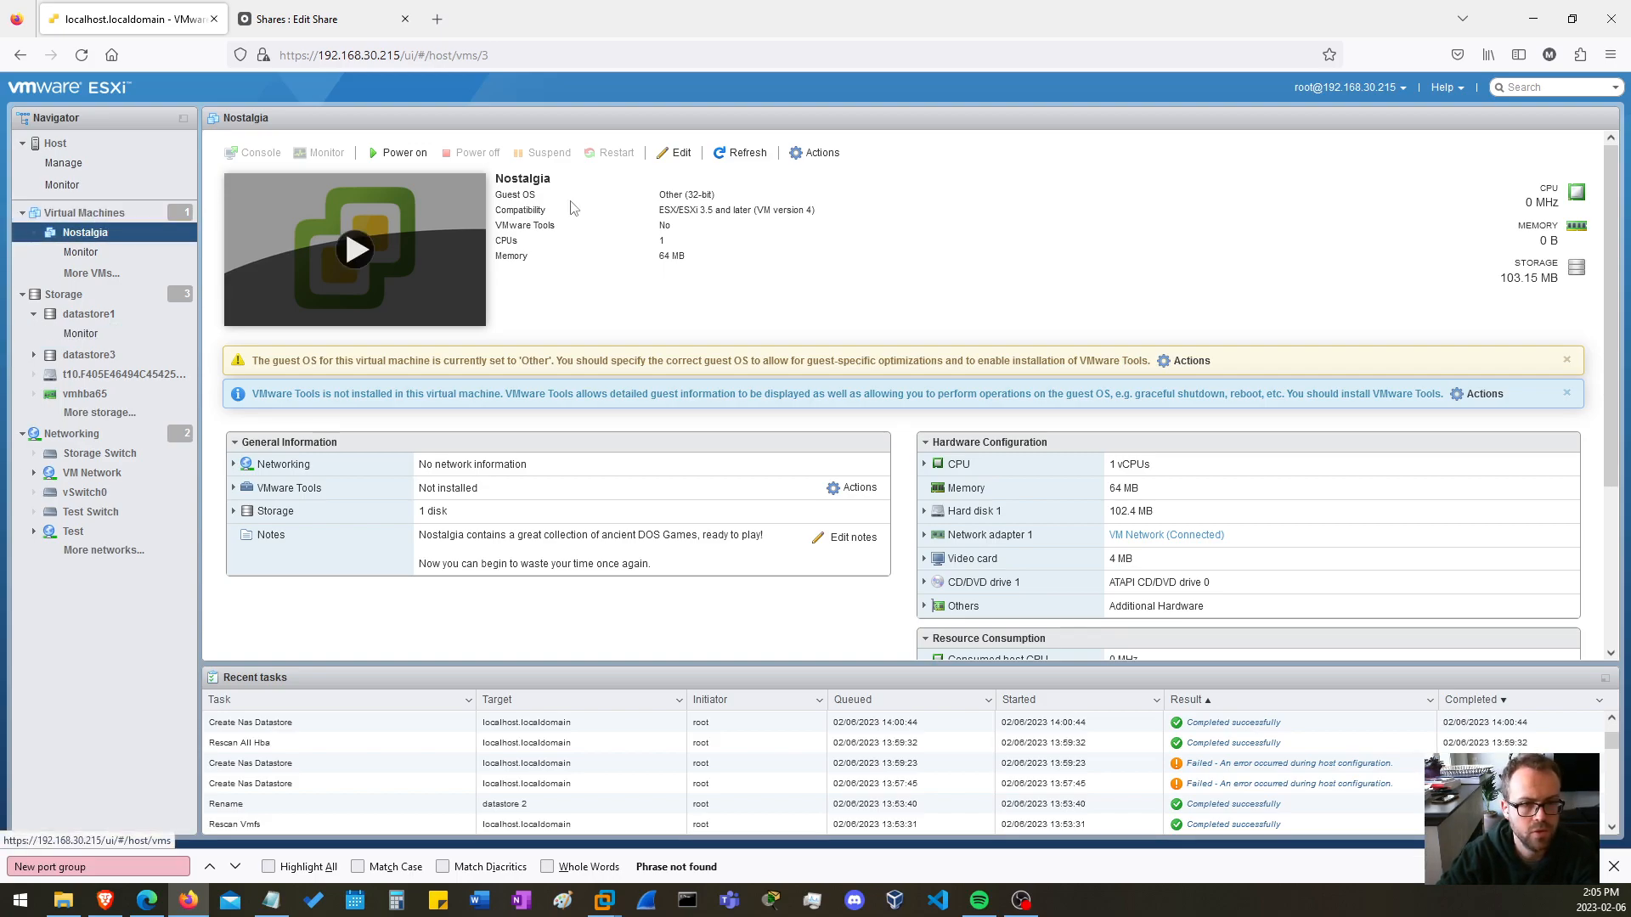
# Check the disk file location of Hard disk 1 in Nostalgia's settings and close them without saving.
pyautogui.click(684, 151)
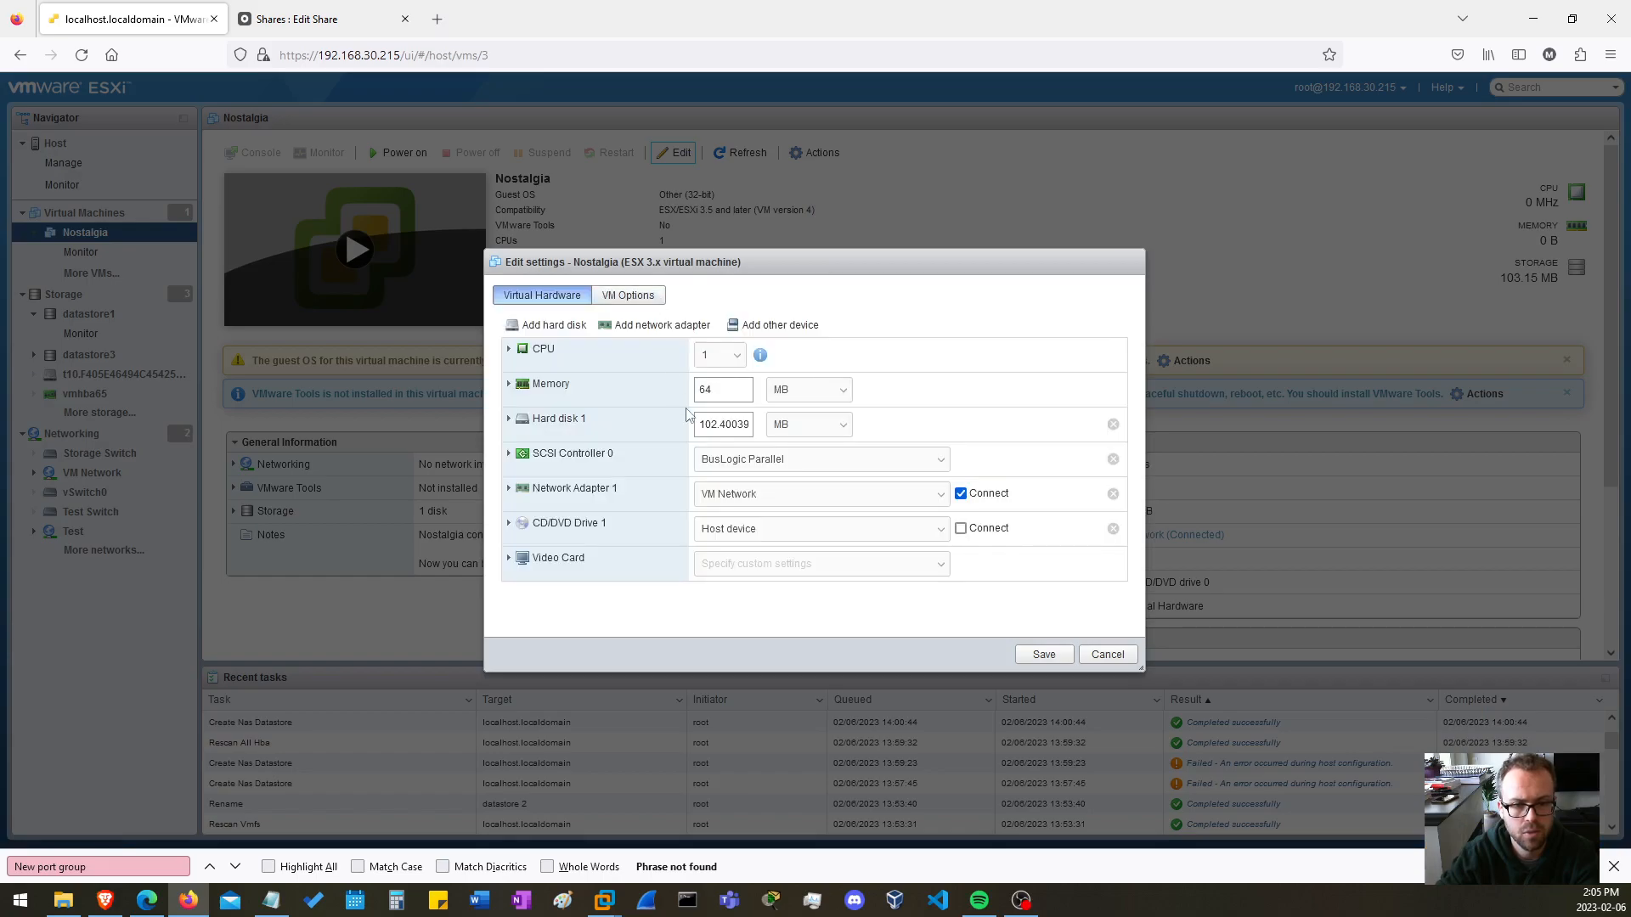
pyautogui.click(509, 420)
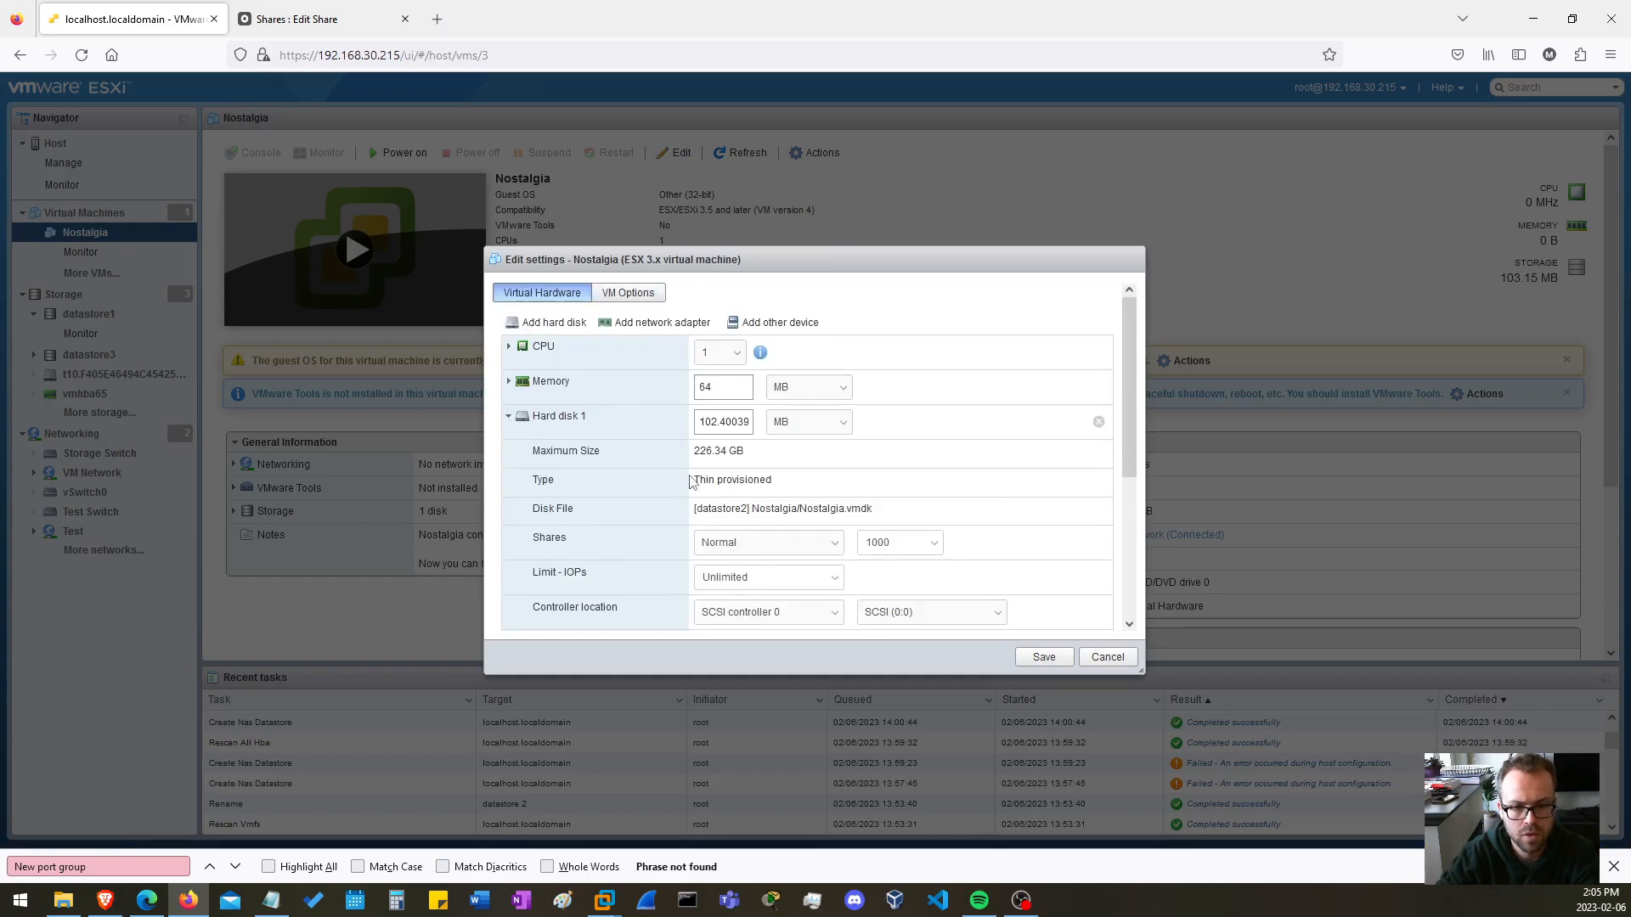
pyautogui.scroll(-4, 668, 404)
pyautogui.scroll(2, 668, 405)
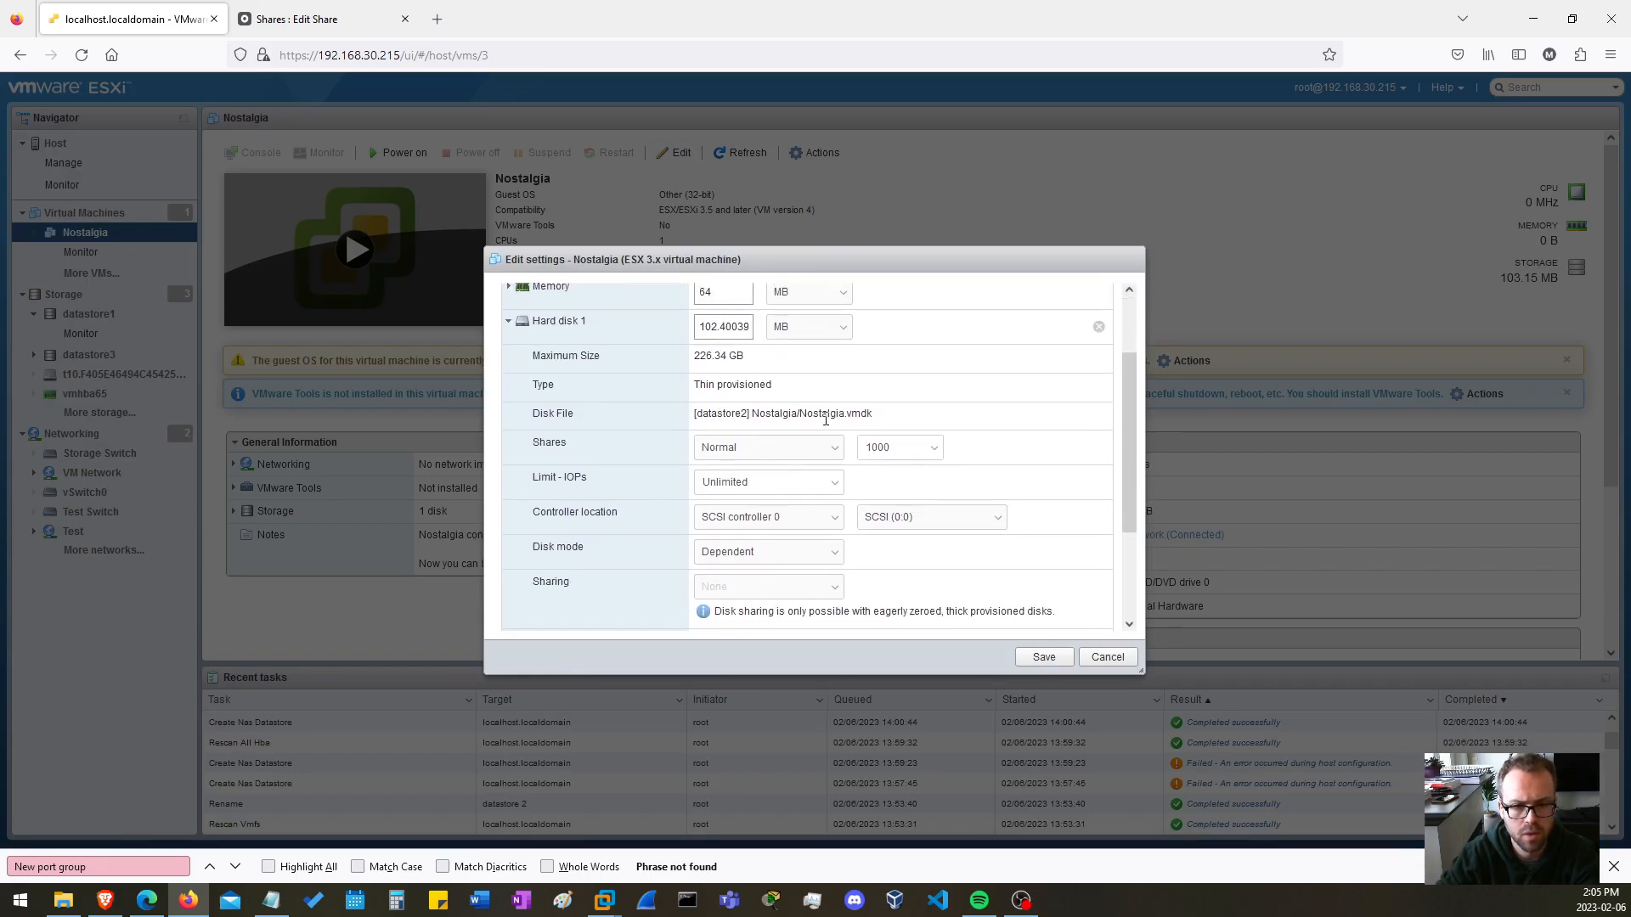
pyautogui.scroll(-3, 794, 420)
pyautogui.click(1107, 657)
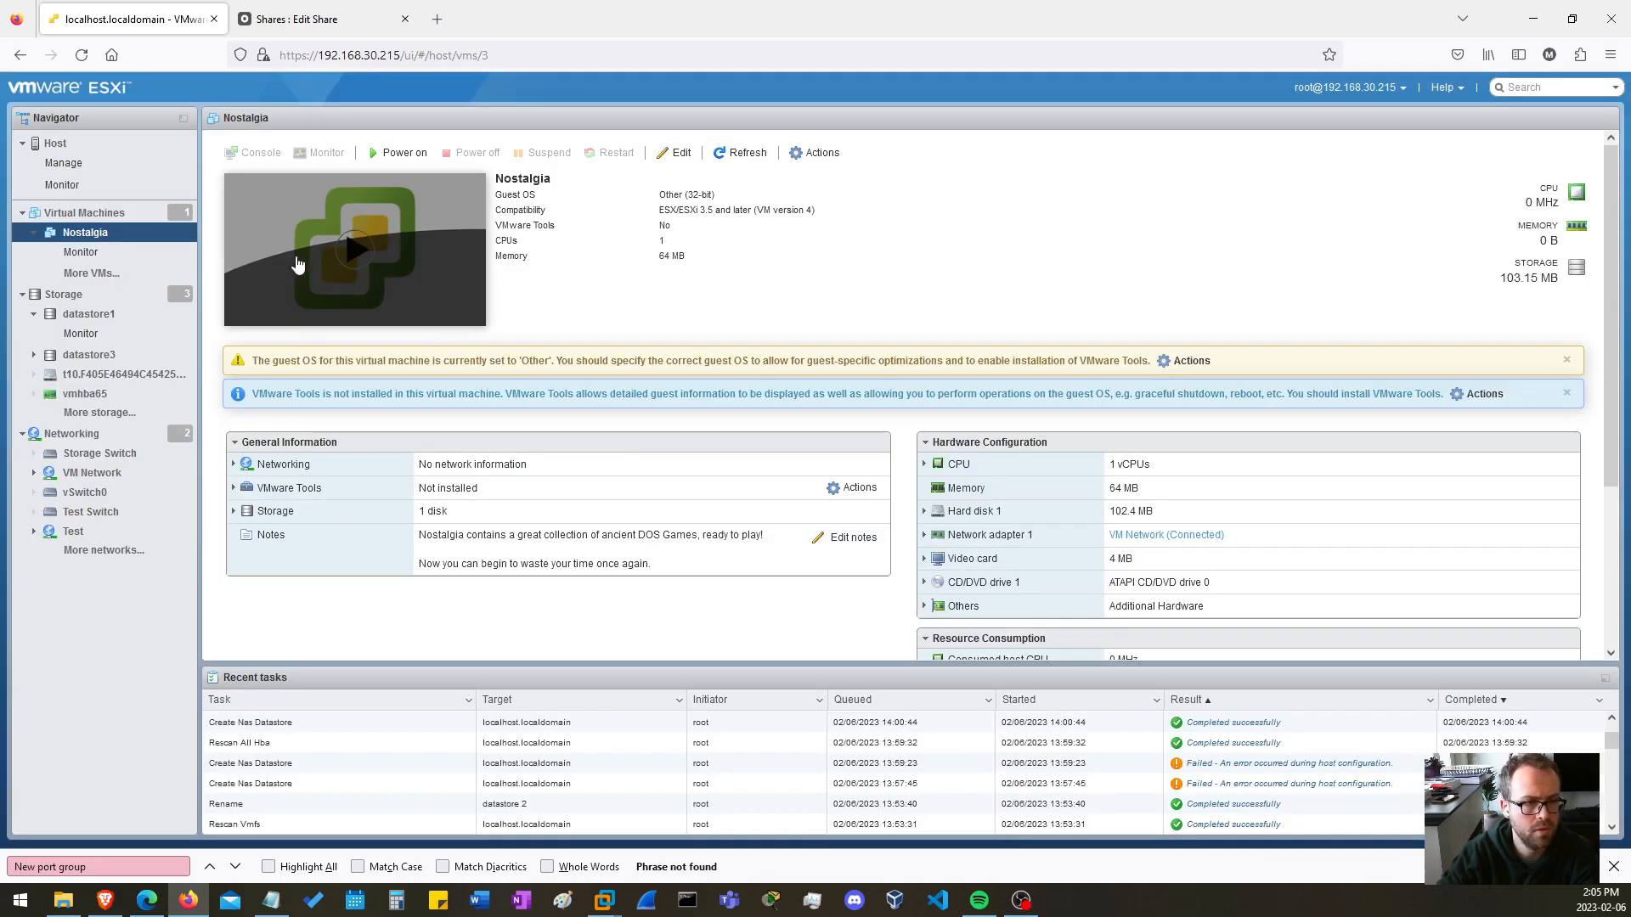
# Look through datastore2's Nostalgia folder using the storage-level Register VM option, cancel it, and return to the Nostalgia virtual machine.
pyautogui.click(63, 293)
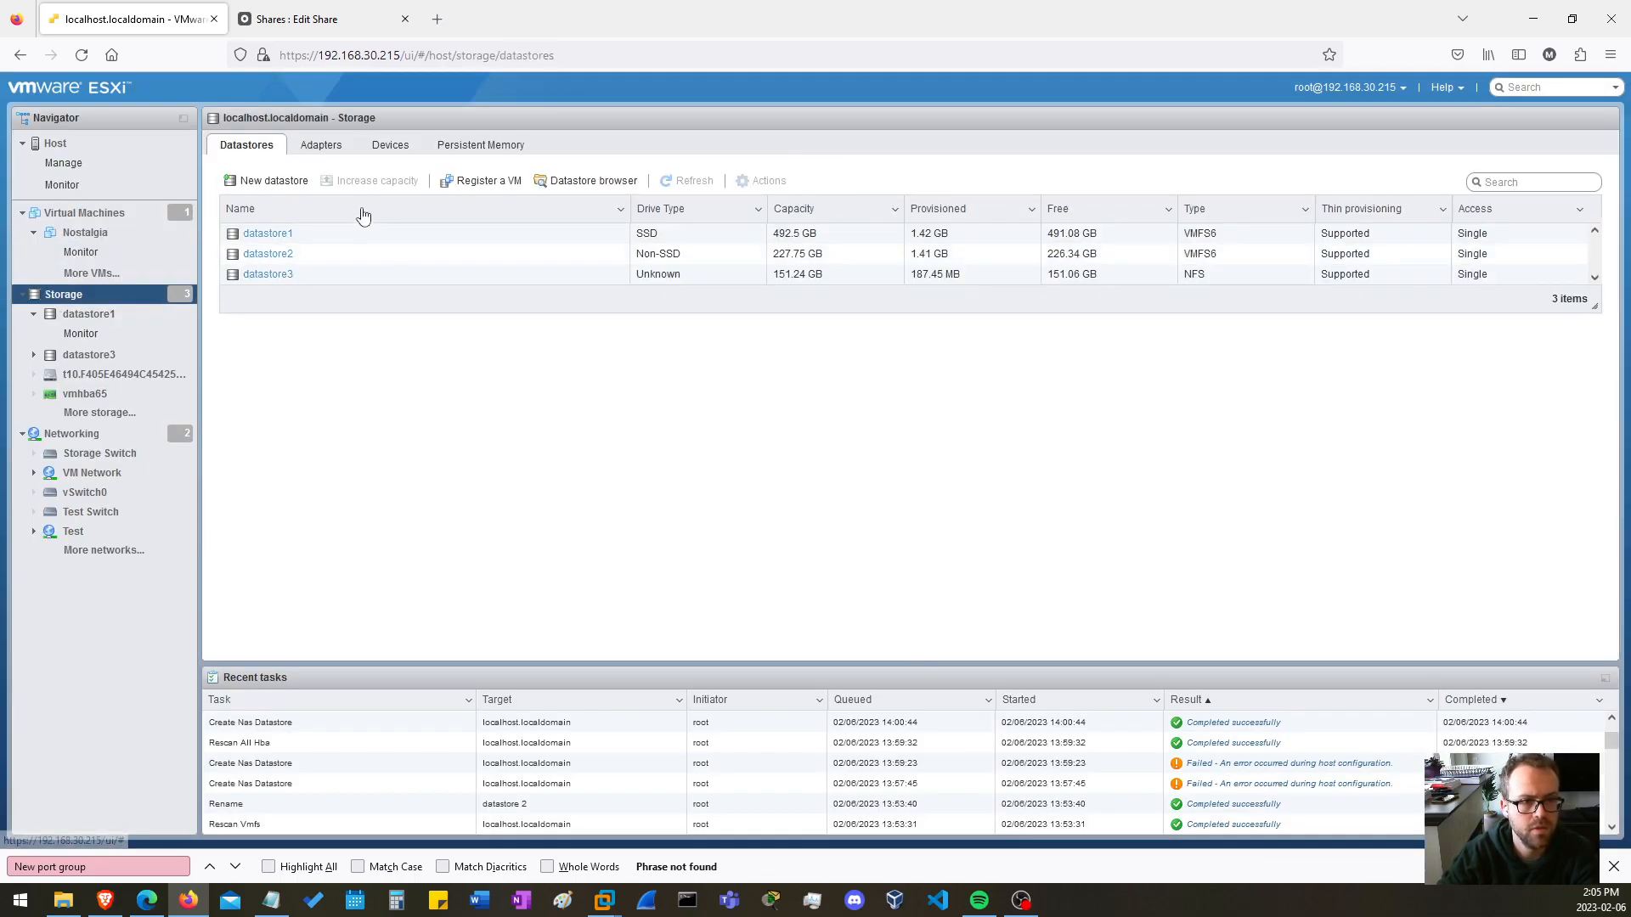
pyautogui.click(481, 180)
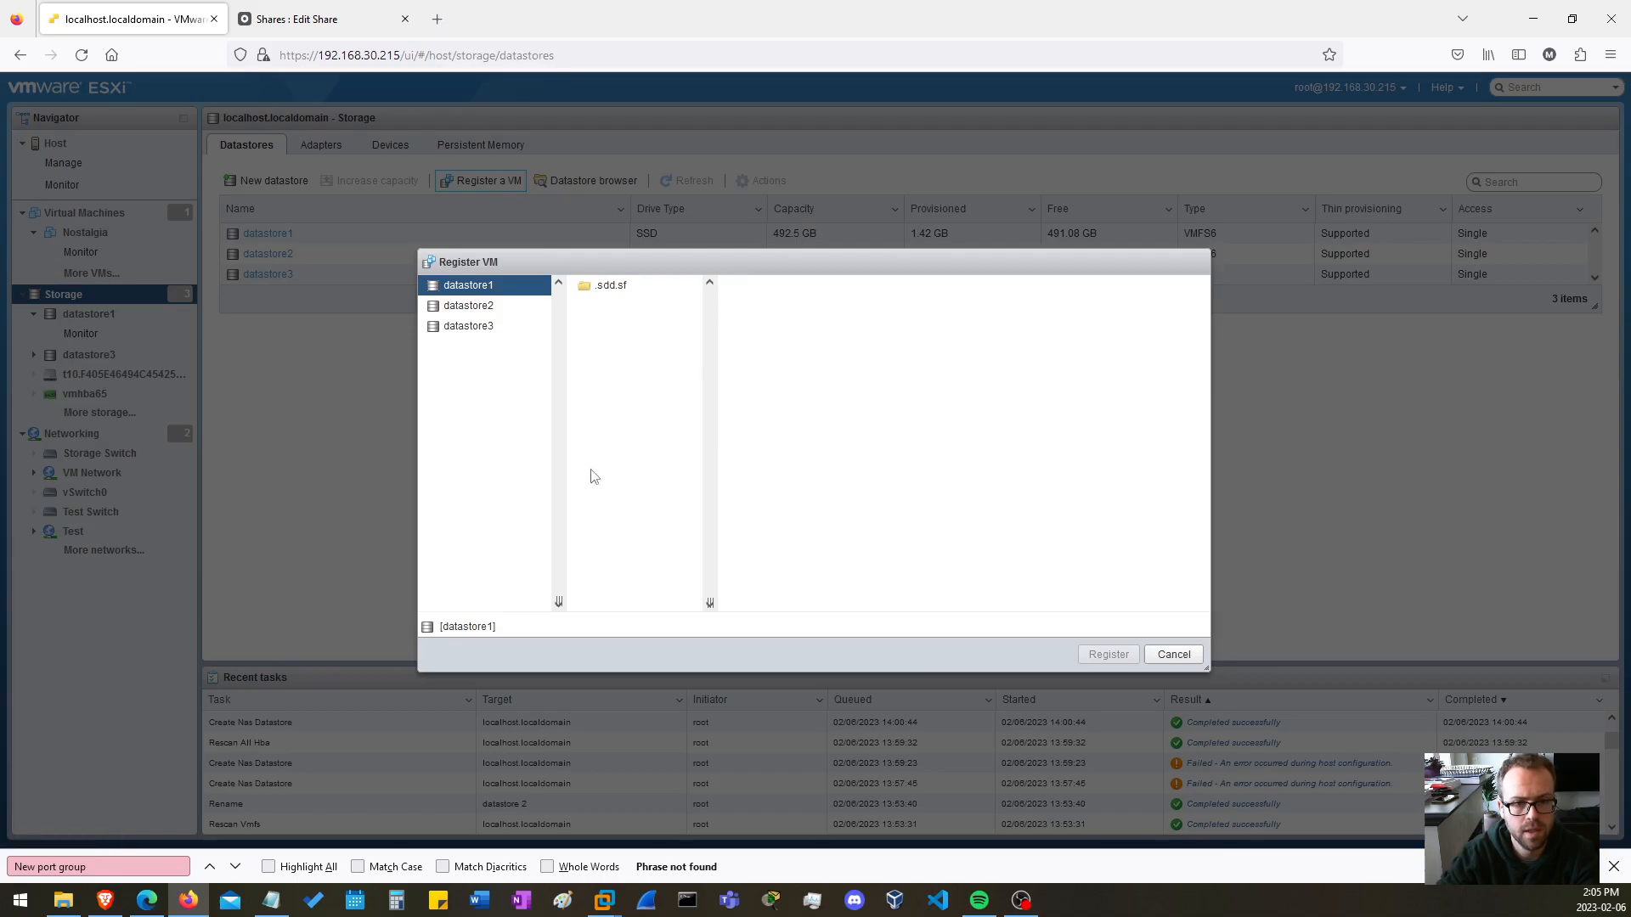
pyautogui.click(471, 308)
pyautogui.click(637, 307)
pyautogui.click(795, 349)
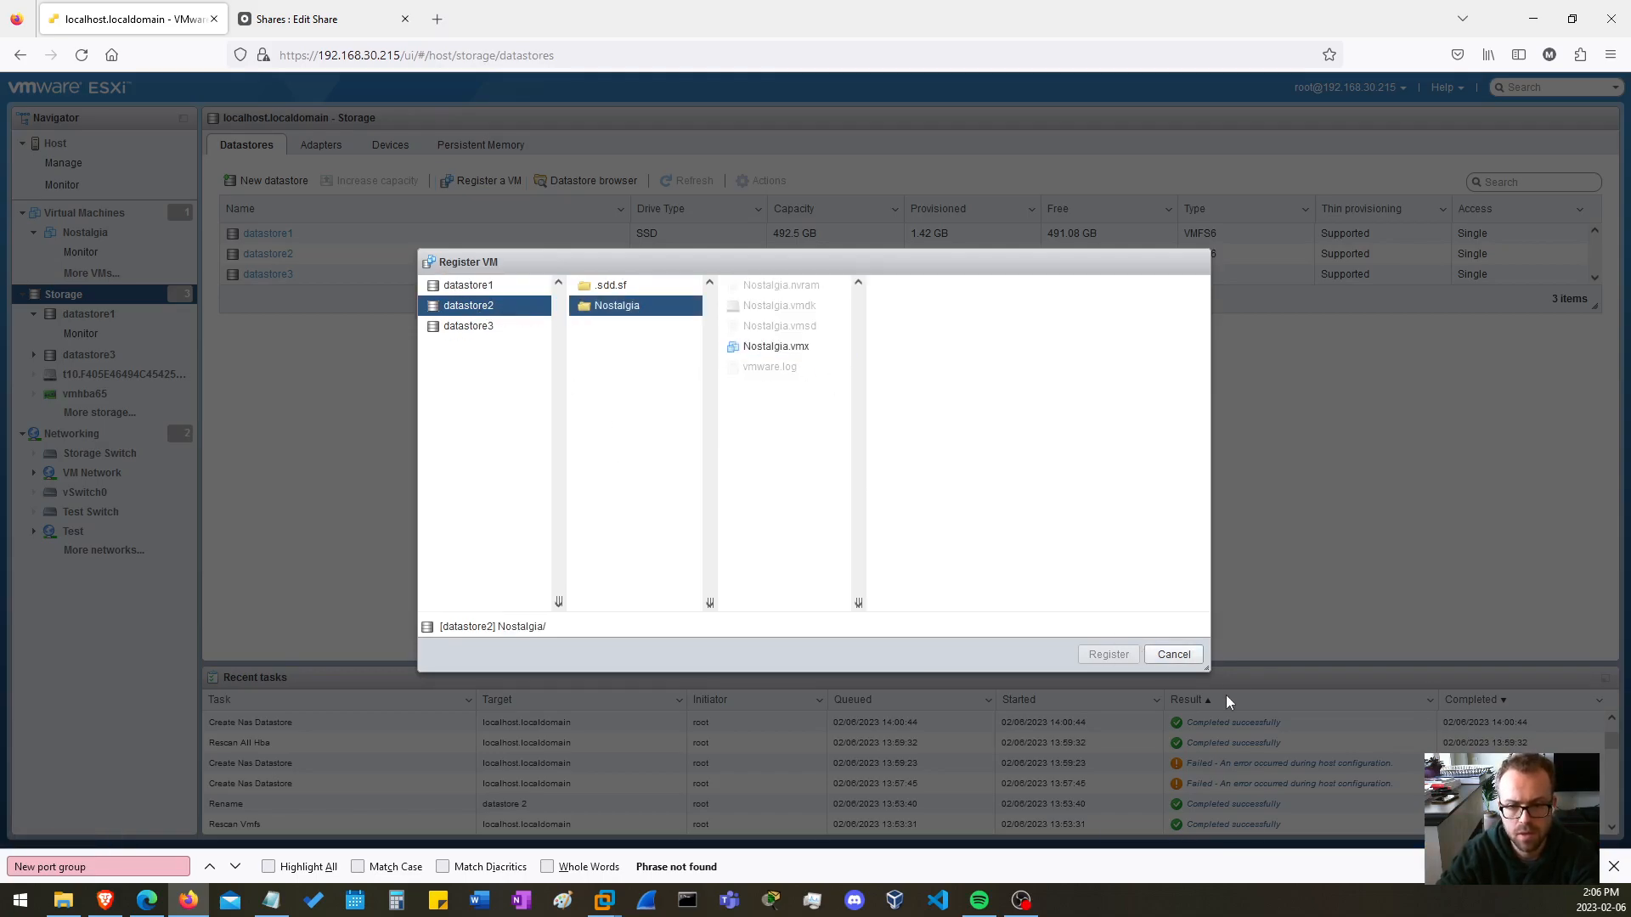
pyautogui.click(1173, 654)
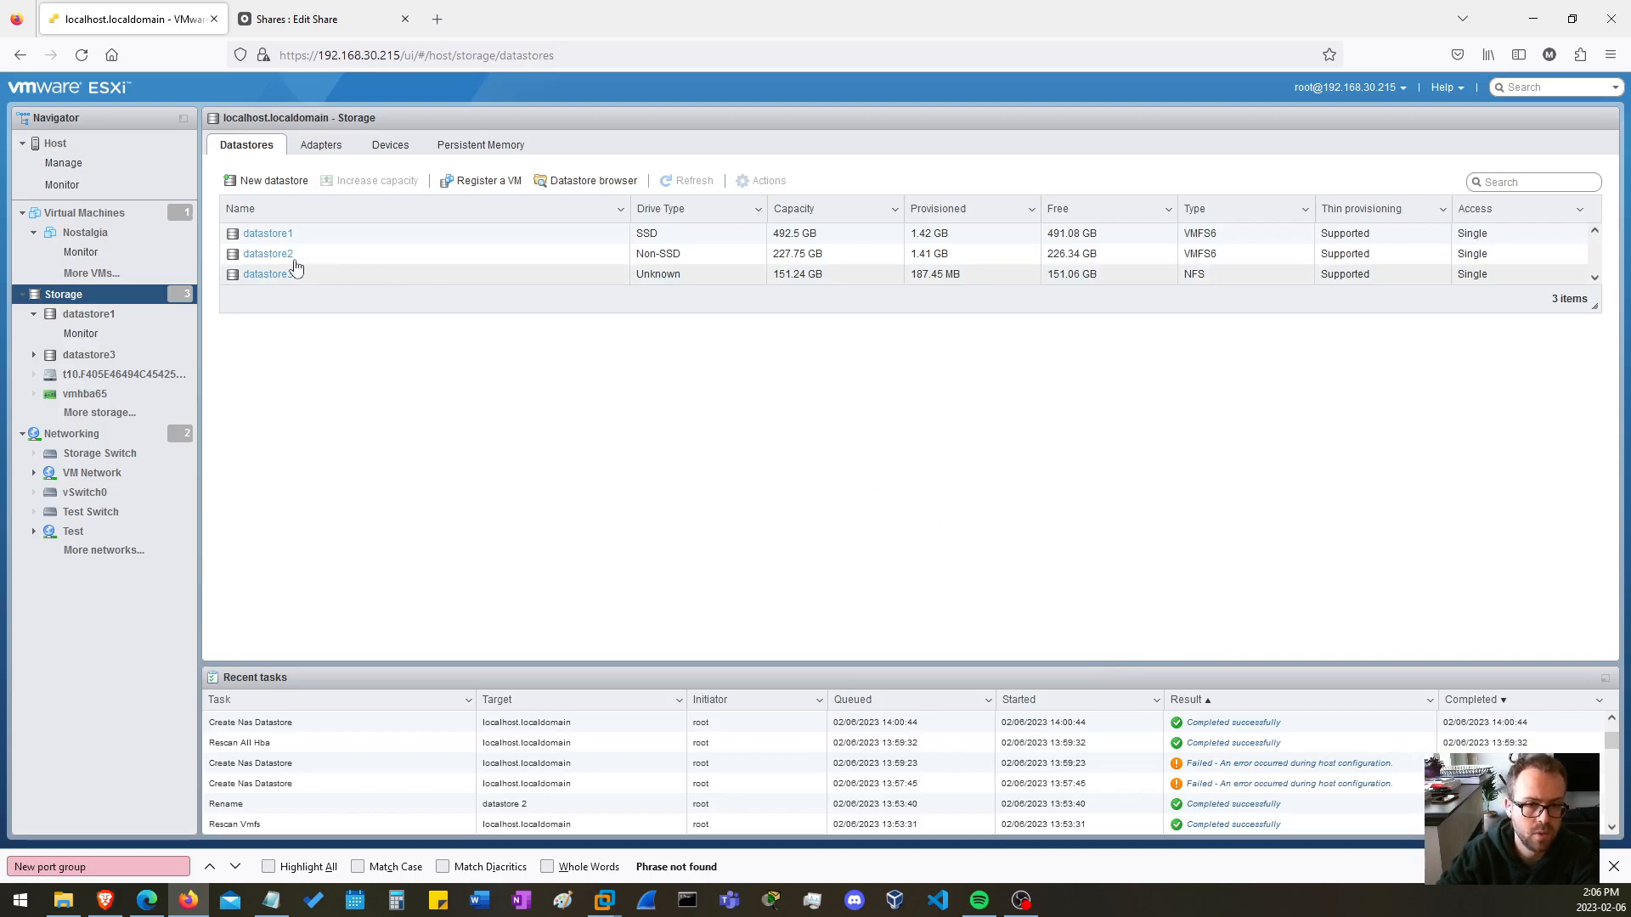
pyautogui.click(85, 232)
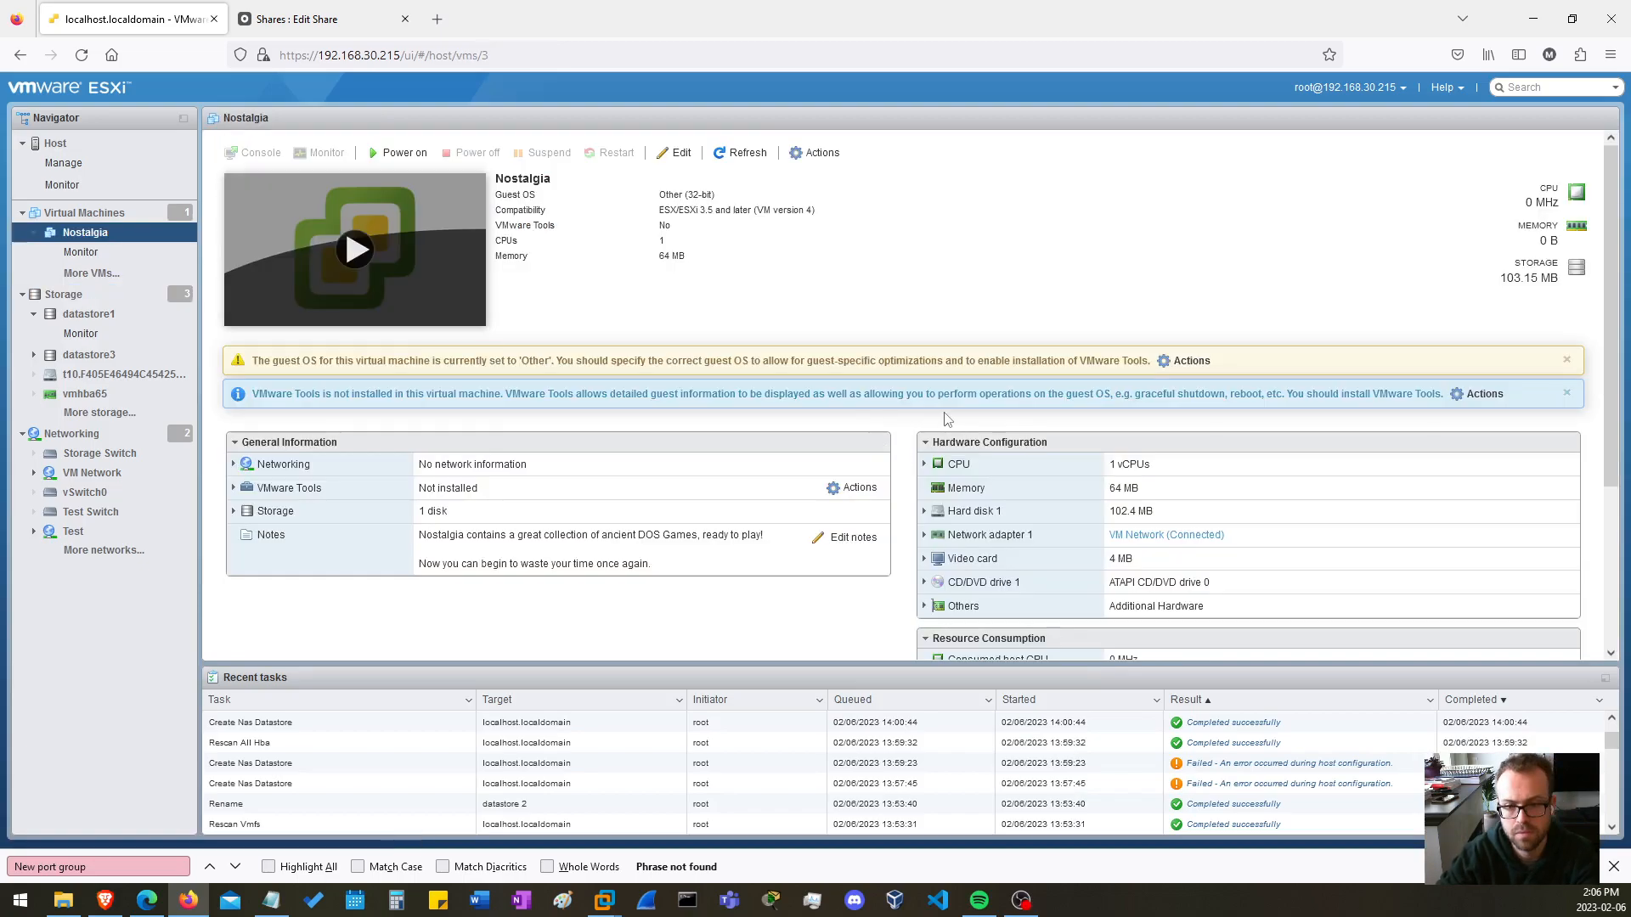